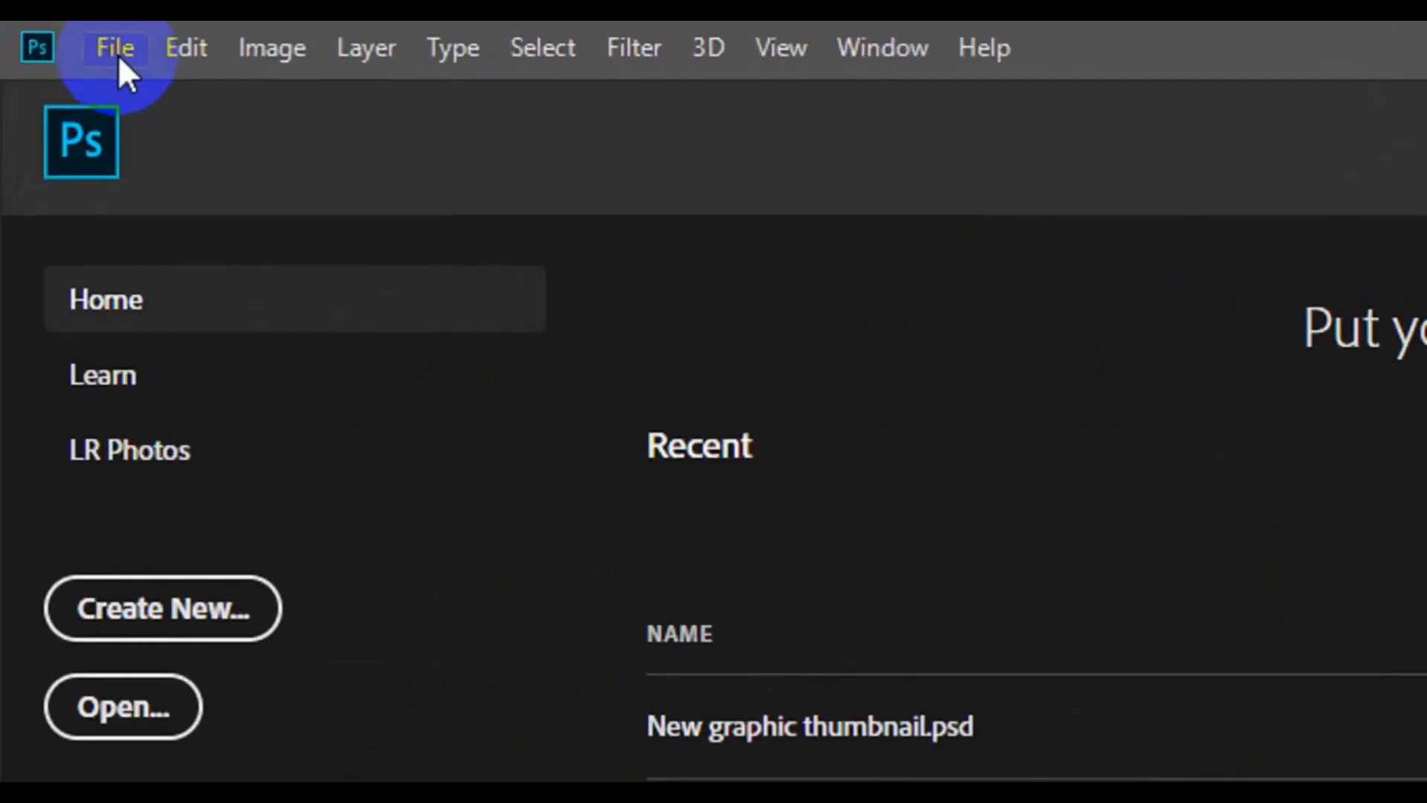
# Start a new document and name it "rollup banner design"
pyautogui.click(117, 55)
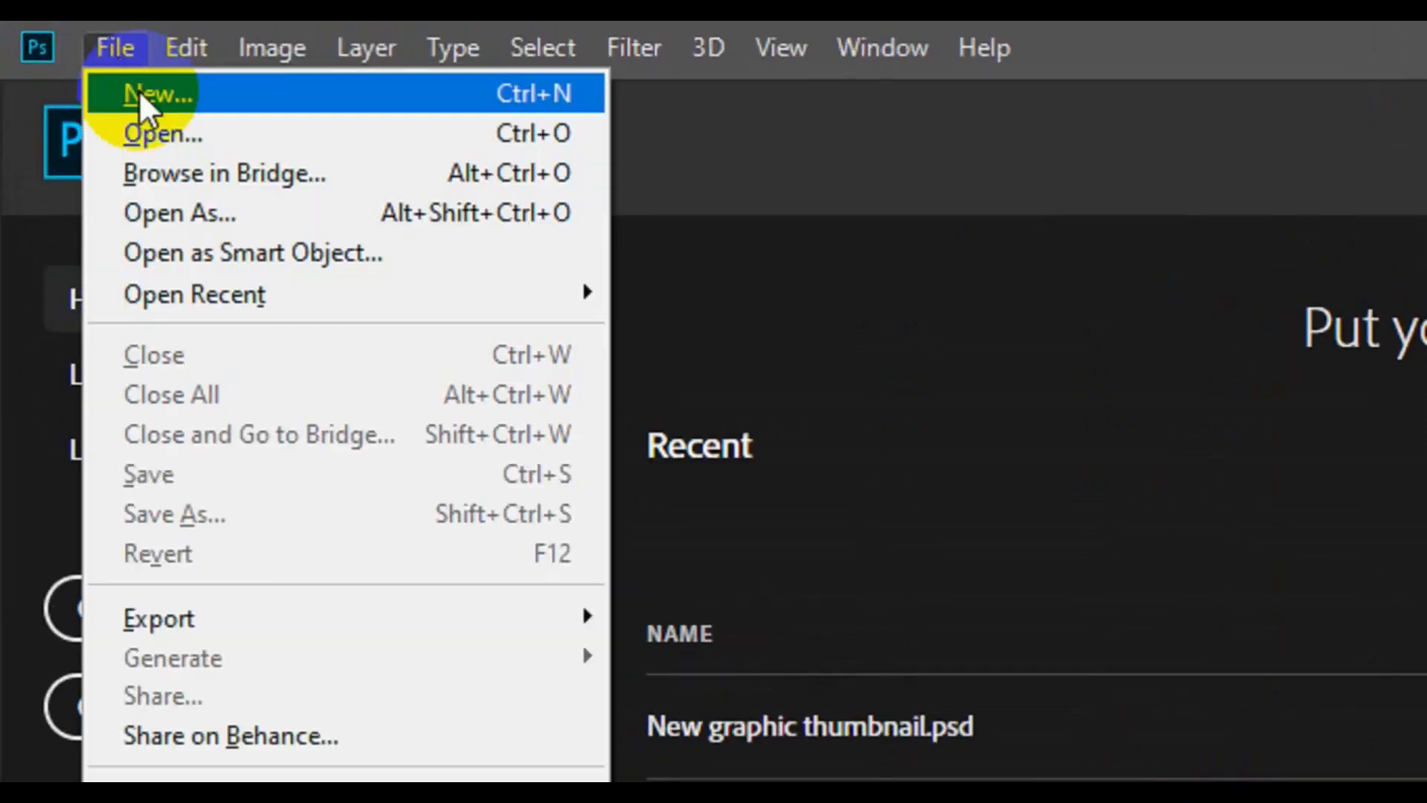
pyautogui.click(225, 109)
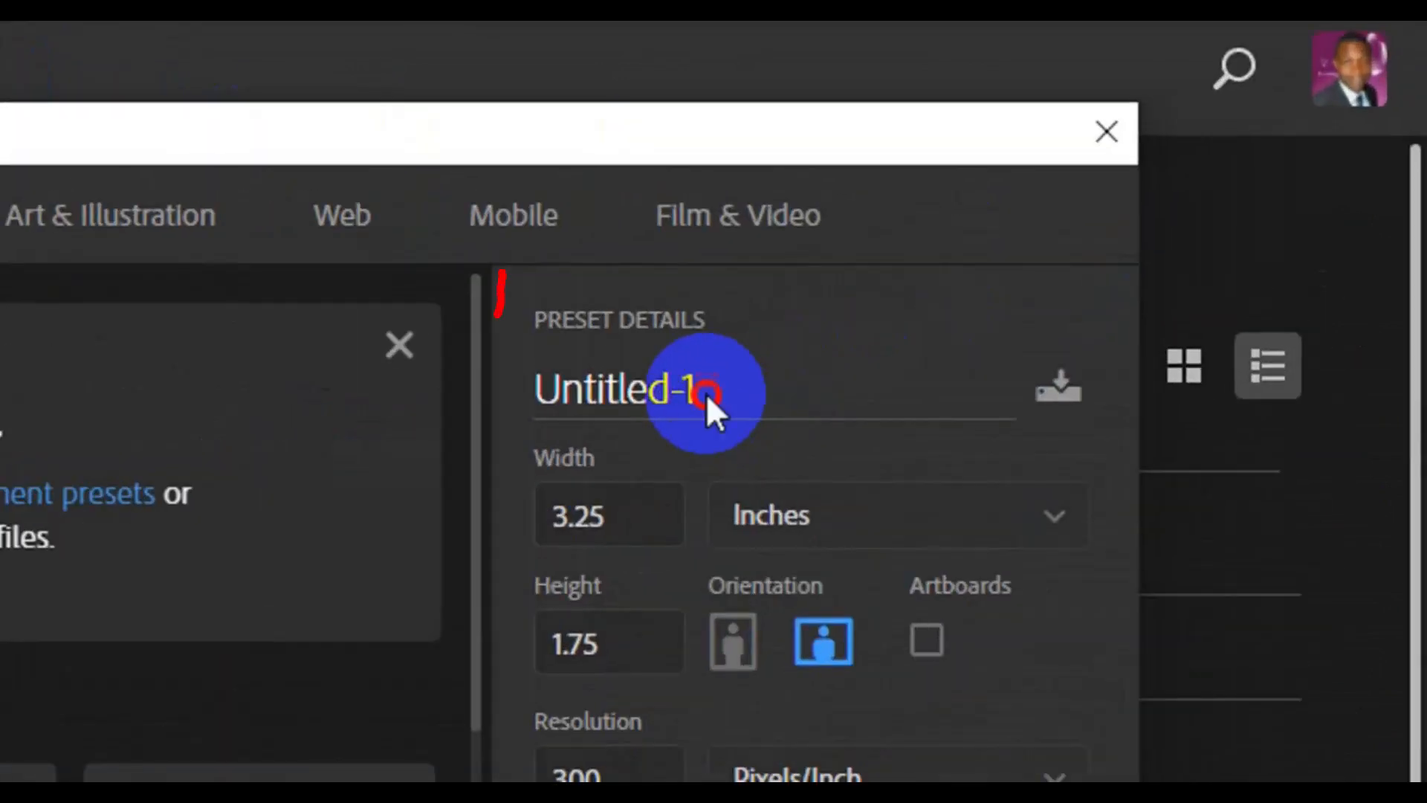
pyautogui.doubleClick(706, 394)
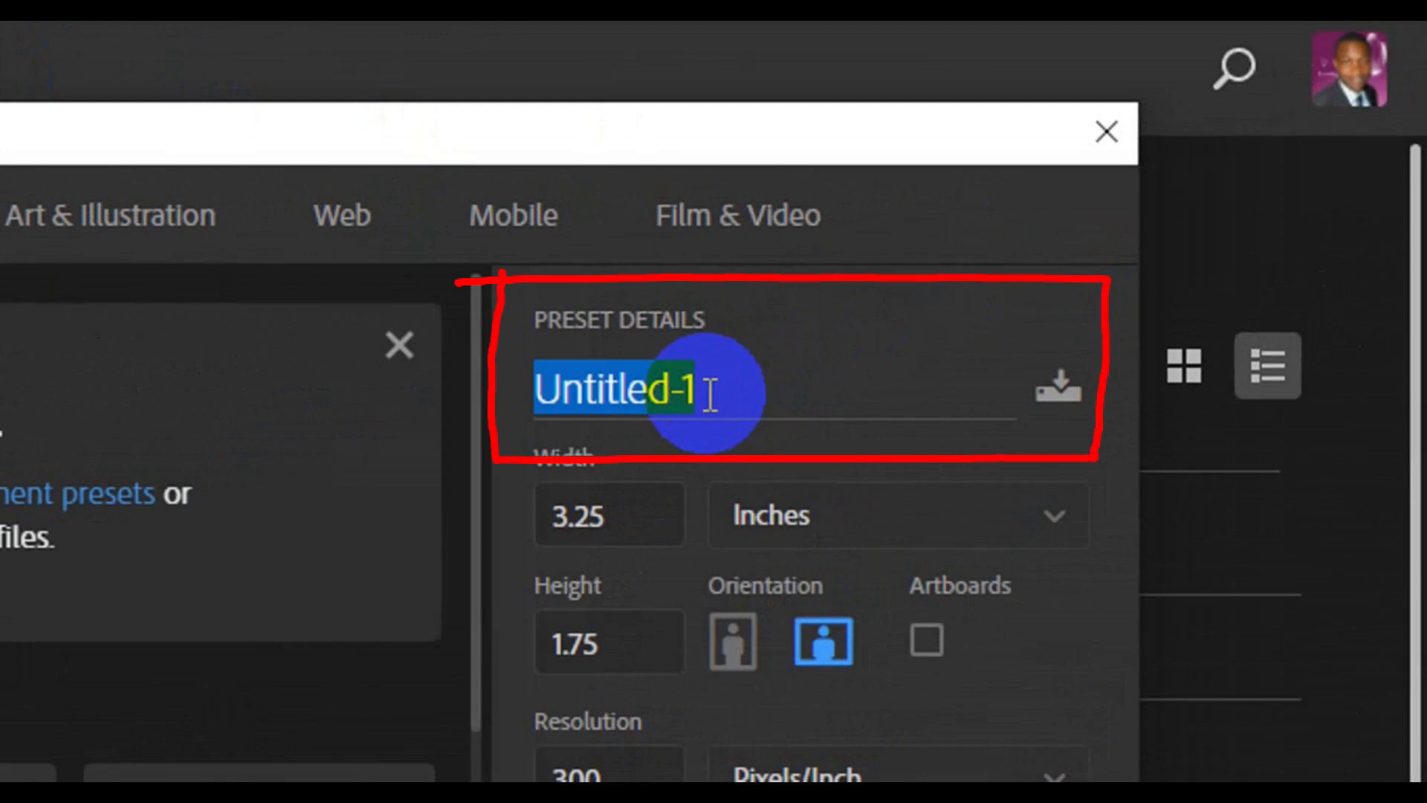
pyautogui.press('BackSpace')
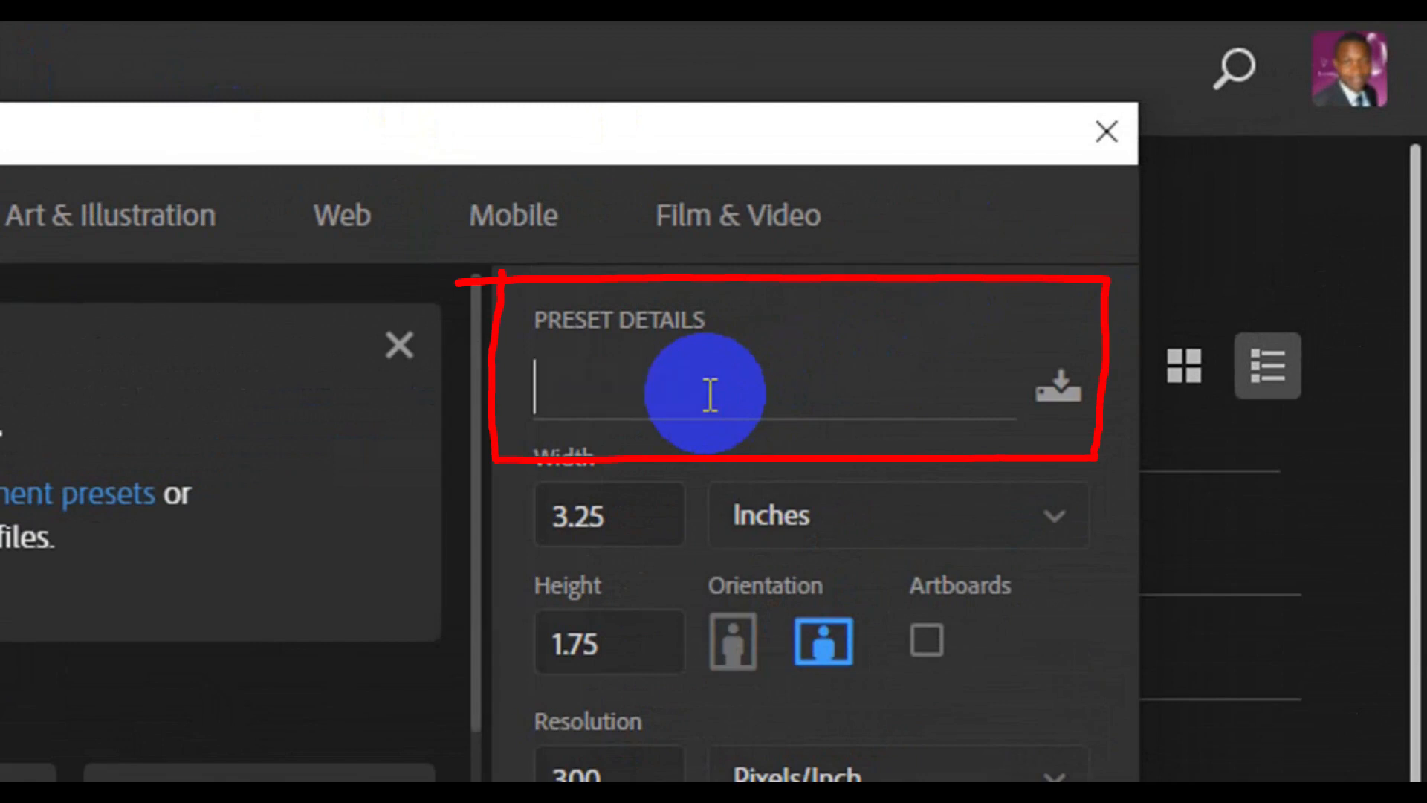
pyautogui.write('rollup ')
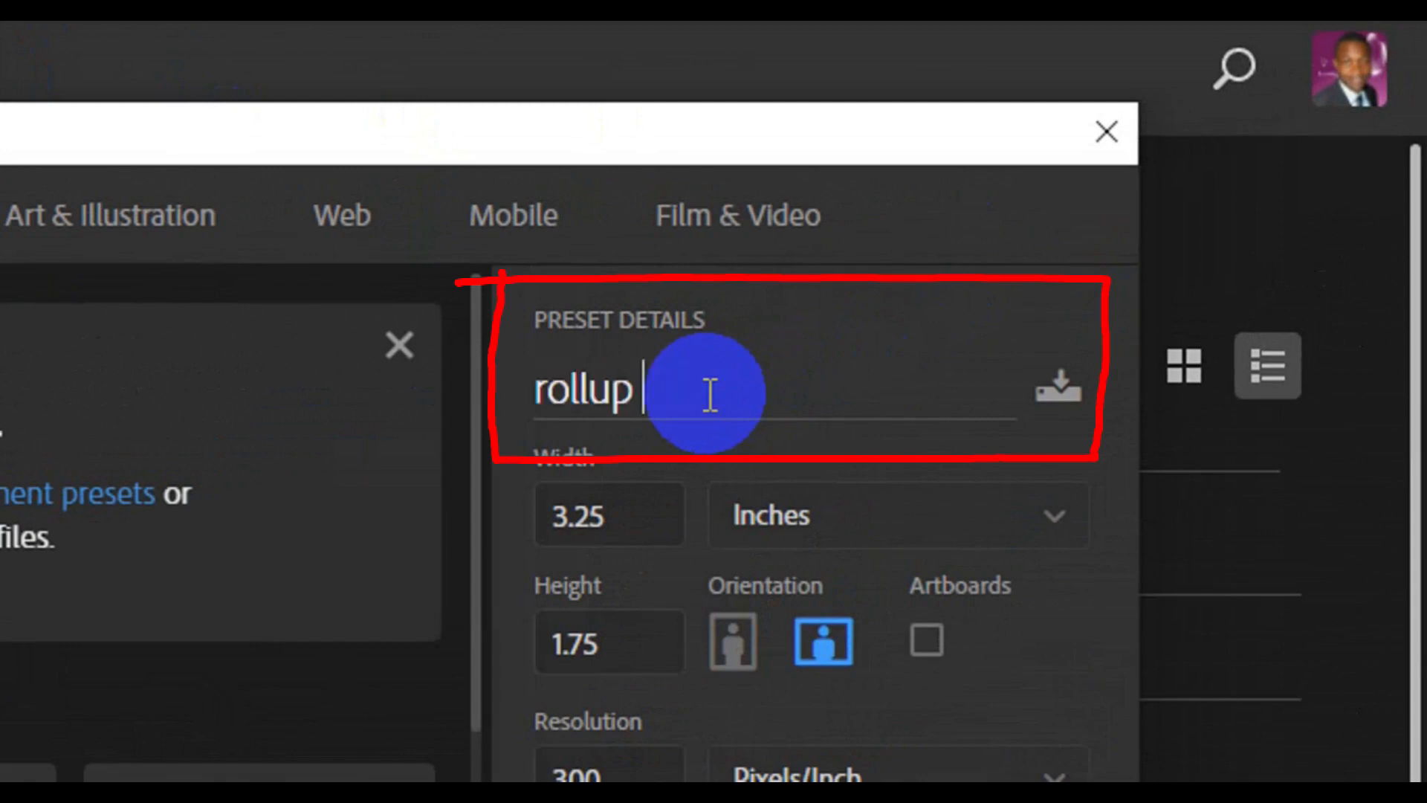
pyautogui.write('banner design')
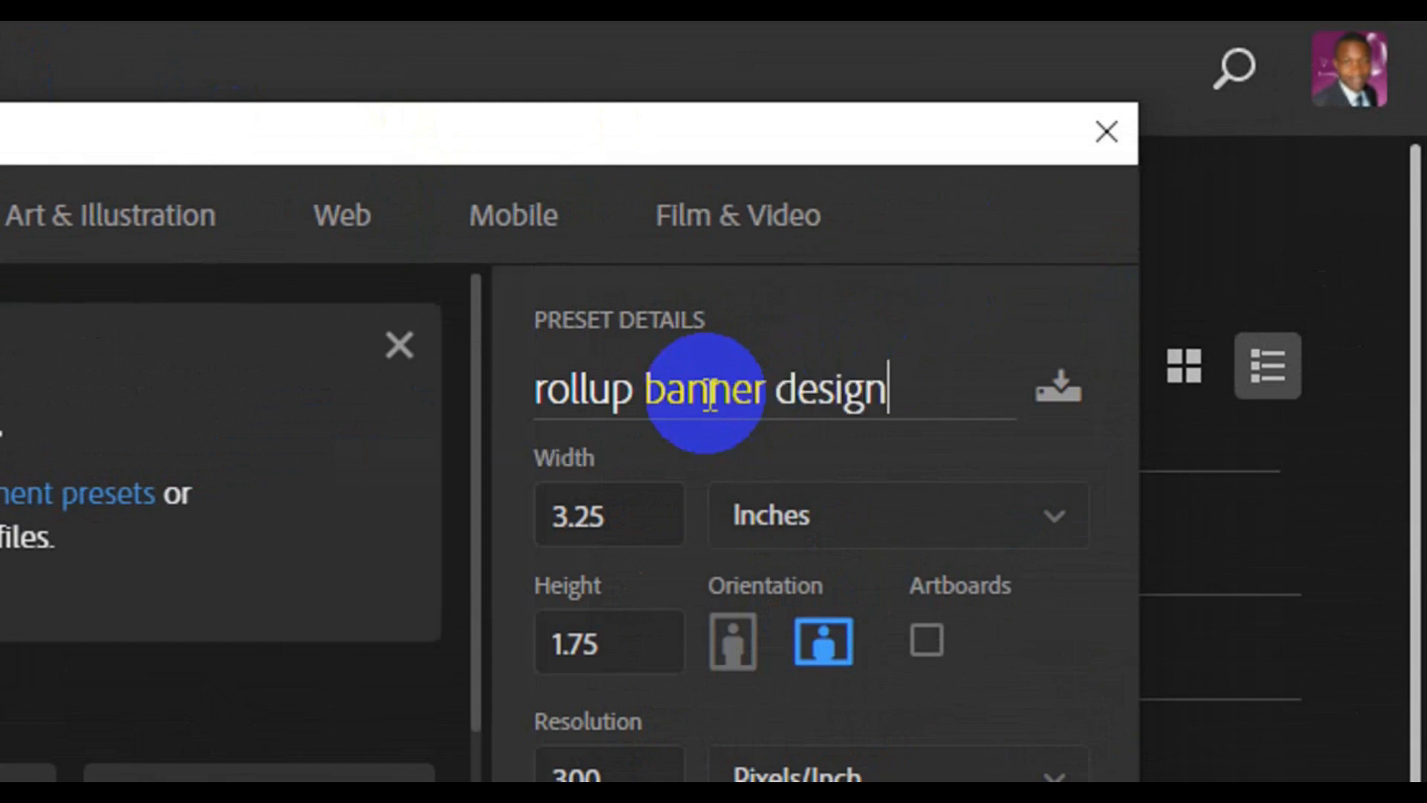
# Set the document to 13.944 inches wide and 32.806 inches high, keep 300 pixels/inch, and create it
pyautogui.click(622, 514)
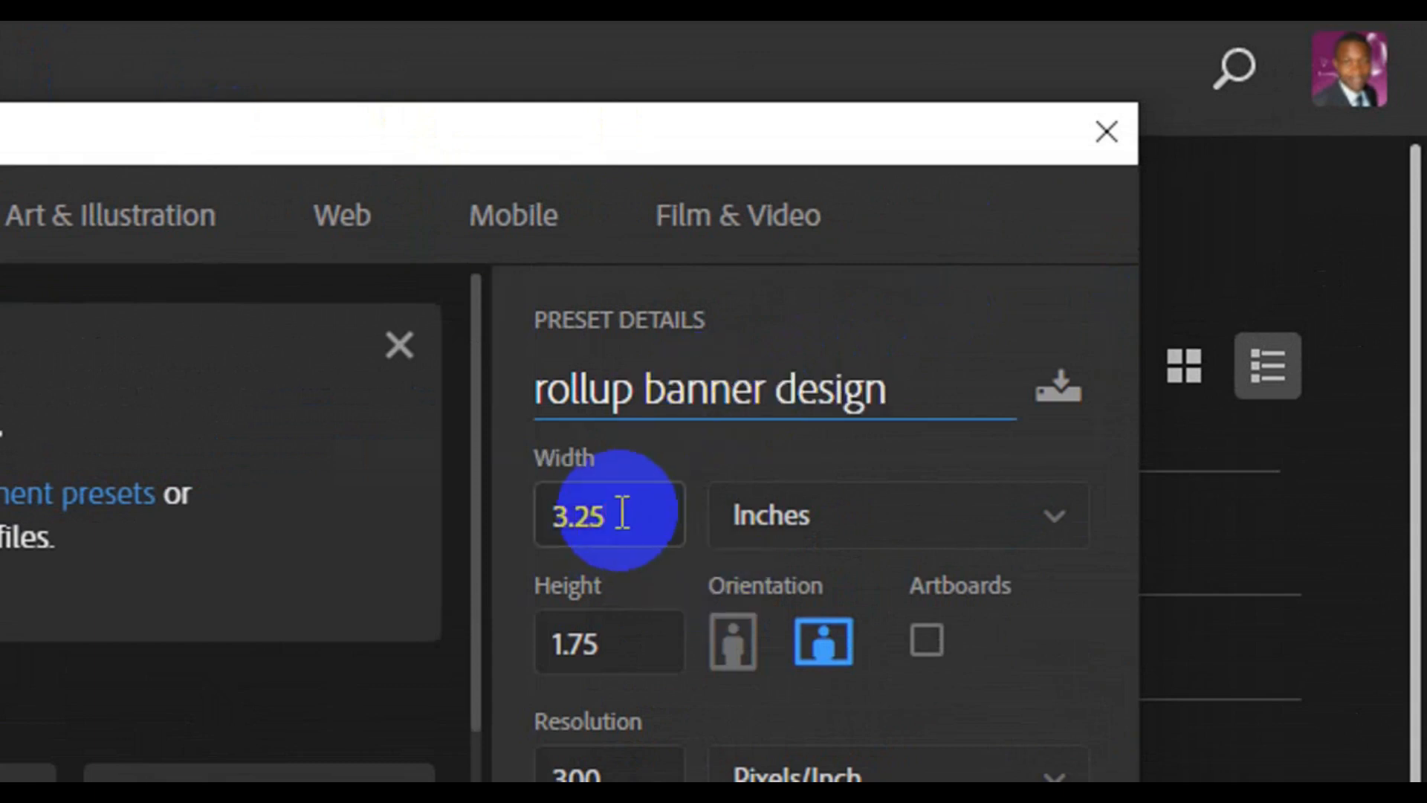
pyautogui.click(622, 514)
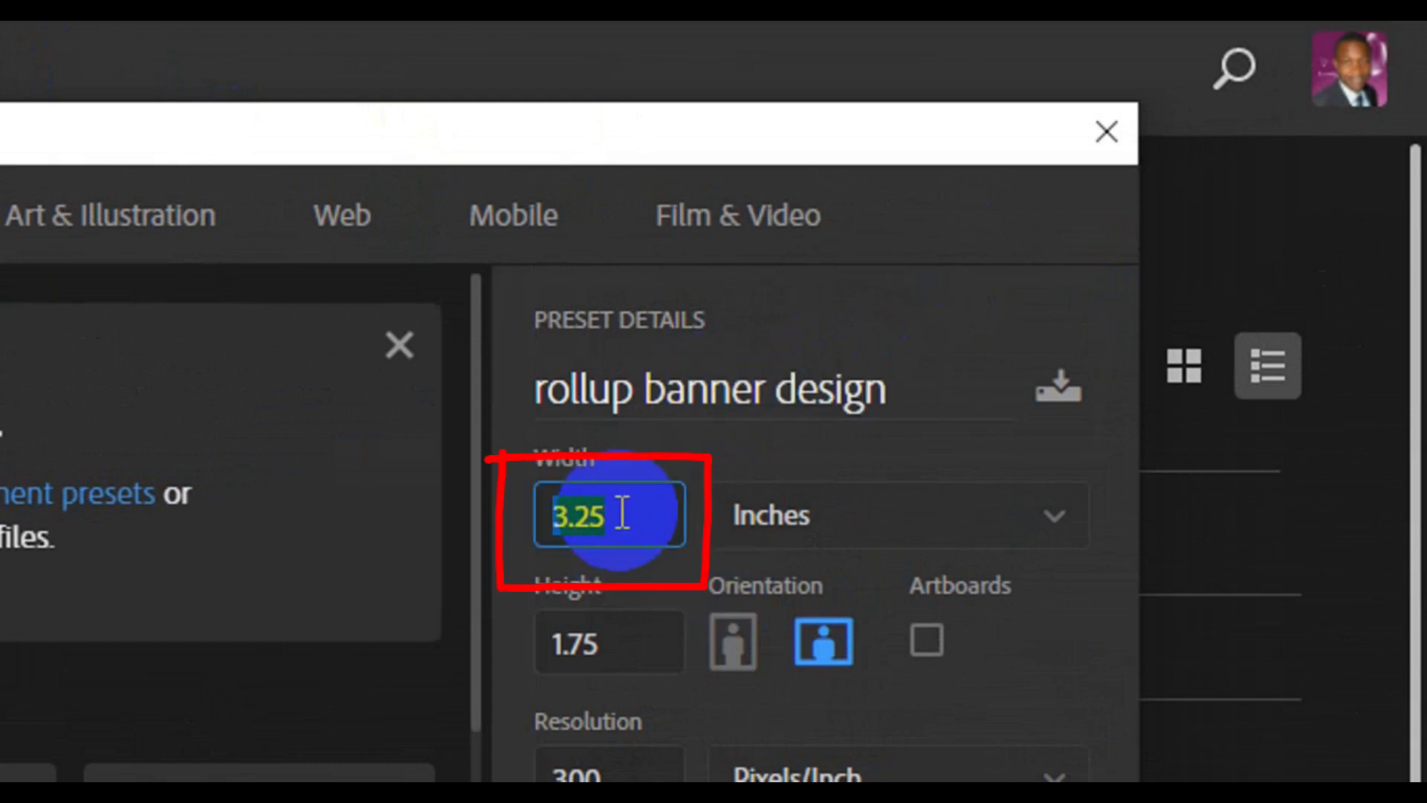
pyautogui.press('BackSpace')
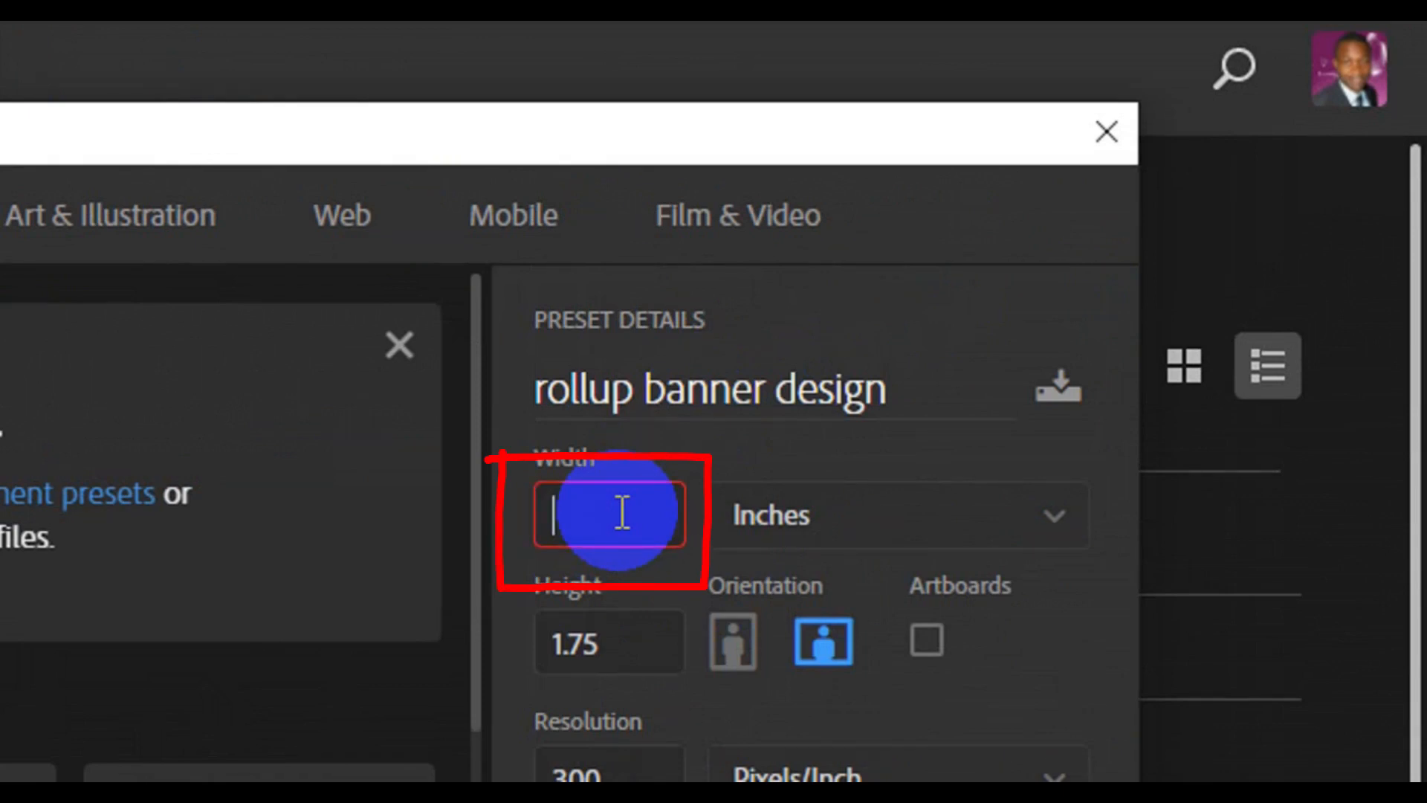
pyautogui.write('13.944')
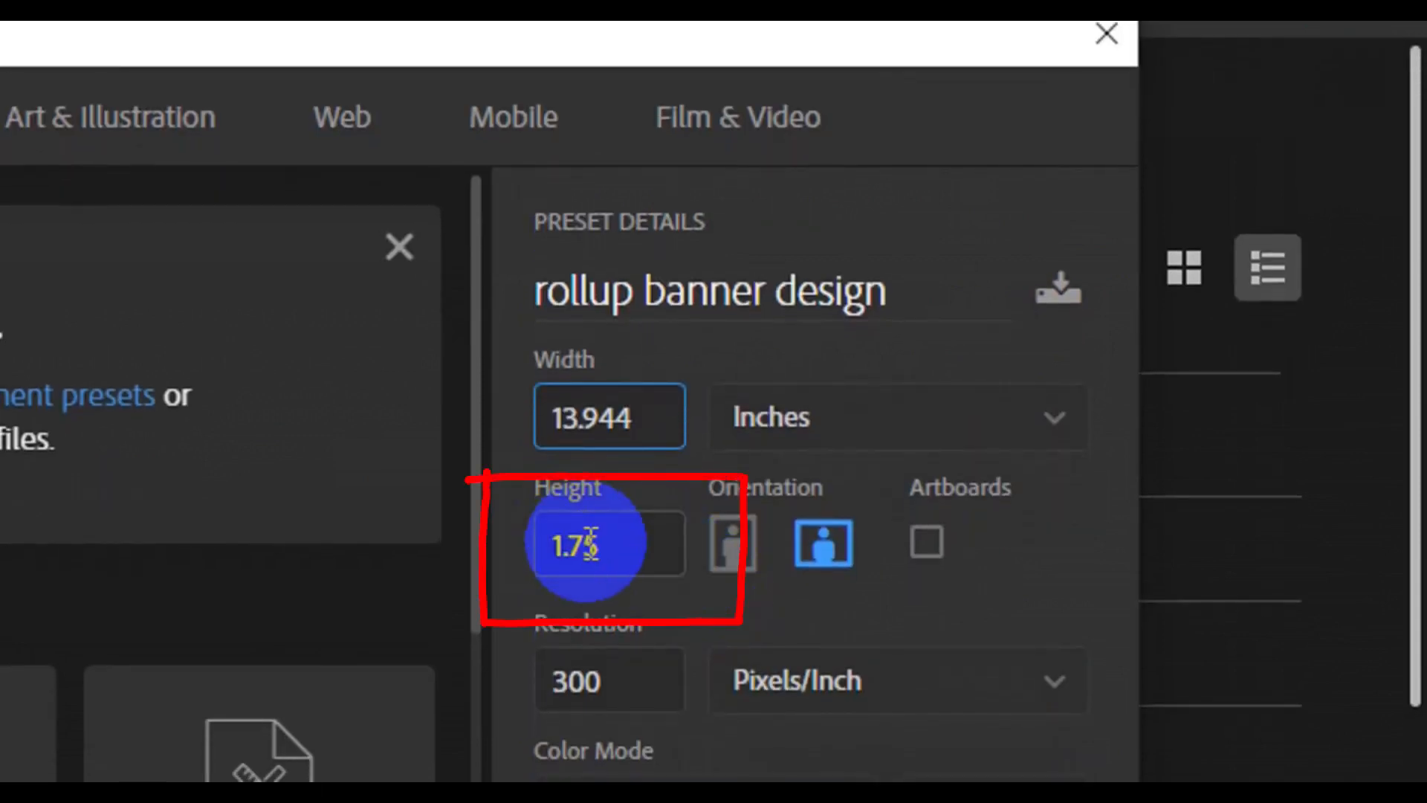
pyautogui.click(591, 547)
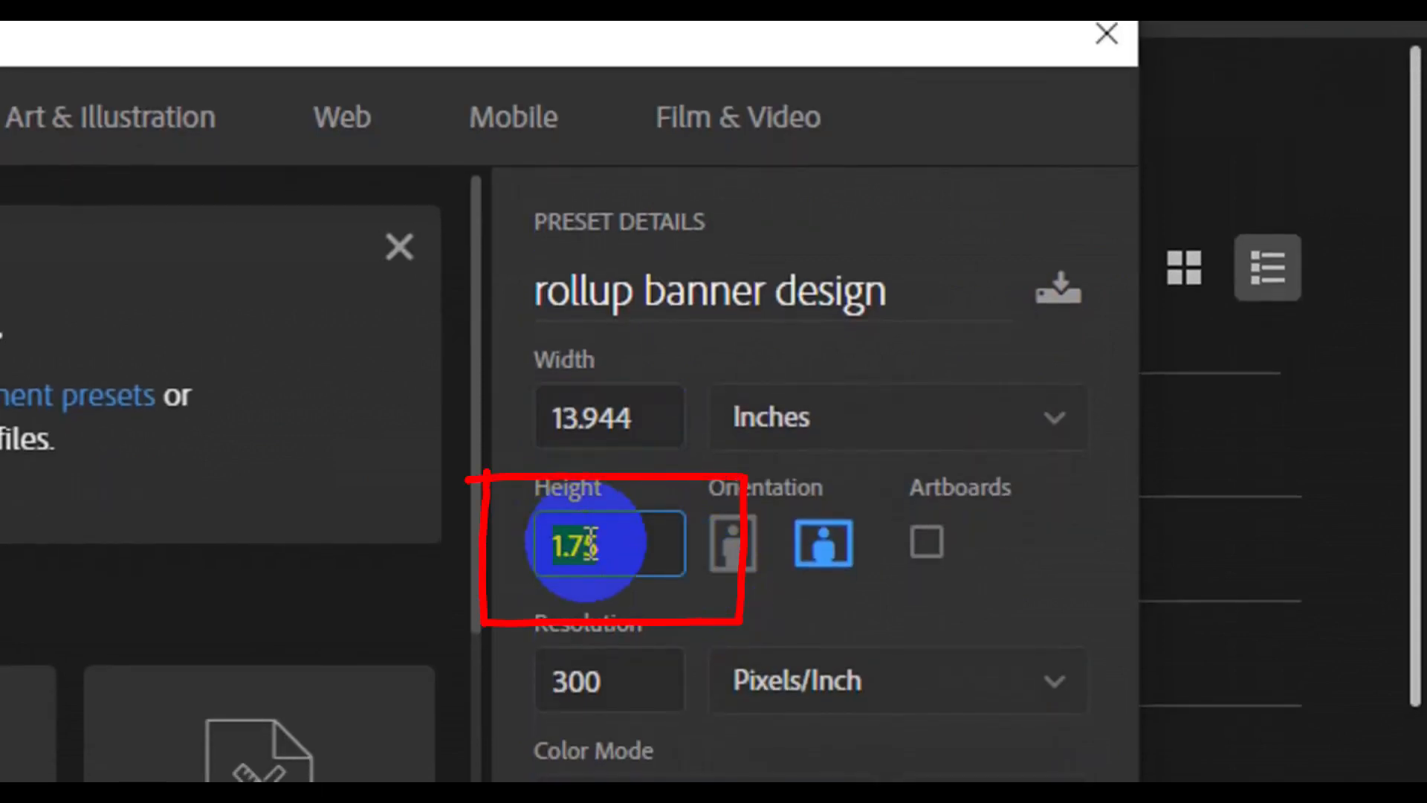
pyautogui.press('BackSpace')
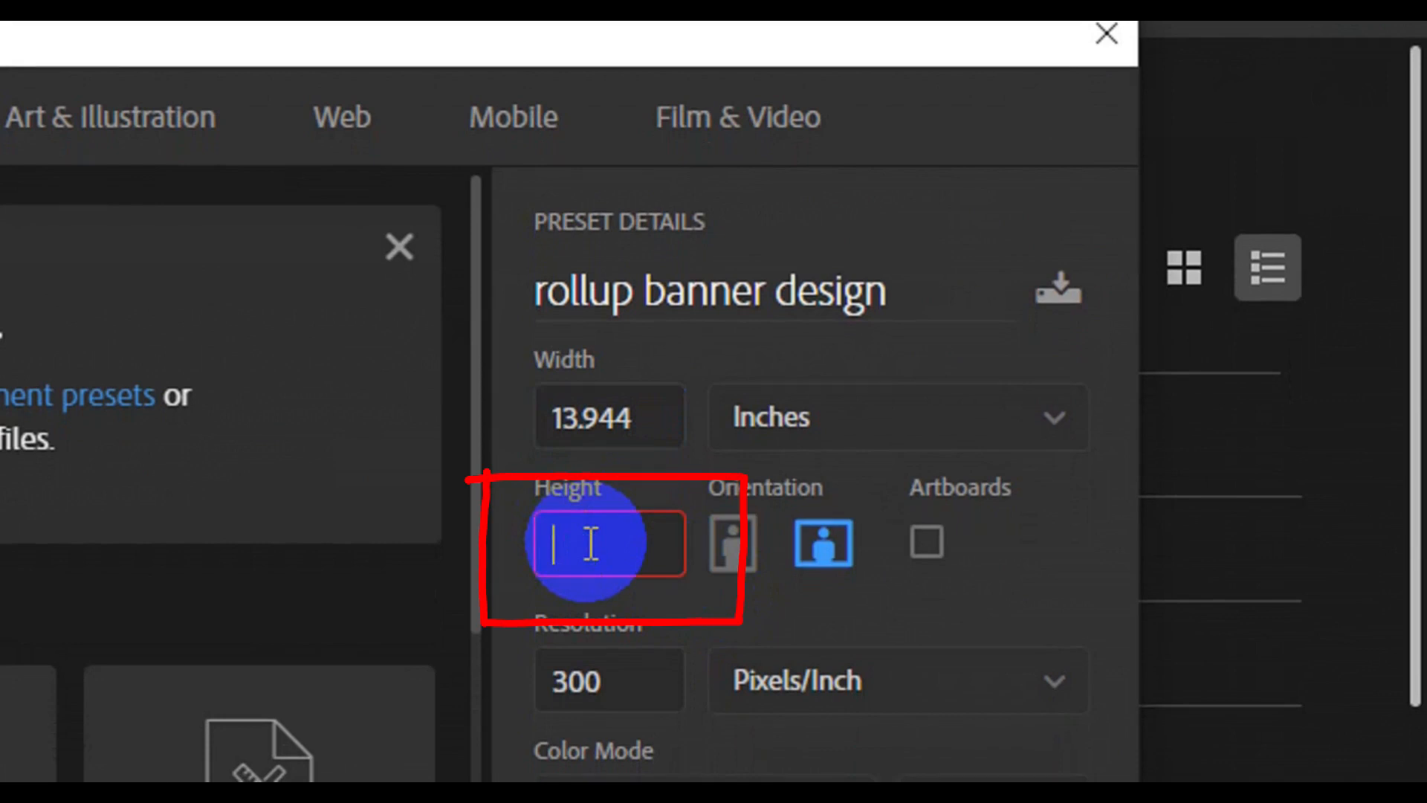
pyautogui.write('32')
pyautogui.write('.306')
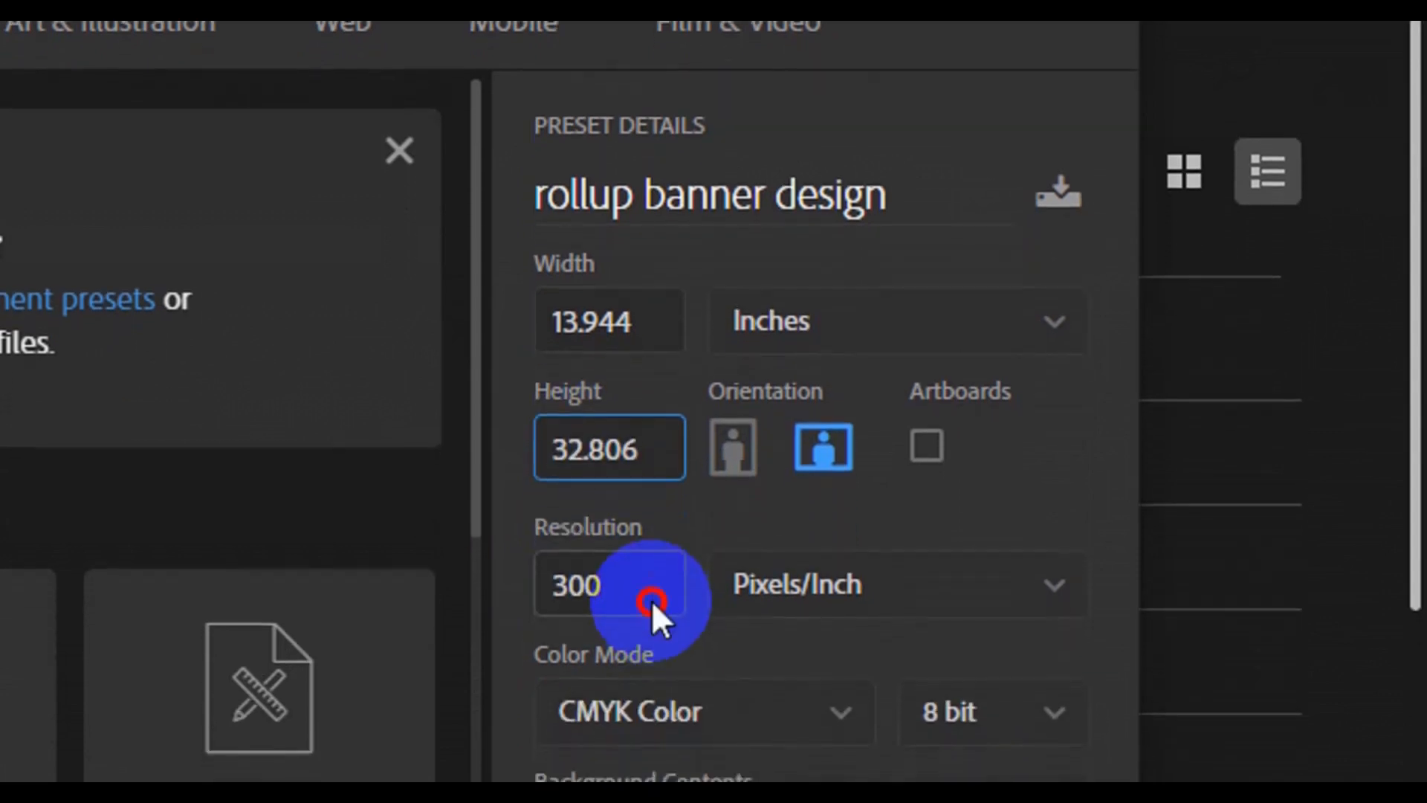
pyautogui.click(656, 592)
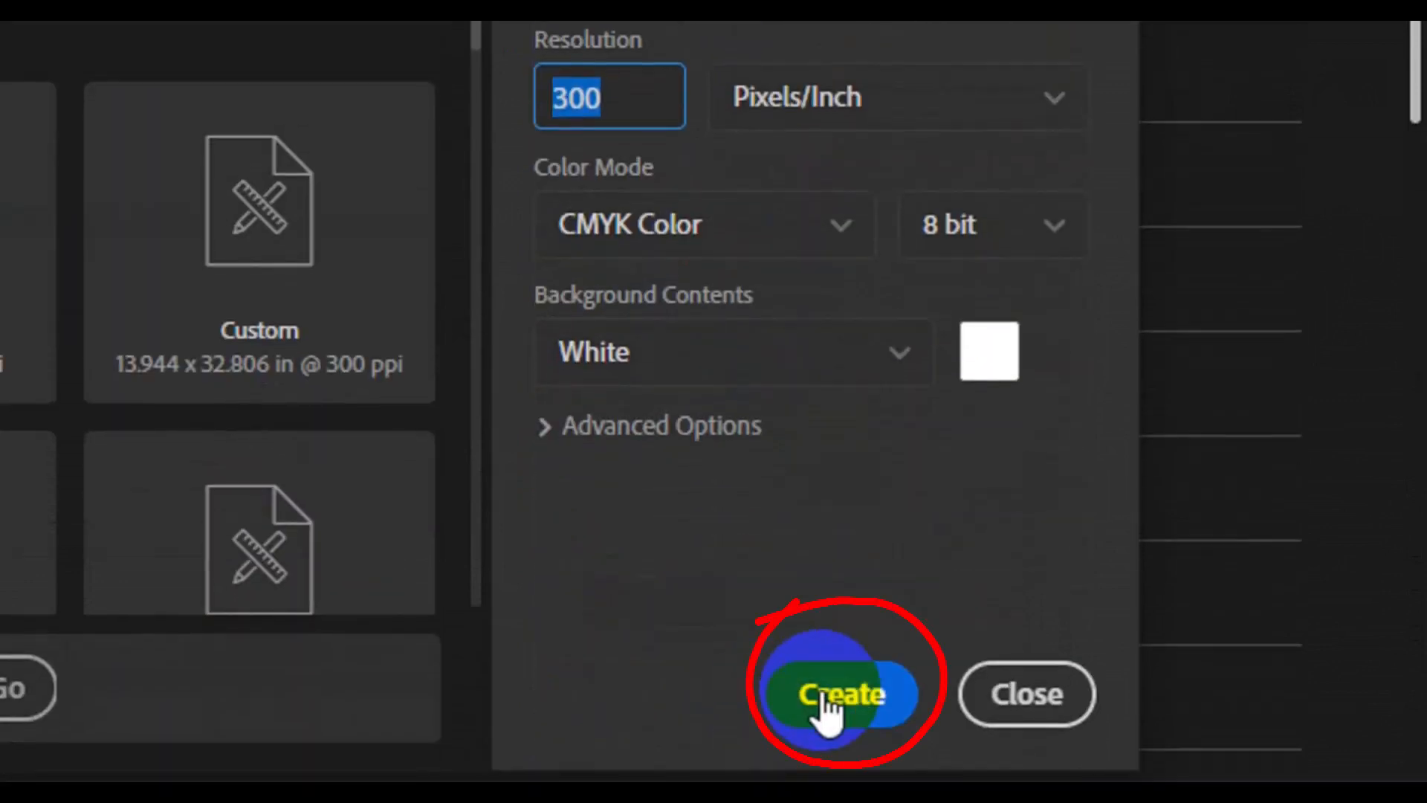
pyautogui.click(827, 706)
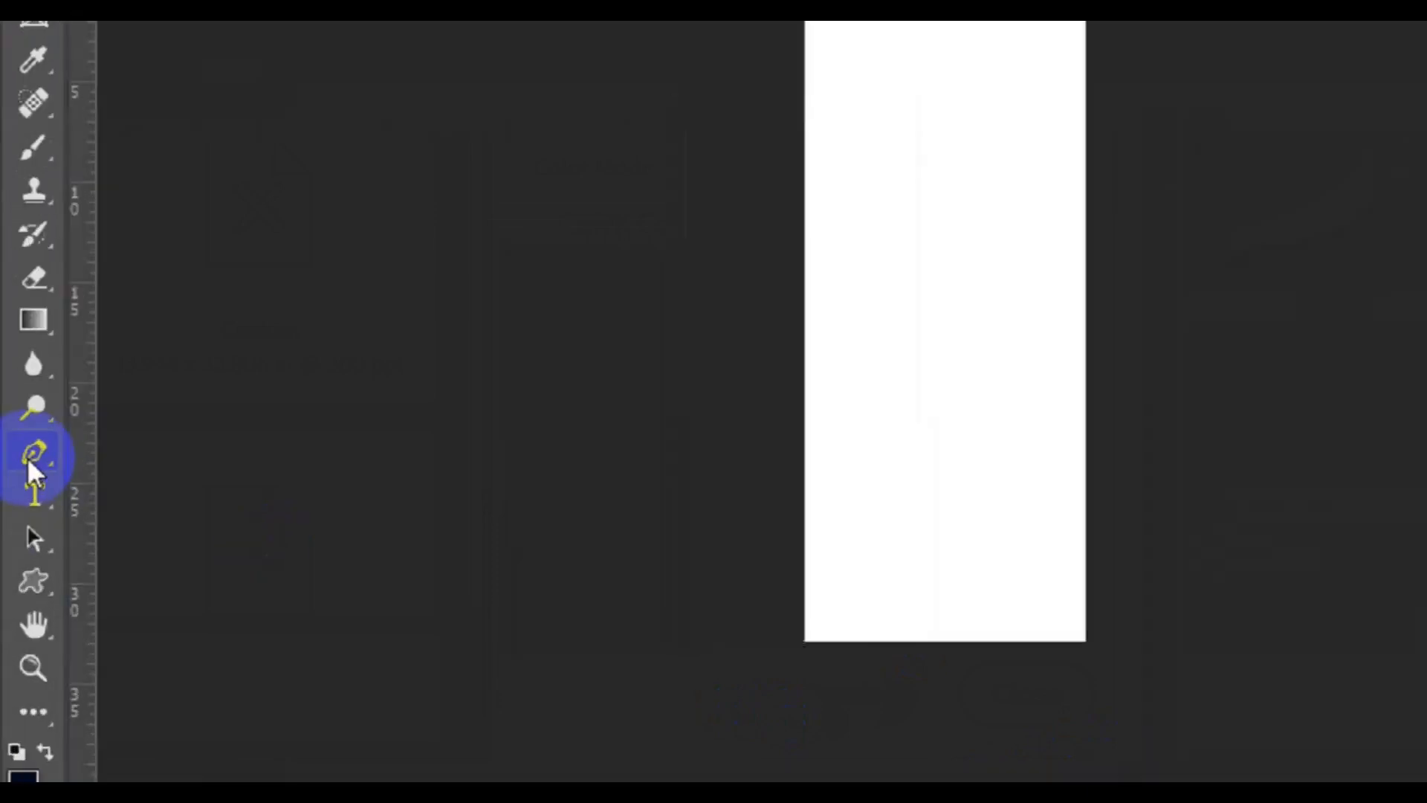
# Set up the Pen tool in Shape mode with a 50% Gray fill
pyautogui.click(32, 467)
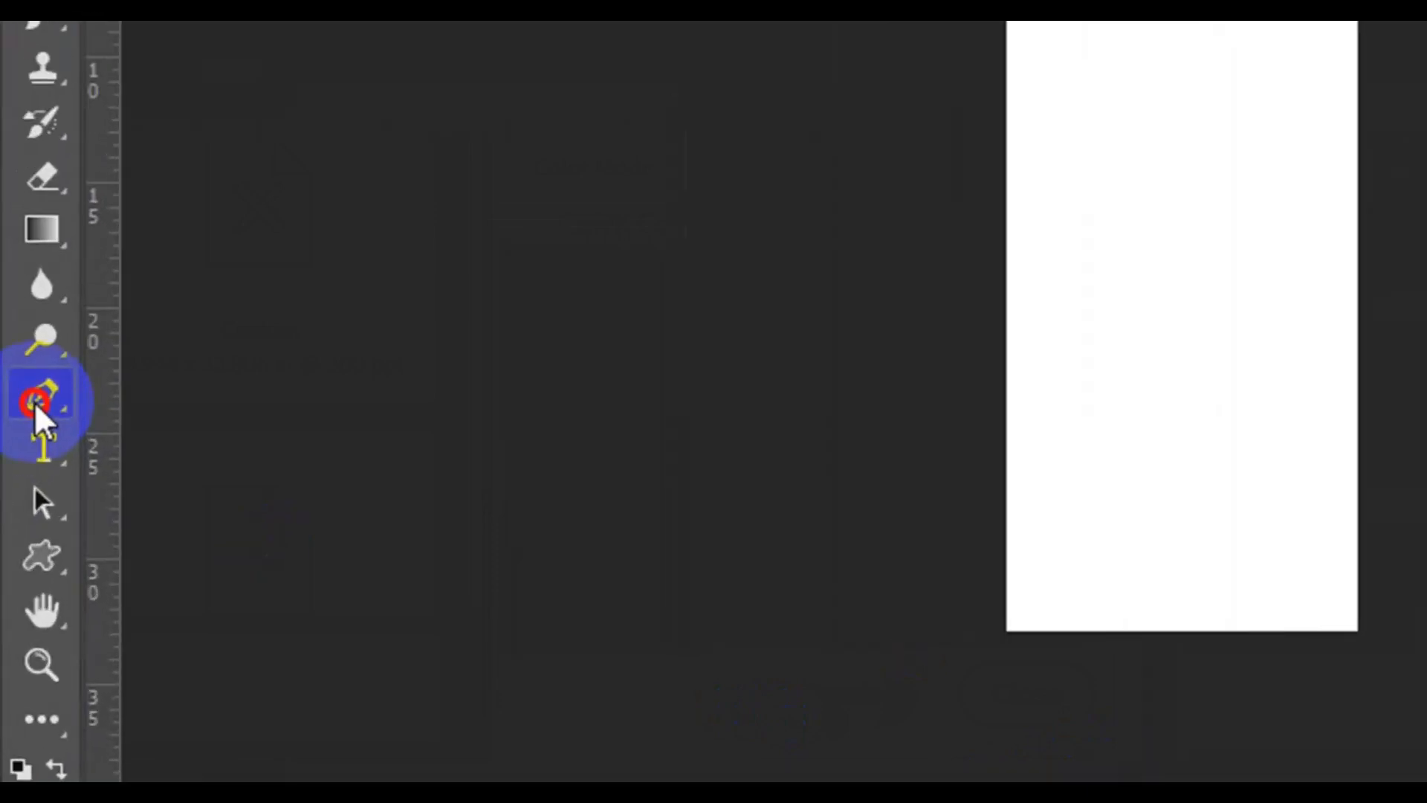
pyautogui.rightClick(37, 402)
pyautogui.click(163, 394)
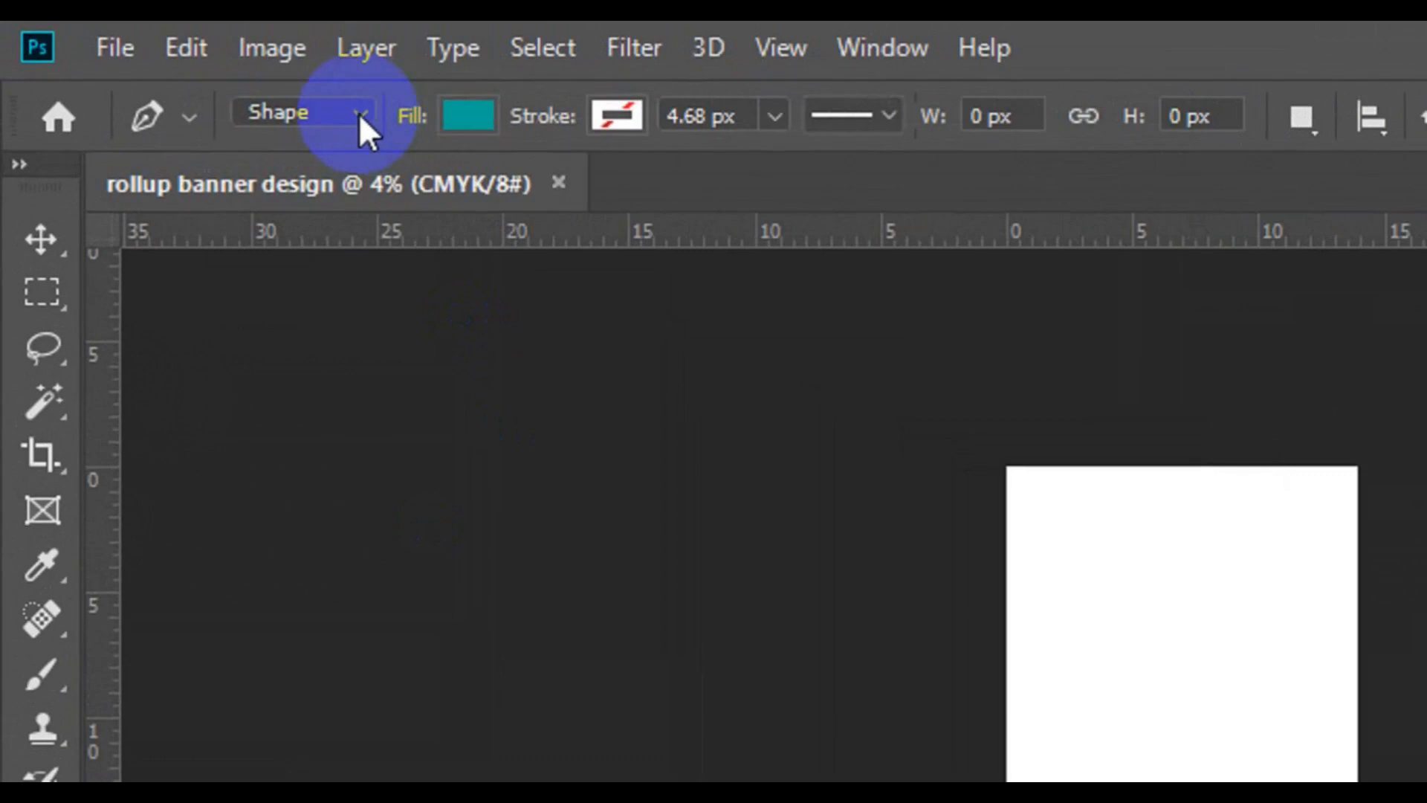
pyautogui.click(358, 113)
pyautogui.click(351, 145)
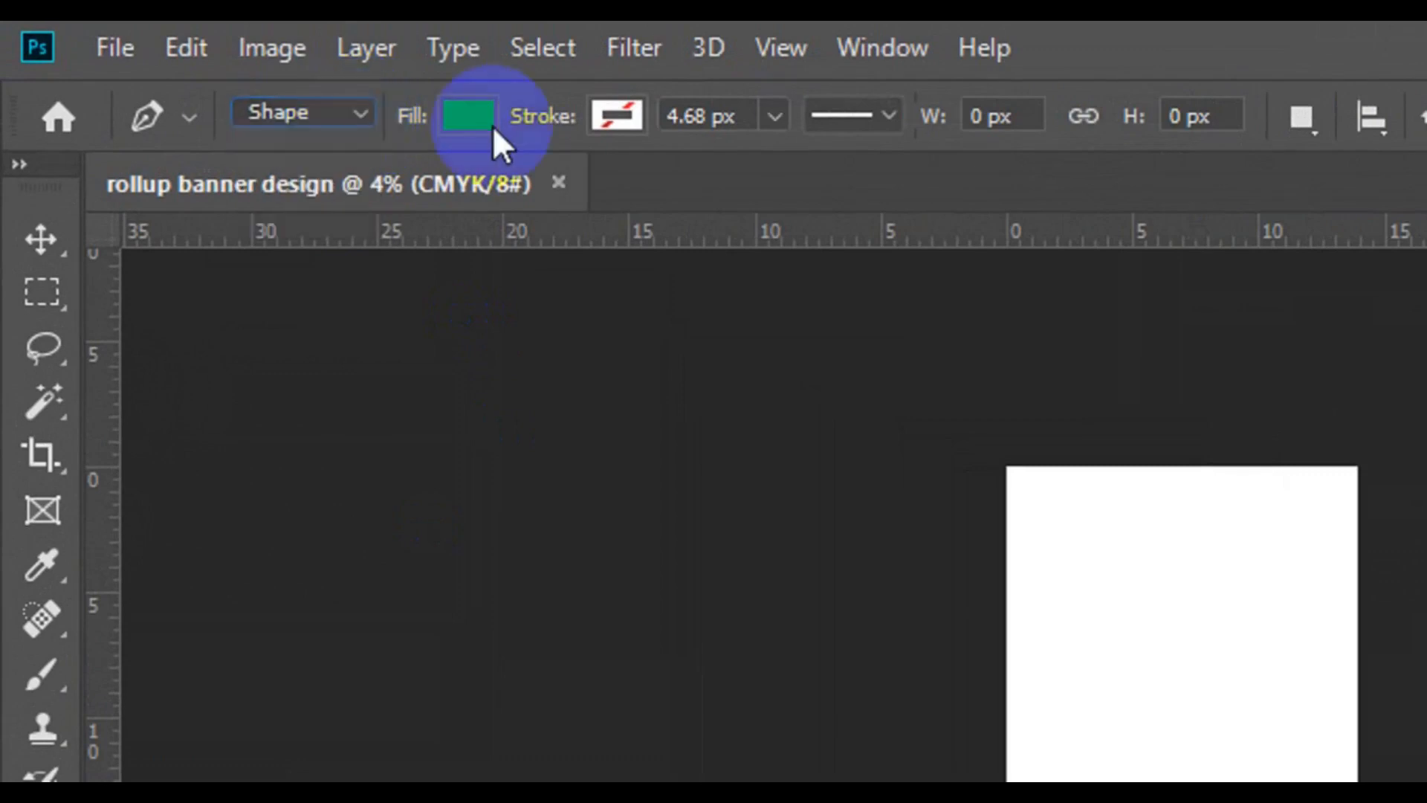
pyautogui.click(480, 122)
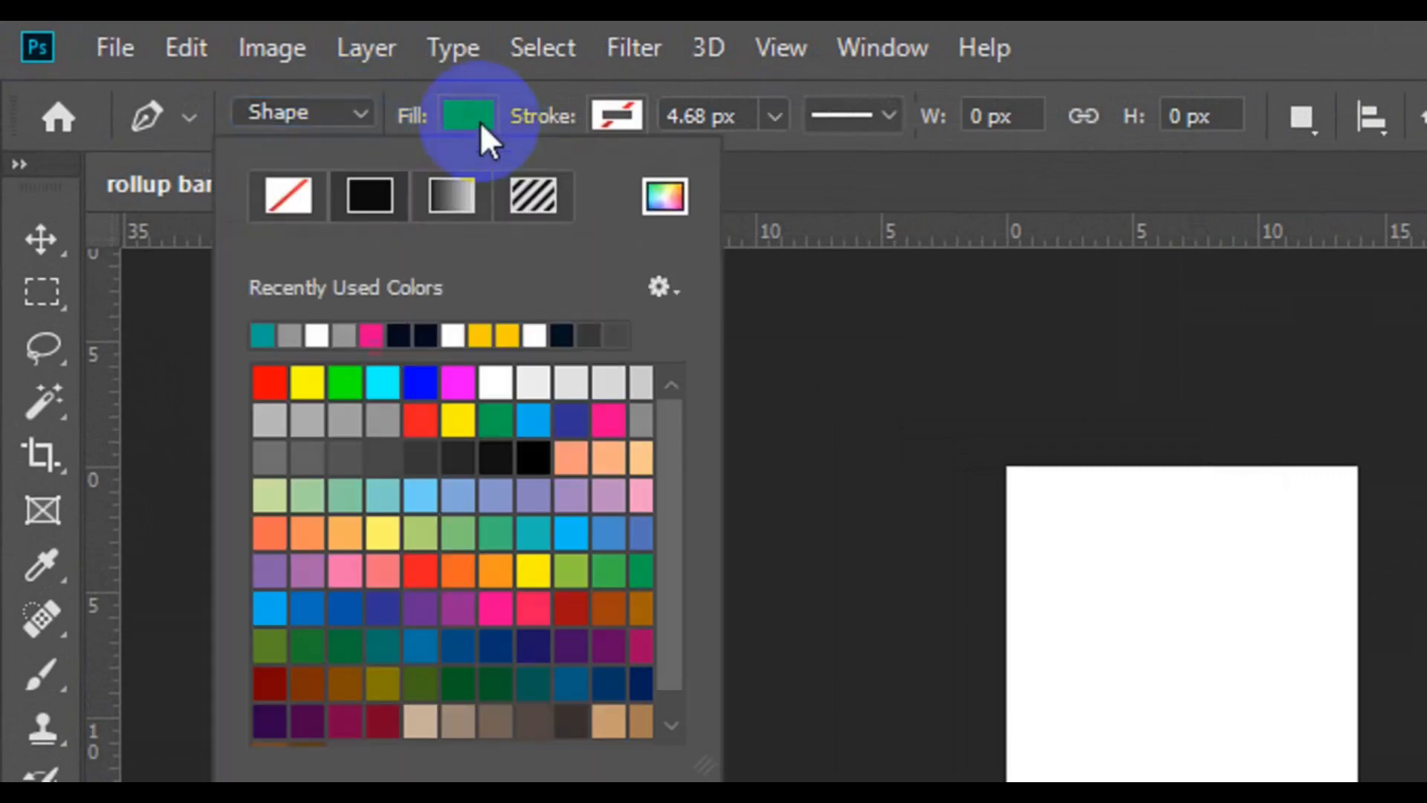
pyautogui.click(385, 418)
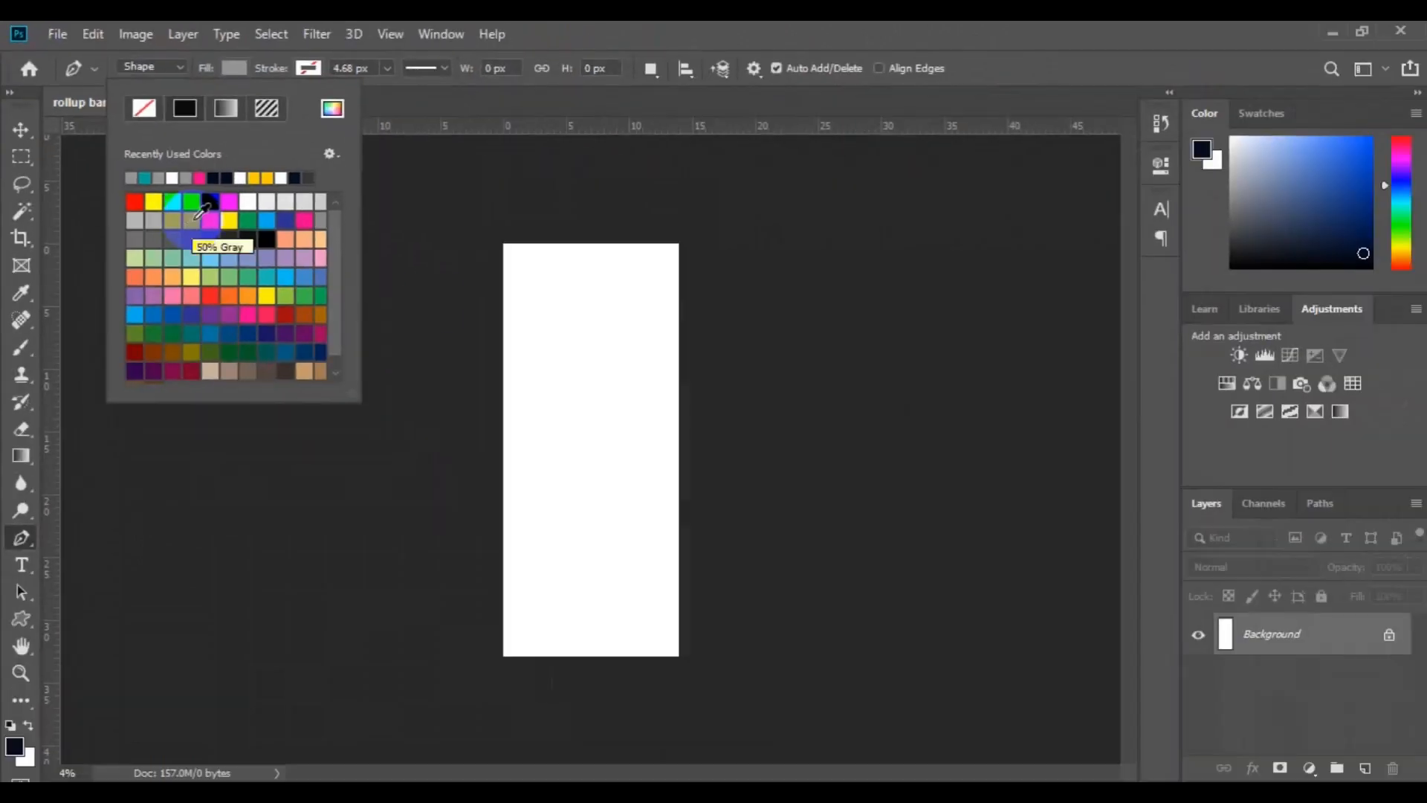
pyautogui.click(504, 382)
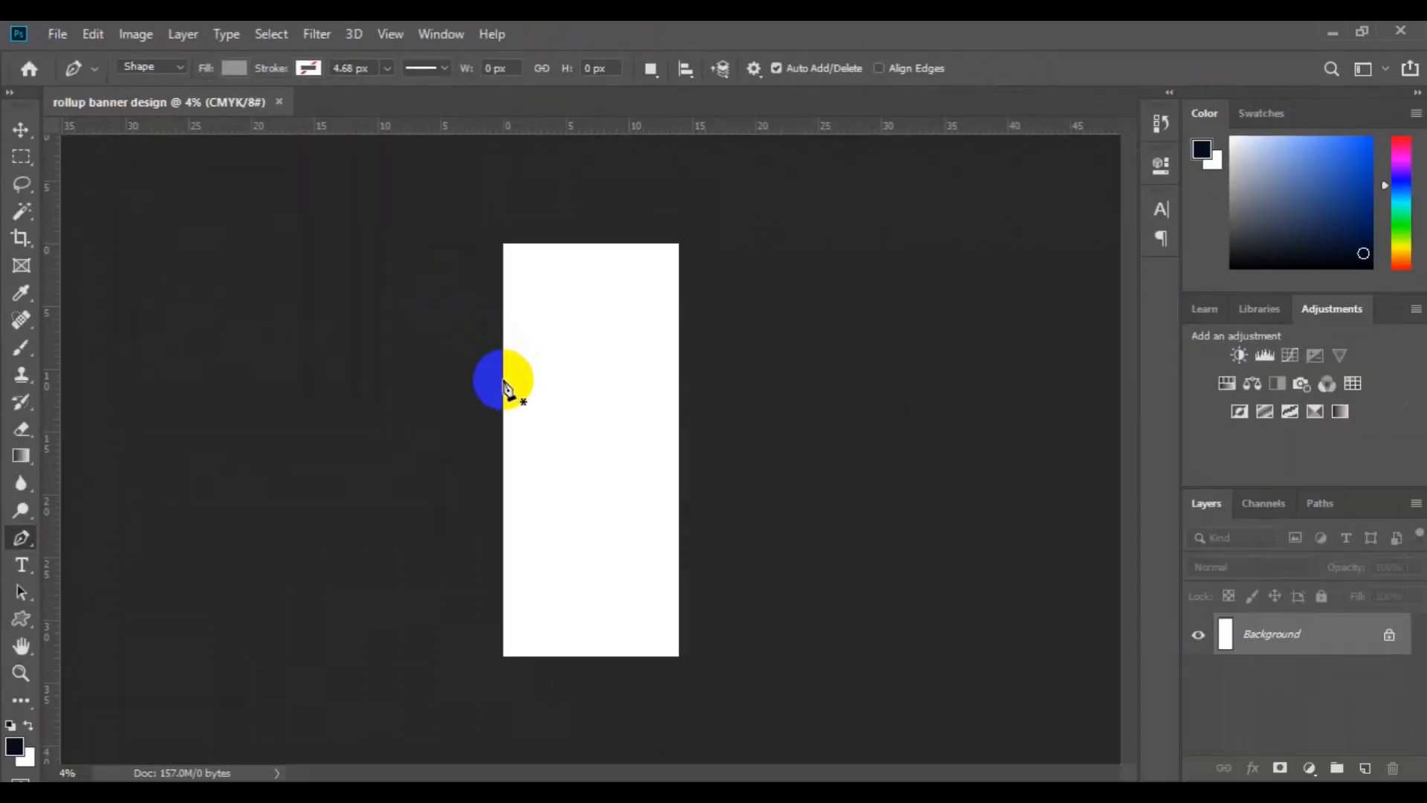
# Draw a gray triangular shape about 2416 × 2023 px from the canvas's left edge, pointing toward the middle of the banner
pyautogui.click(504, 380)
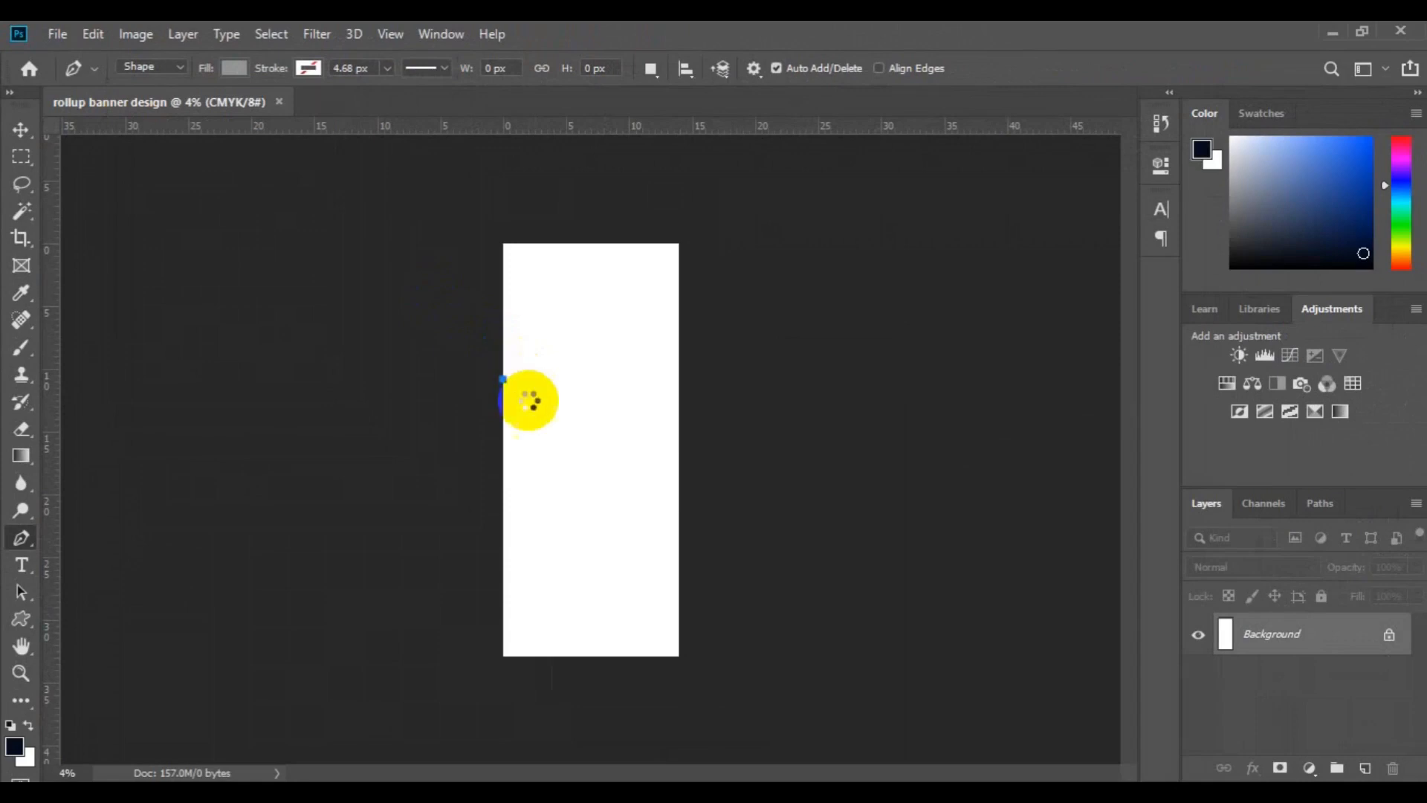
pyautogui.click(591, 451)
pyautogui.click(500, 430)
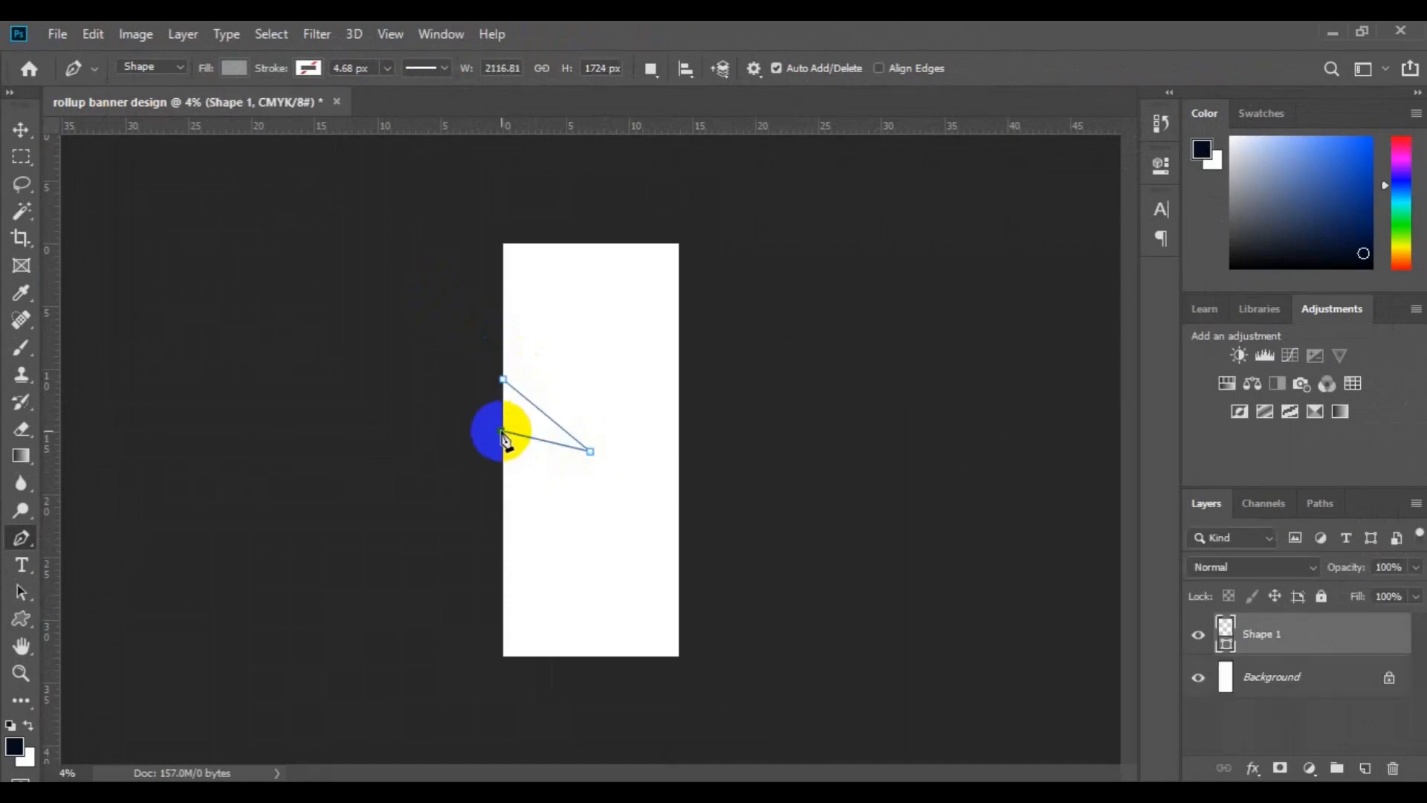
pyautogui.click(504, 380)
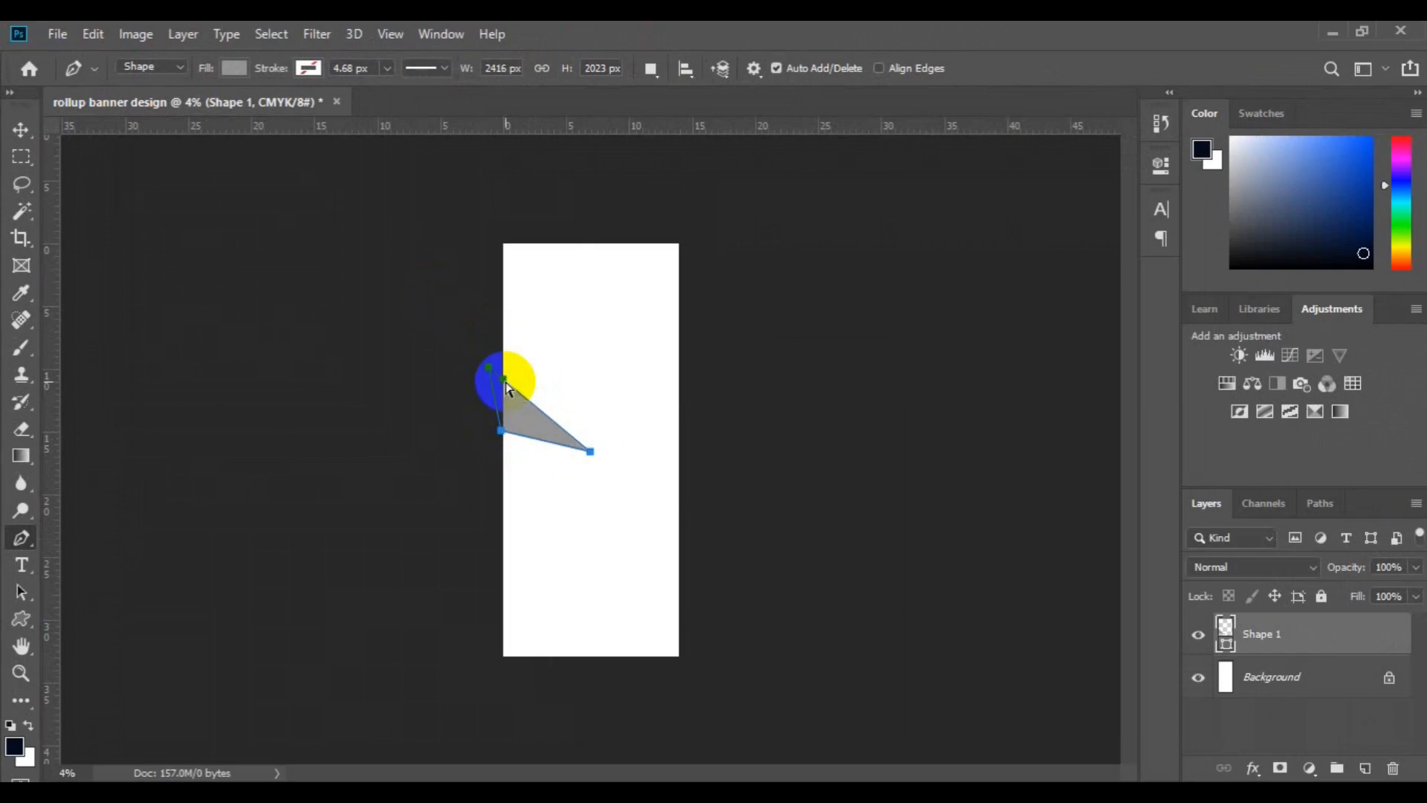
# Draw a second triangle about 2076 × 1486 px directly above the Background layer, rising rightward from the first triangle's tip
pyautogui.hotkey('ctrl', '+')
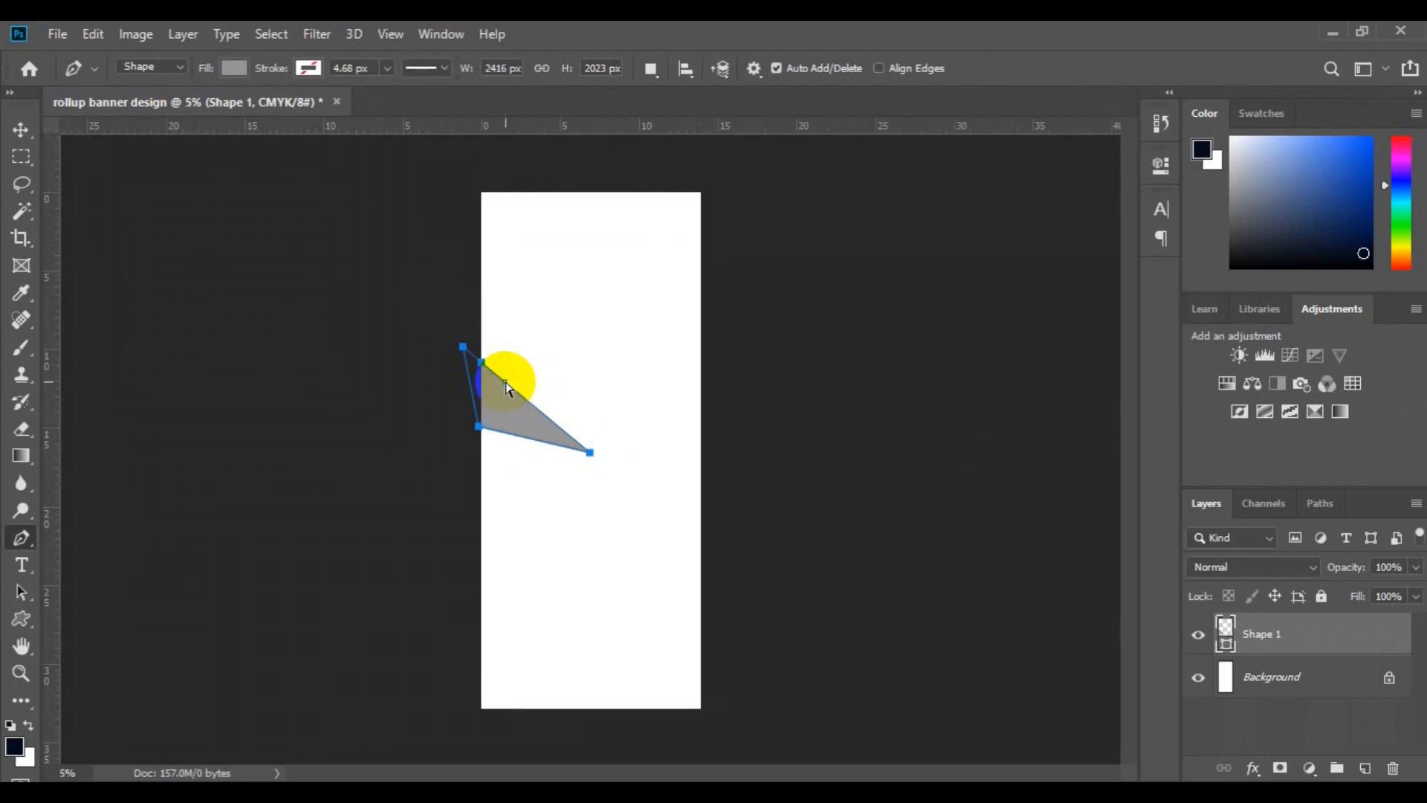
pyautogui.hotkey('ctrl', '+')
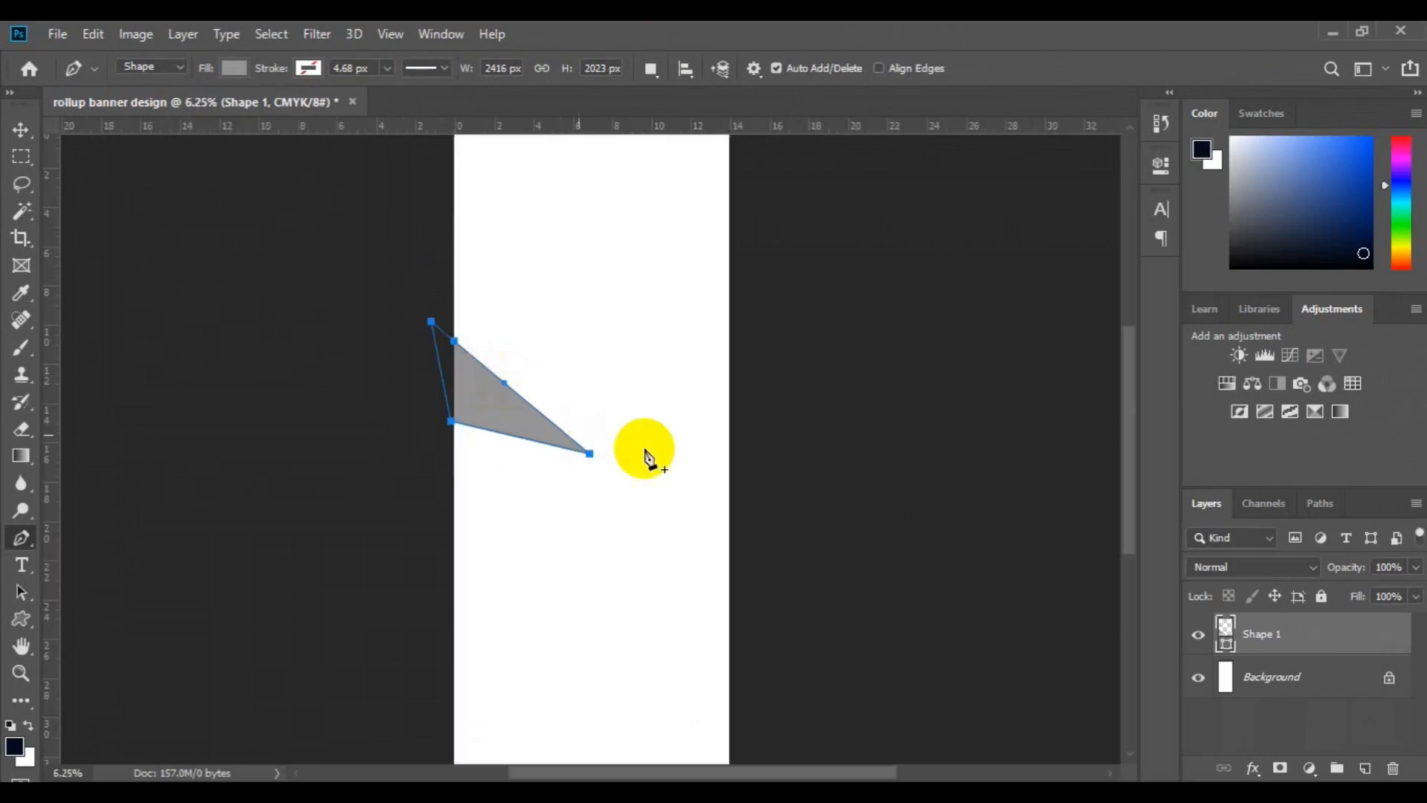
pyautogui.click(1292, 678)
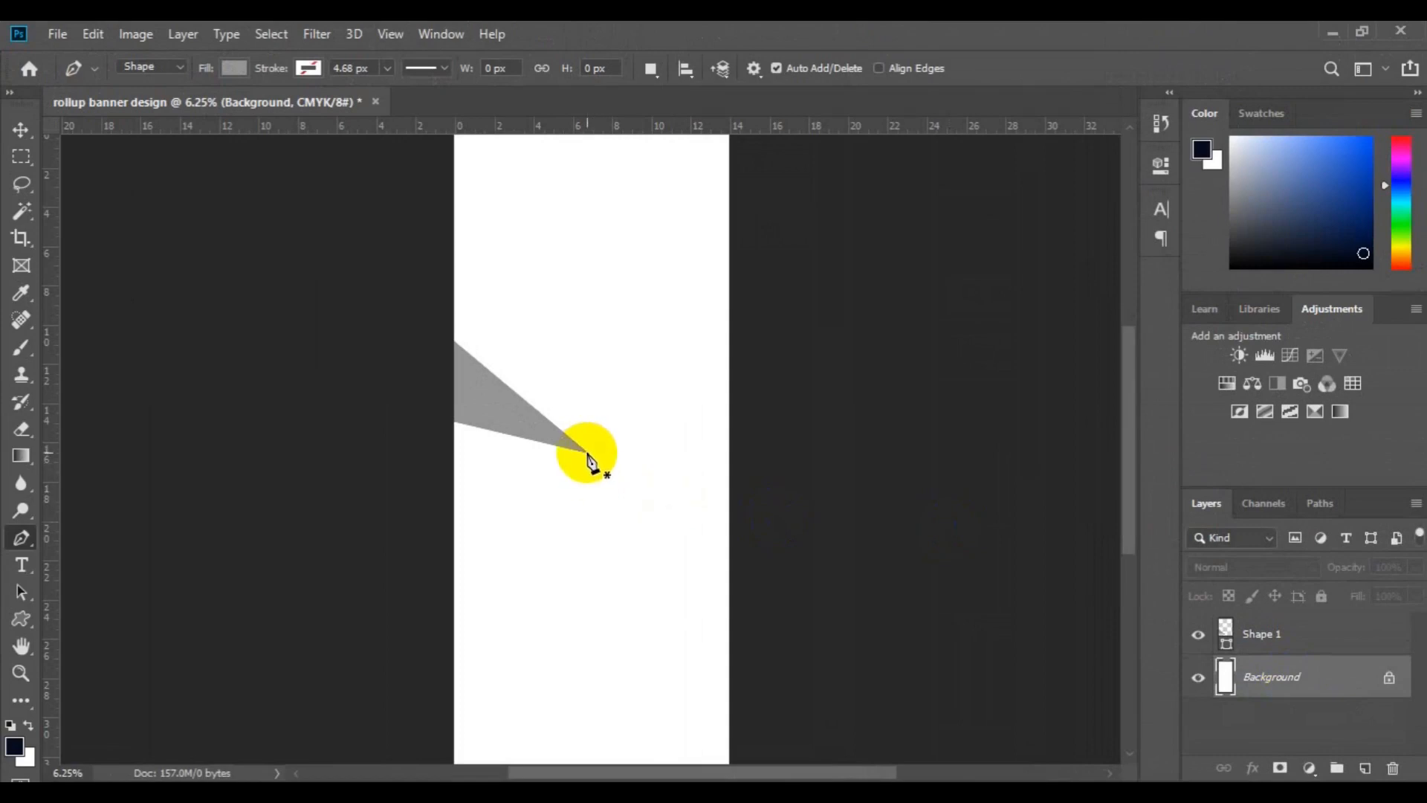
pyautogui.click(588, 452)
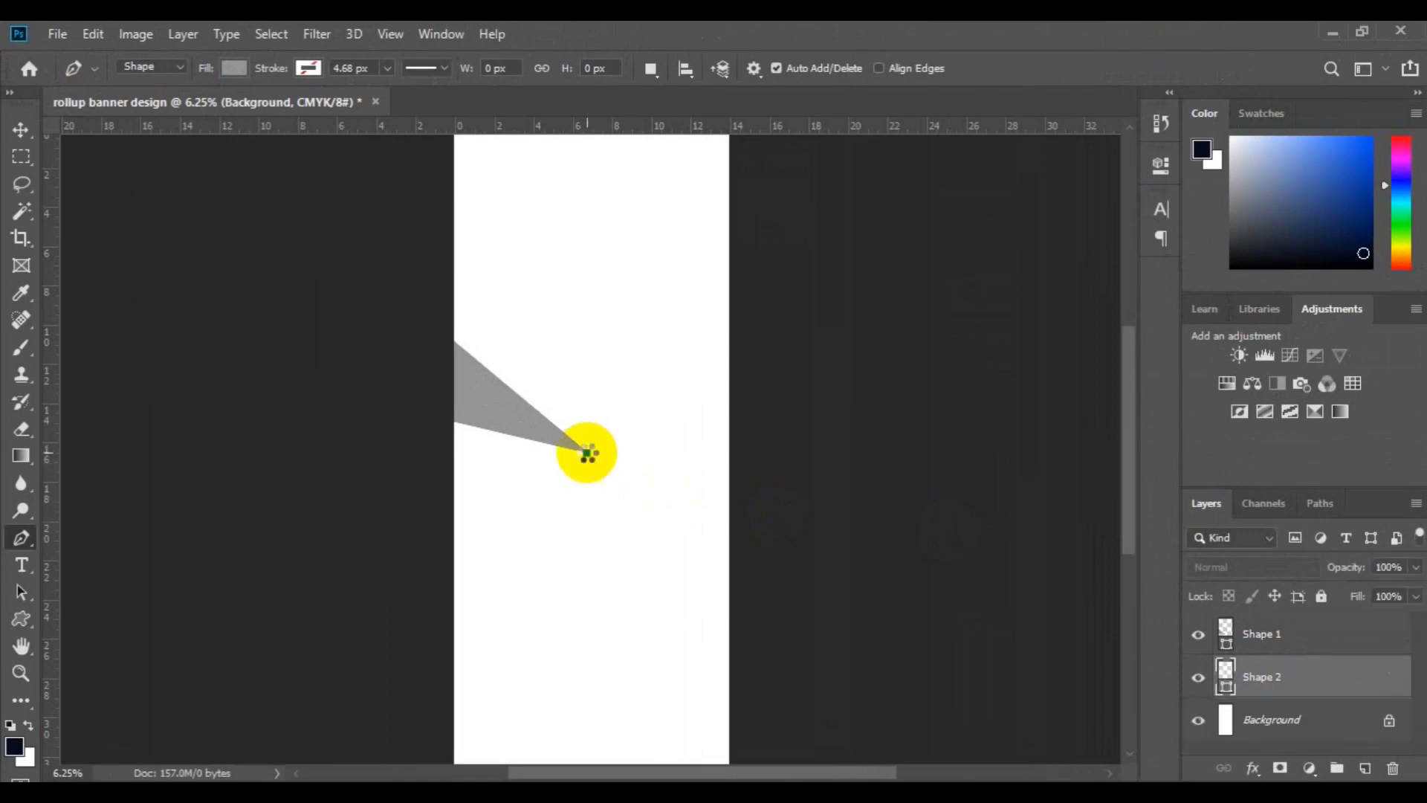
pyautogui.click(646, 356)
pyautogui.click(510, 396)
pyautogui.click(587, 452)
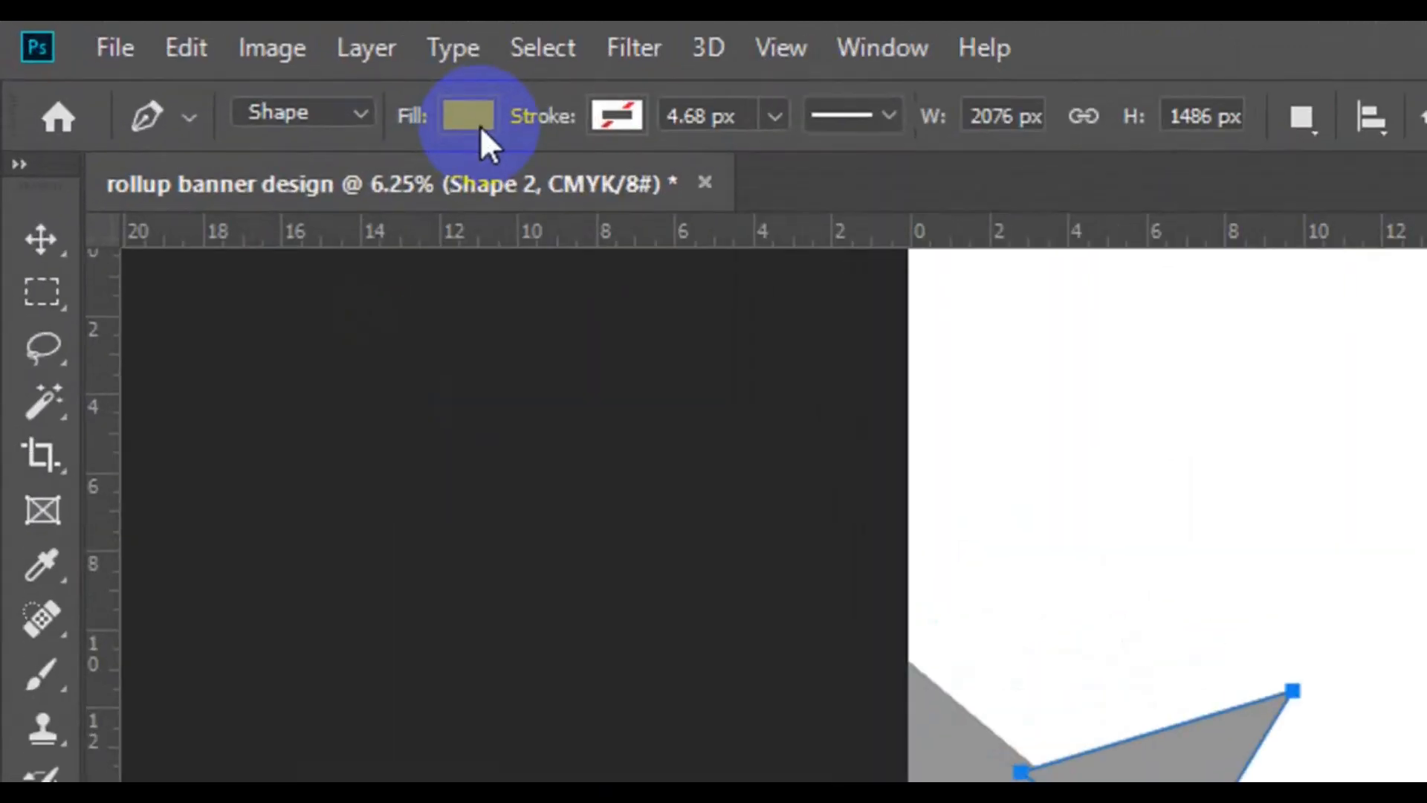
# Change the second triangle's fill to a very dark gray
pyautogui.click(480, 127)
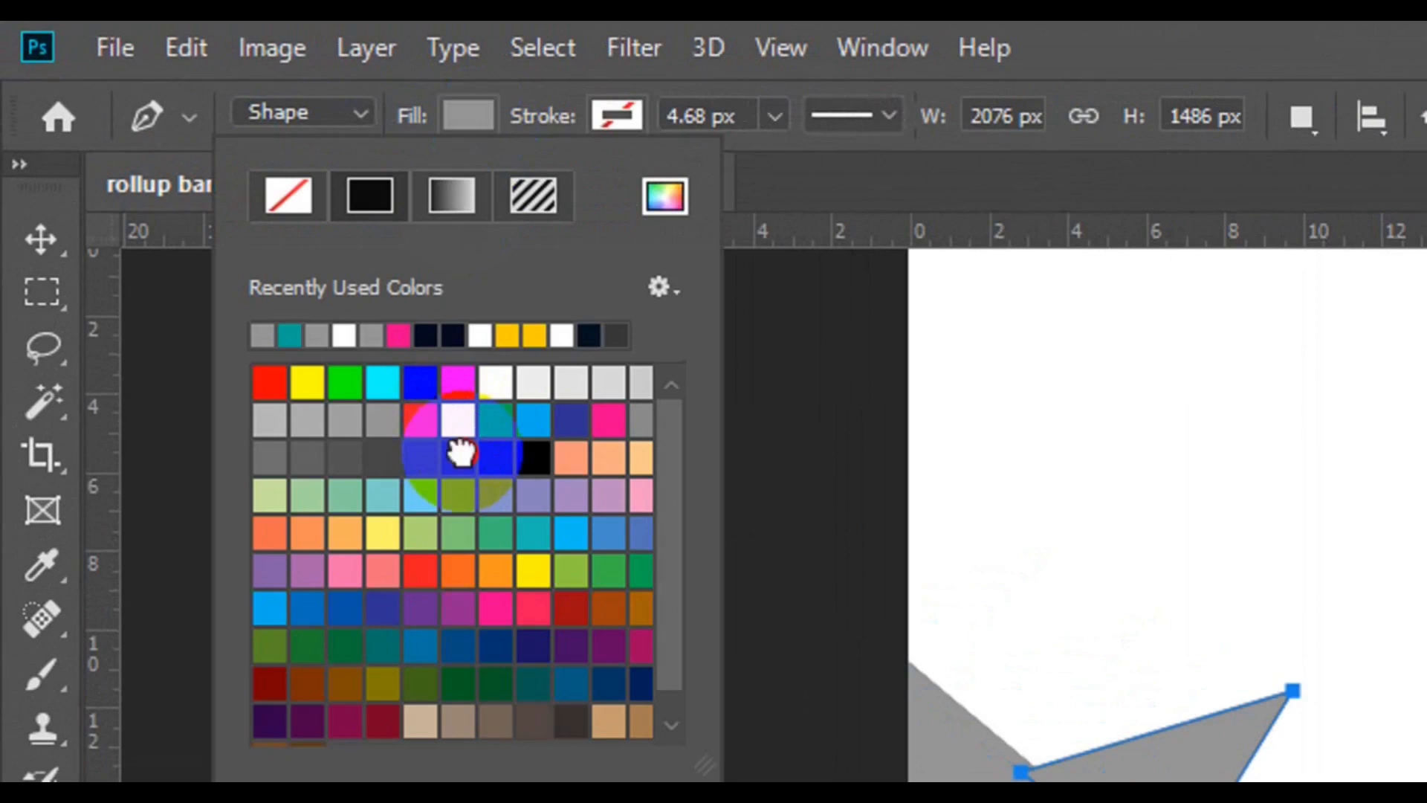
pyautogui.click(462, 453)
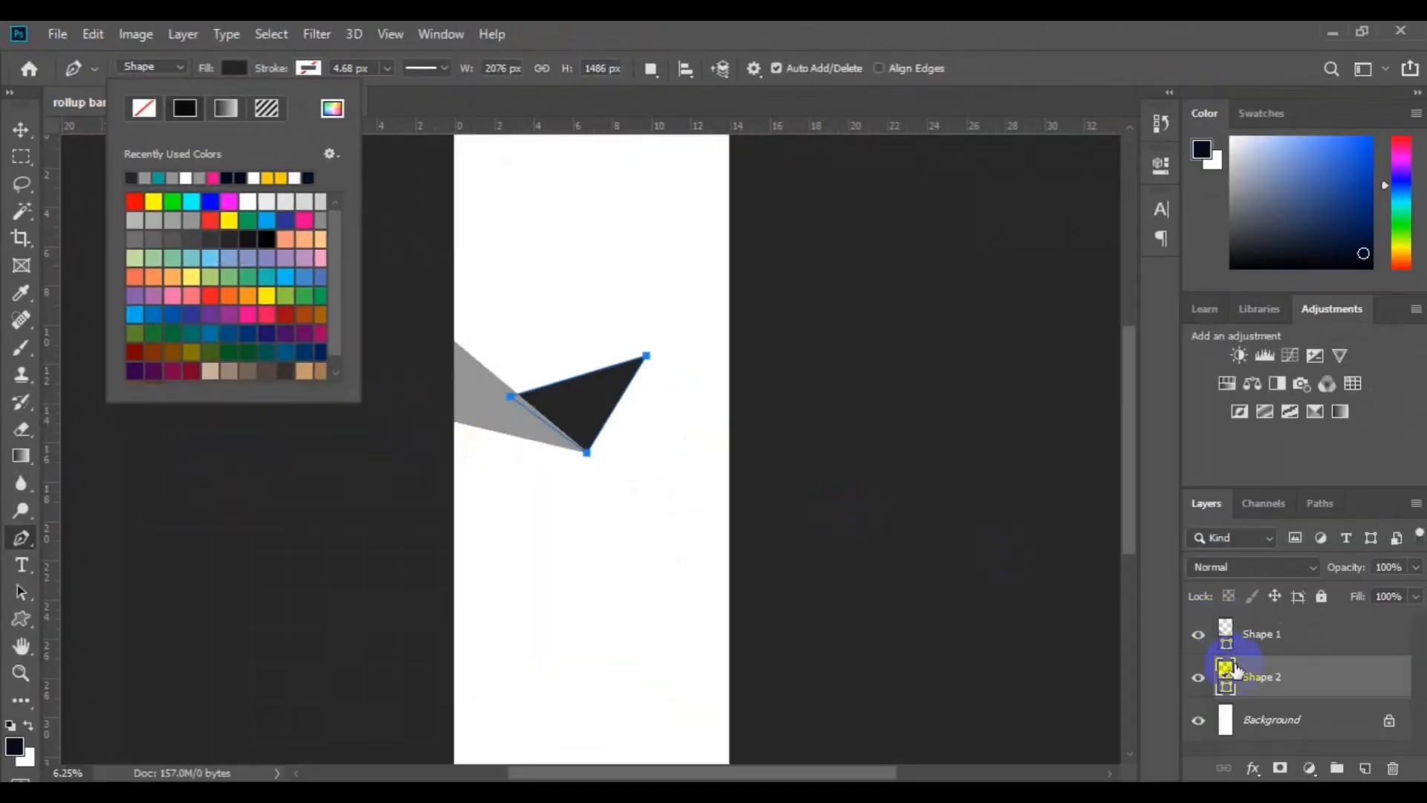
pyautogui.click(1284, 715)
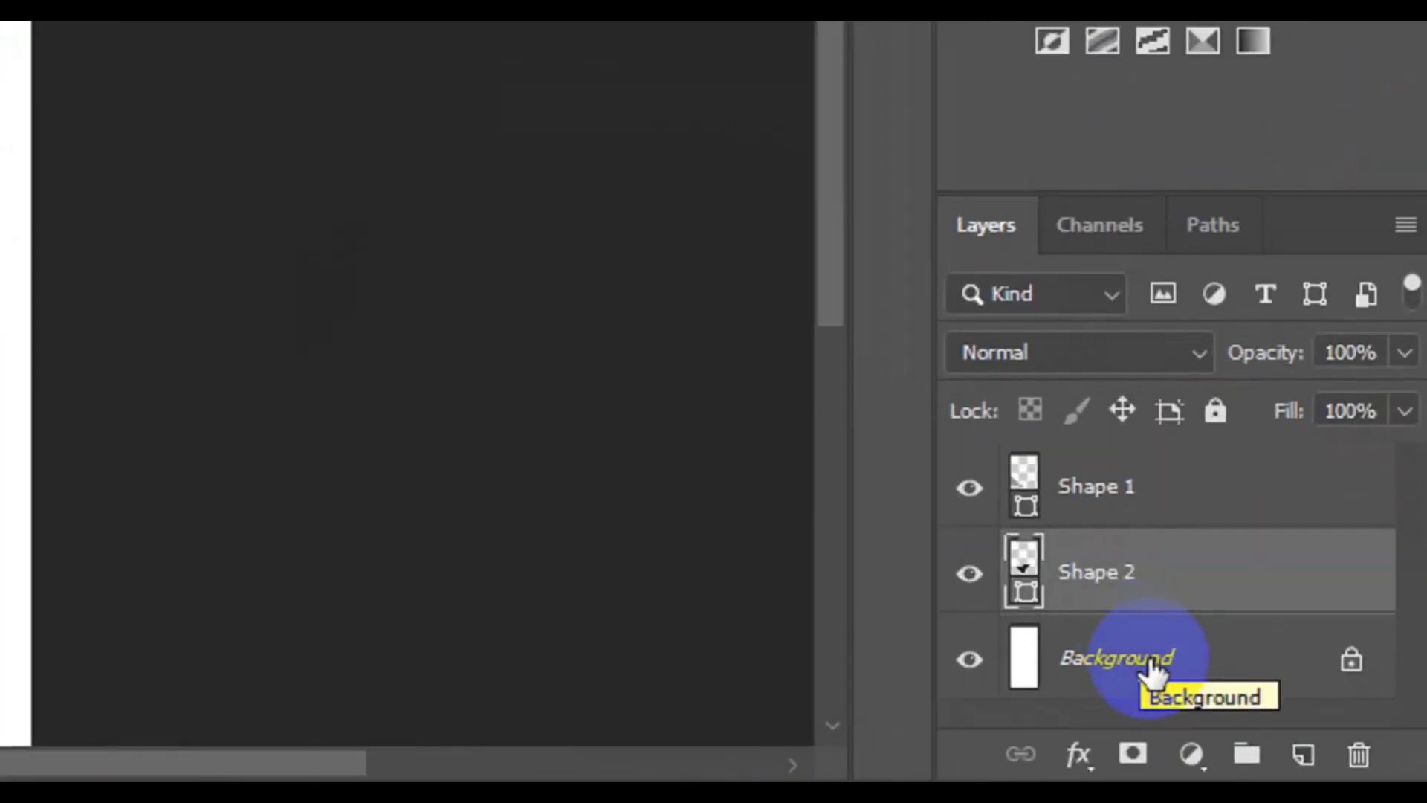
# Draw a third triangle about 2204 × 1438 px directly above the Background layer, from the dark triangle's upper tip down past the canvas's right edge
pyautogui.click(1150, 665)
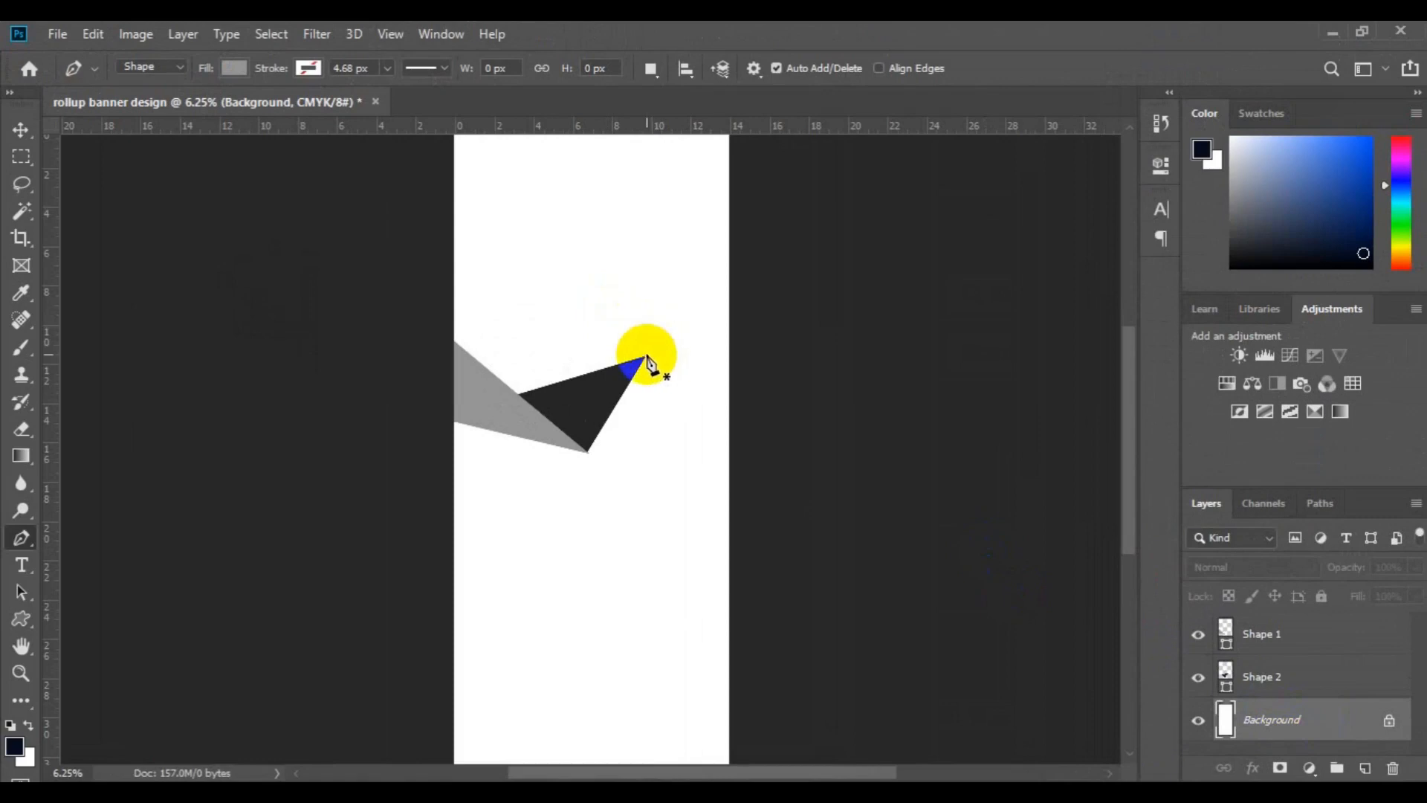
pyautogui.click(647, 357)
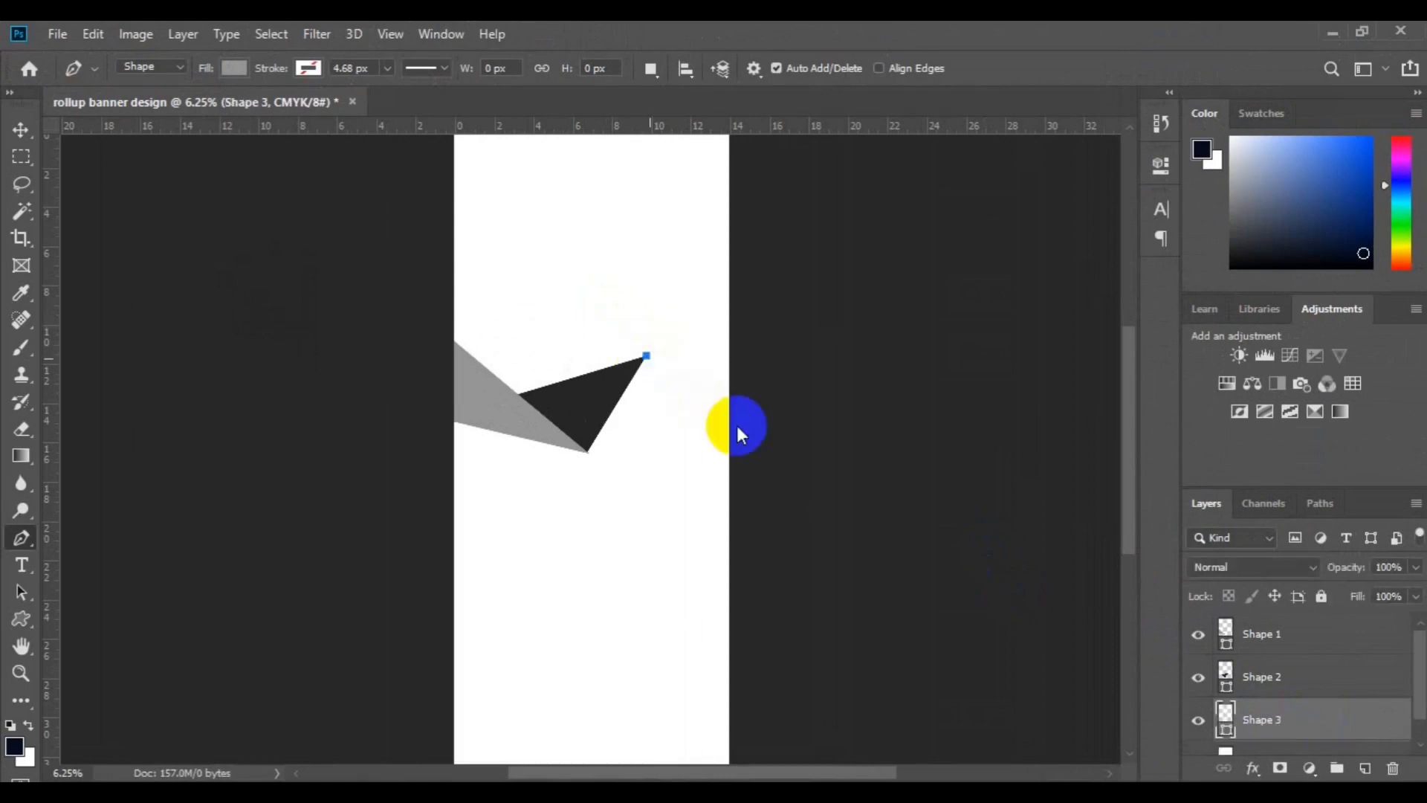
pyautogui.click(741, 450)
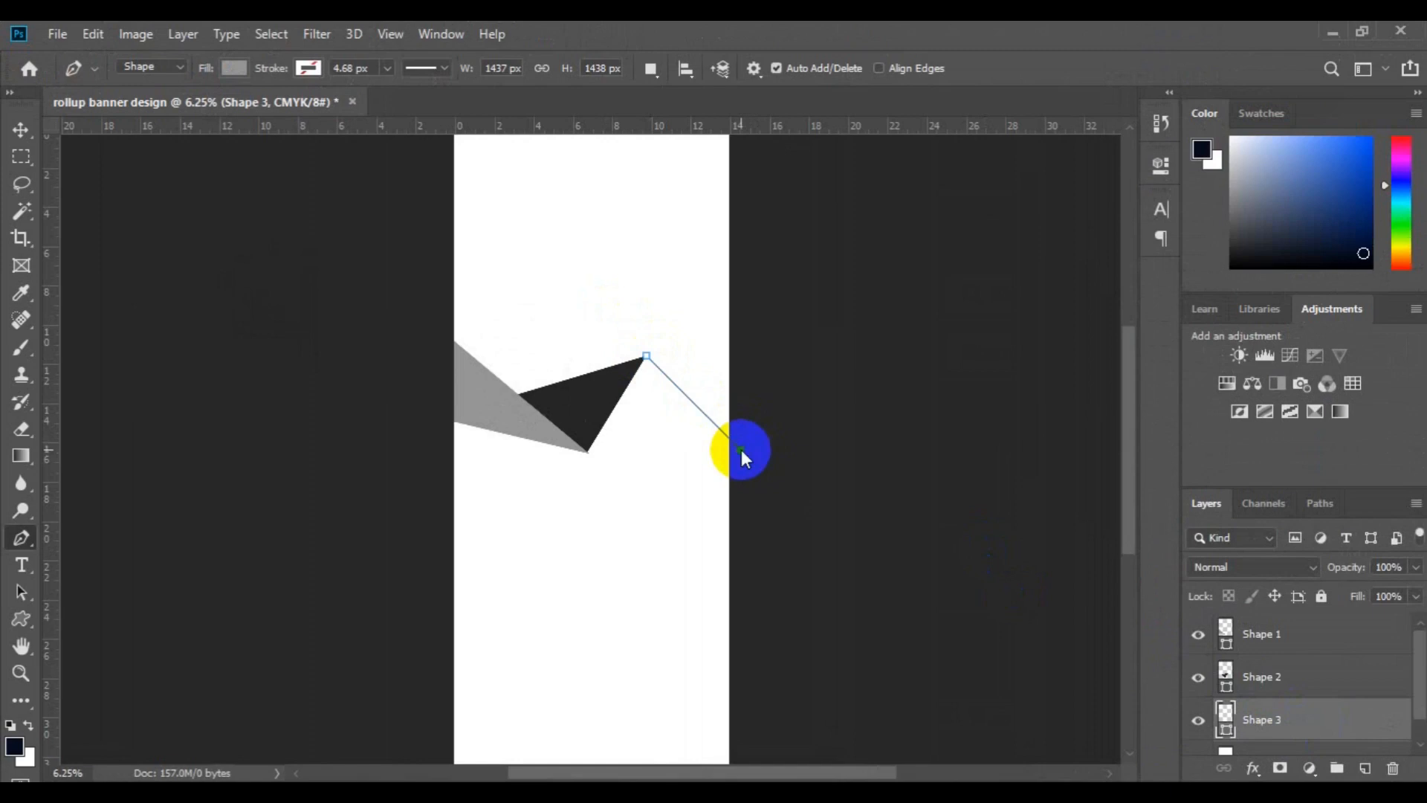
pyautogui.click(596, 416)
pyautogui.click(646, 357)
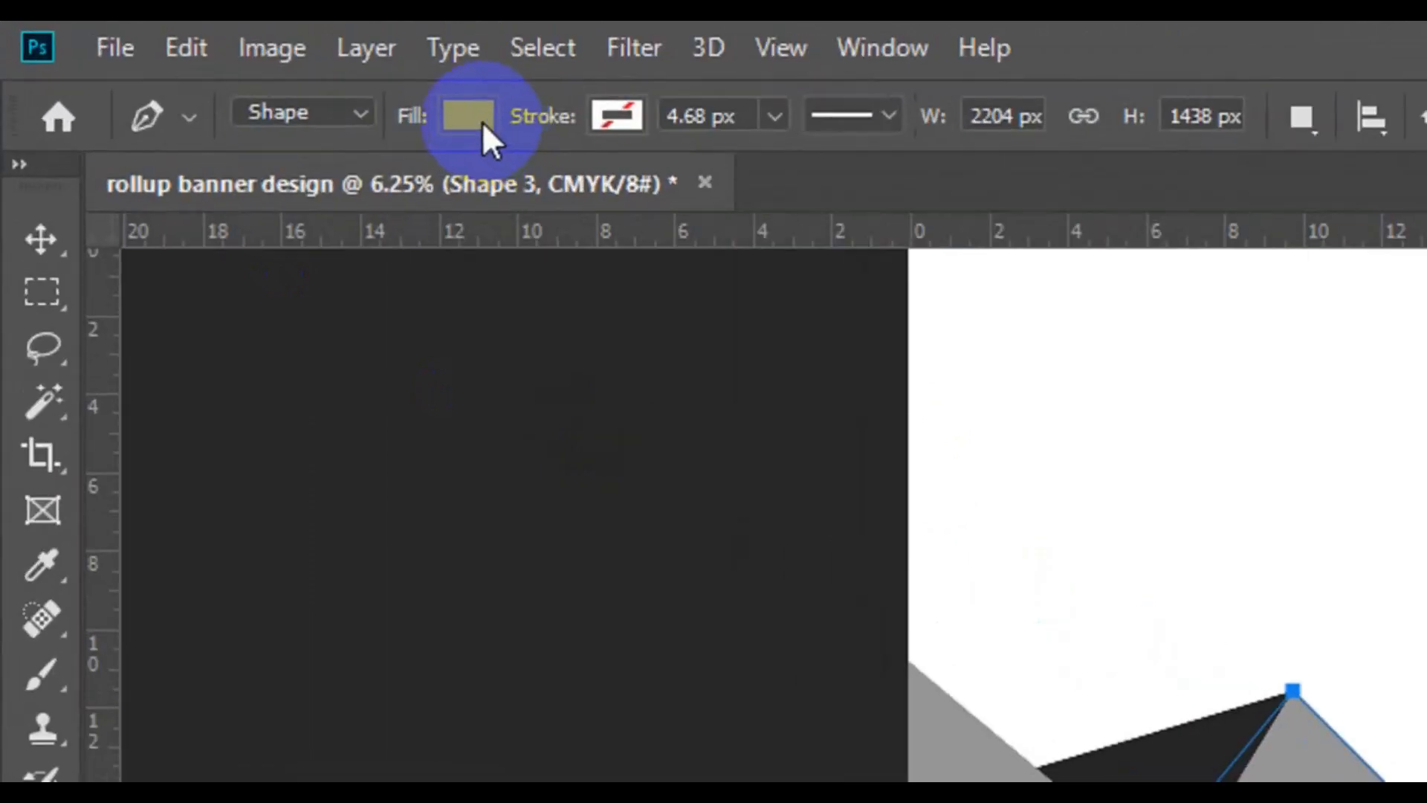
# Change the third triangle's fill to a light pastel green swatch
pyautogui.click(482, 122)
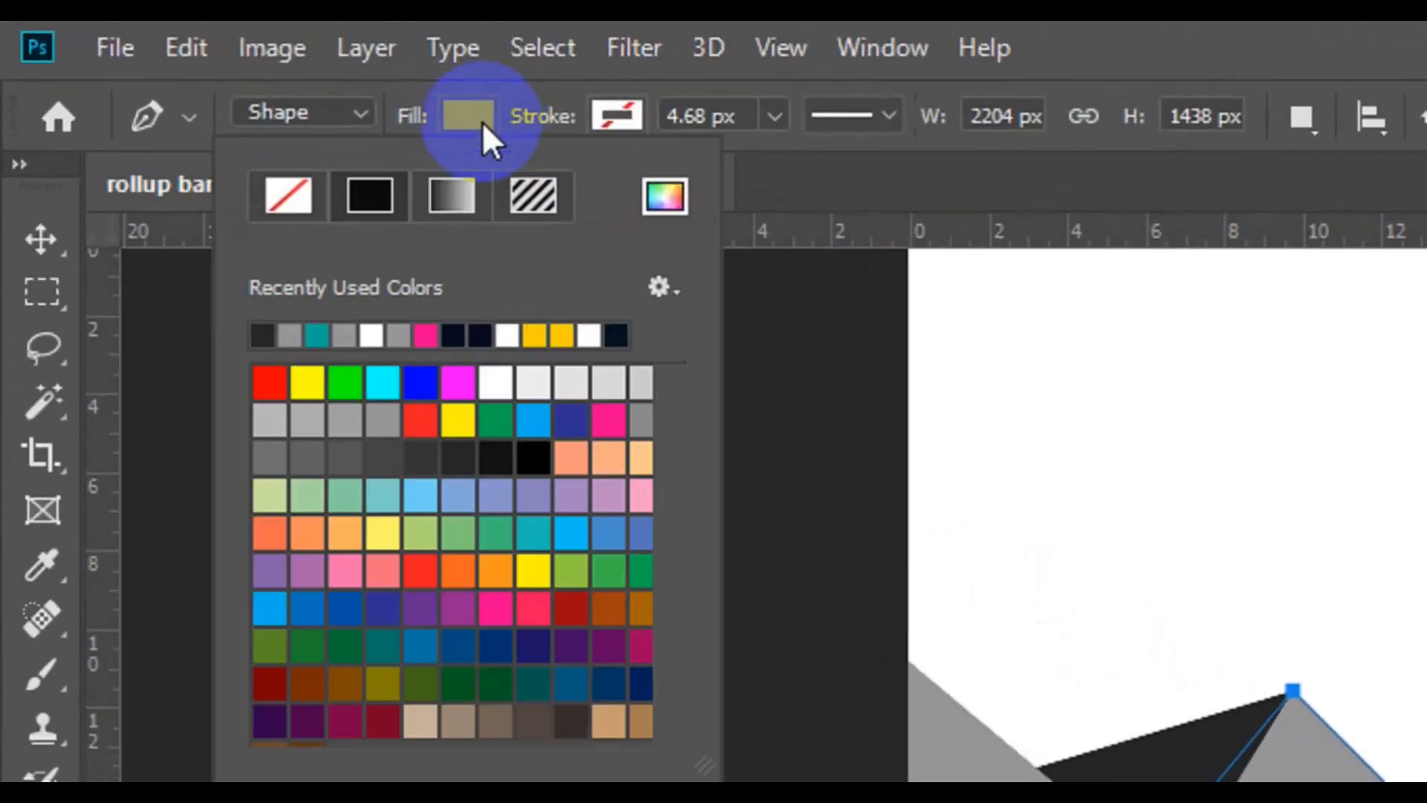
pyautogui.click(348, 494)
pyautogui.click(920, 521)
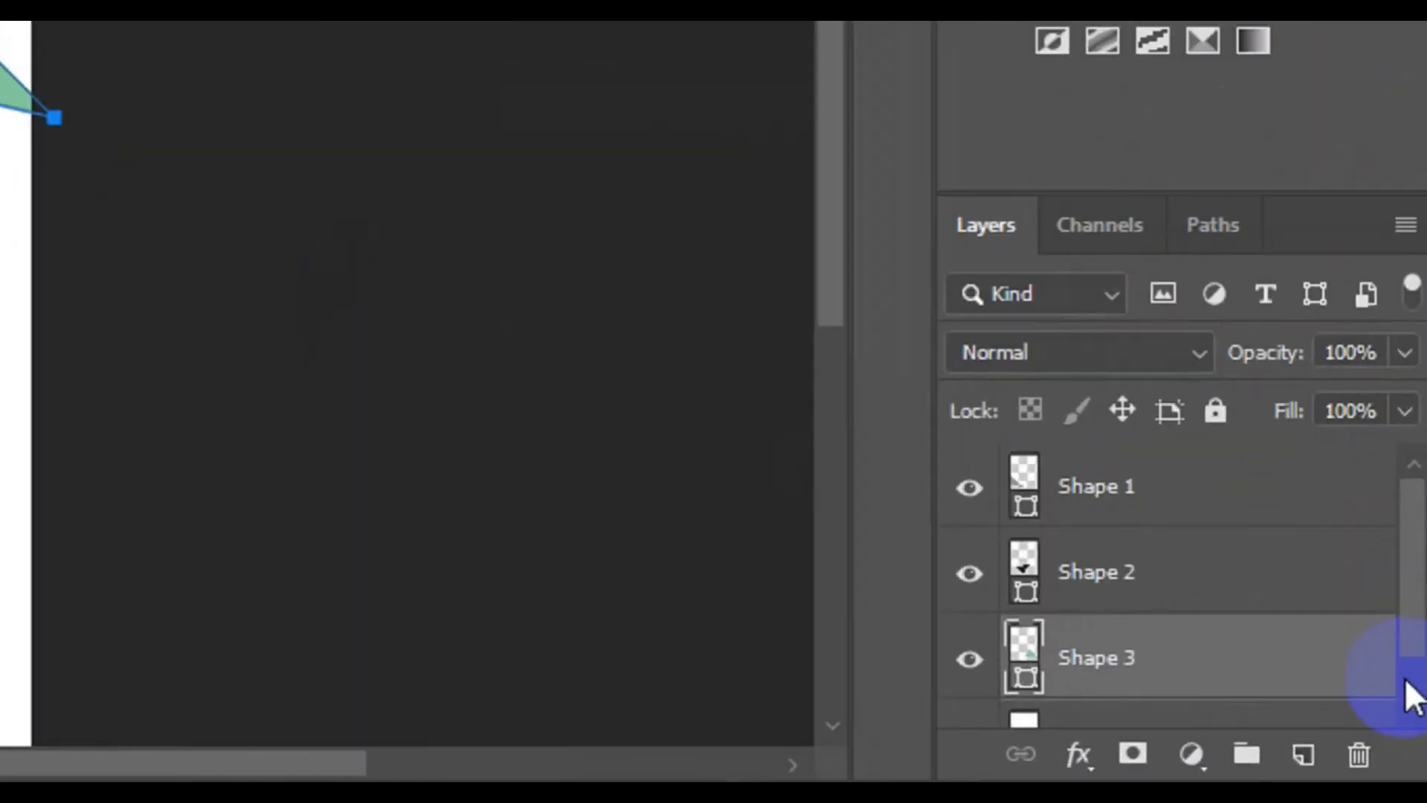
# Draw a gray four-point shape directly above the Background layer, behind the green triangle, from its peak out past the canvas's right edge
pyautogui.scroll(-1, 1412, 699)
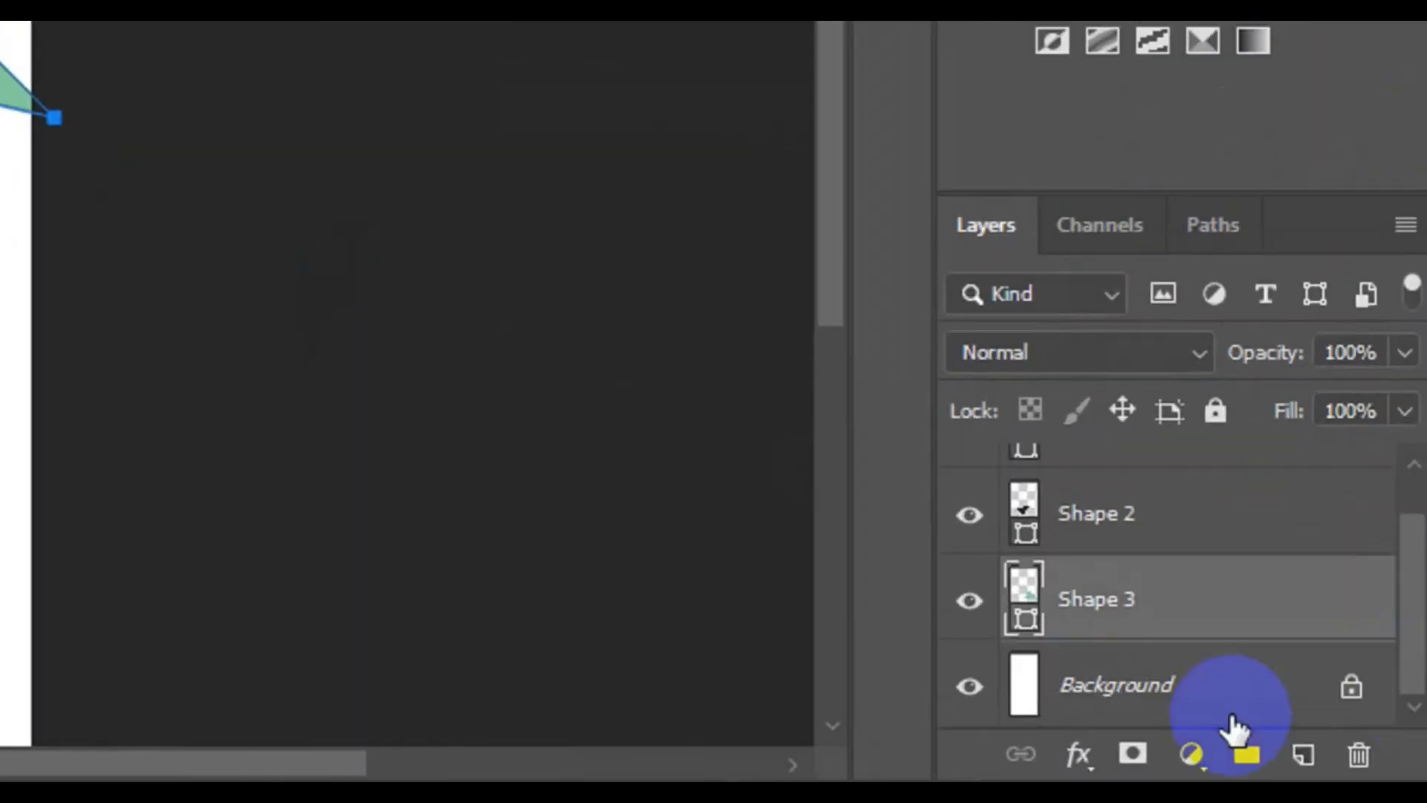
pyautogui.click(1230, 712)
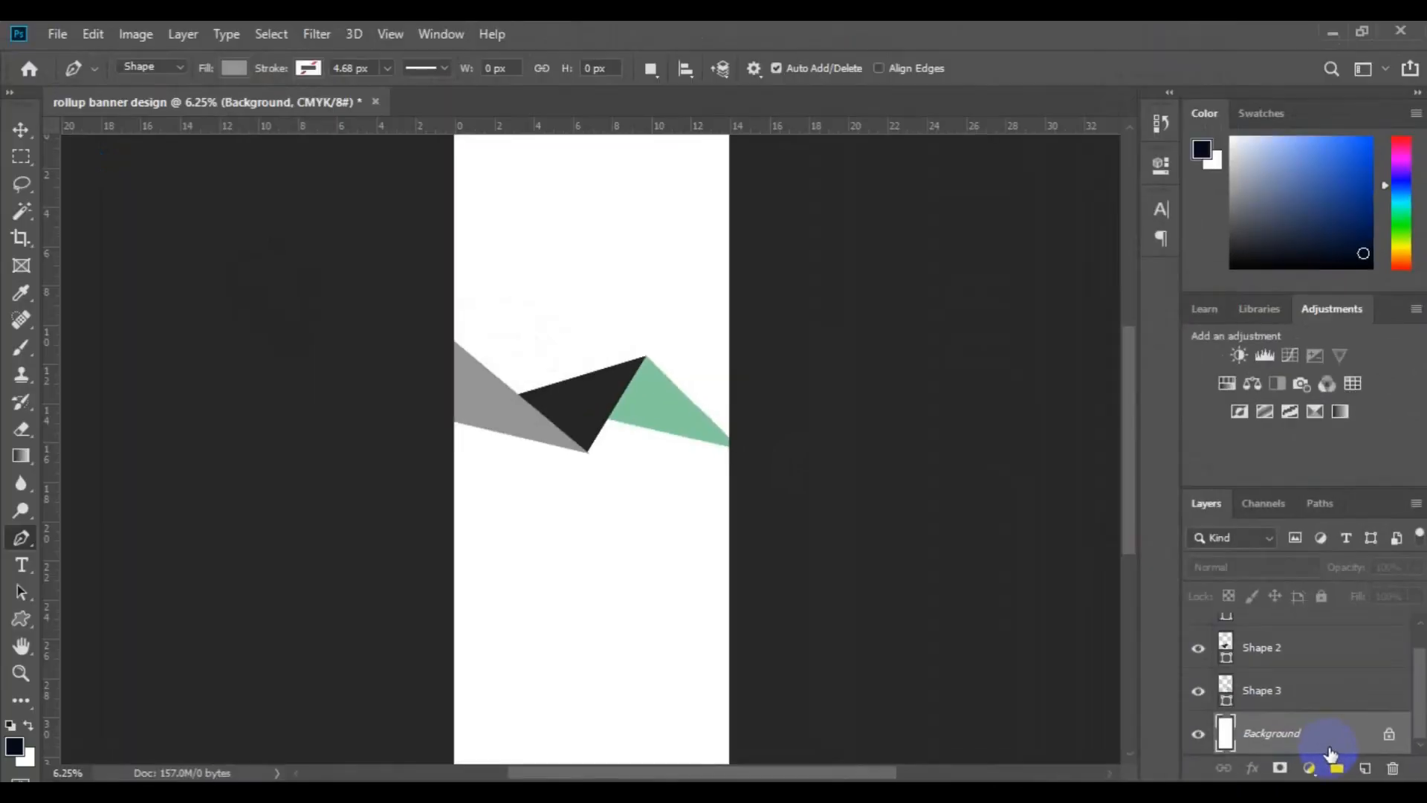
pyautogui.click(646, 362)
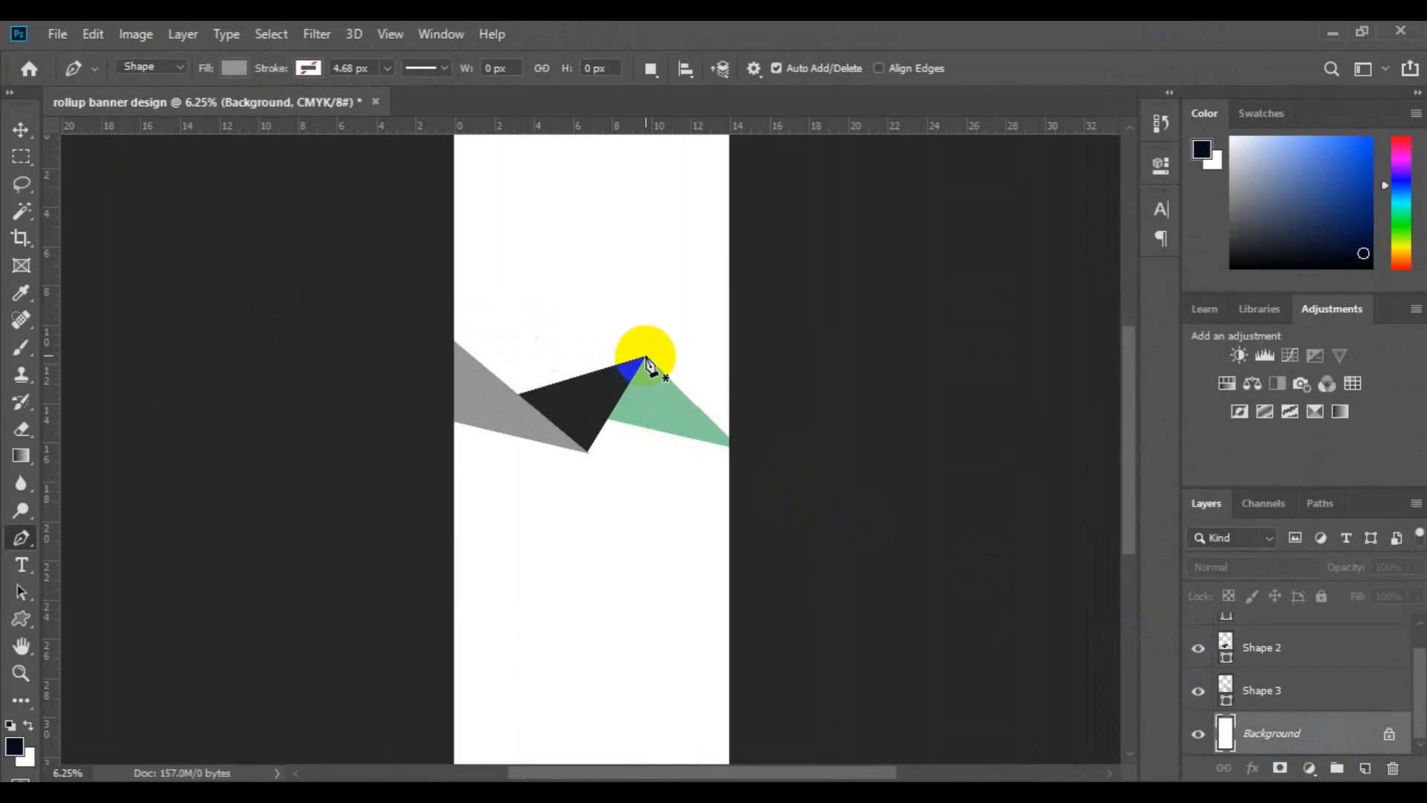
pyautogui.click(736, 394)
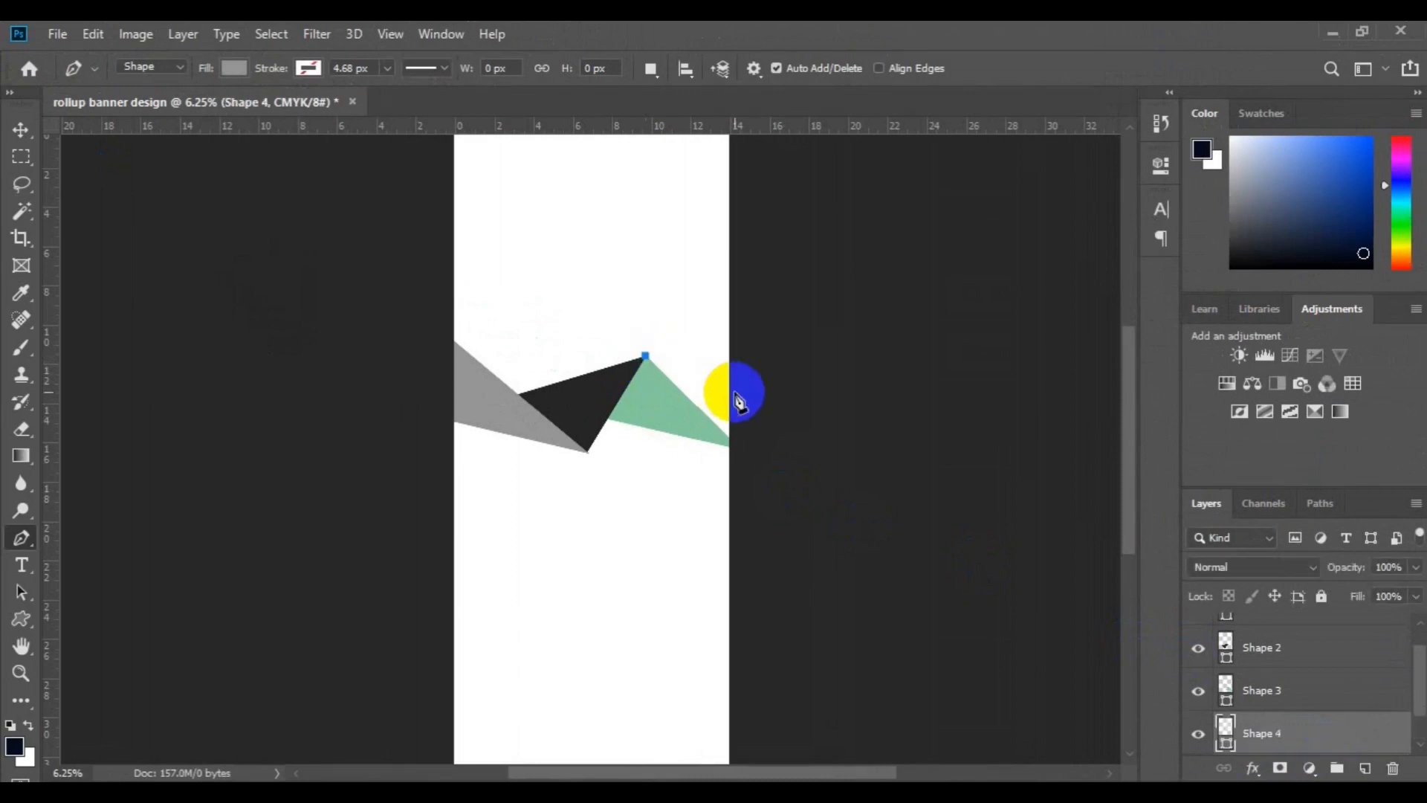
pyautogui.click(758, 452)
pyautogui.click(703, 433)
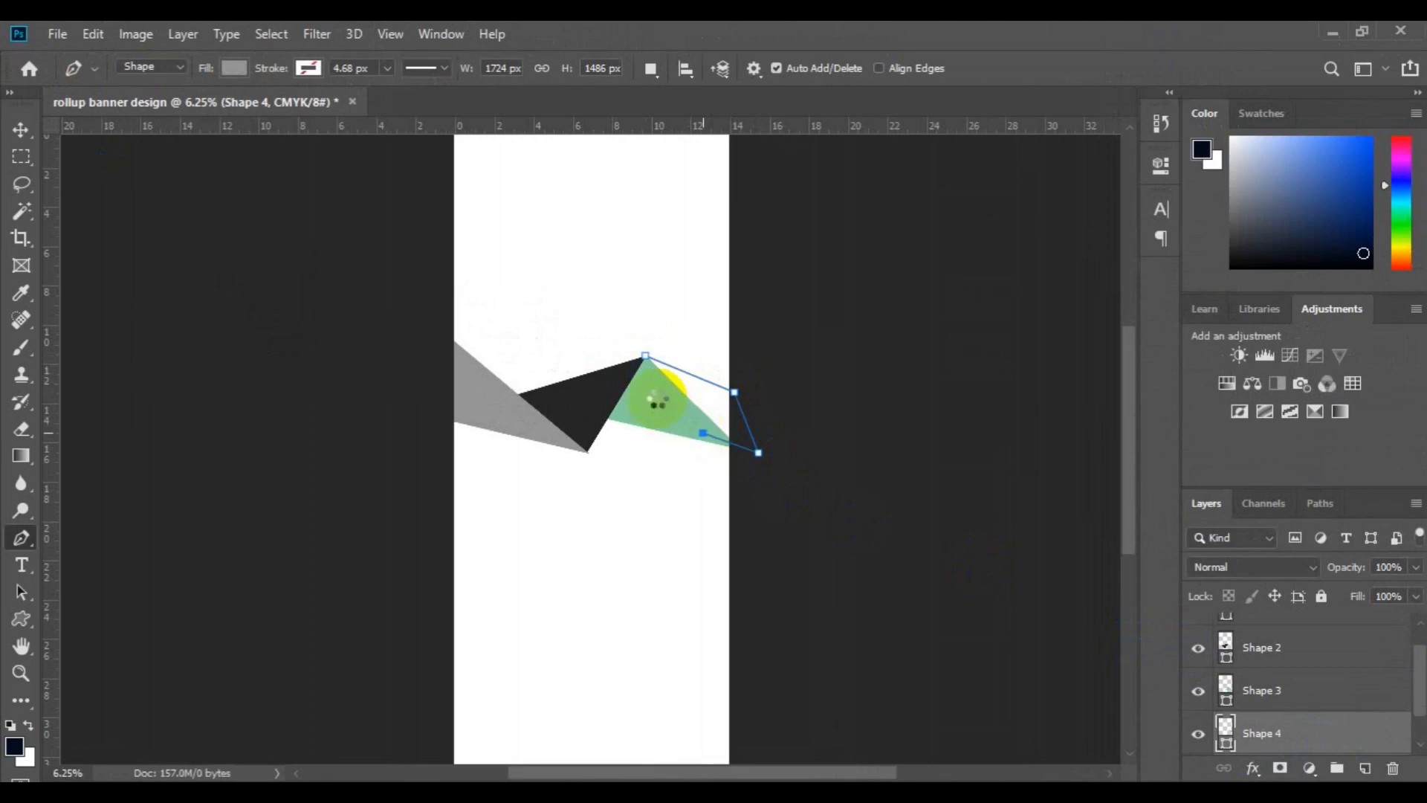
pyautogui.click(646, 356)
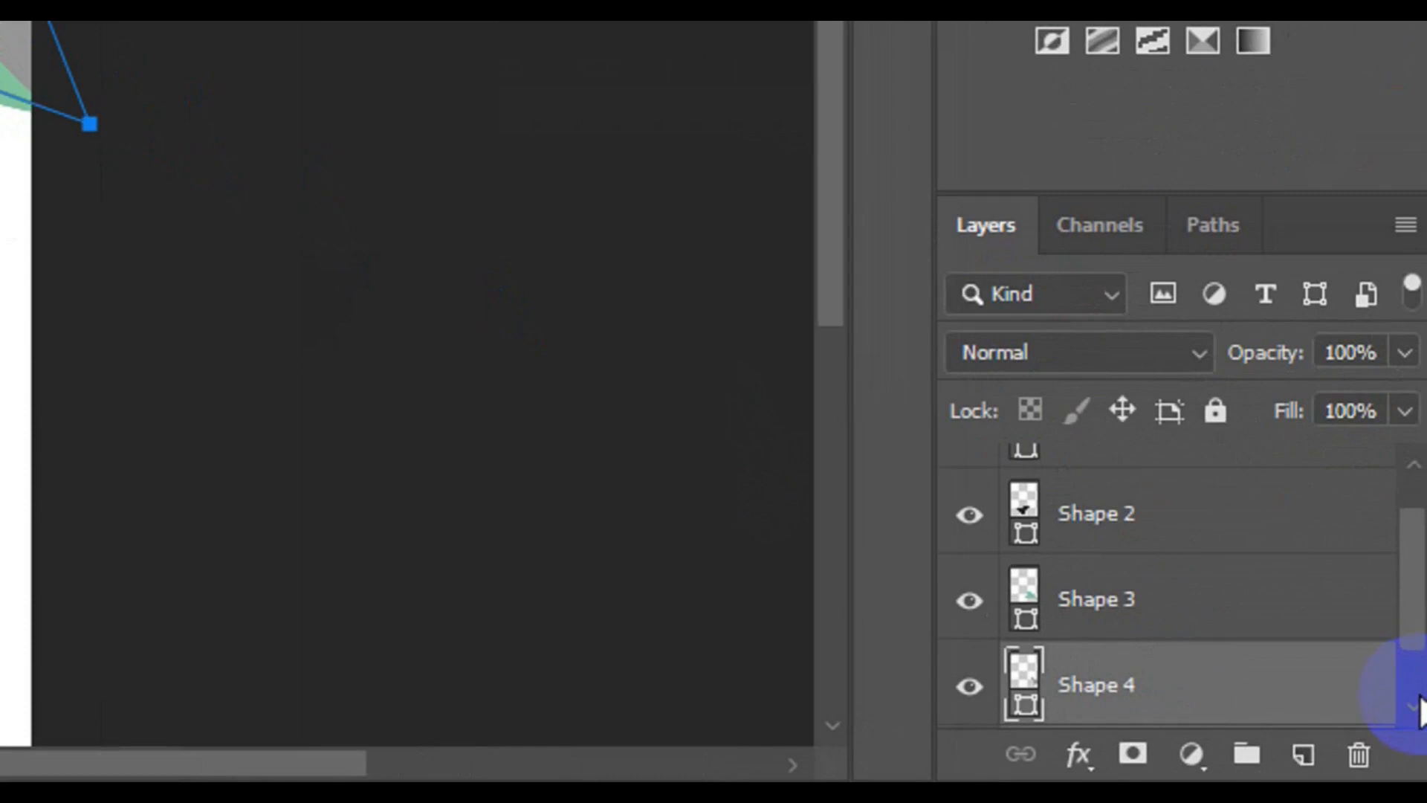
# Draw a small gray shape about 1117 × 639 px directly above the Background layer, filling the gap between the dark triangle's lower tip and the green triangle
pyautogui.click(1421, 742)
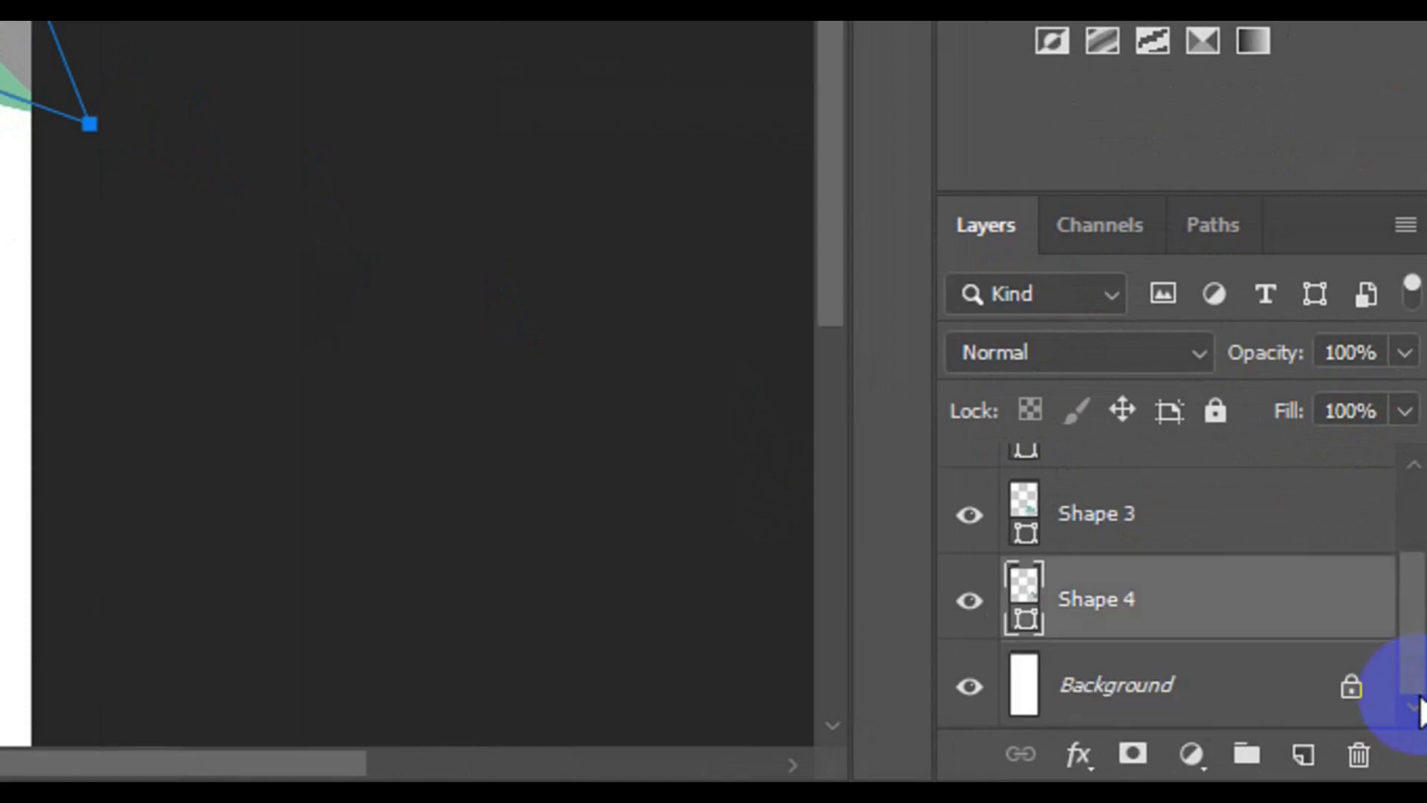
pyautogui.click(1253, 714)
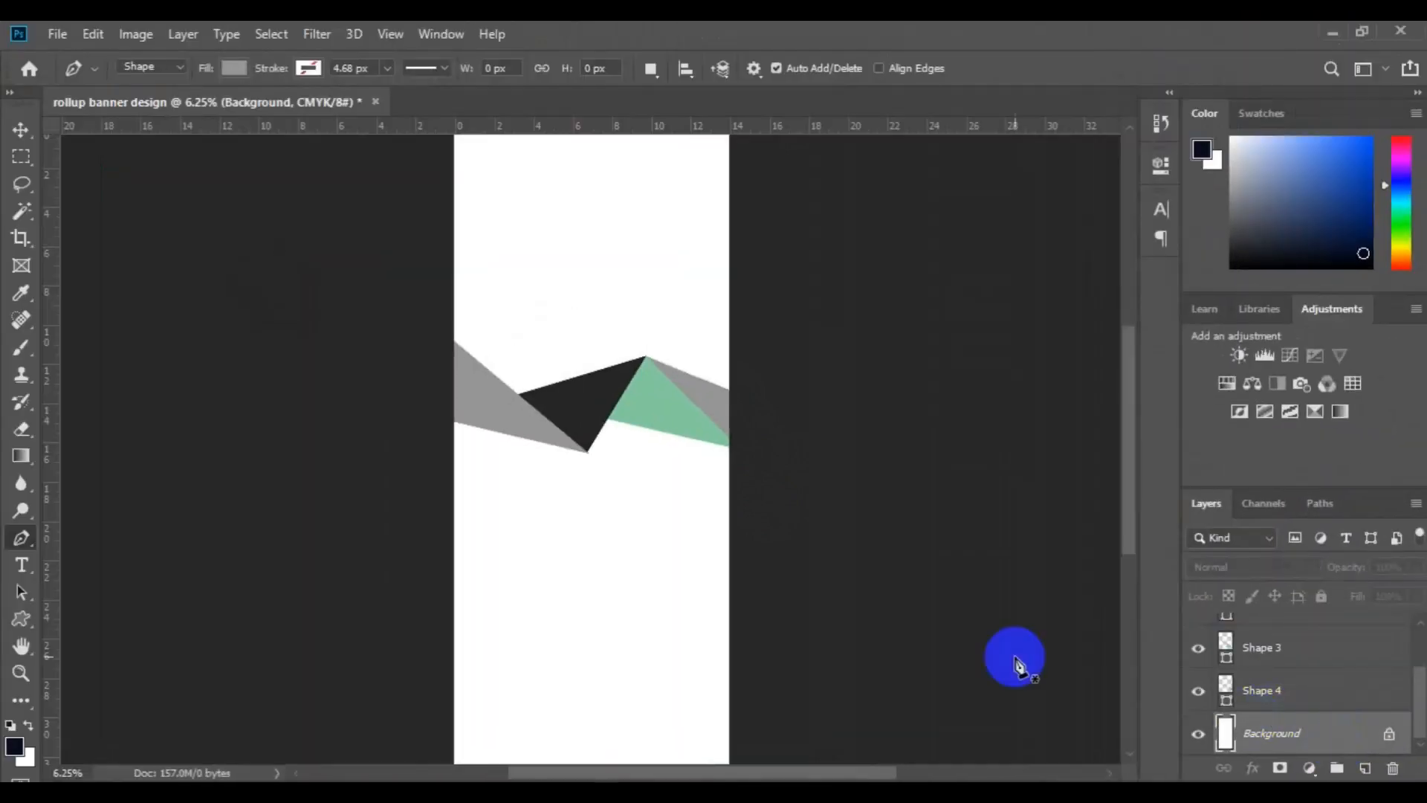
pyautogui.click(587, 451)
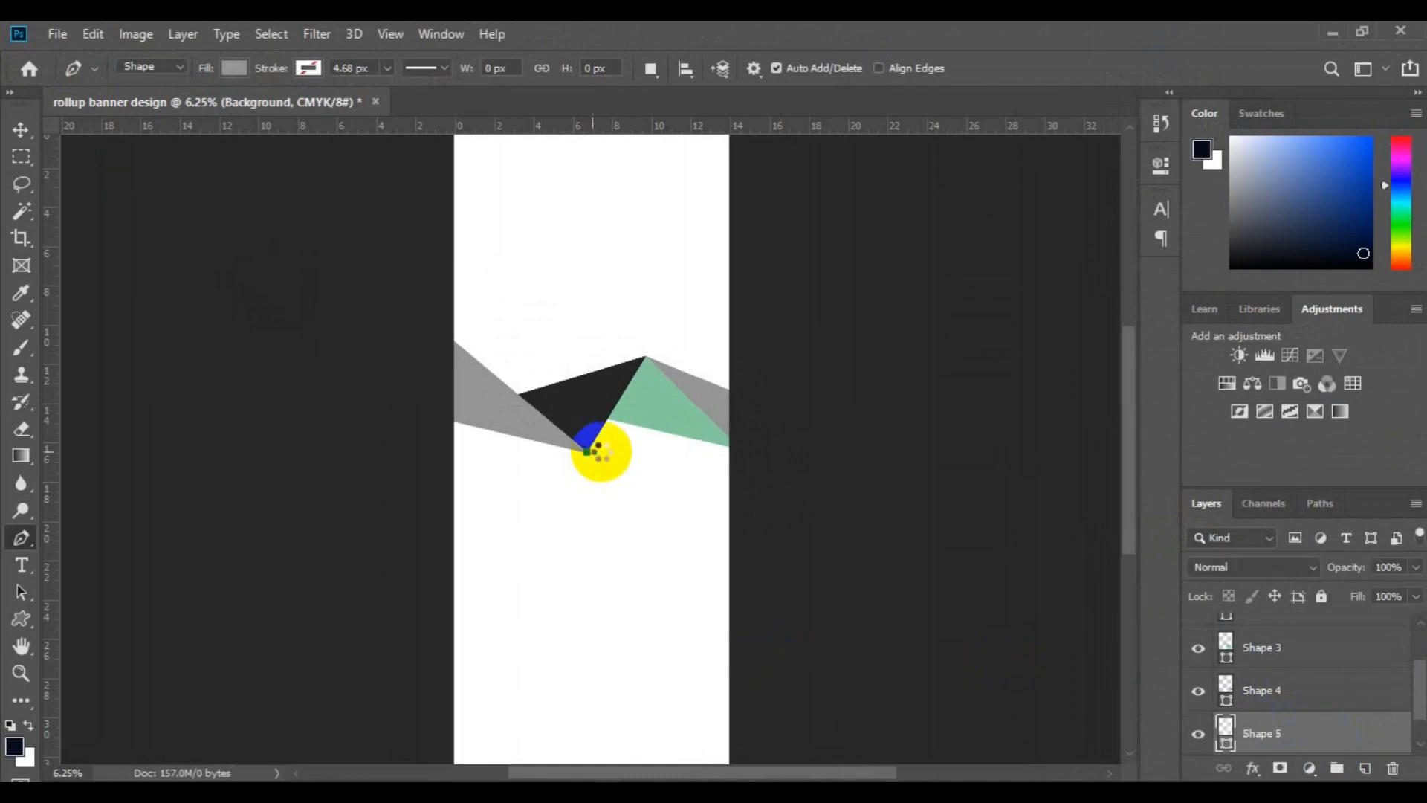
pyautogui.click(660, 429)
pyautogui.click(604, 409)
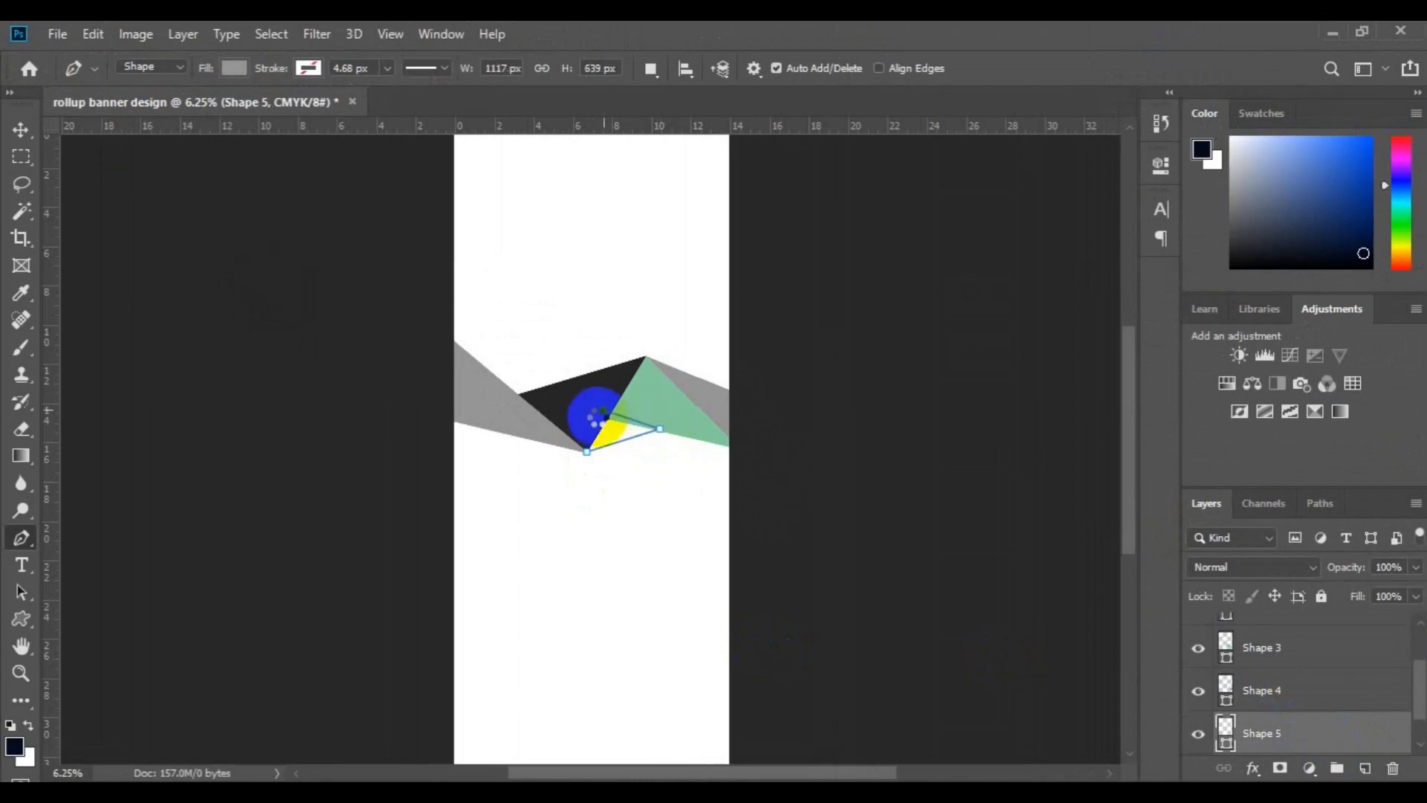
pyautogui.click(589, 422)
pyautogui.click(587, 451)
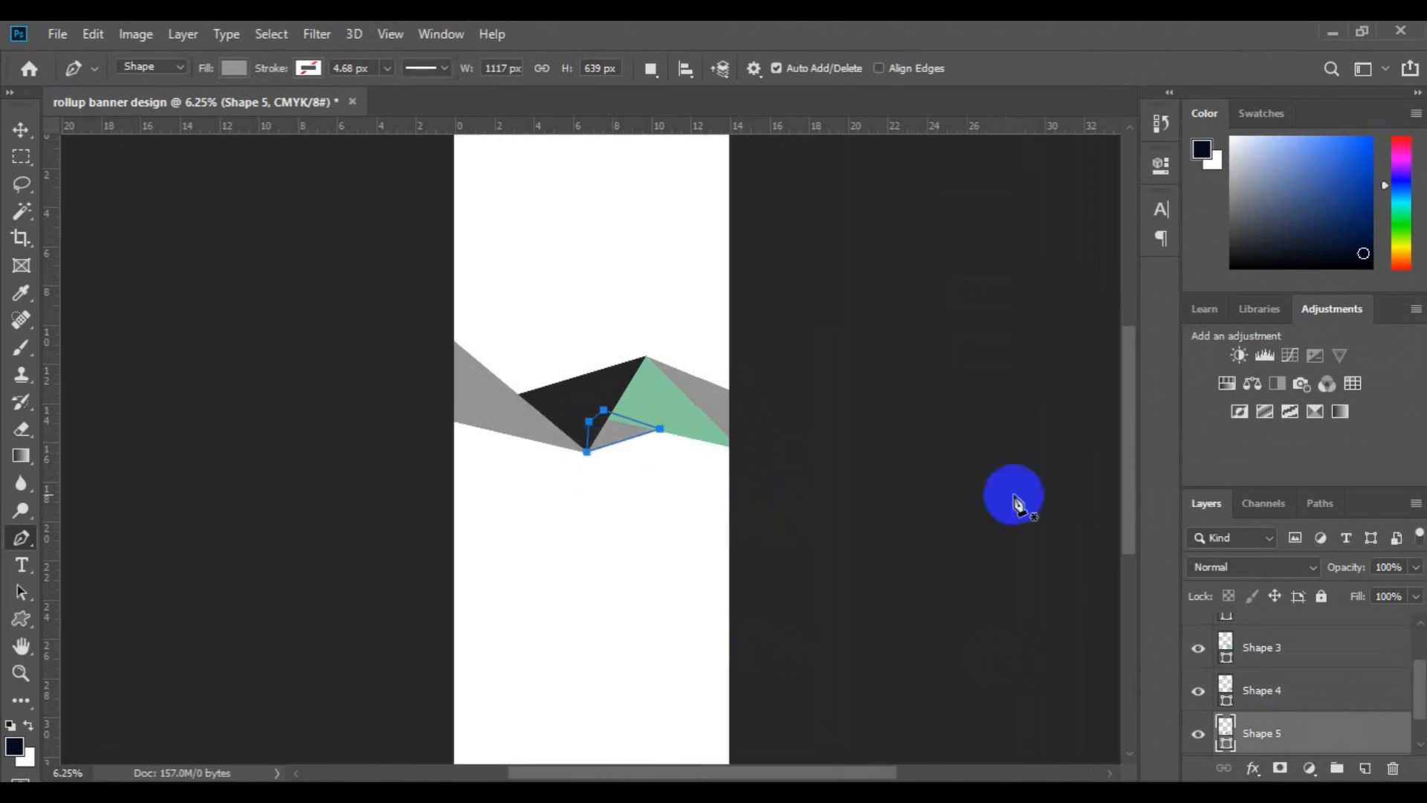
# Draw a gray shape about 3640 × 1805 px directly above the Background layer, covering the banner's lower-left corner and extending beyond the canvas
pyautogui.moveTo(1131, 536); pyautogui.dragTo(1134, 585)
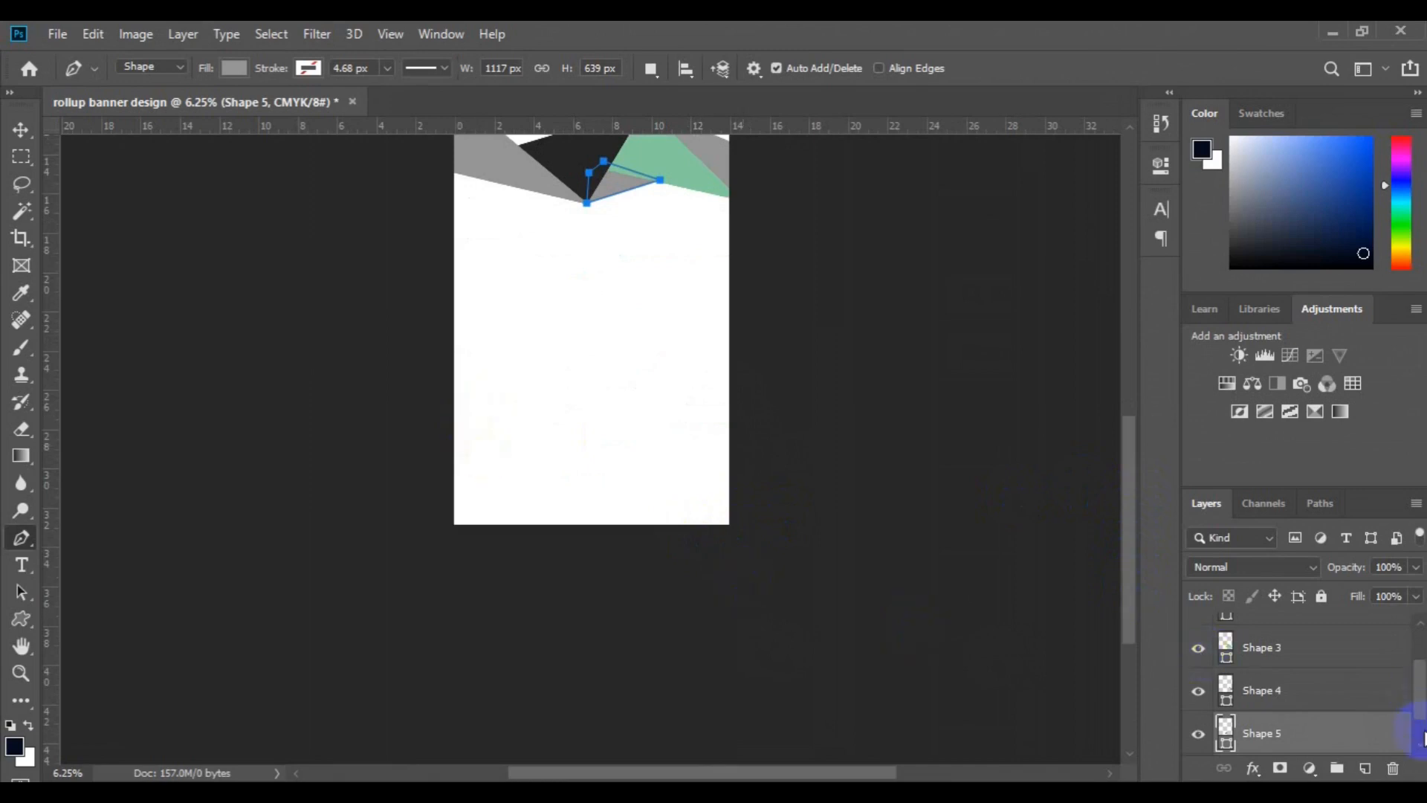
pyautogui.scroll(-1, 1412, 734)
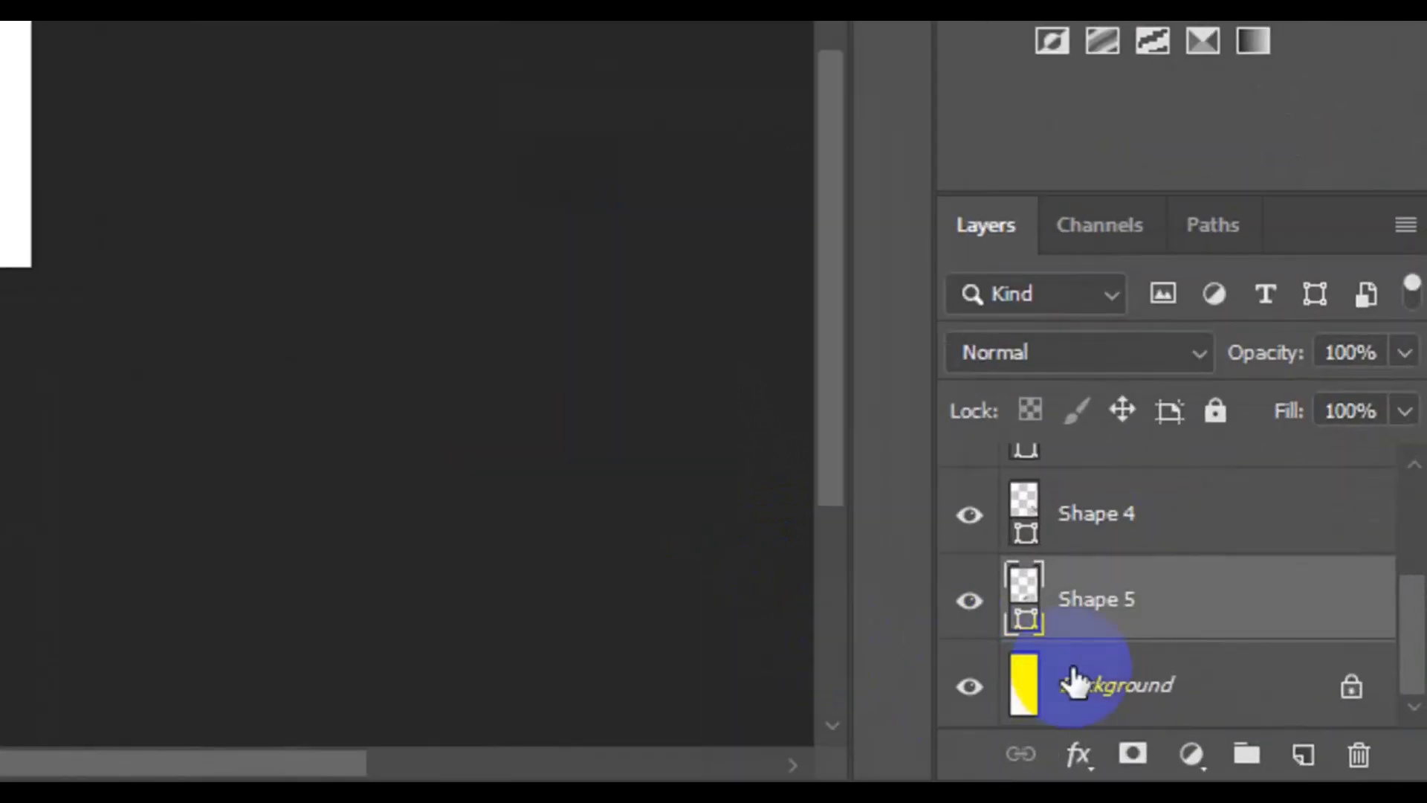
pyautogui.click(1089, 681)
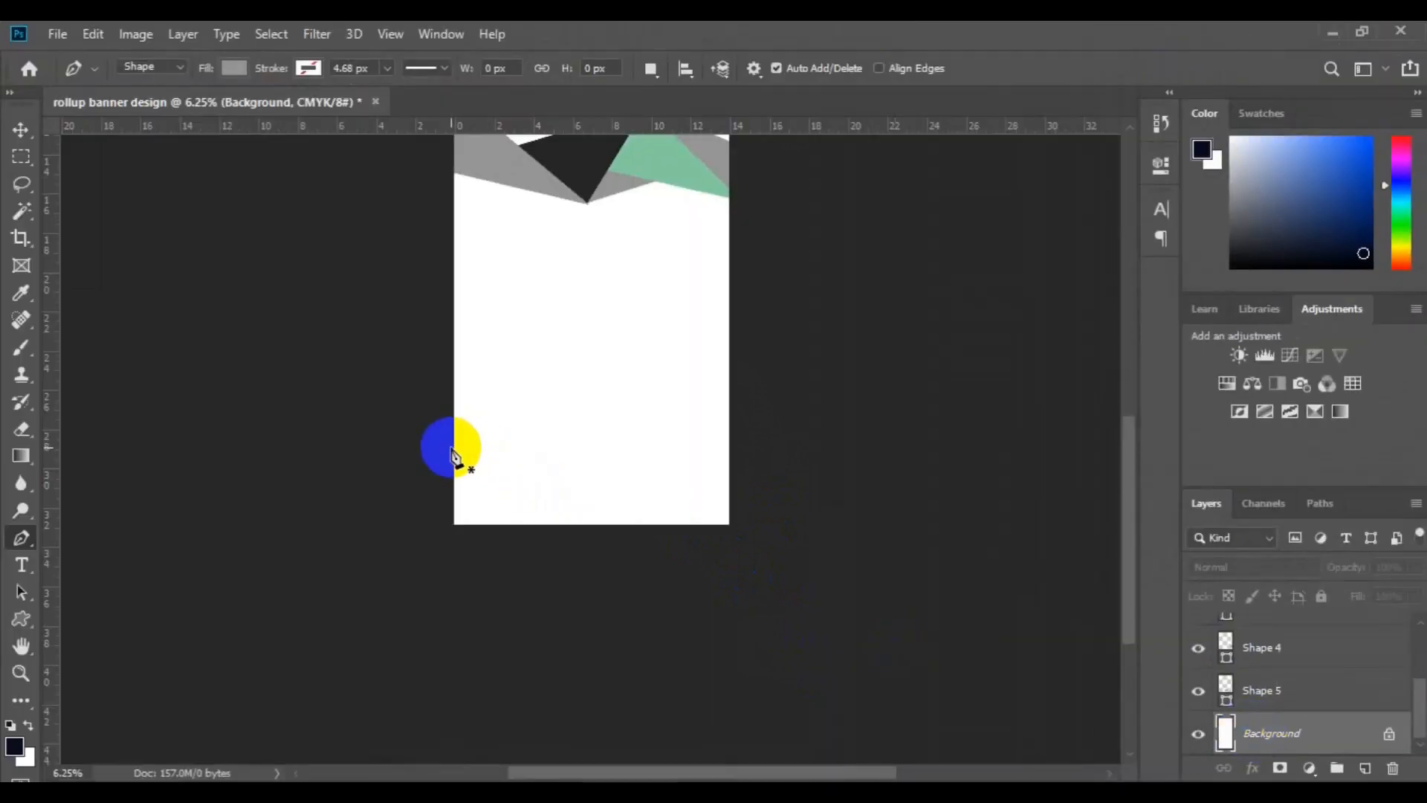
pyautogui.click(451, 448)
pyautogui.click(615, 523)
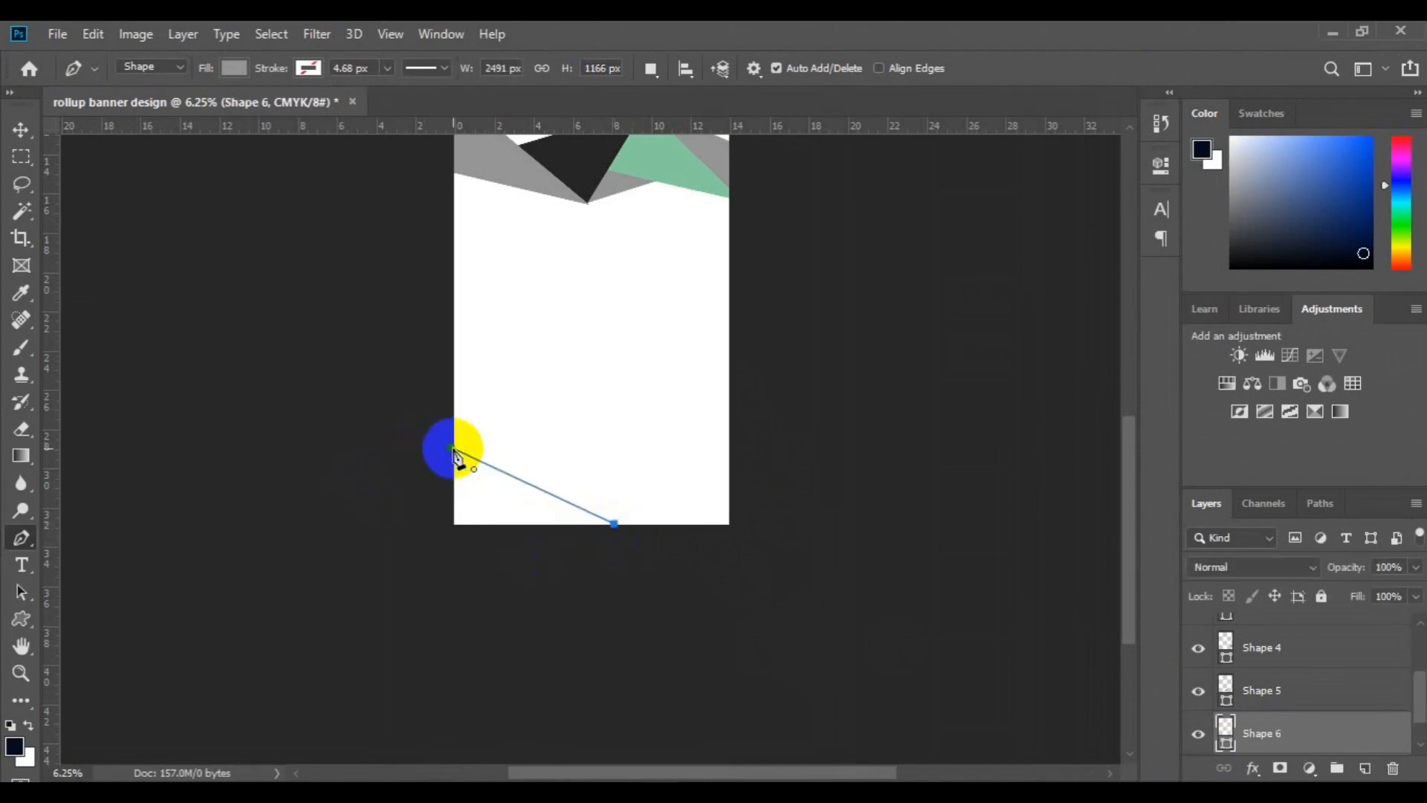
pyautogui.click(629, 561)
pyautogui.click(467, 567)
pyautogui.click(390, 528)
pyautogui.click(450, 447)
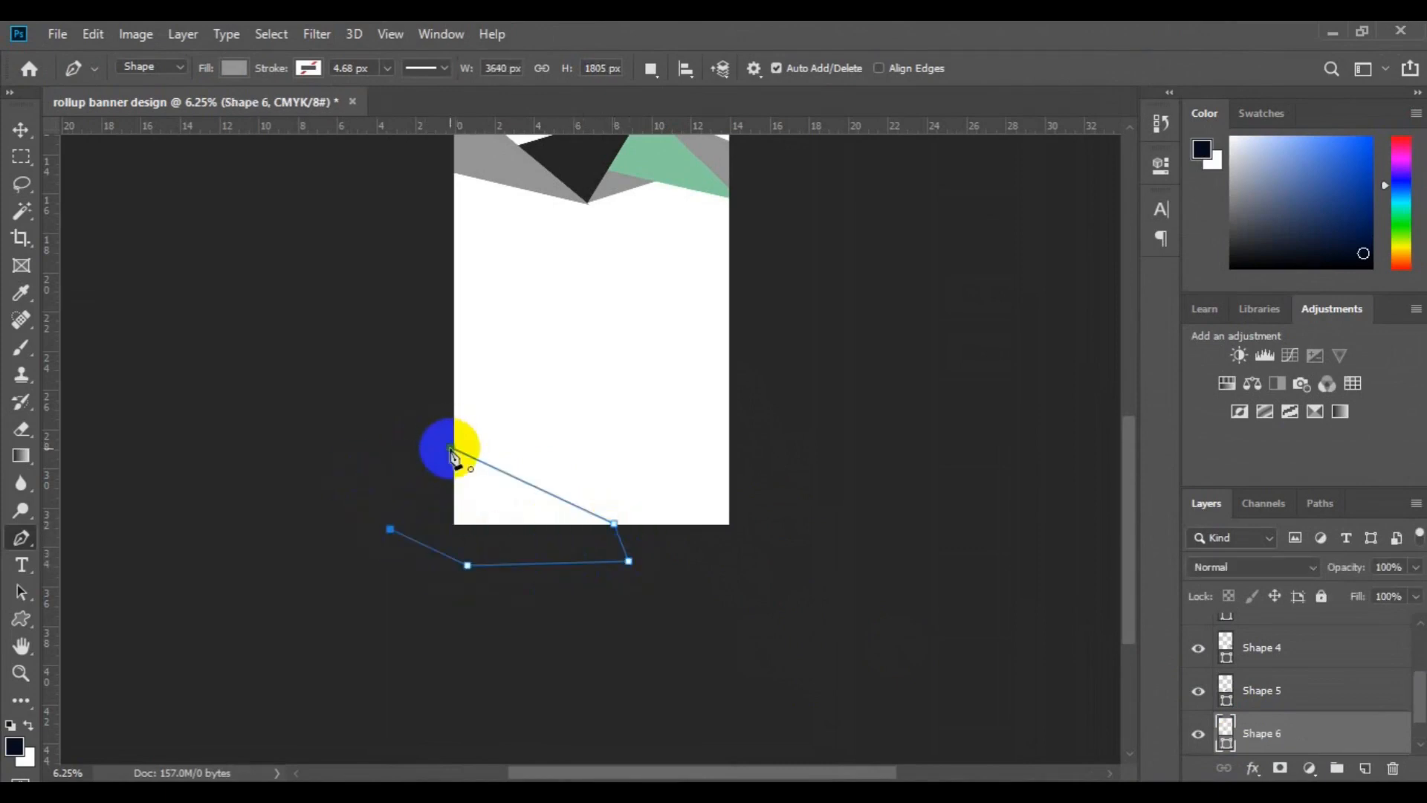
# Draw a shape about 4311 × 1837 px directly above the Background layer, covering the banner's lower-right corner behind the gray corner shape
pyautogui.click(1418, 737)
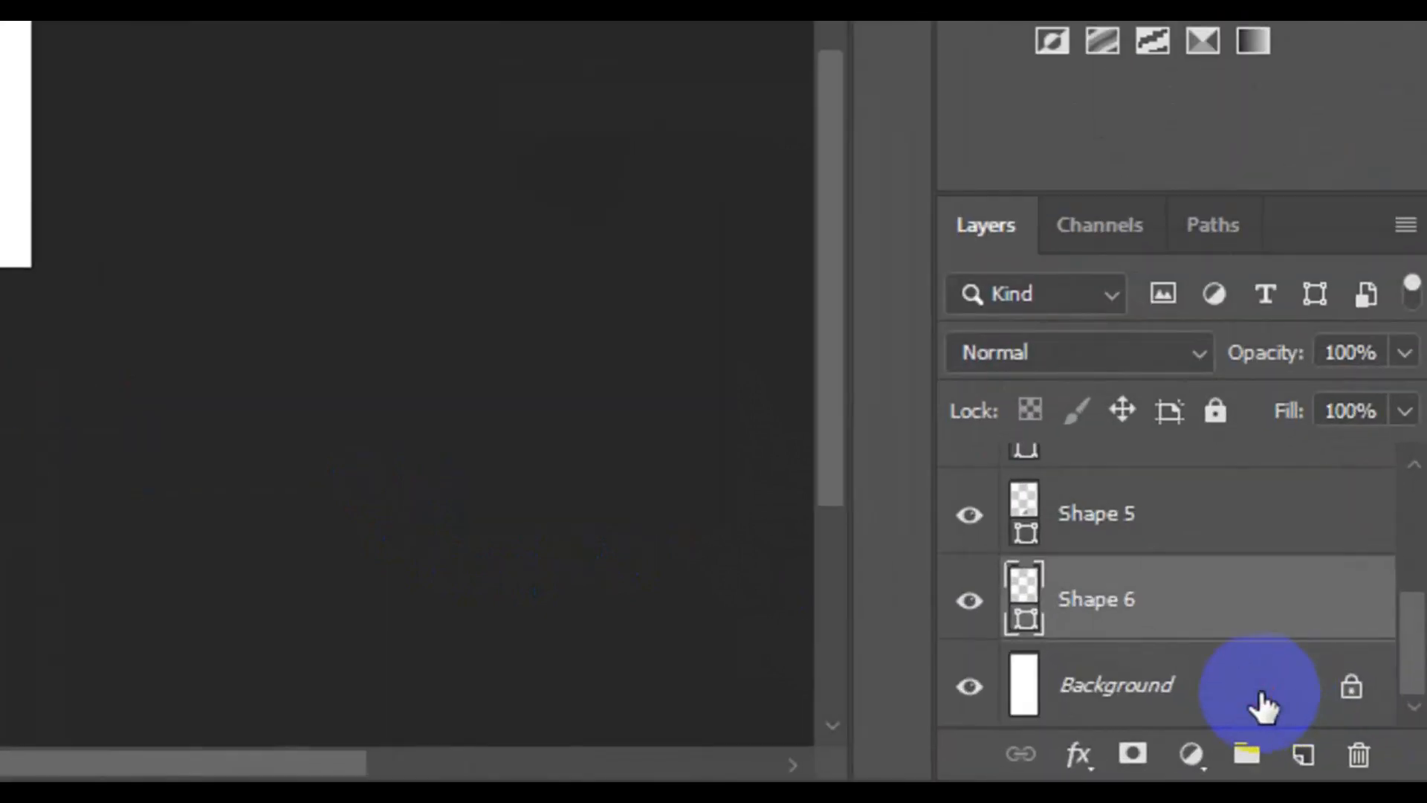
pyautogui.click(1264, 706)
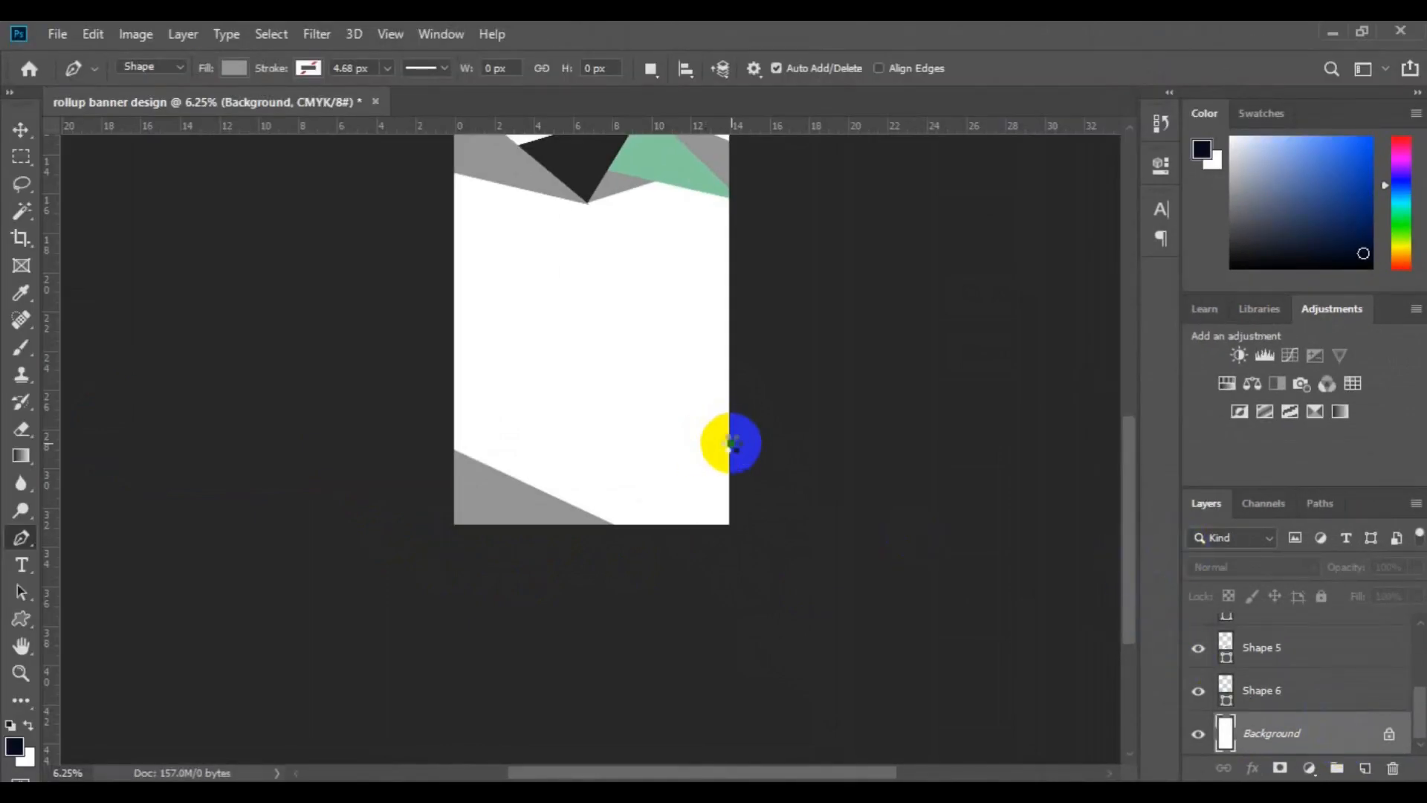
pyautogui.click(731, 444)
pyautogui.click(514, 516)
pyautogui.click(579, 562)
pyautogui.click(734, 560)
pyautogui.click(797, 490)
pyautogui.click(731, 443)
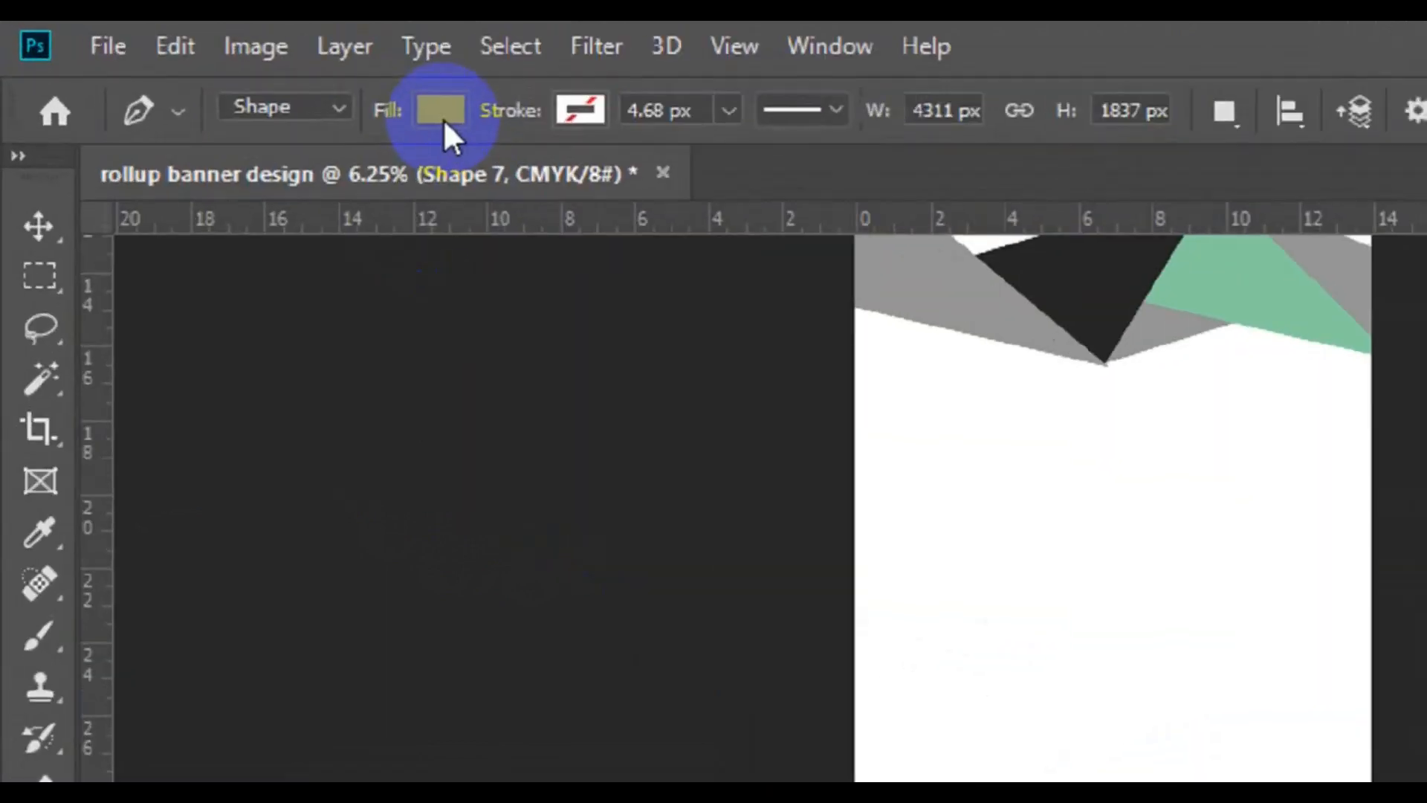
# Change the lower-right corner shape's fill to a dark gray swatch
pyautogui.click(235, 70)
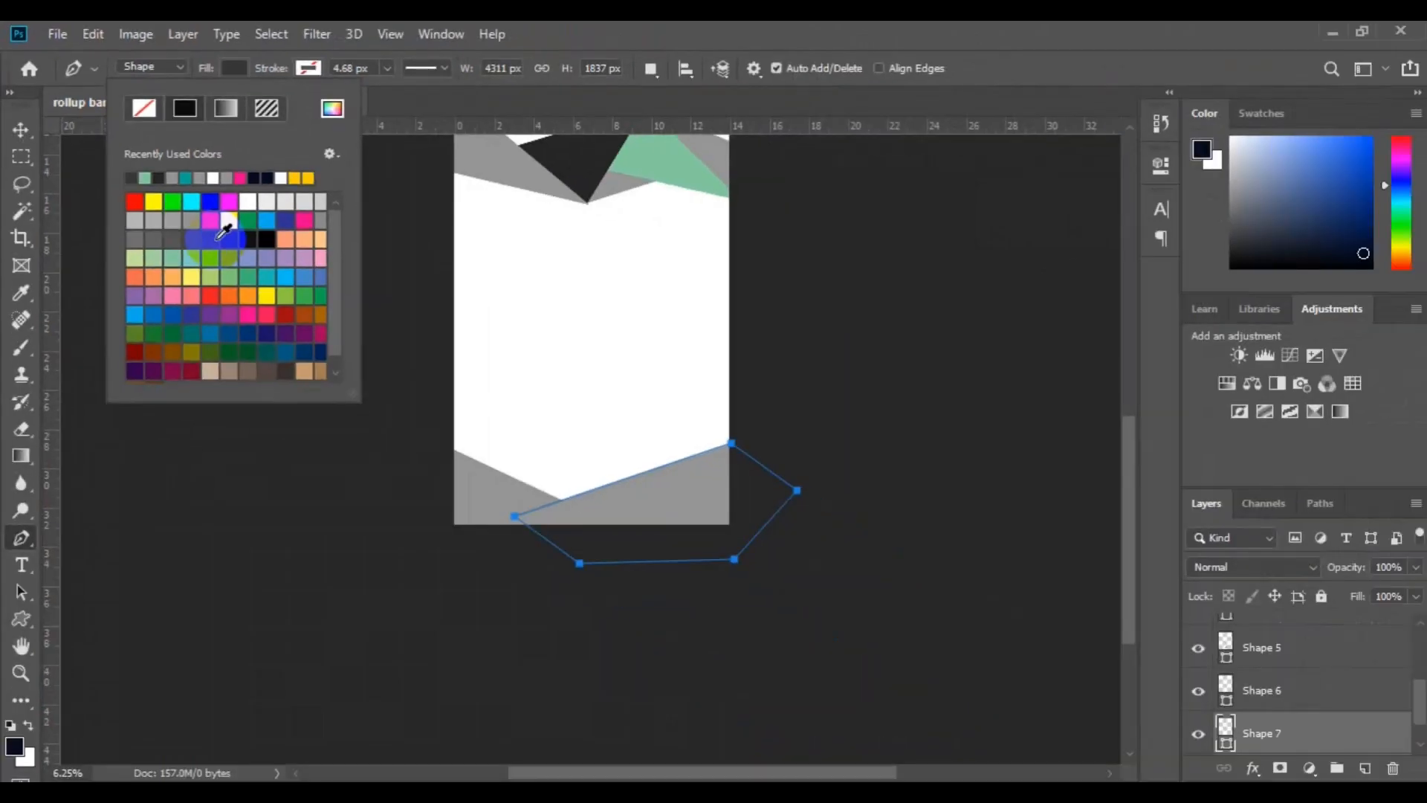
pyautogui.click(223, 233)
pyautogui.click(21, 132)
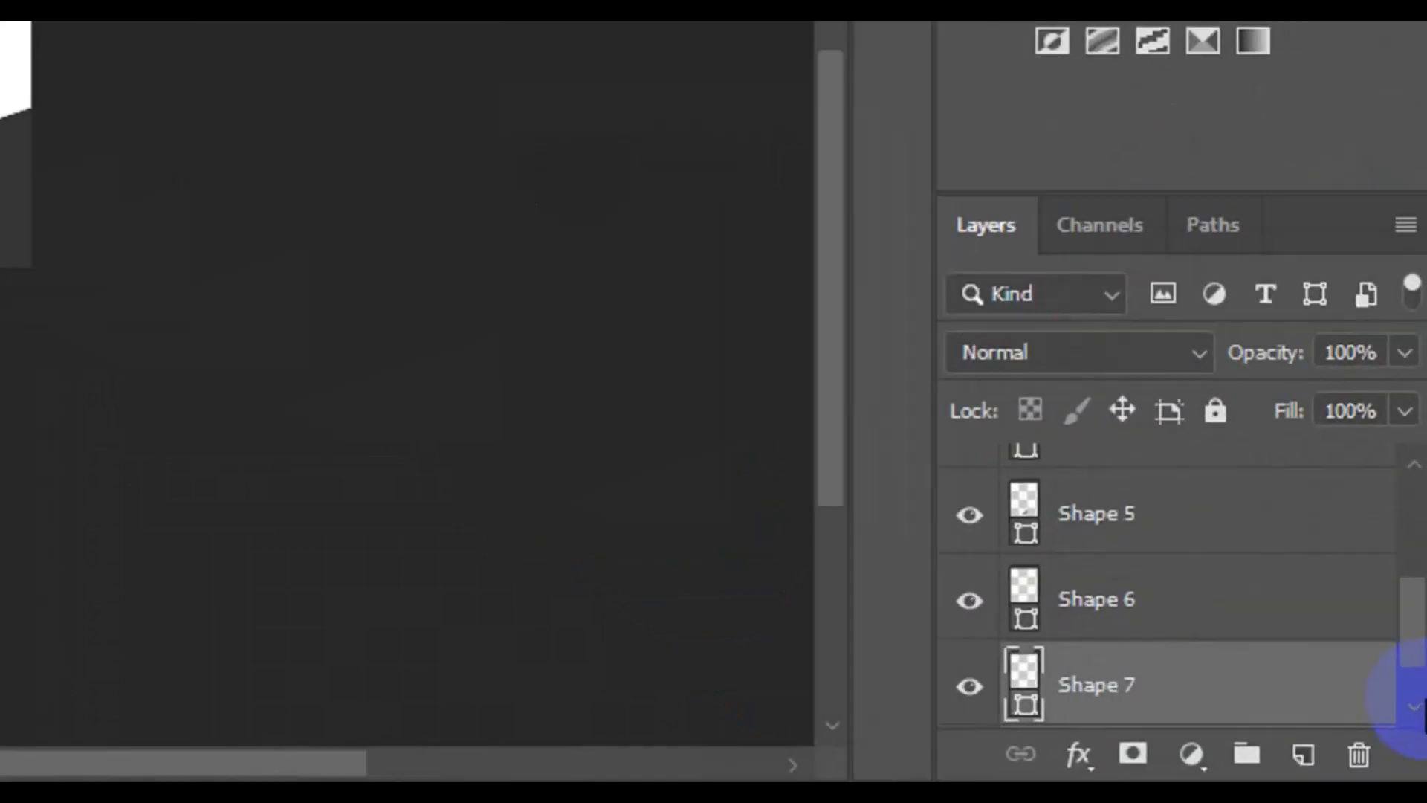
# Select the Shape 6 and Shape 7 layers together and shift both corner shapes slightly downward with Free Transform
pyautogui.scroll(-1, 1412, 703)
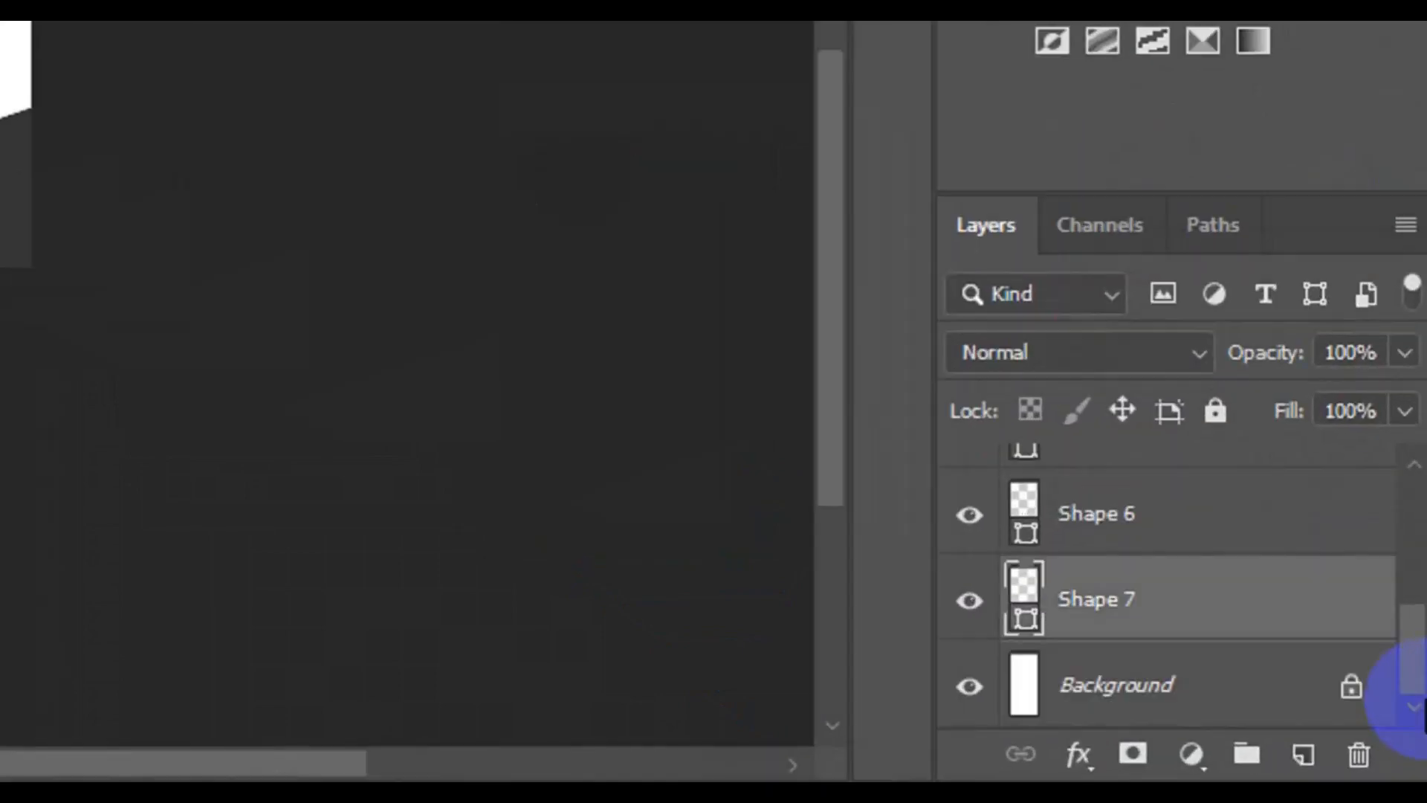
pyautogui.keyDown('shift'); pyautogui.click(1146, 537); pyautogui.keyUp('shift')
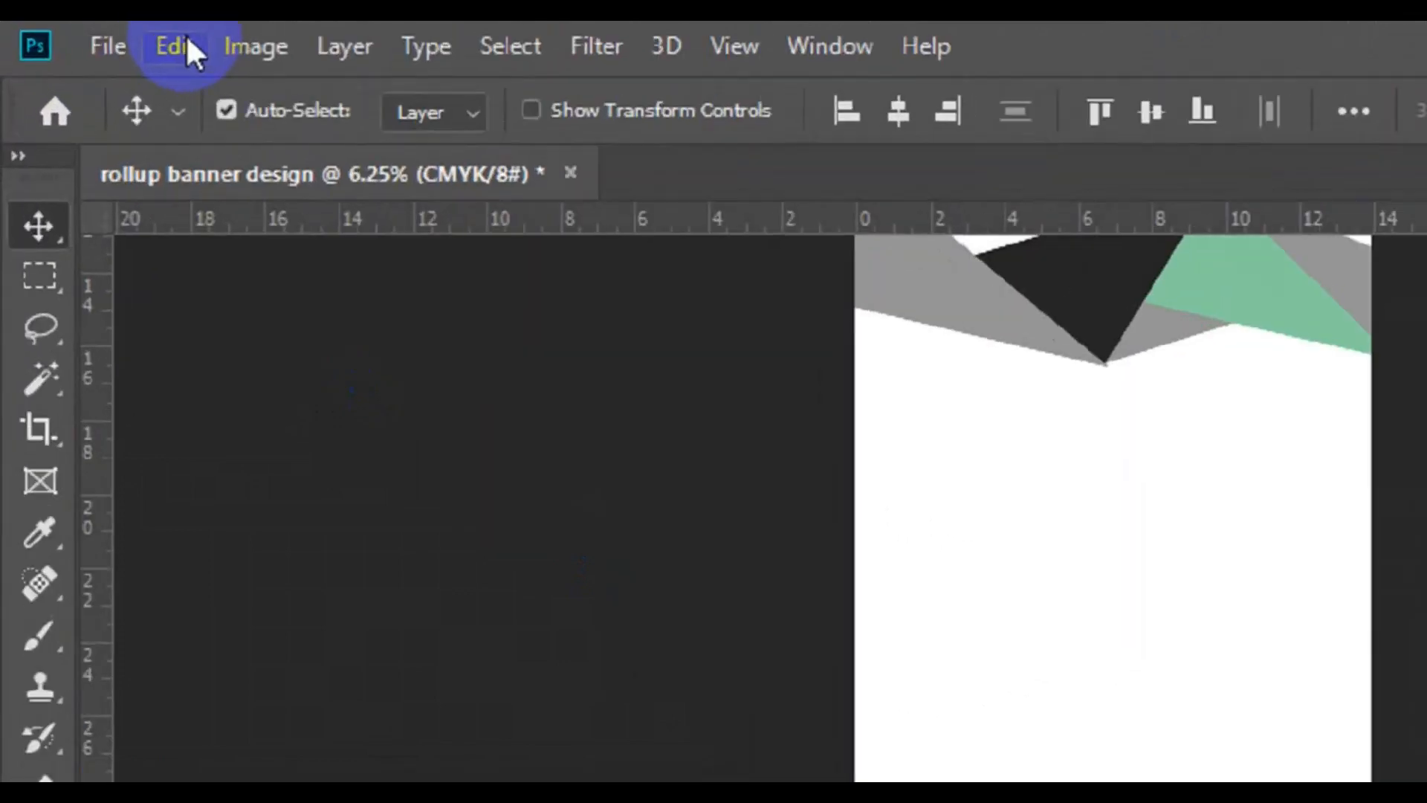
pyautogui.click(198, 47)
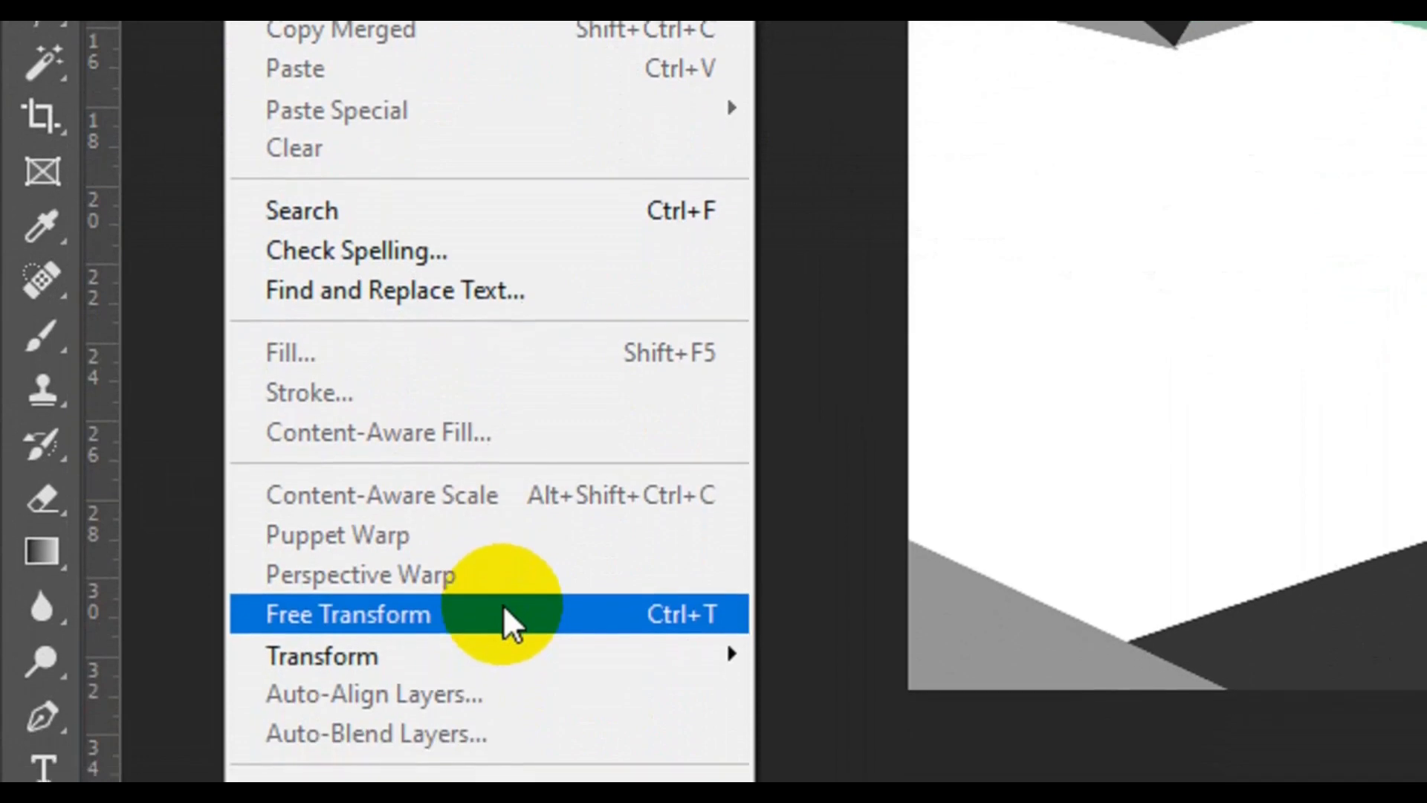
pyautogui.click(503, 746)
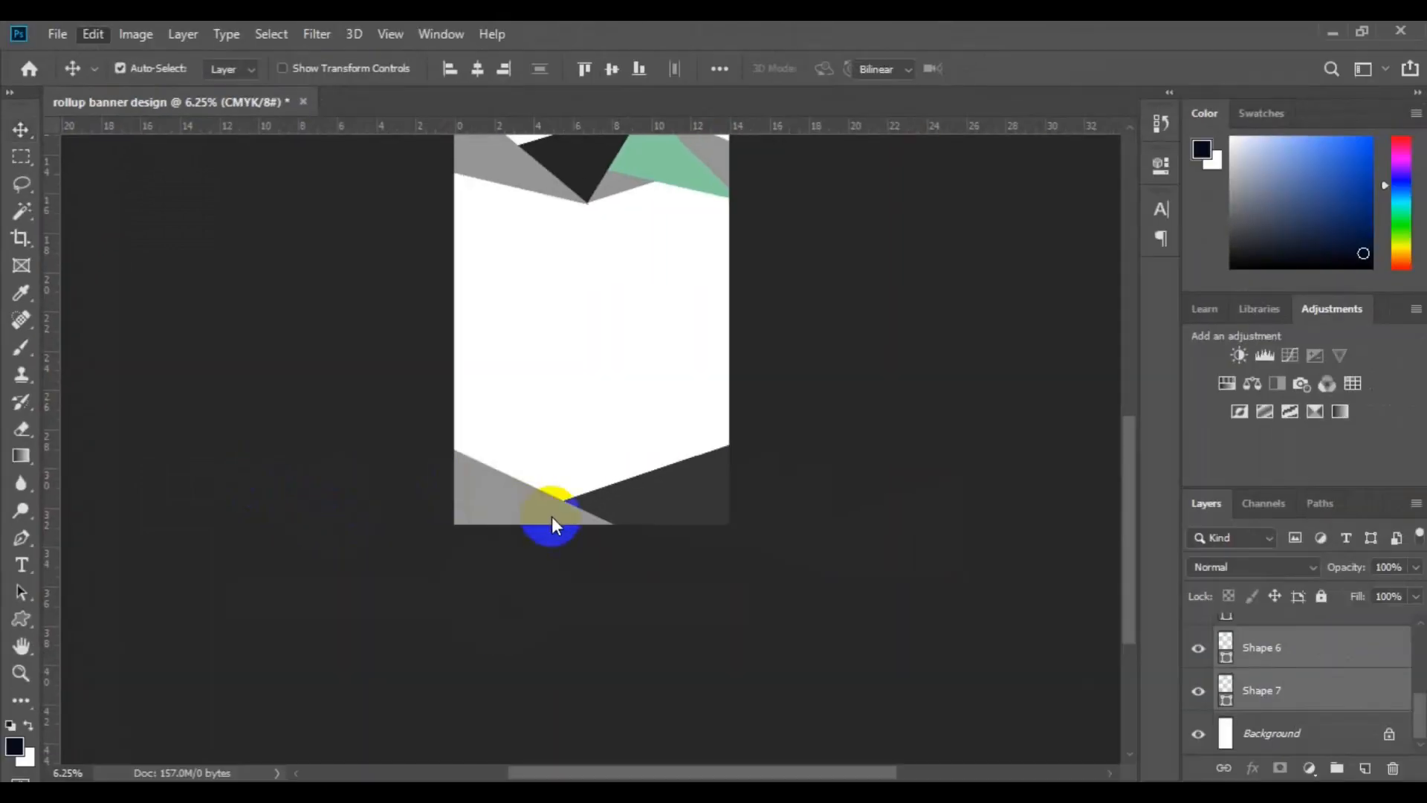
pyautogui.moveTo(582, 510); pyautogui.dragTo(621, 508)
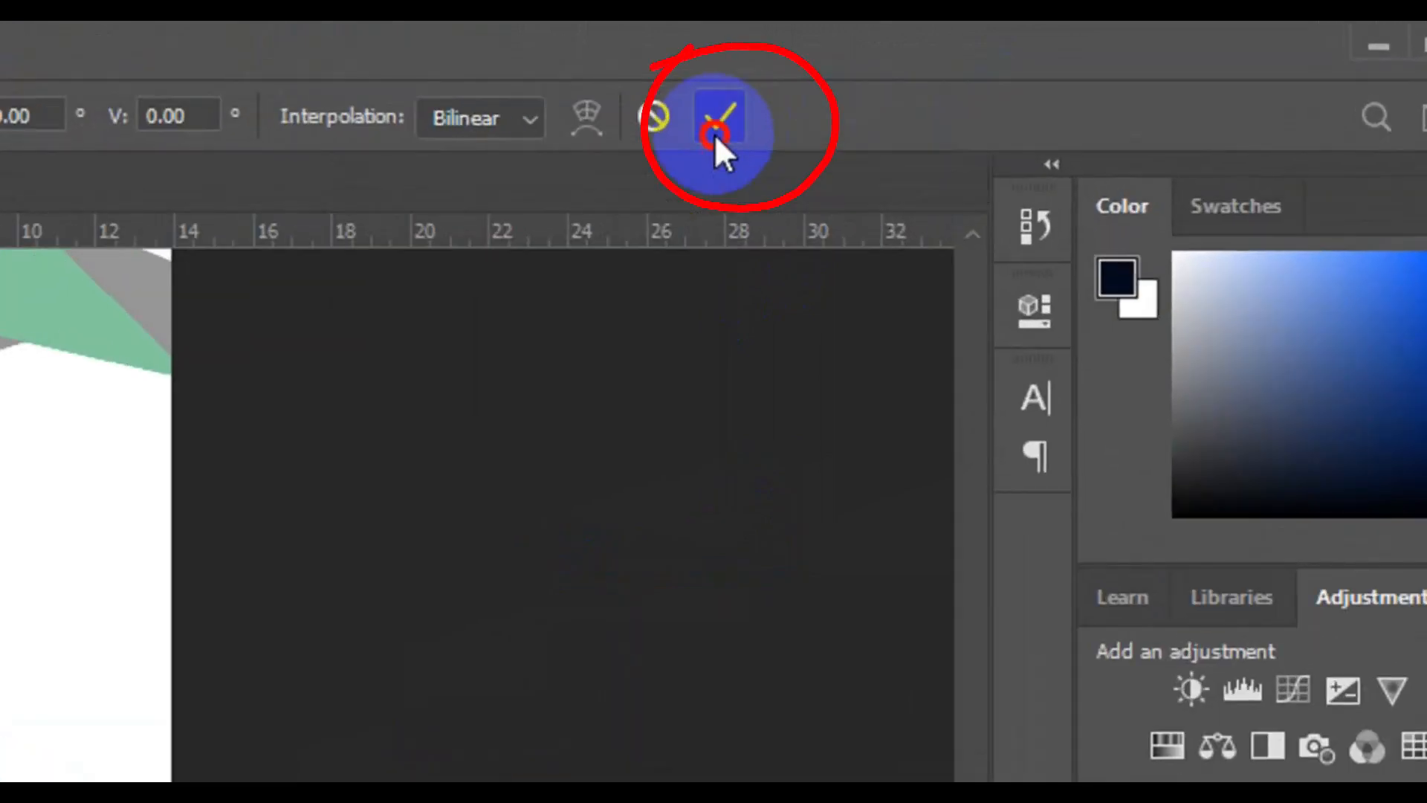
pyautogui.click(715, 134)
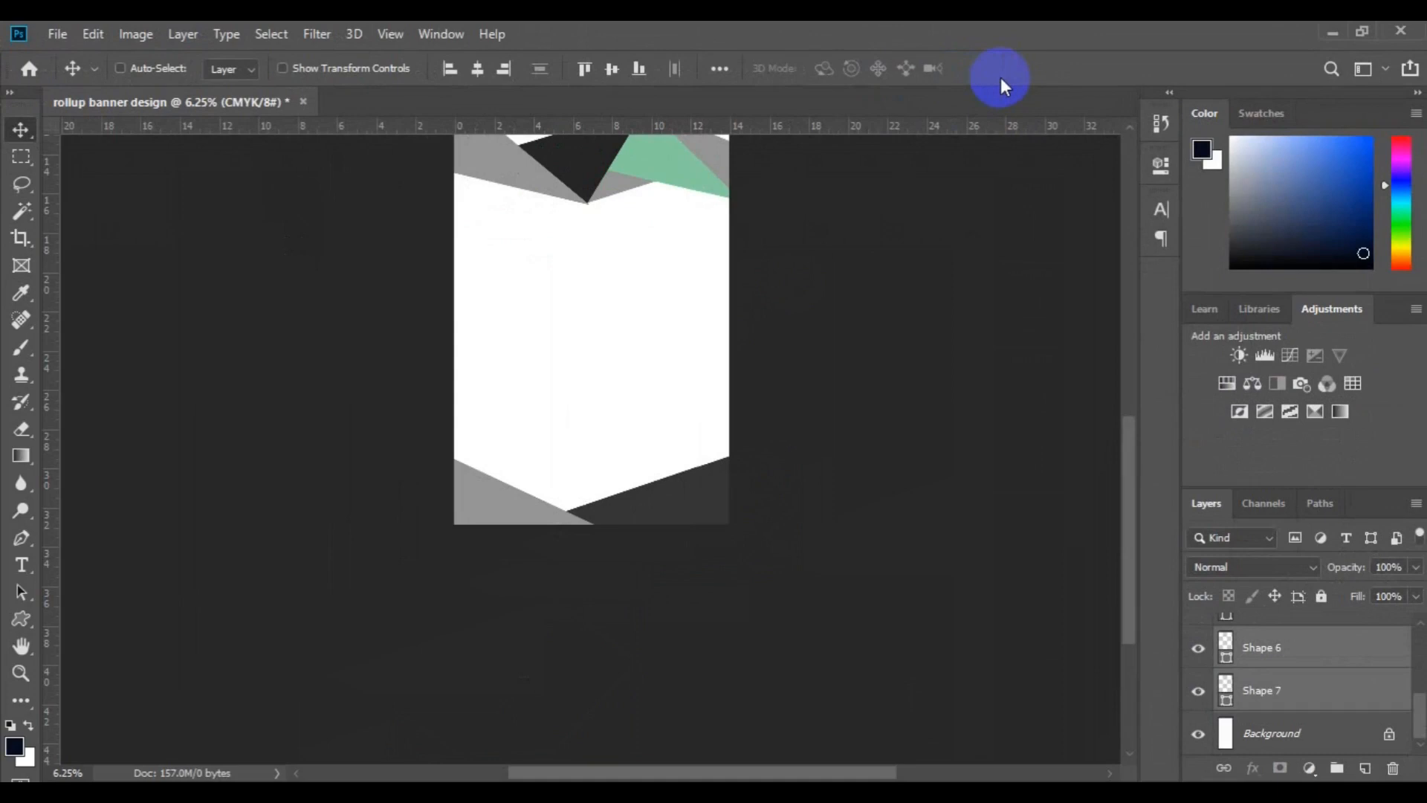
# Draw a gray Pen tool shape about 4900 × 4811 px directly above the Background layer, covering the banner's upper part behind the ribbon
pyautogui.hotkey('ctrl', '-')
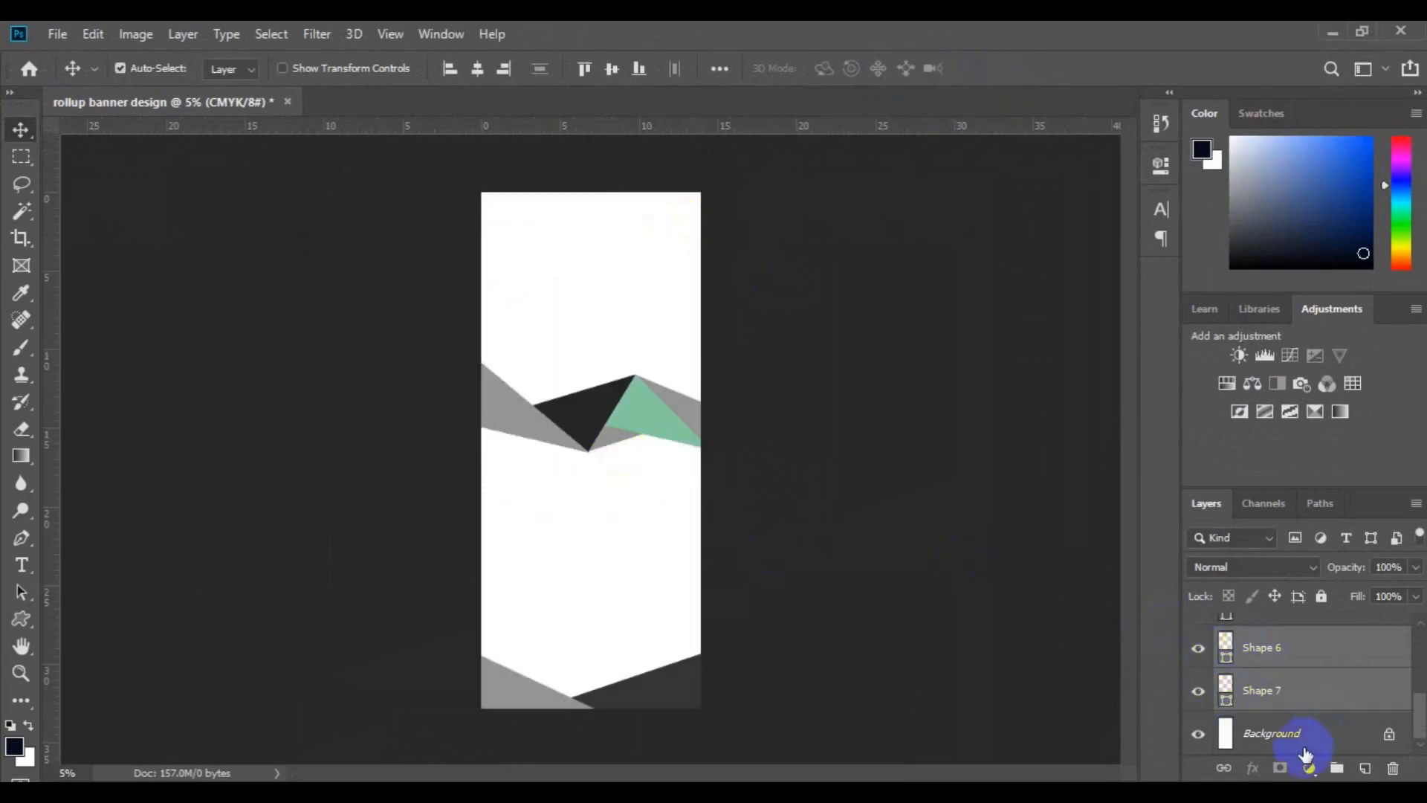
pyautogui.click(1325, 739)
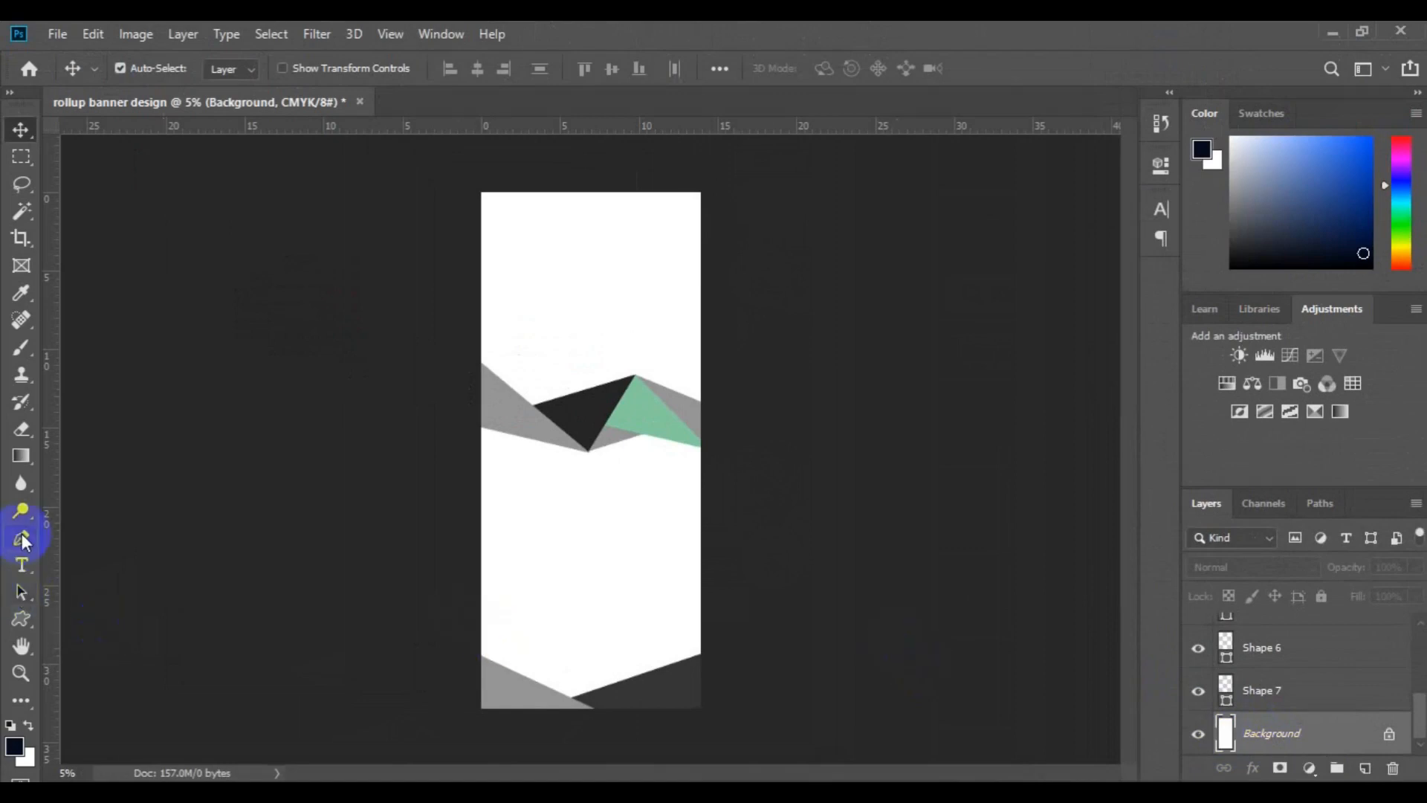
pyautogui.click(22, 539)
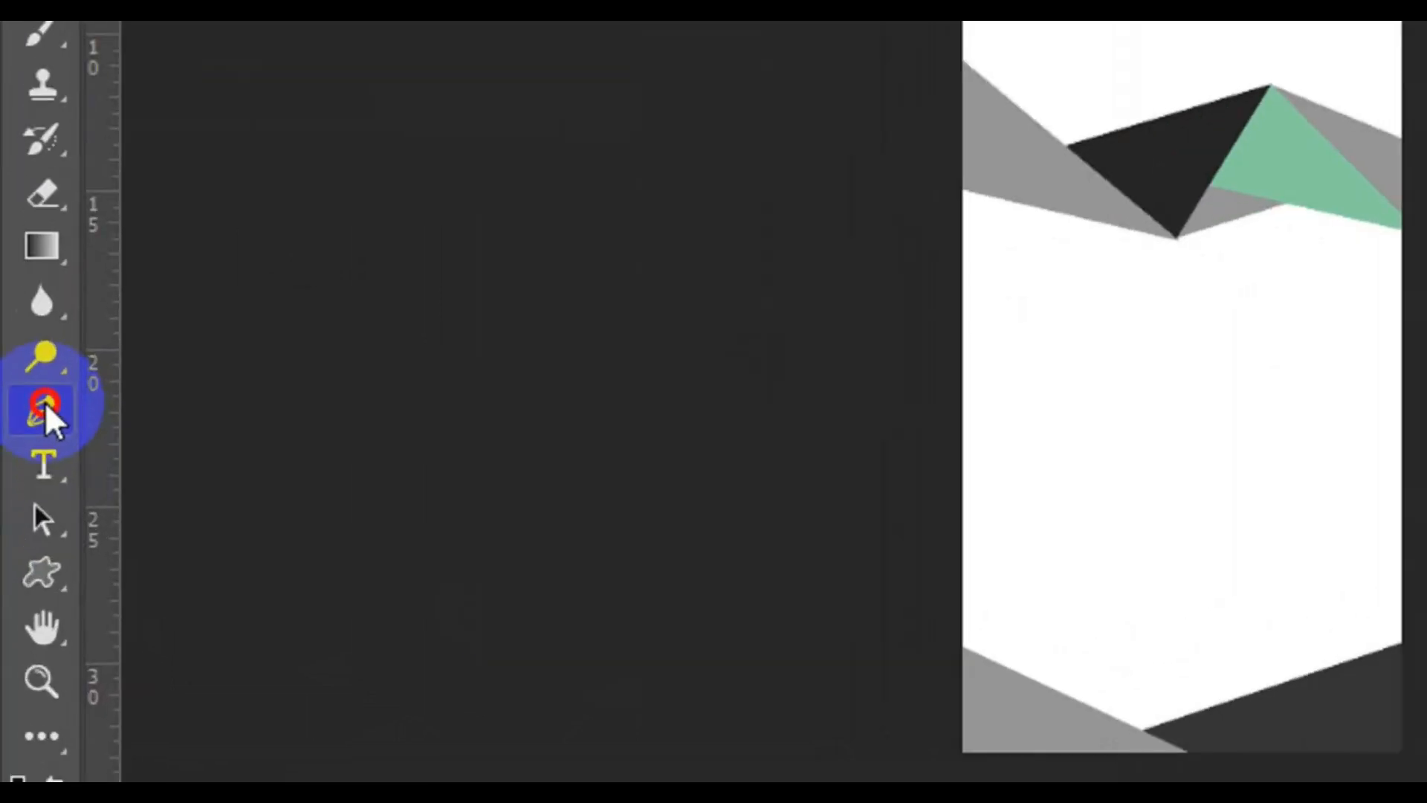
pyautogui.click(45, 407)
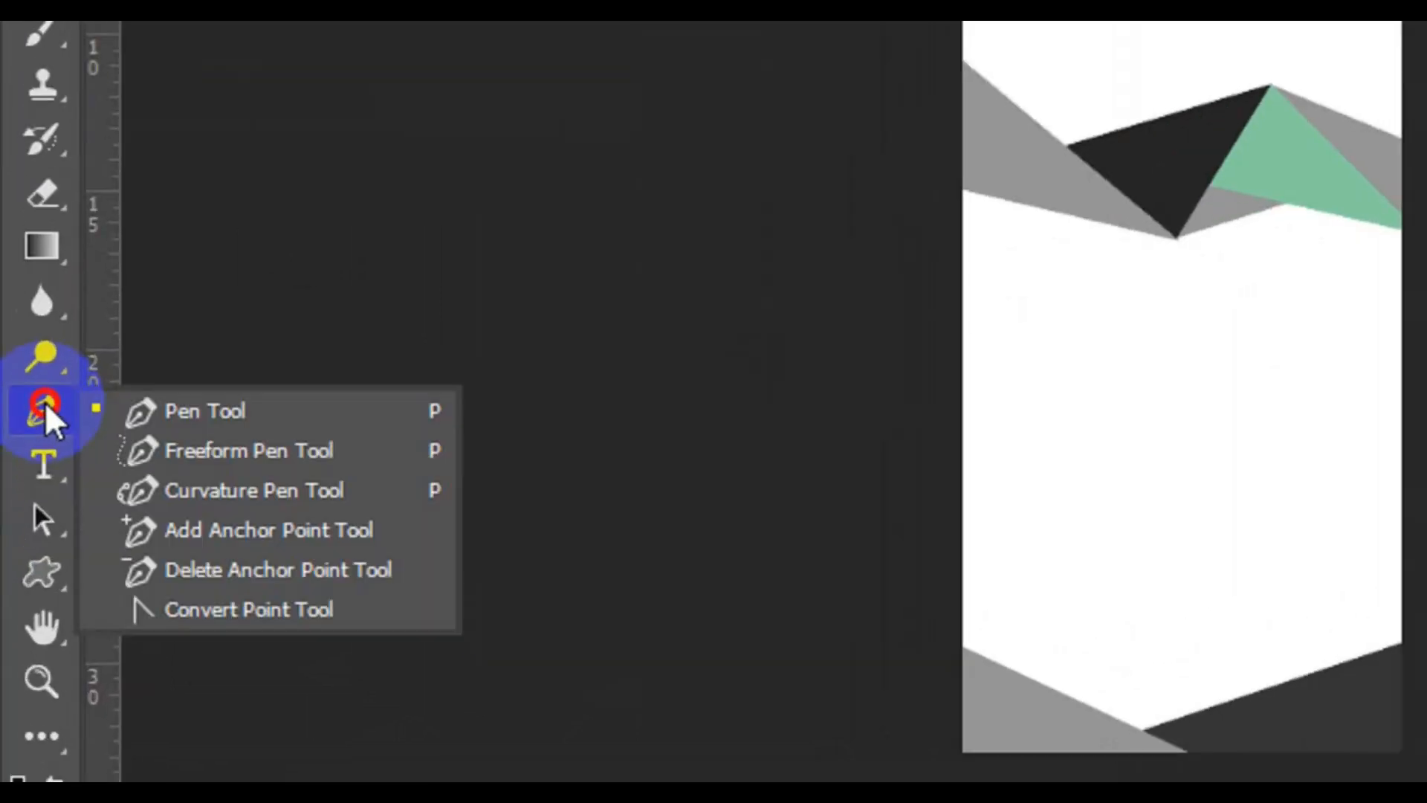
pyautogui.click(169, 418)
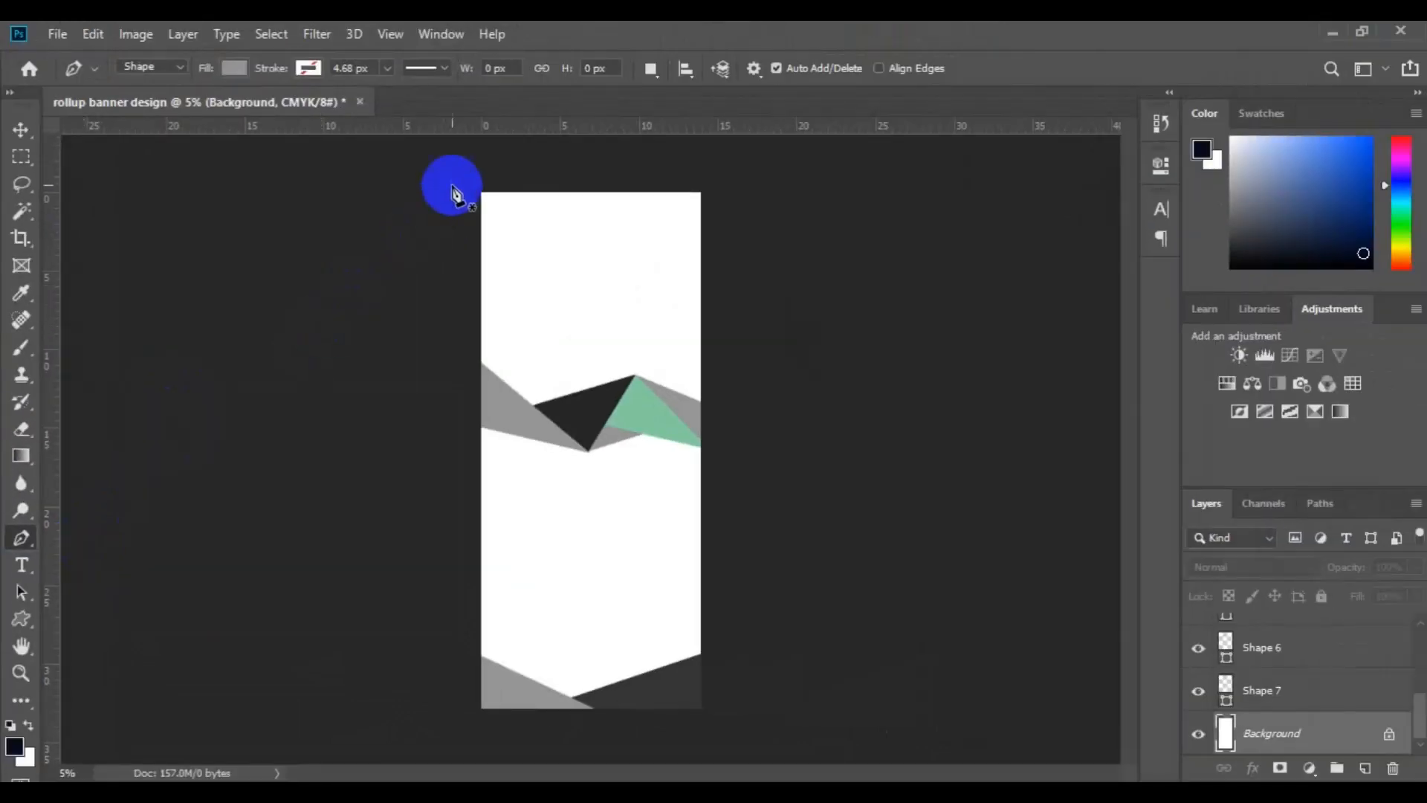
pyautogui.click(466, 179)
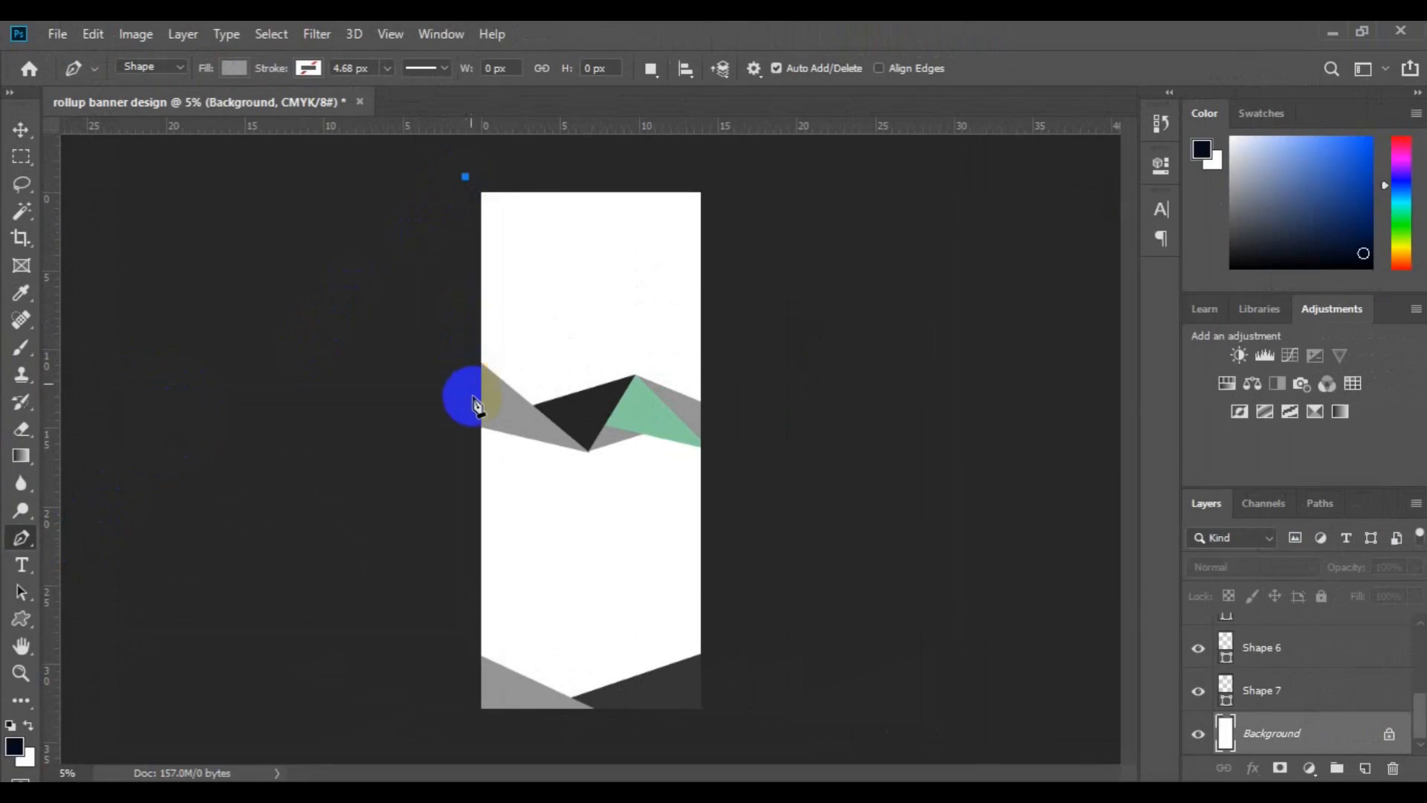
pyautogui.click(477, 406)
pyautogui.click(564, 412)
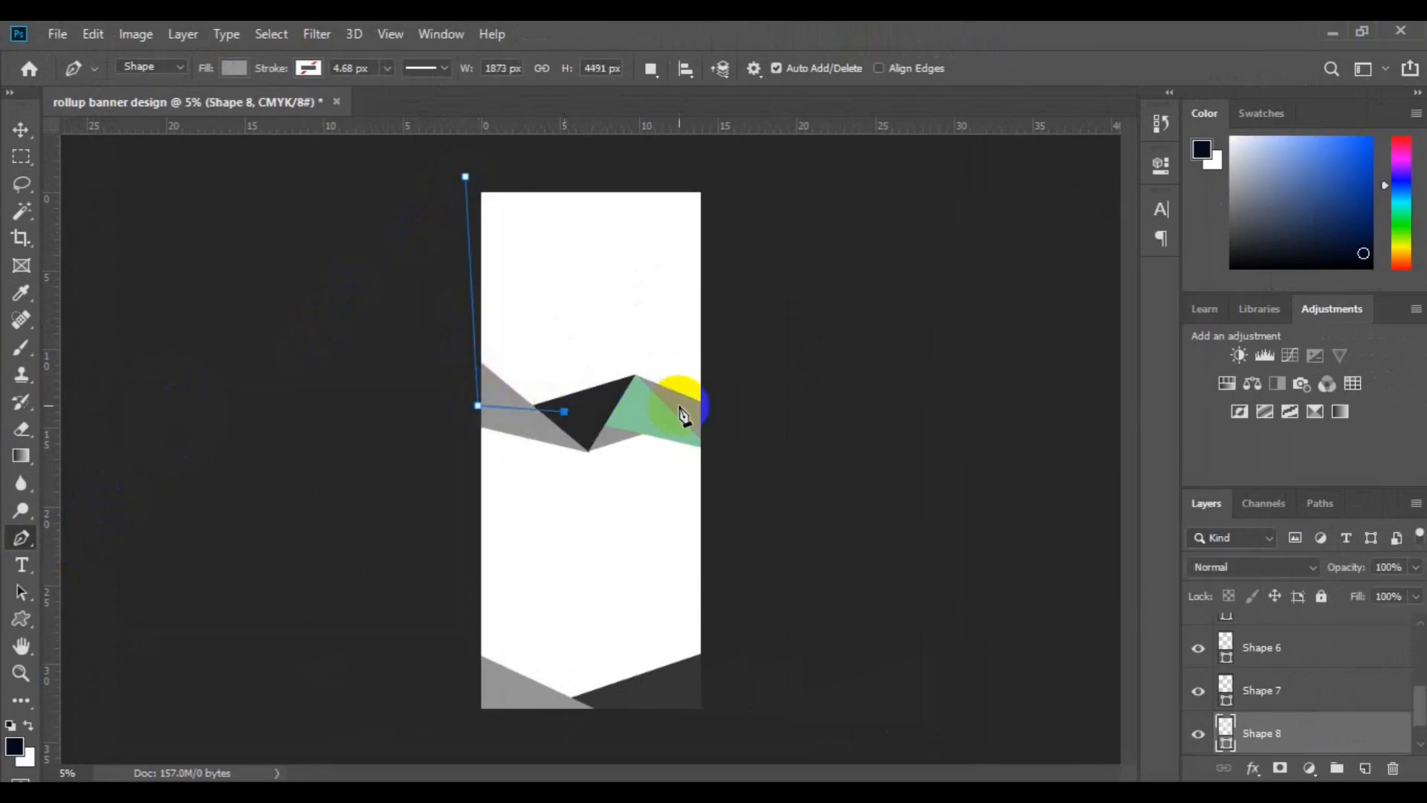
pyautogui.click(704, 420)
pyautogui.click(723, 358)
pyautogui.click(715, 171)
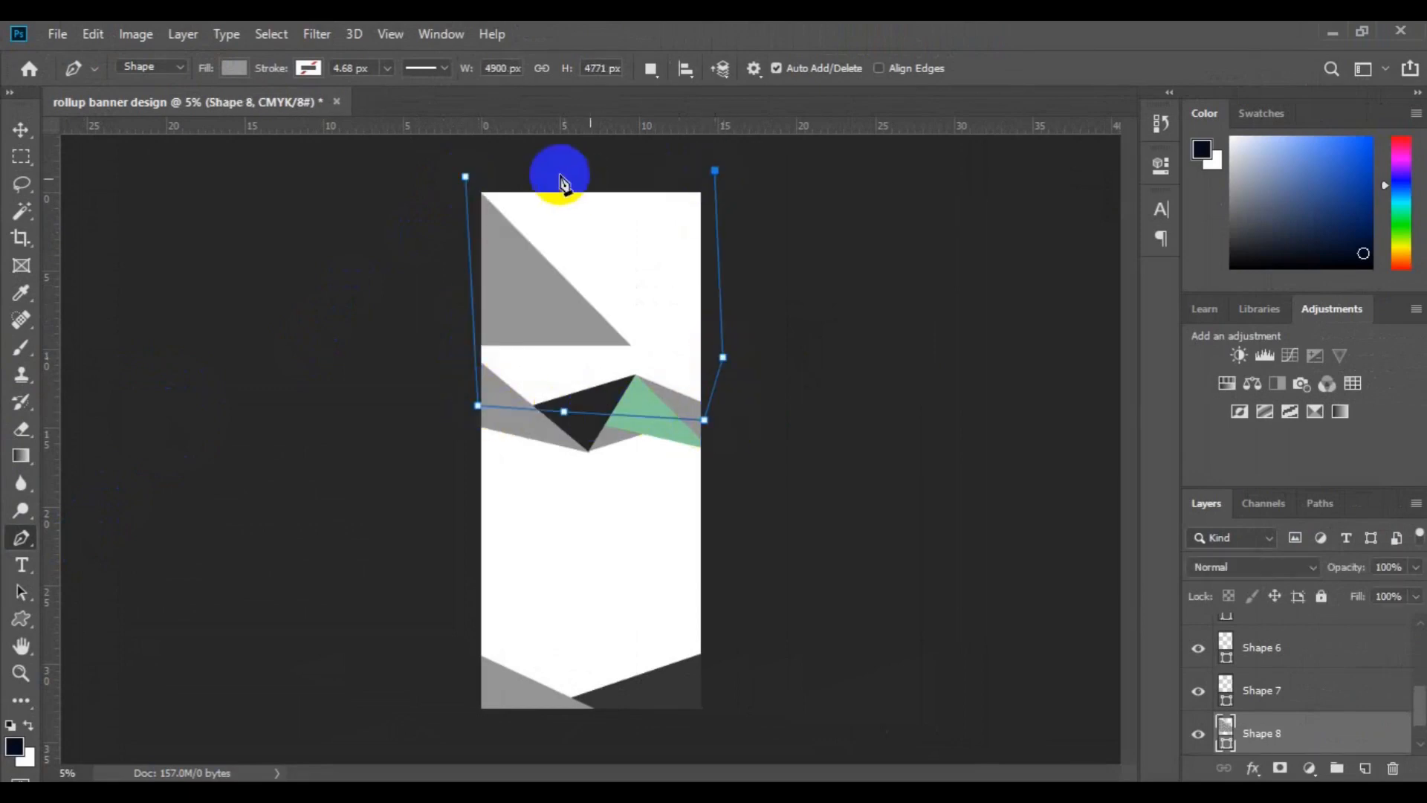
pyautogui.click(465, 176)
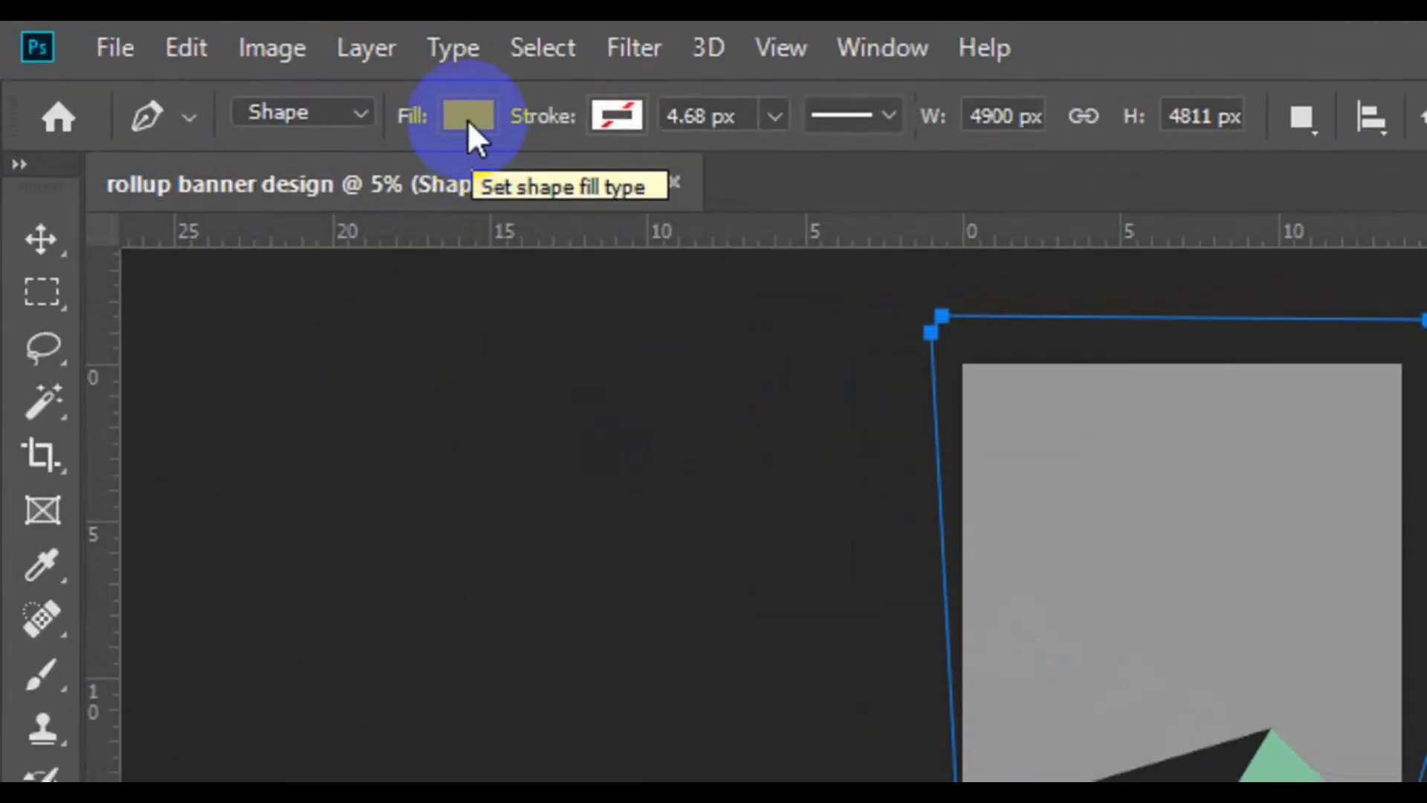
# Change the upper background shape's fill to a light gray swatch
pyautogui.click(467, 119)
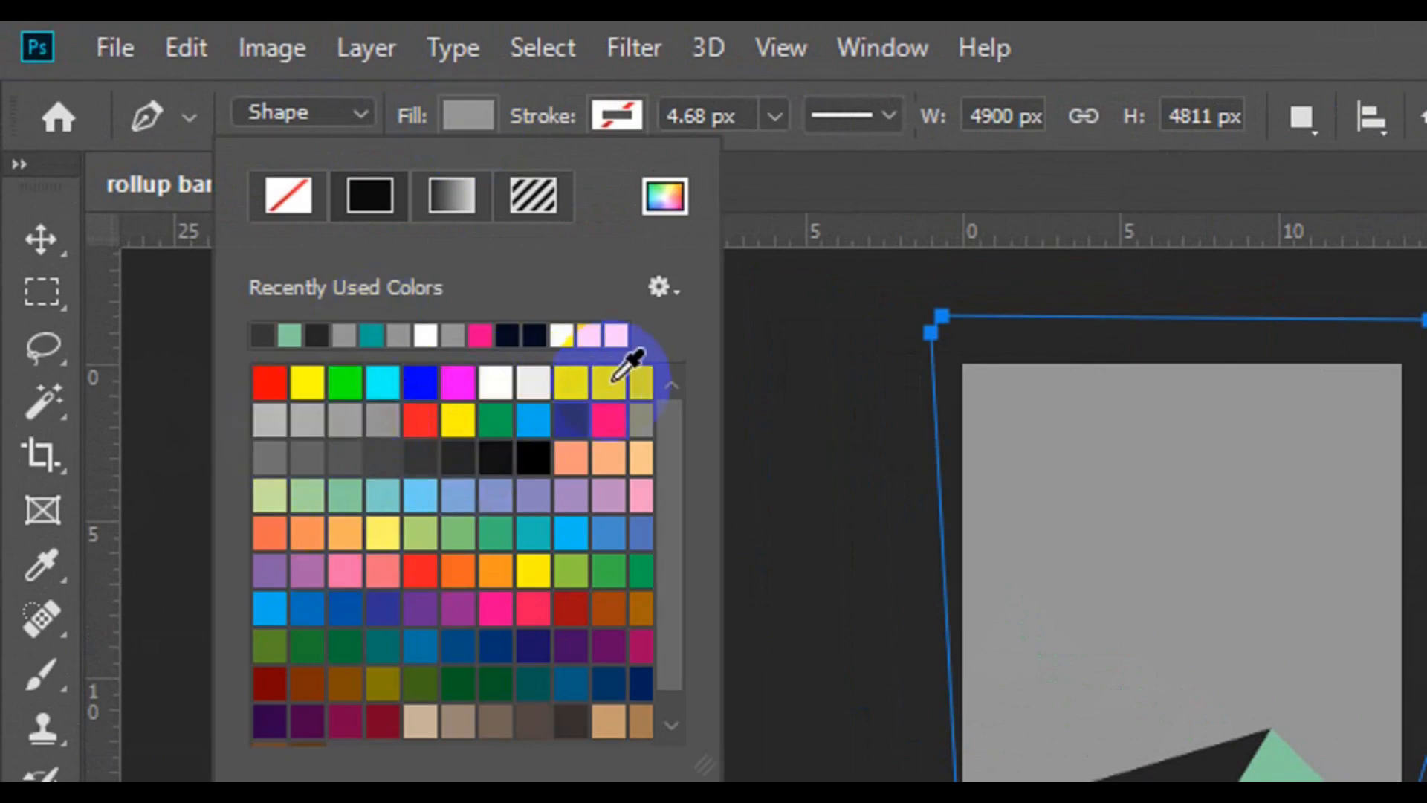
pyautogui.click(617, 379)
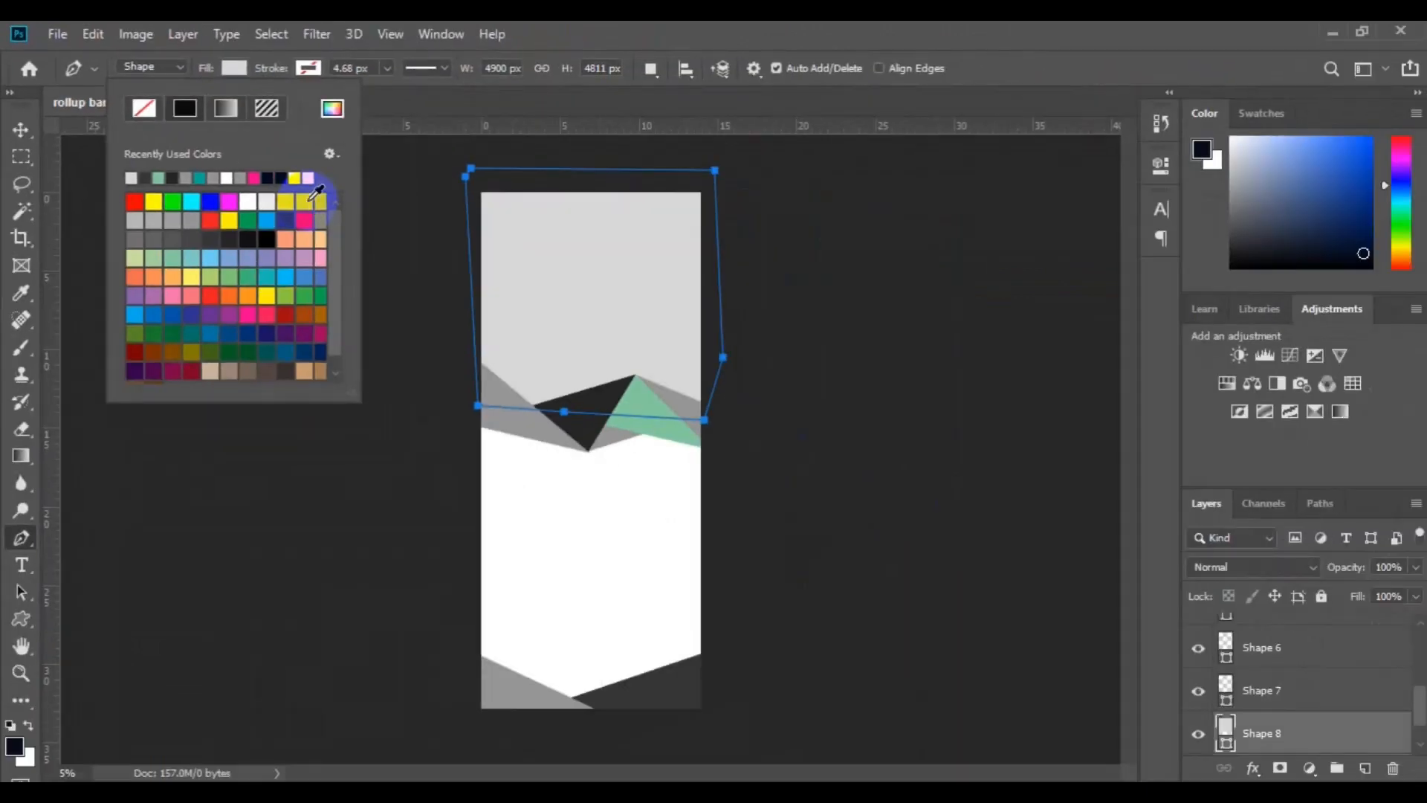
pyautogui.click(16, 133)
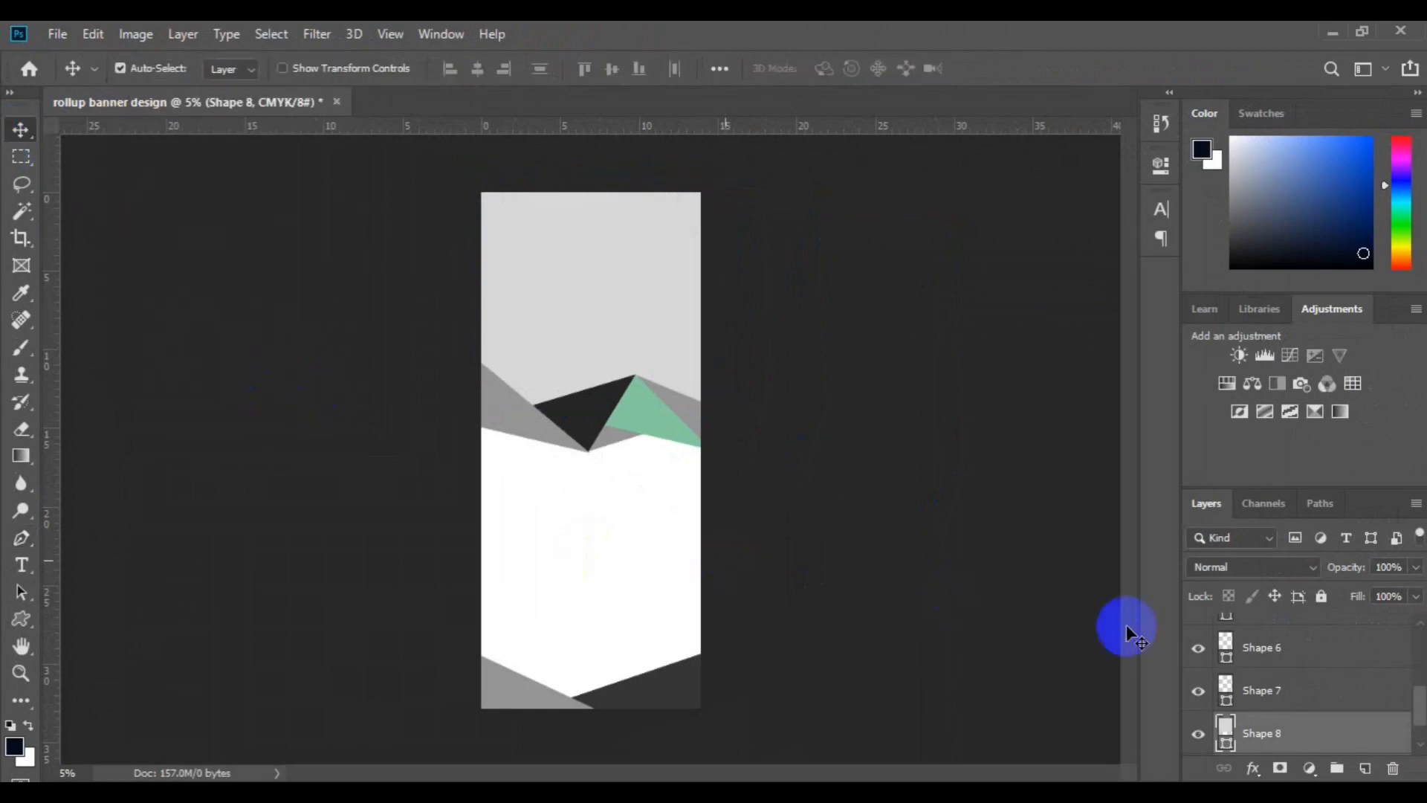
# Draw a near-black Pen tool shape about 6354 × 5909 px directly above the Background layer, covering the banner's lower part behind the ribbon and corner shapes
pyautogui.scroll(-1, 1418, 752)
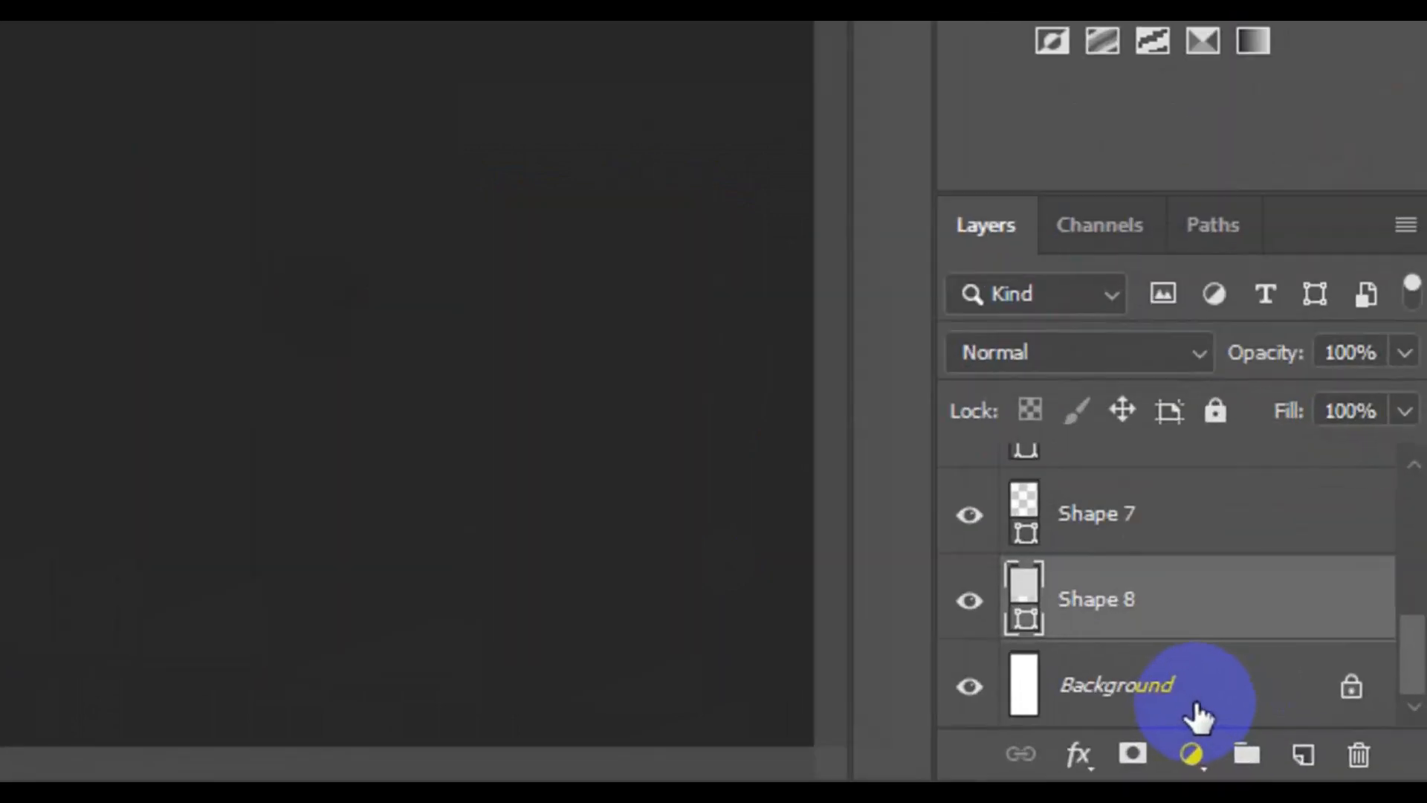
pyautogui.click(1199, 716)
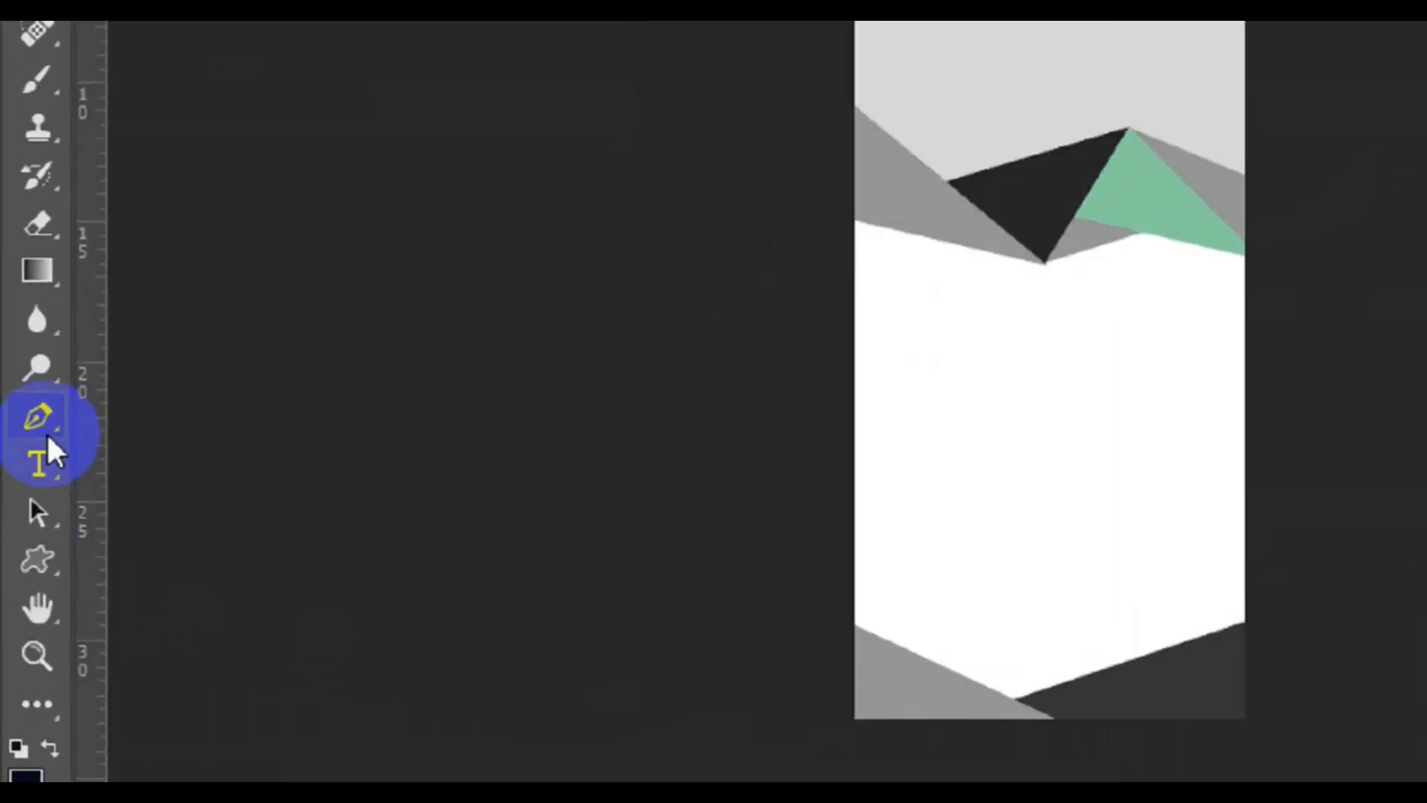
pyautogui.click(26, 549)
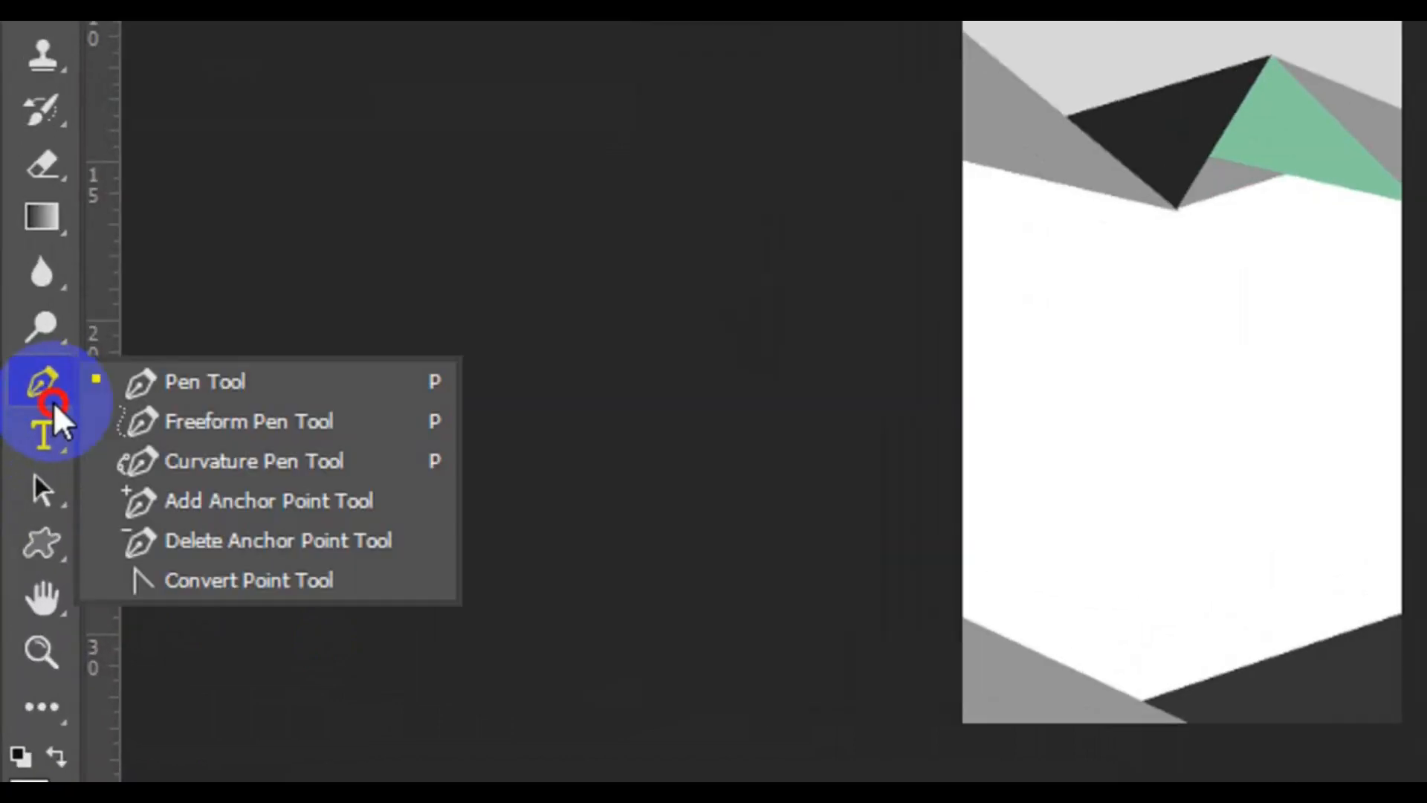
pyautogui.click(138, 398)
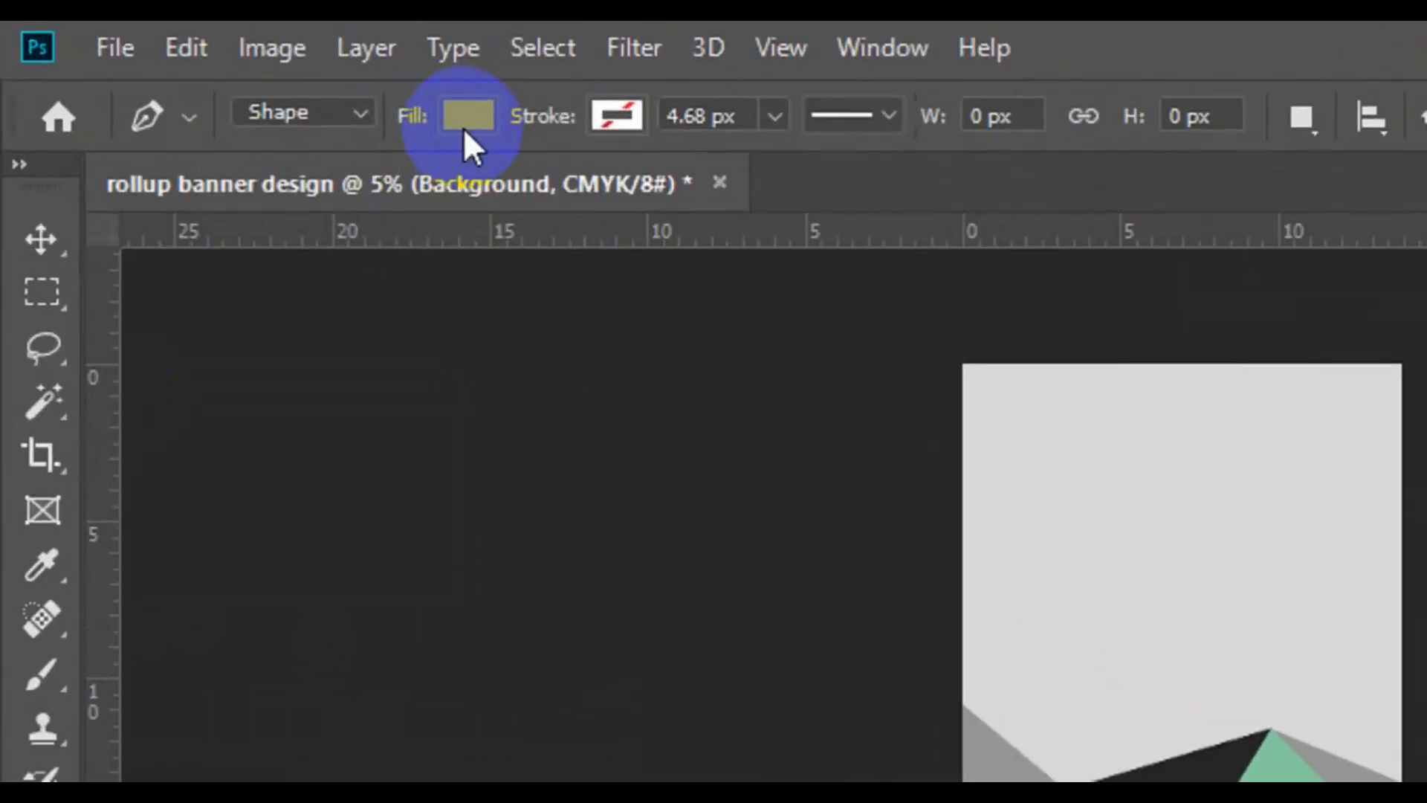
pyautogui.click(312, 88)
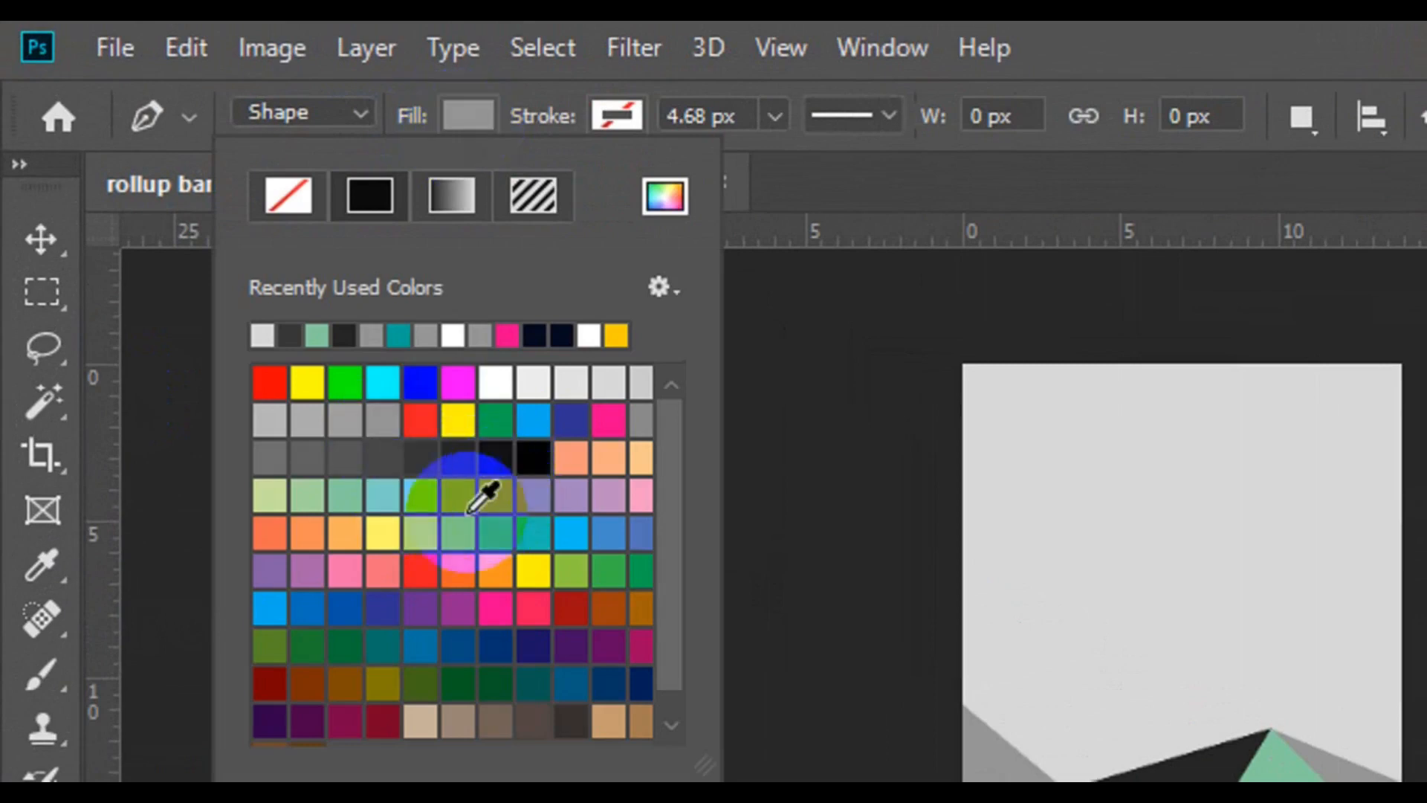
pyautogui.click(498, 460)
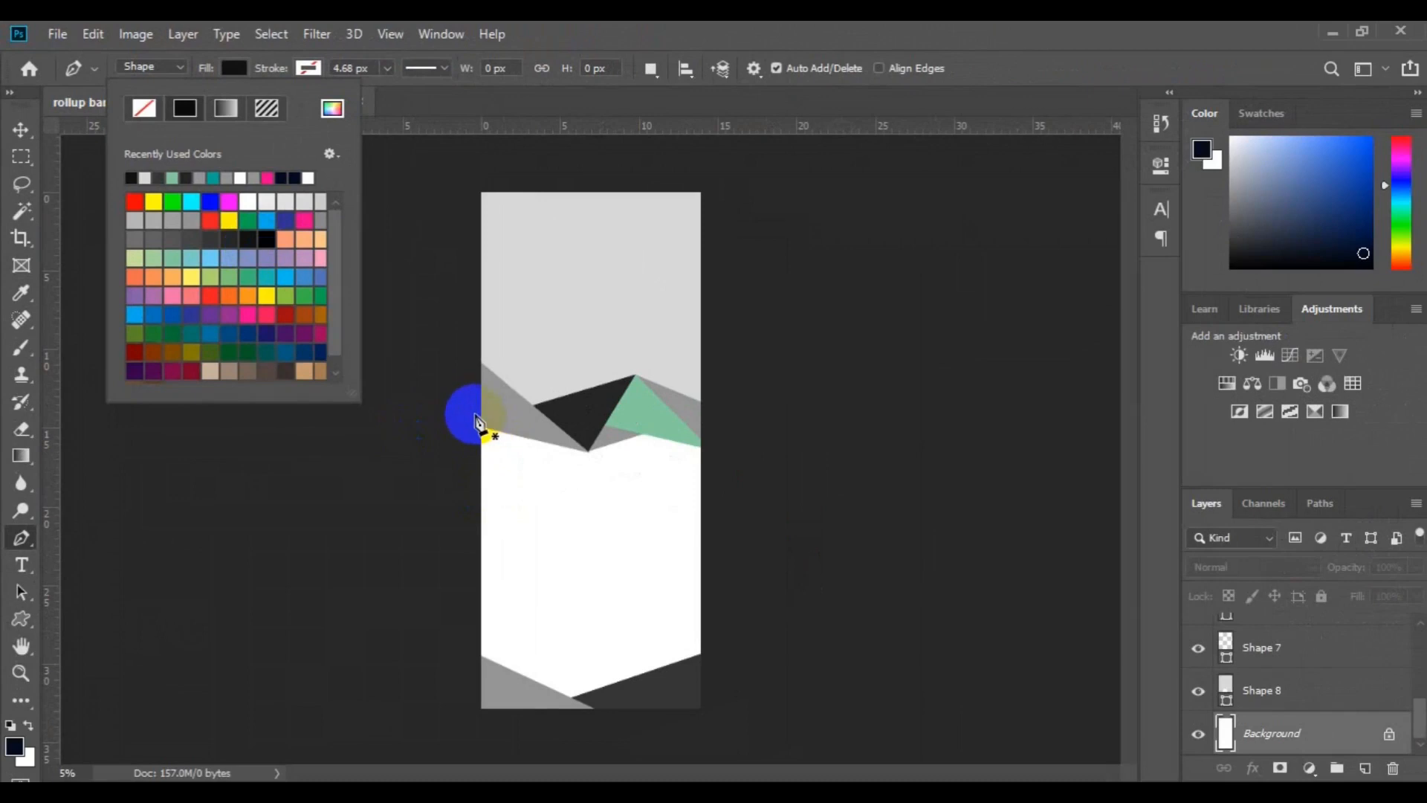
pyautogui.click(477, 410)
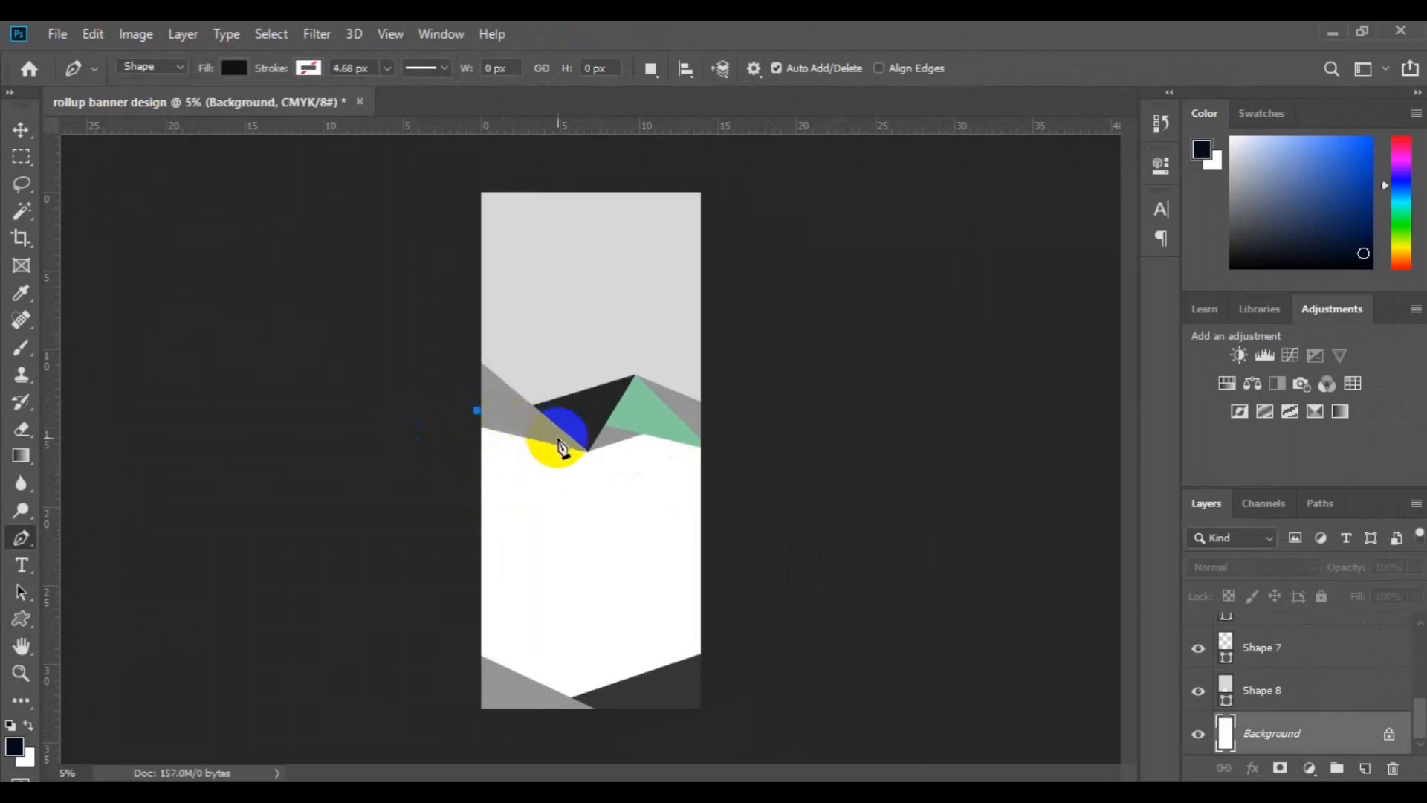
pyautogui.click(557, 438)
pyautogui.click(619, 430)
pyautogui.click(681, 407)
pyautogui.click(741, 452)
pyautogui.click(765, 617)
pyautogui.click(683, 685)
pyautogui.click(493, 716)
pyautogui.click(431, 655)
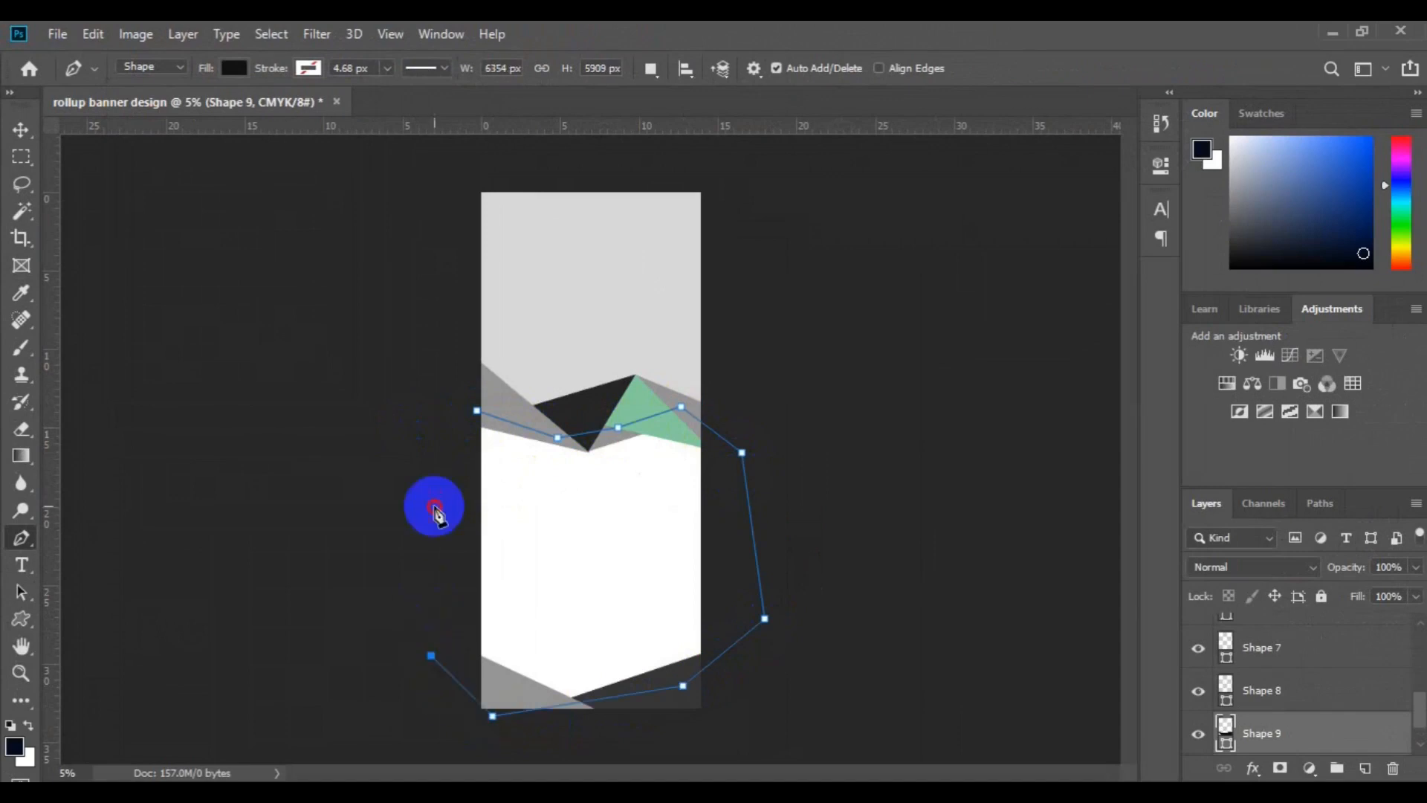
pyautogui.click(435, 506)
pyautogui.click(476, 410)
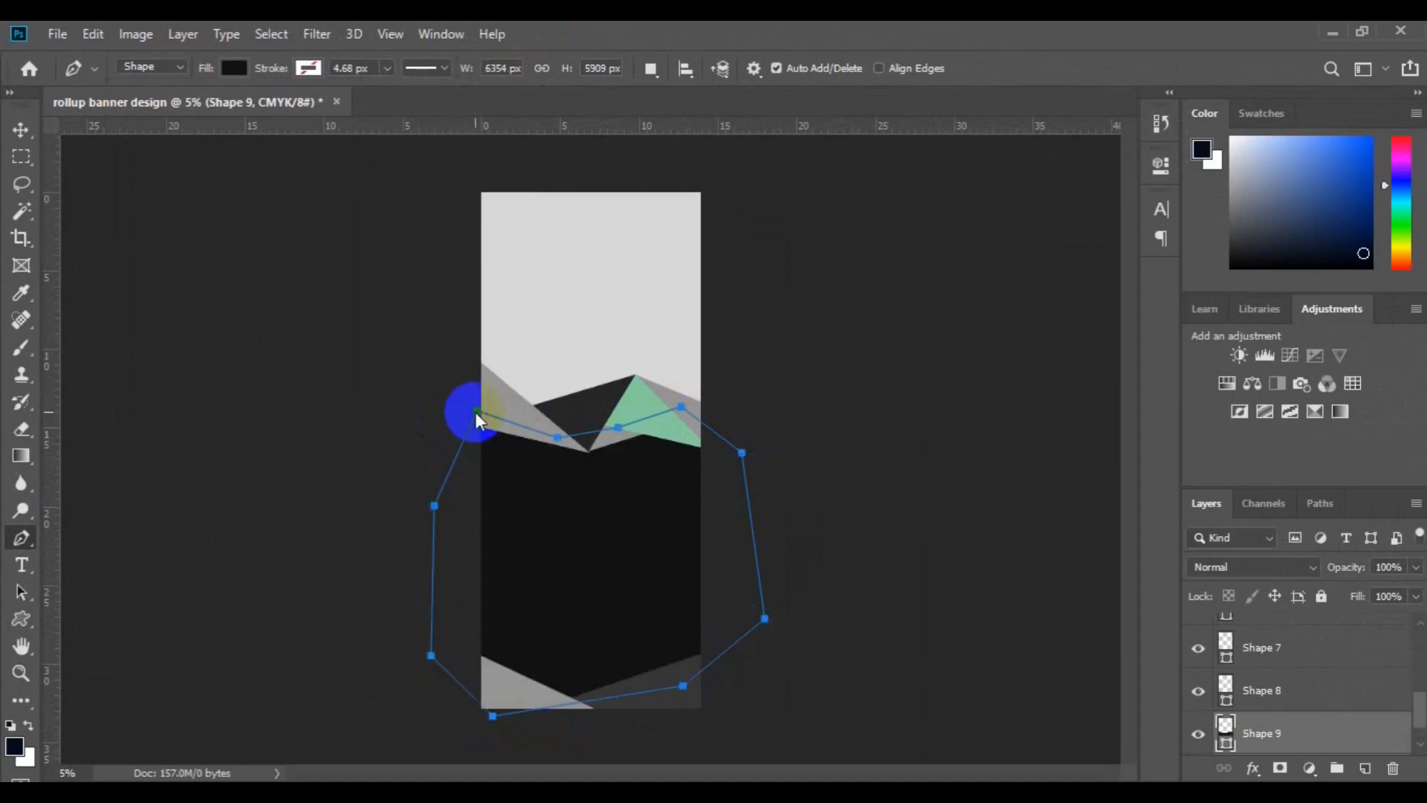
# Change the fill of the ribbon's leftmost piece, Shape 1, to orange f25e1c
pyautogui.press('v')
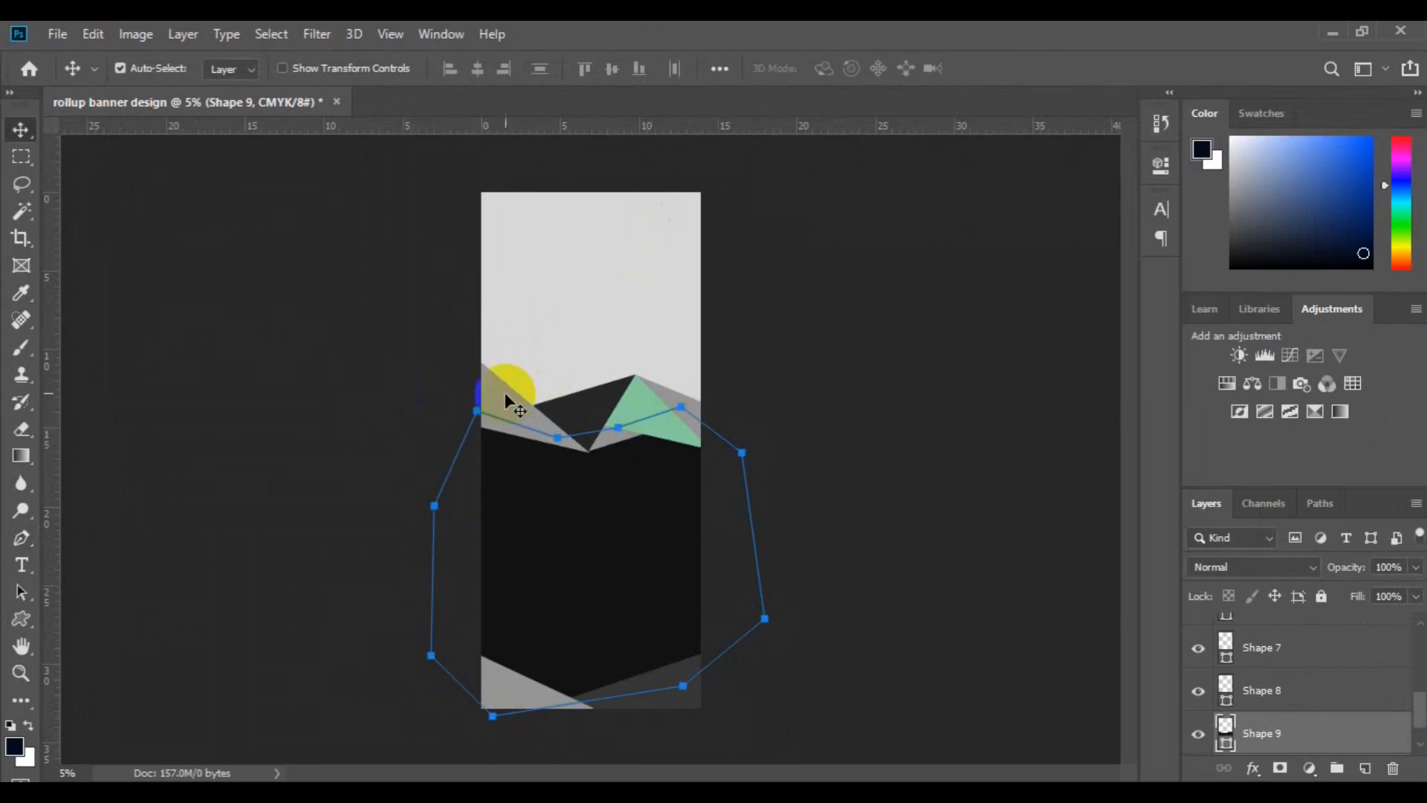
pyautogui.click(499, 397)
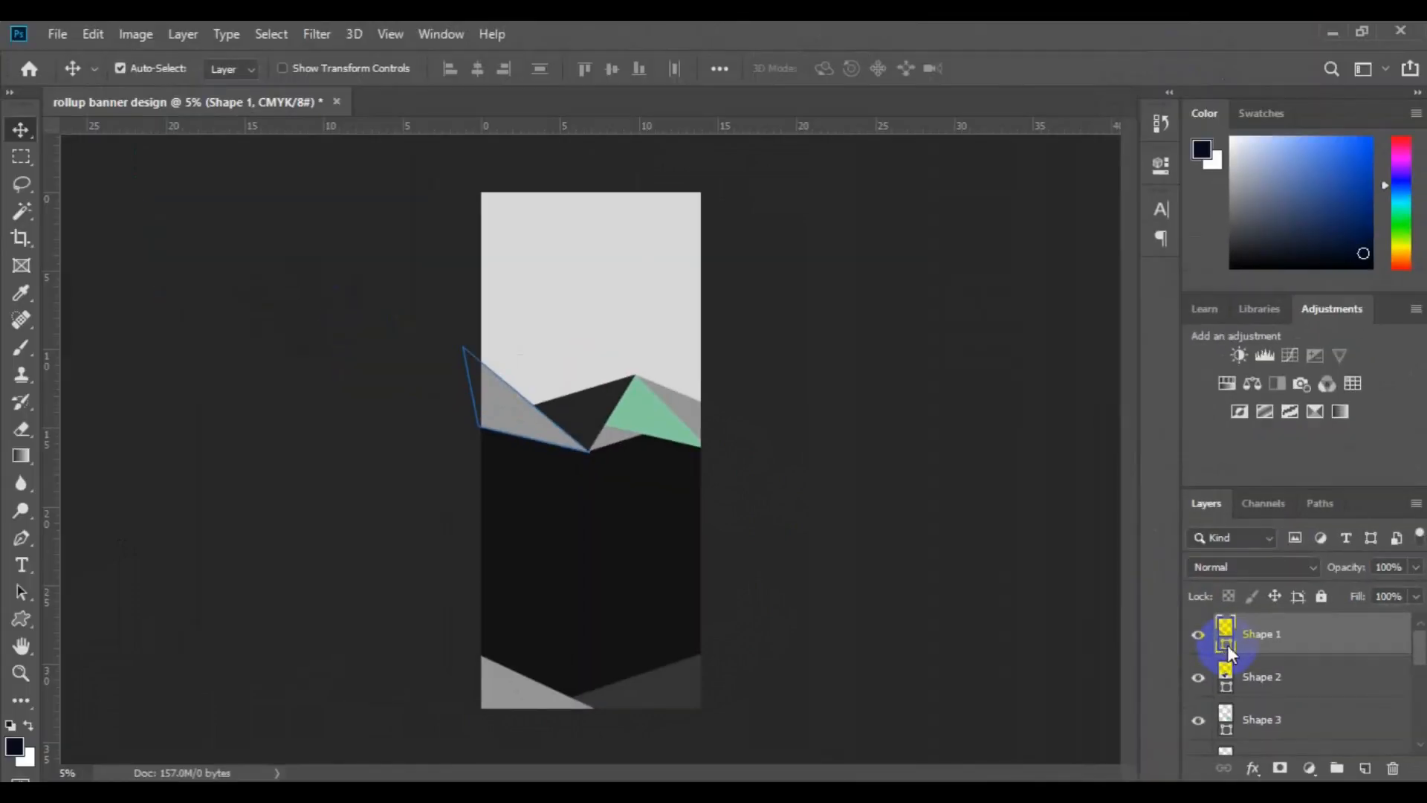
pyautogui.doubleClick(1228, 645)
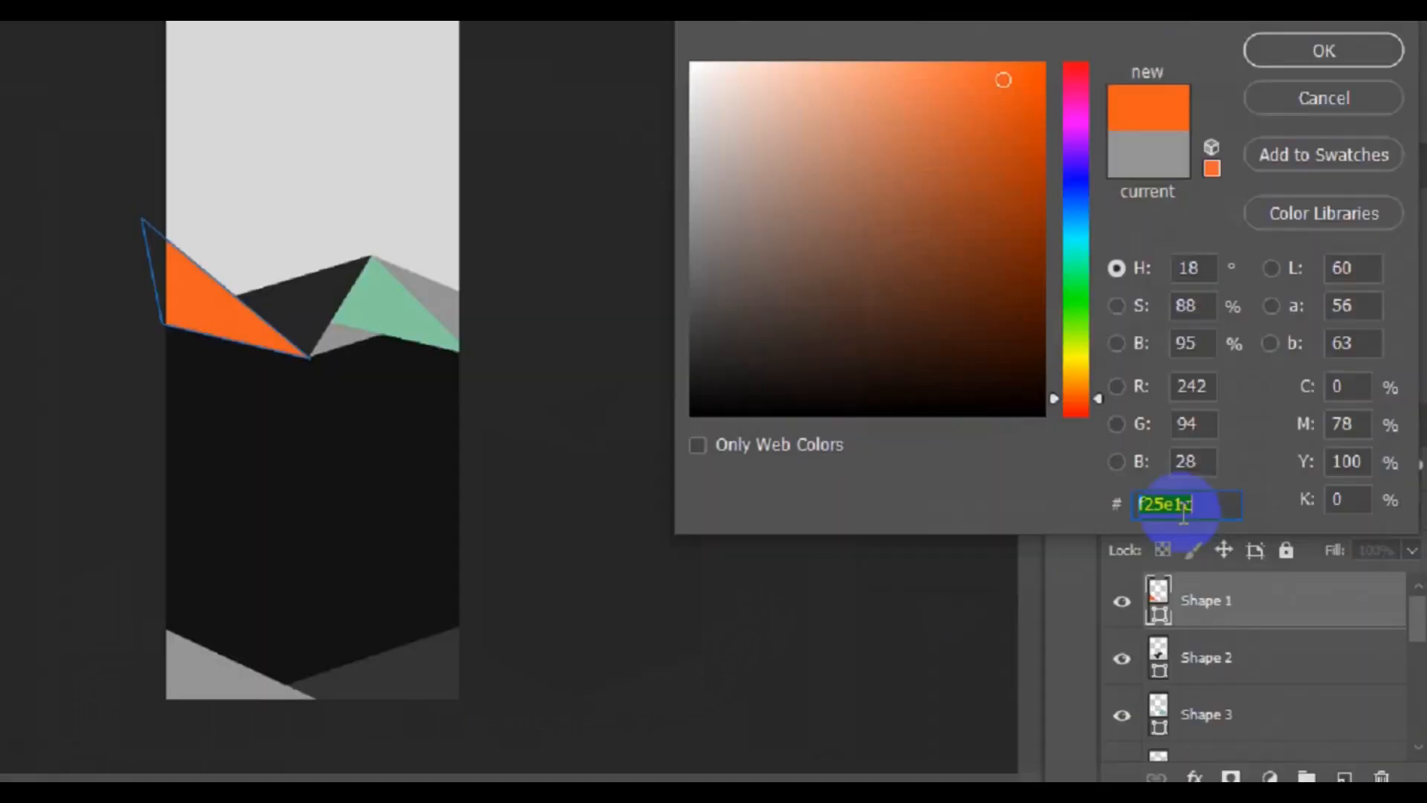
pyautogui.moveTo(1215, 507); pyautogui.dragTo(1182, 507)
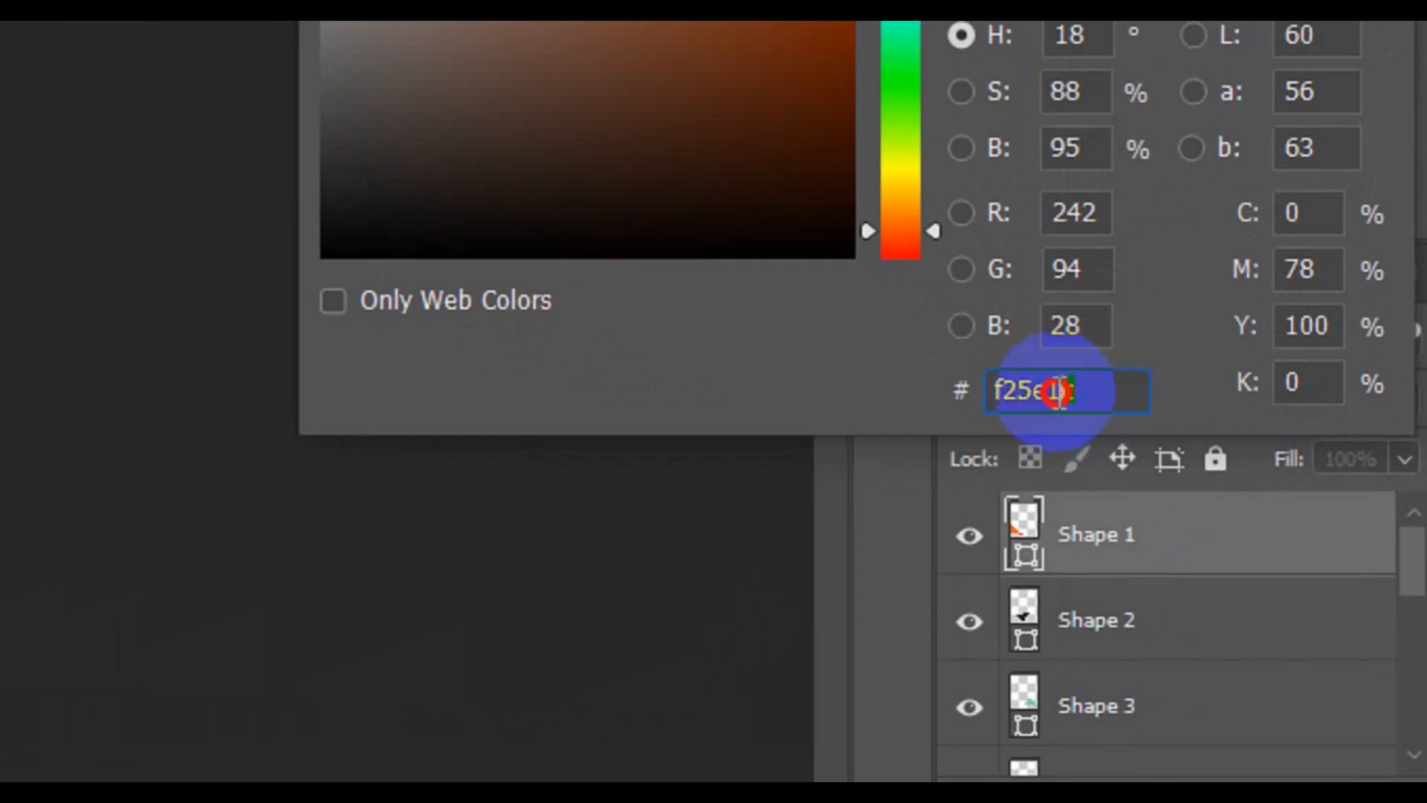
pyautogui.moveTo(1056, 392); pyautogui.dragTo(979, 408)
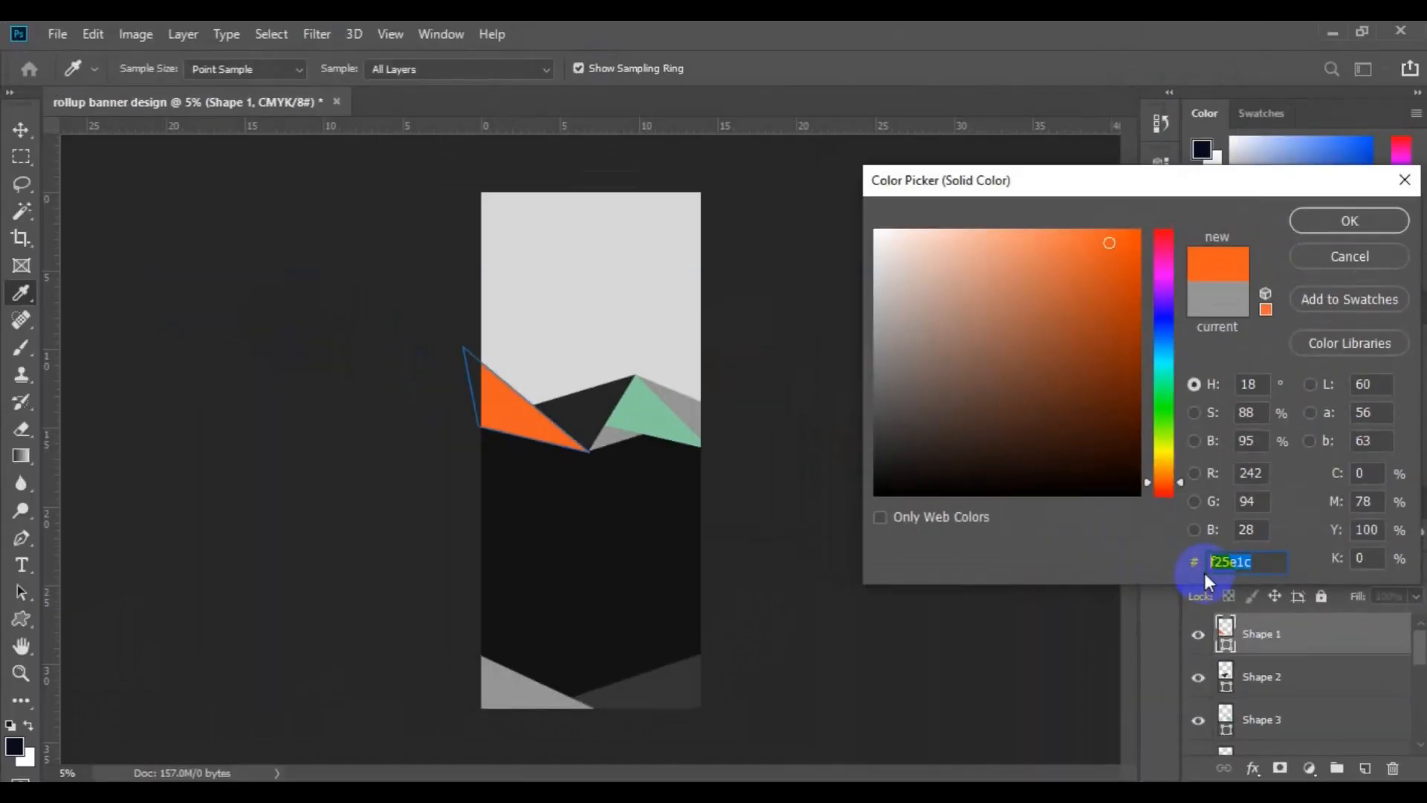
pyautogui.click(1306, 225)
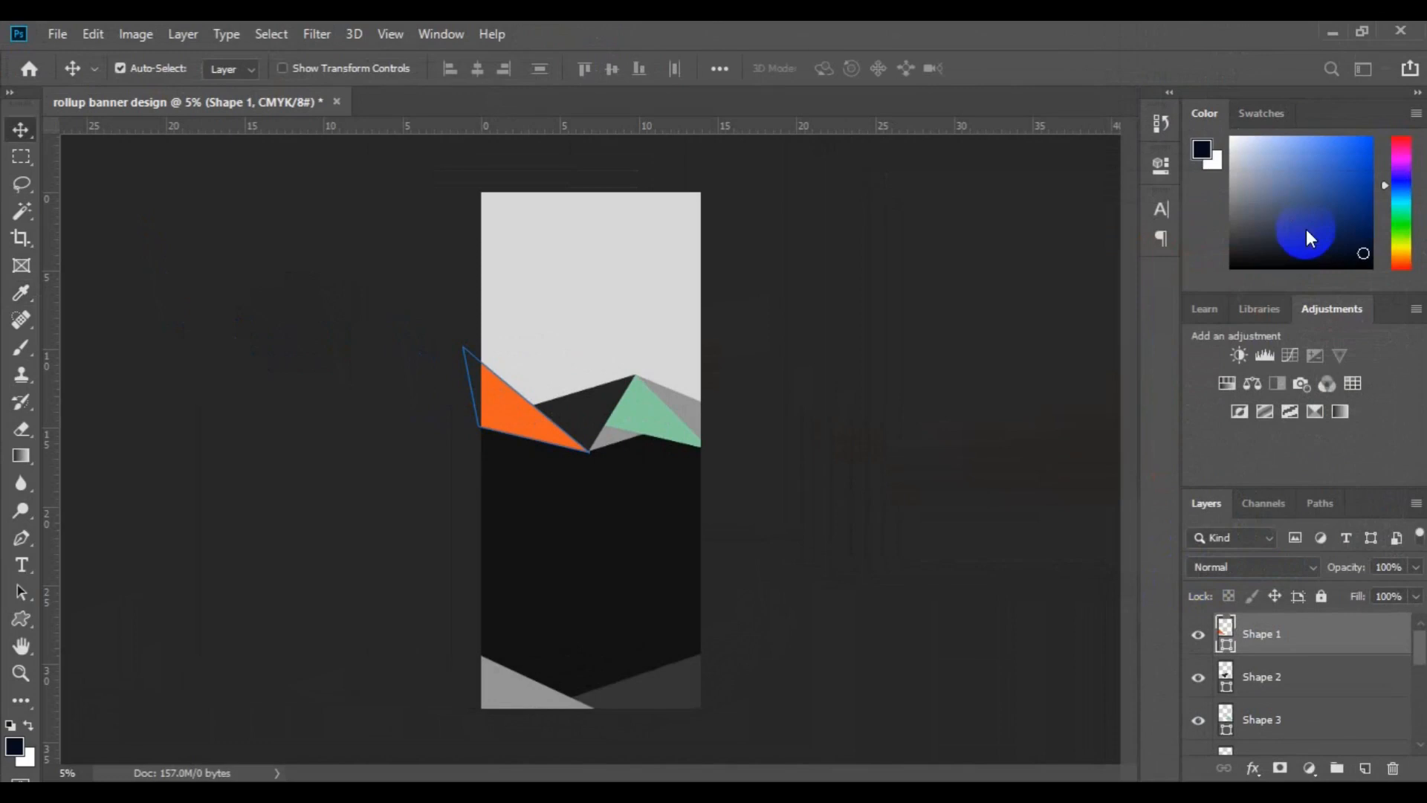
# Change the fill of the ribbon's middle dark piece, Shape 2, to light orange f6971c
pyautogui.click(590, 417)
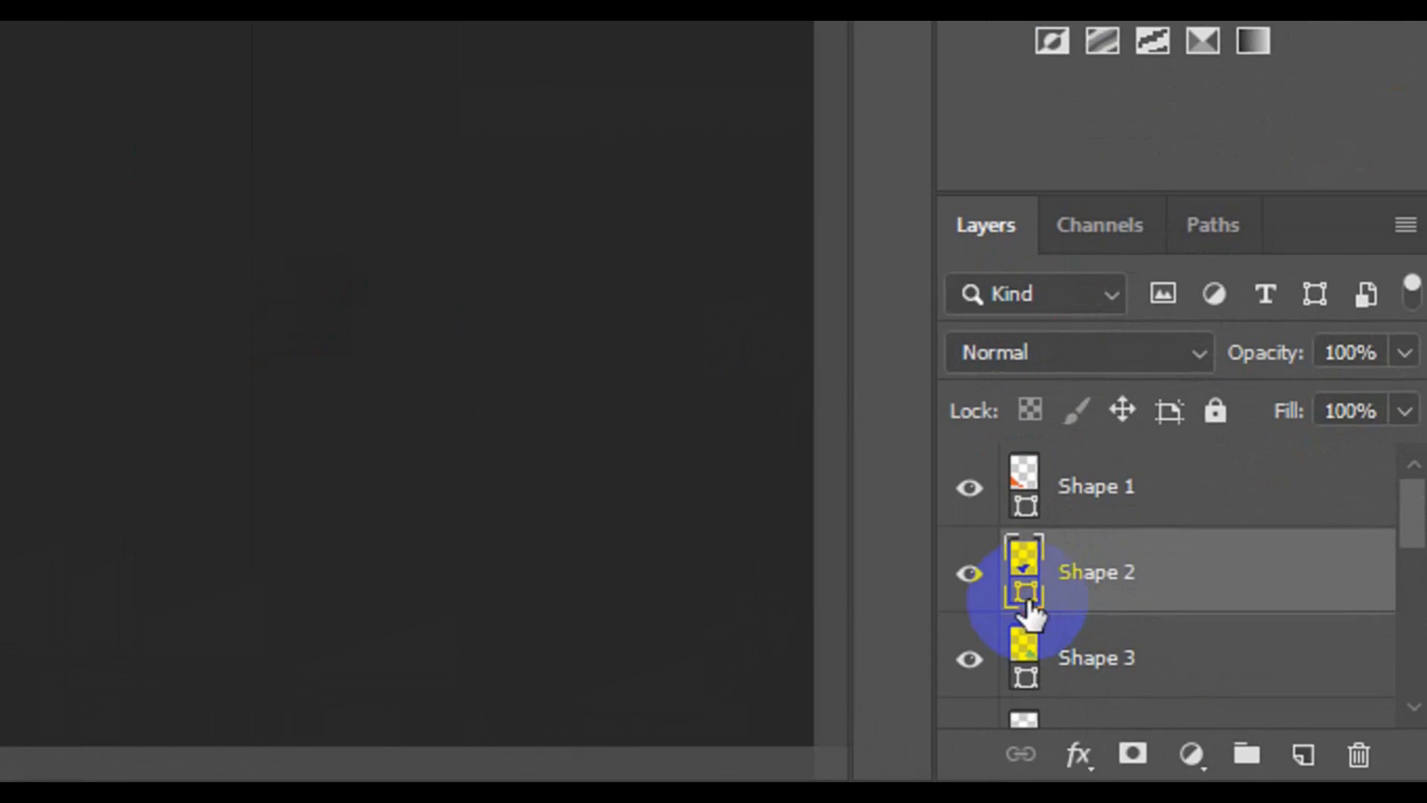
pyautogui.doubleClick(1025, 595)
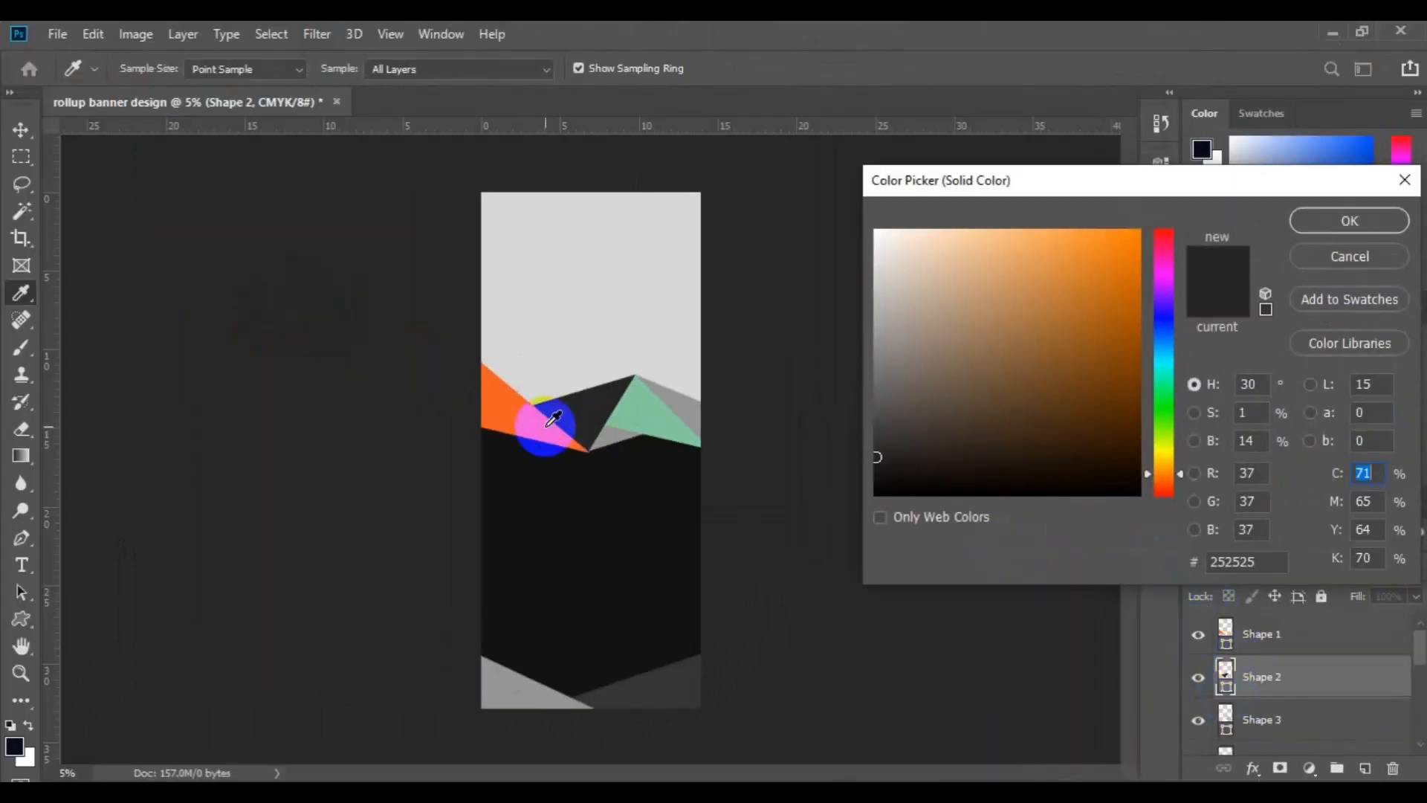
pyautogui.click(548, 414)
pyautogui.click(1250, 562)
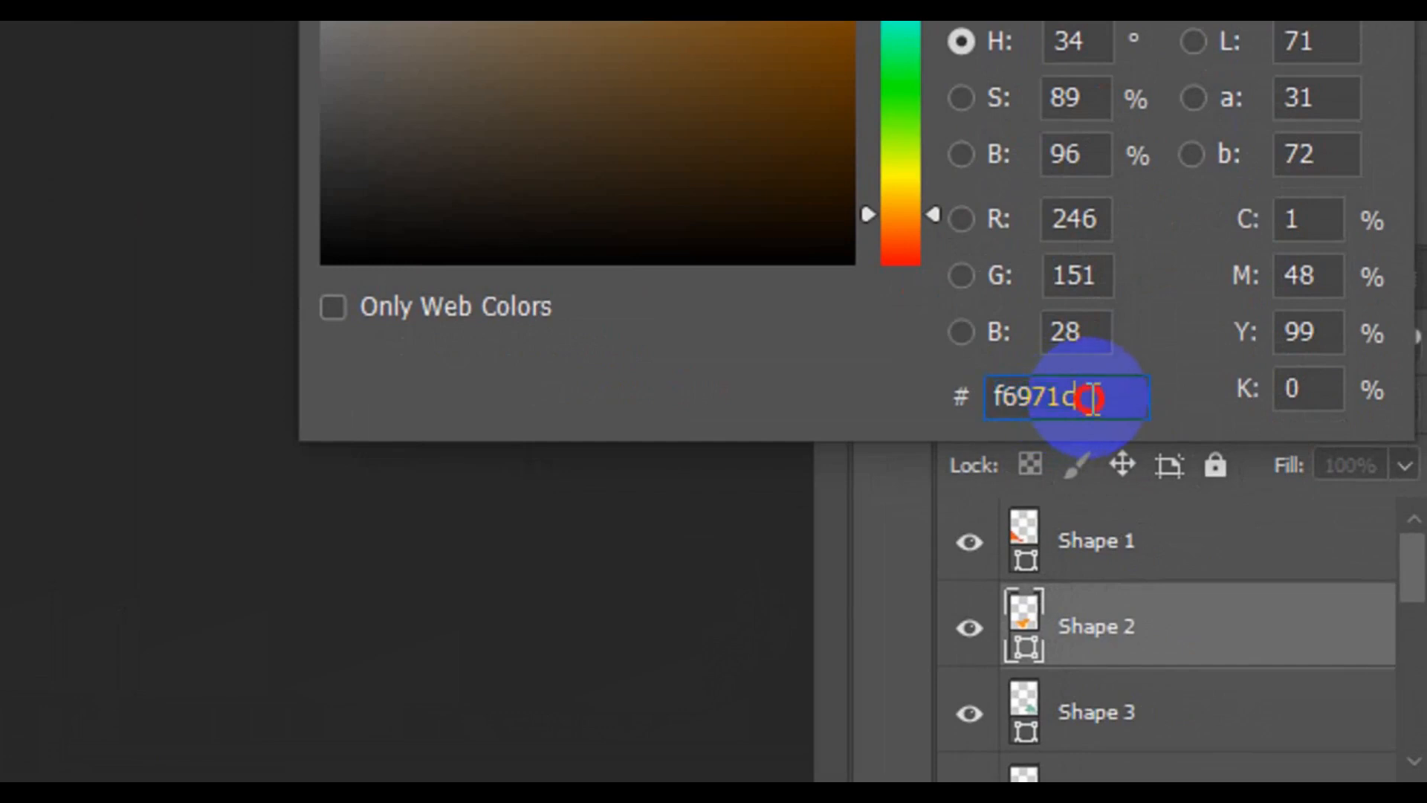
pyautogui.moveTo(1091, 400); pyautogui.dragTo(985, 401)
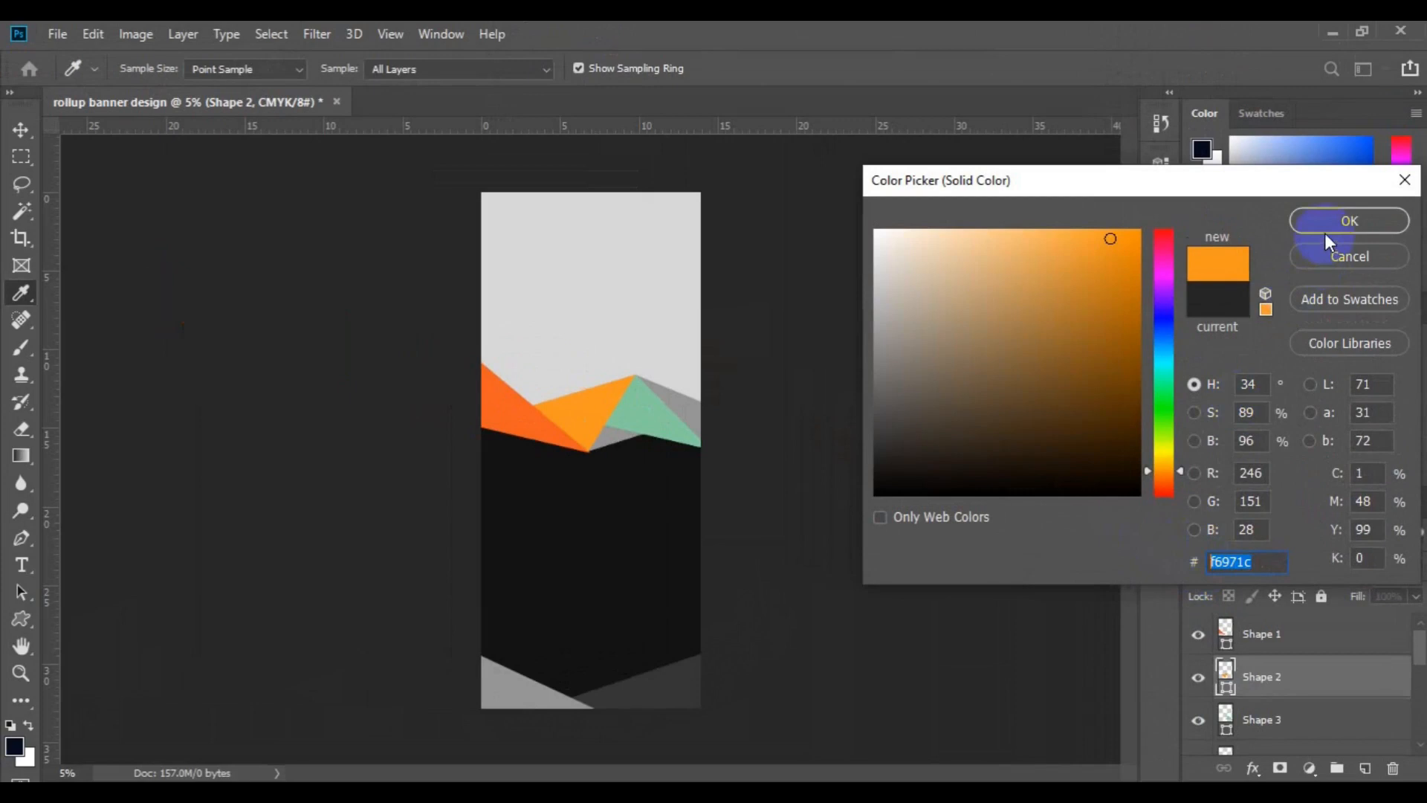
pyautogui.click(1324, 227)
# Change the fill of the ribbon's small gray lower fold, Shape 5, to orange f15f22 sampled from the leftmost ribbon piece
pyautogui.press('v')
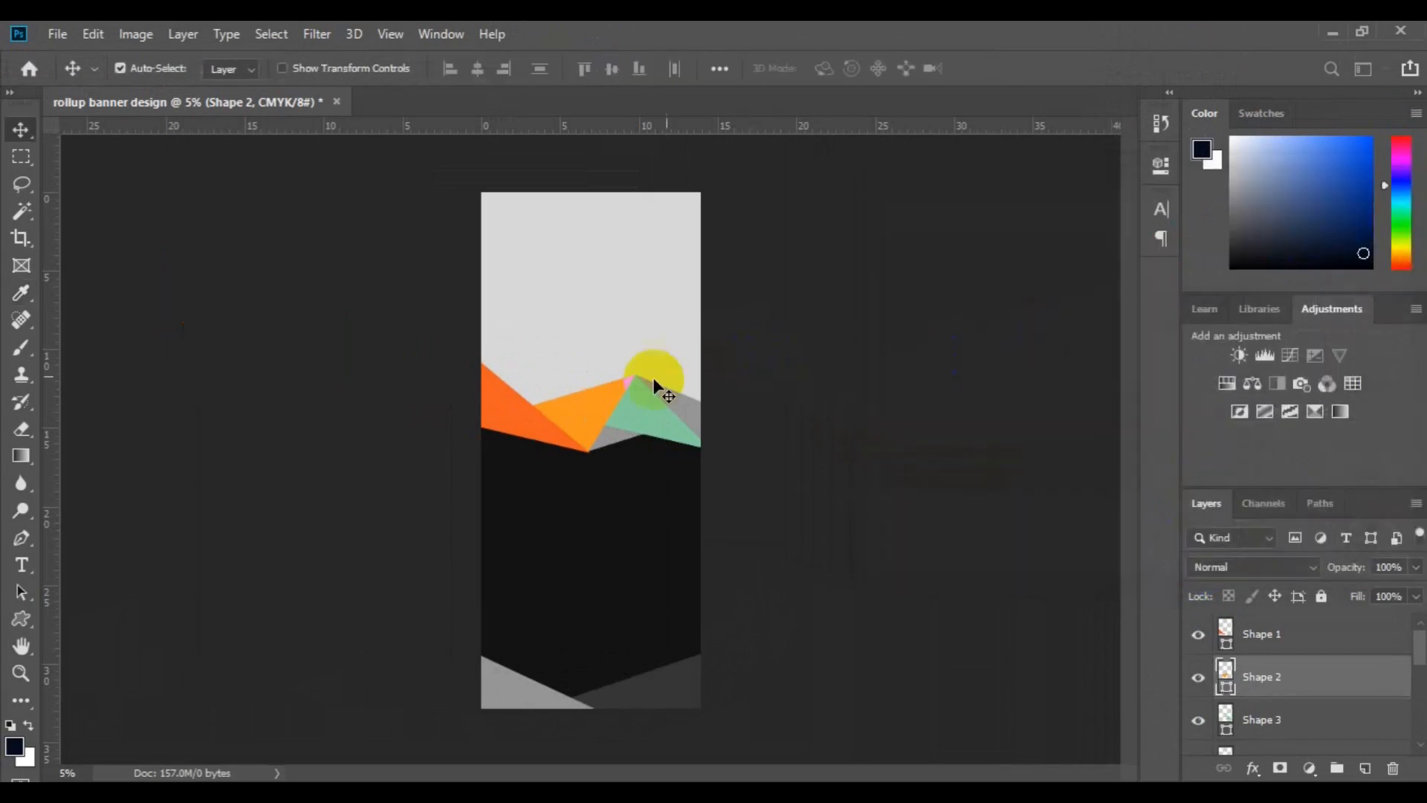
pyautogui.click(606, 443)
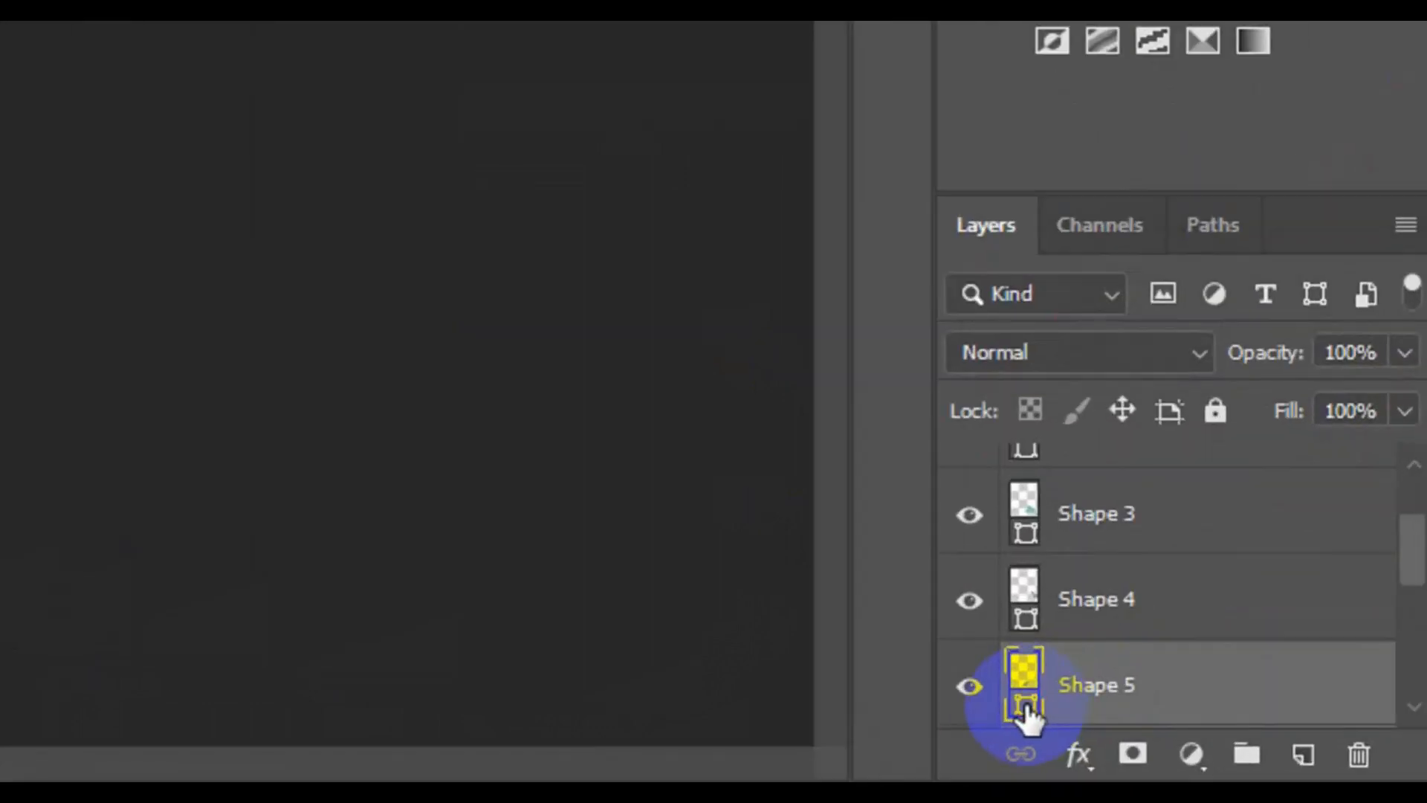
pyautogui.doubleClick(1024, 710)
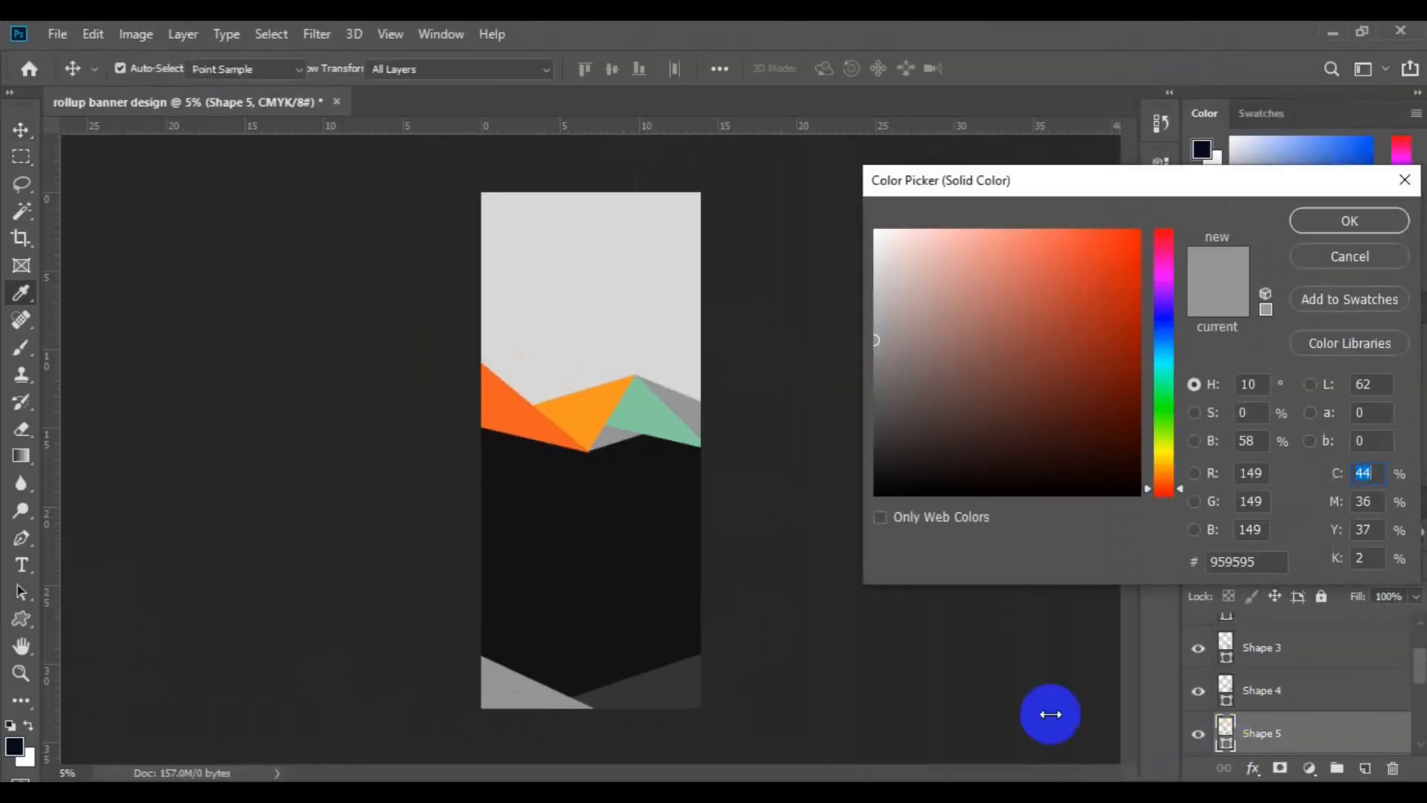
pyautogui.click(520, 410)
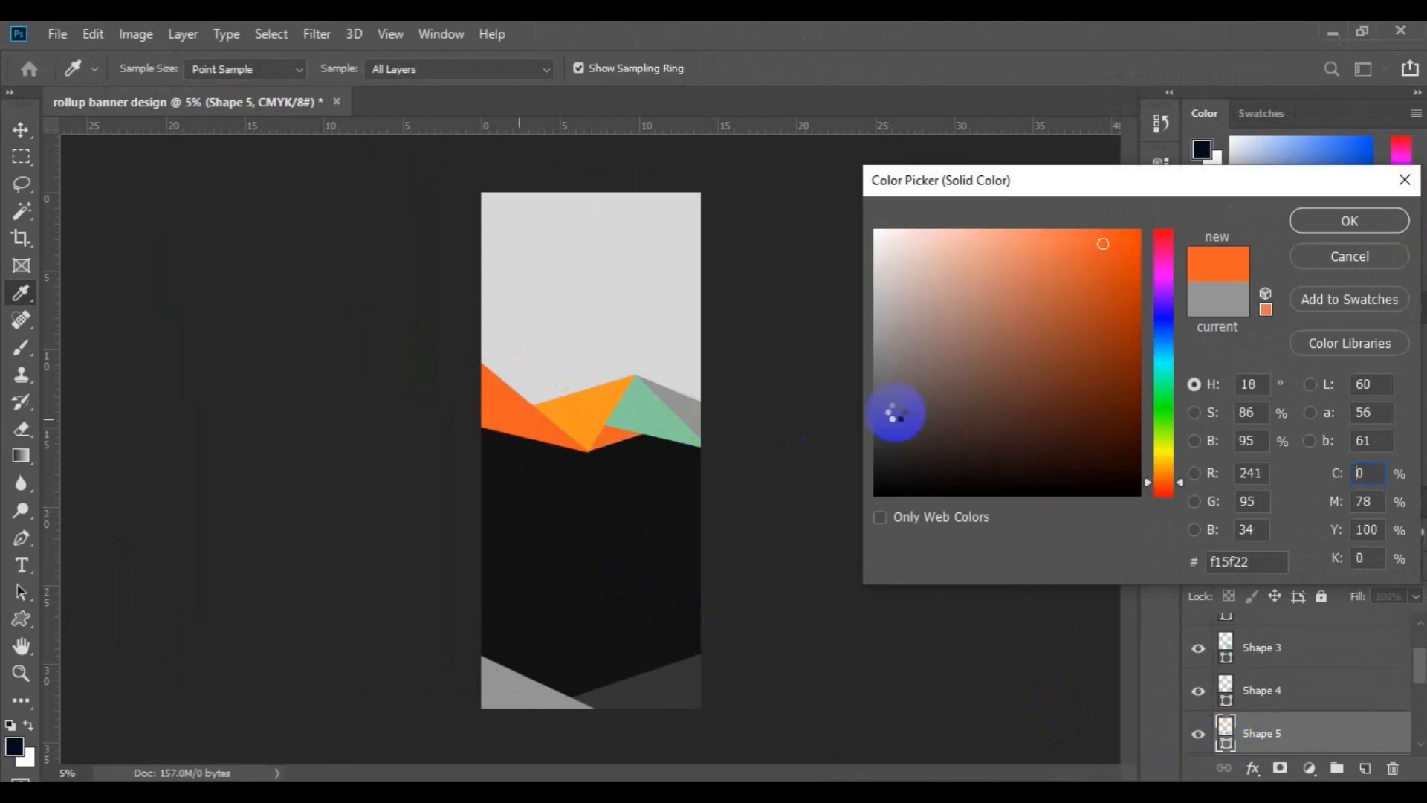
pyautogui.click(1323, 223)
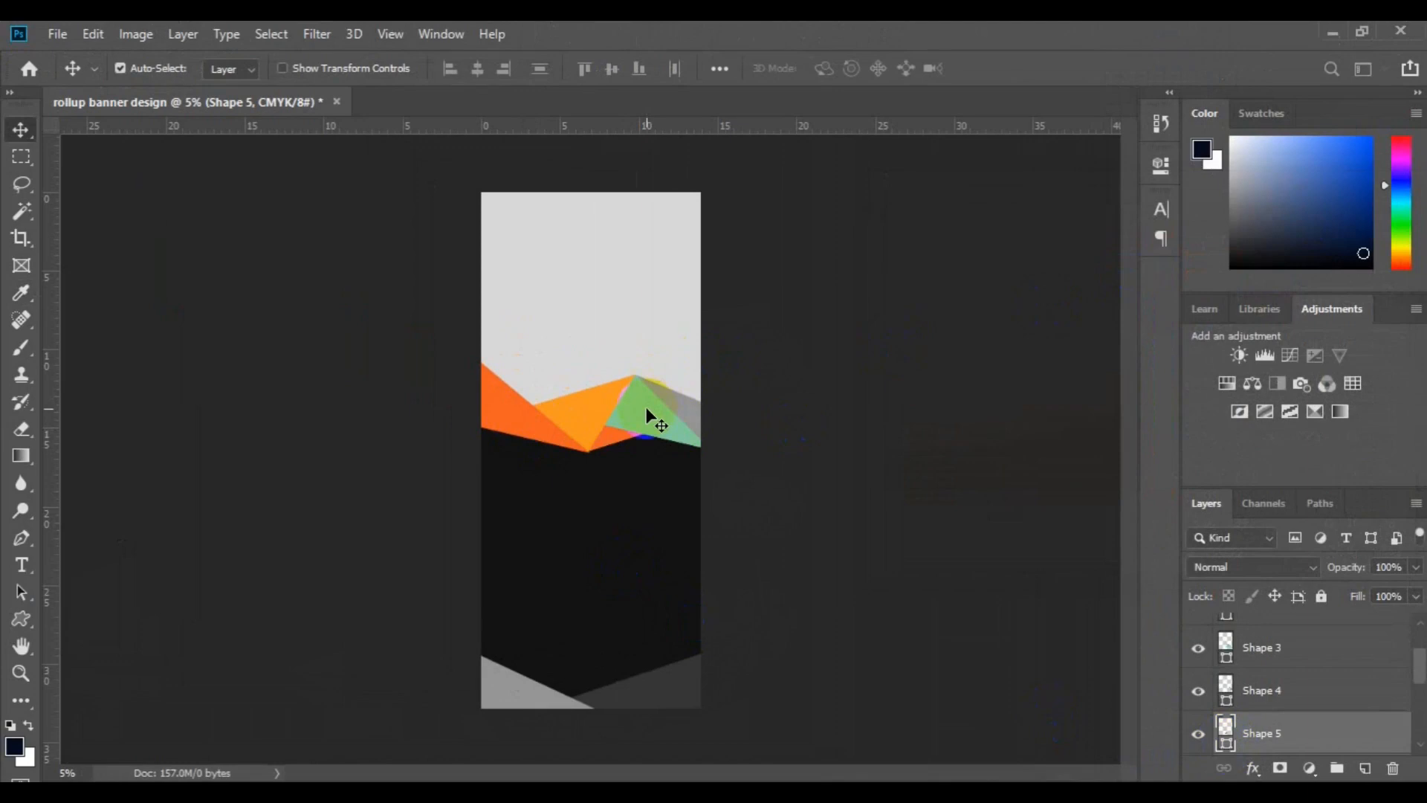
# Change the fill of the green ribbon piece, Shape 3, to orange f47521 sampled from the ribbon
pyautogui.click(646, 408)
pyautogui.click(960, 552)
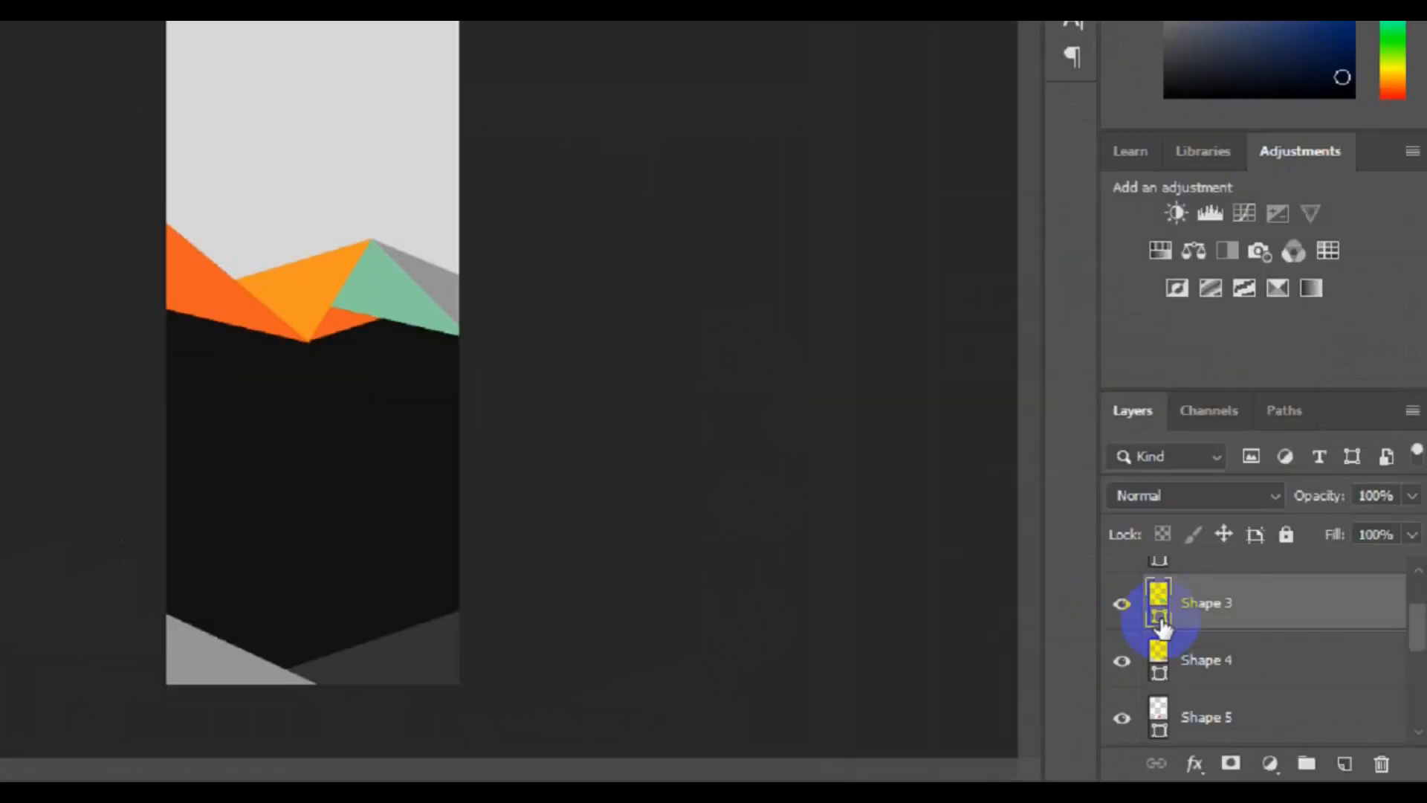
pyautogui.doubleClick(1026, 537)
pyautogui.click(617, 434)
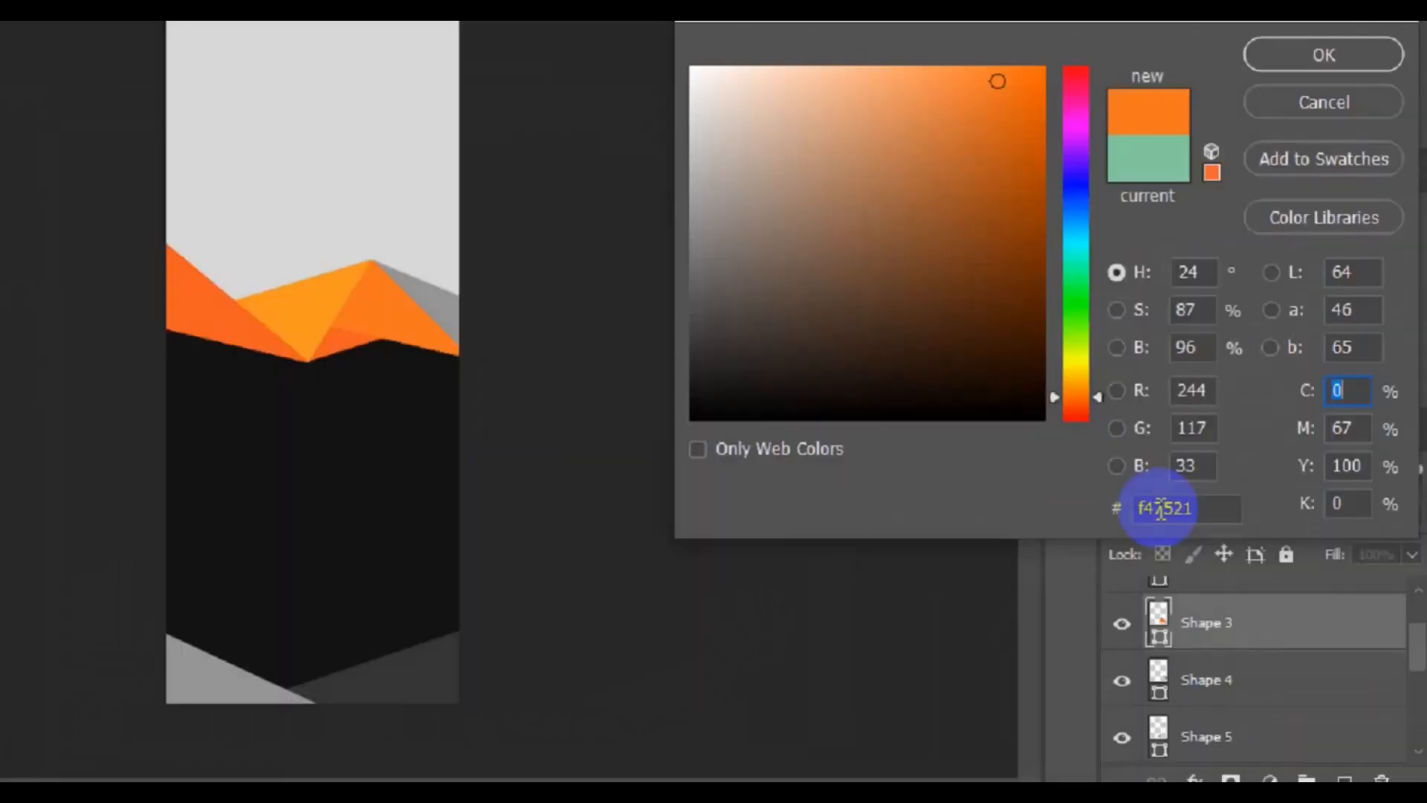
pyautogui.click(1259, 562)
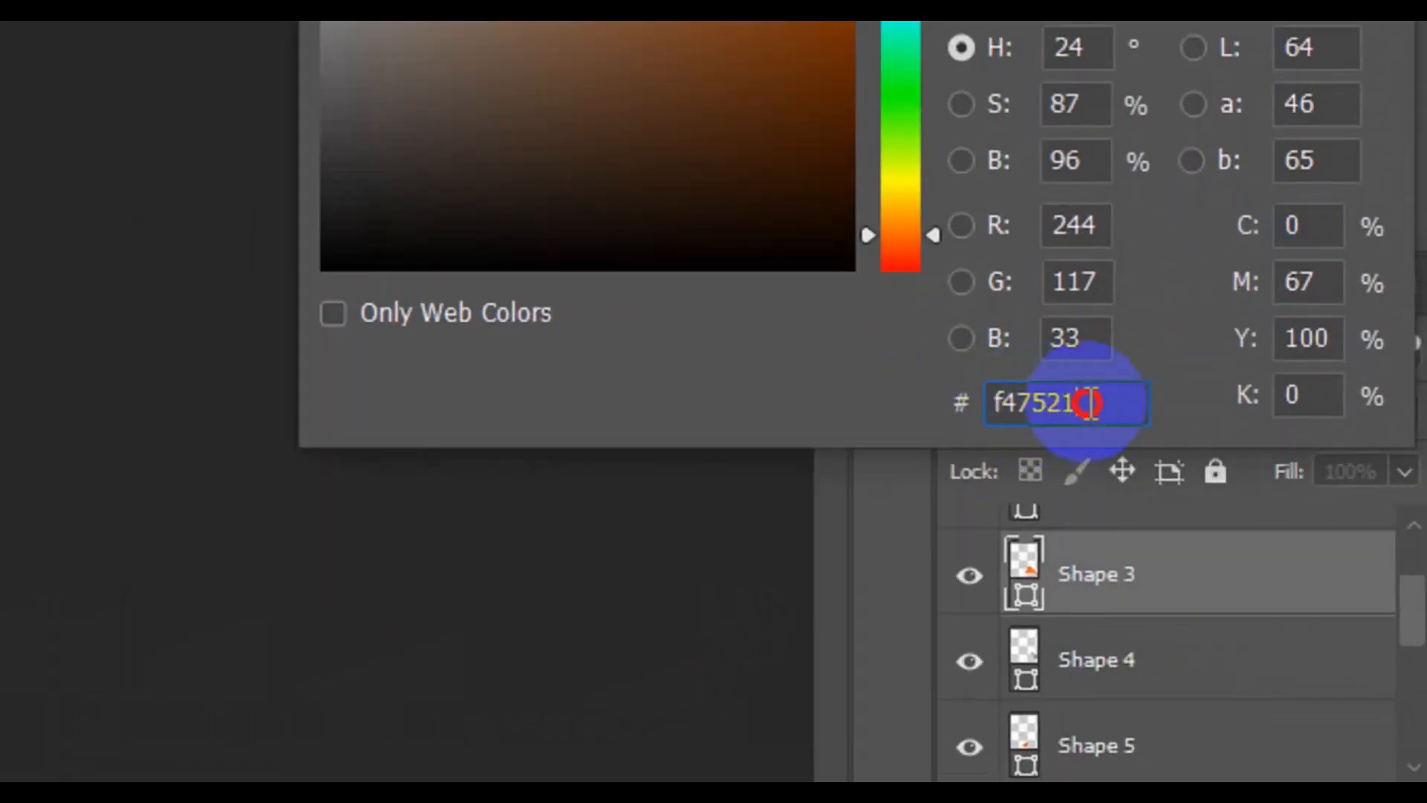
pyautogui.moveTo(1089, 403); pyautogui.dragTo(1000, 403)
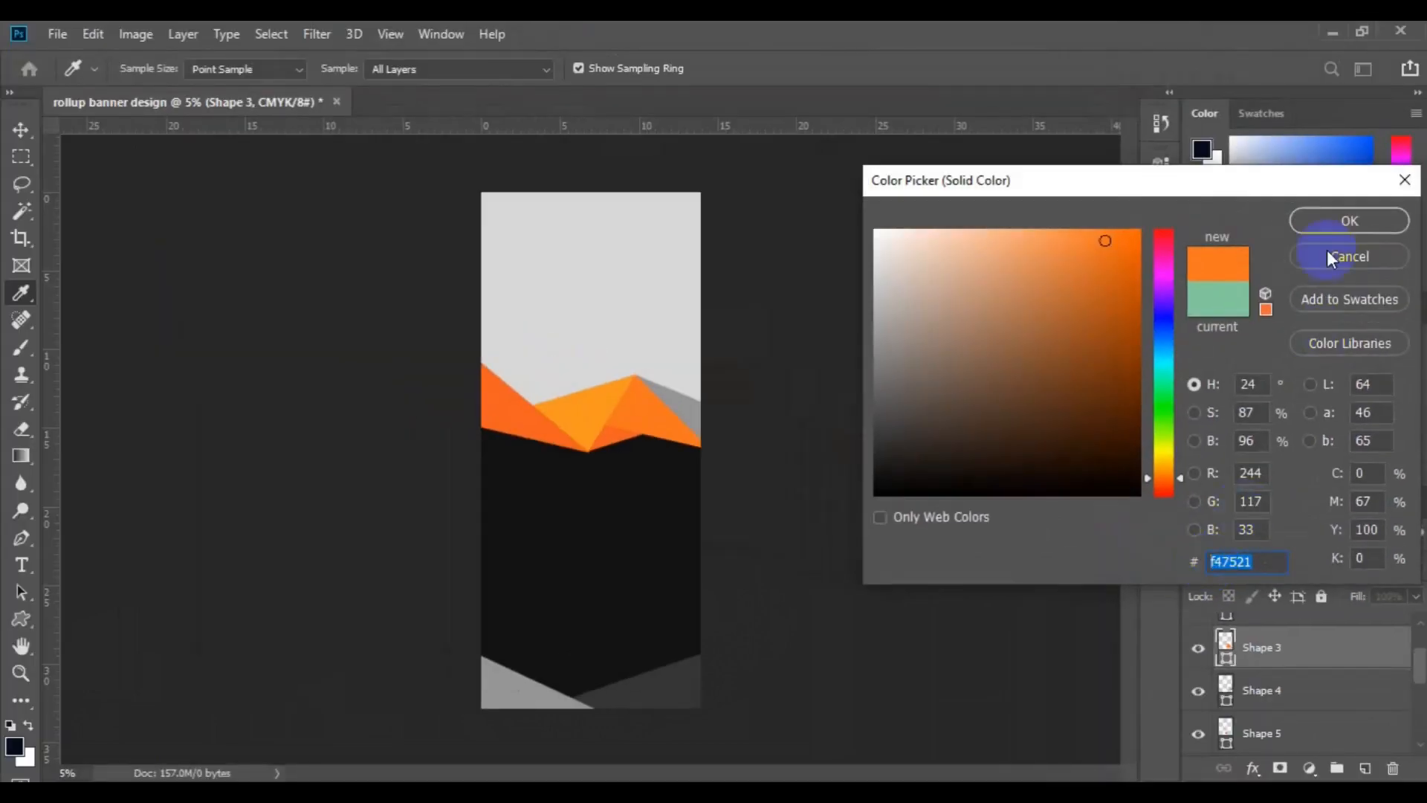
pyautogui.click(1330, 223)
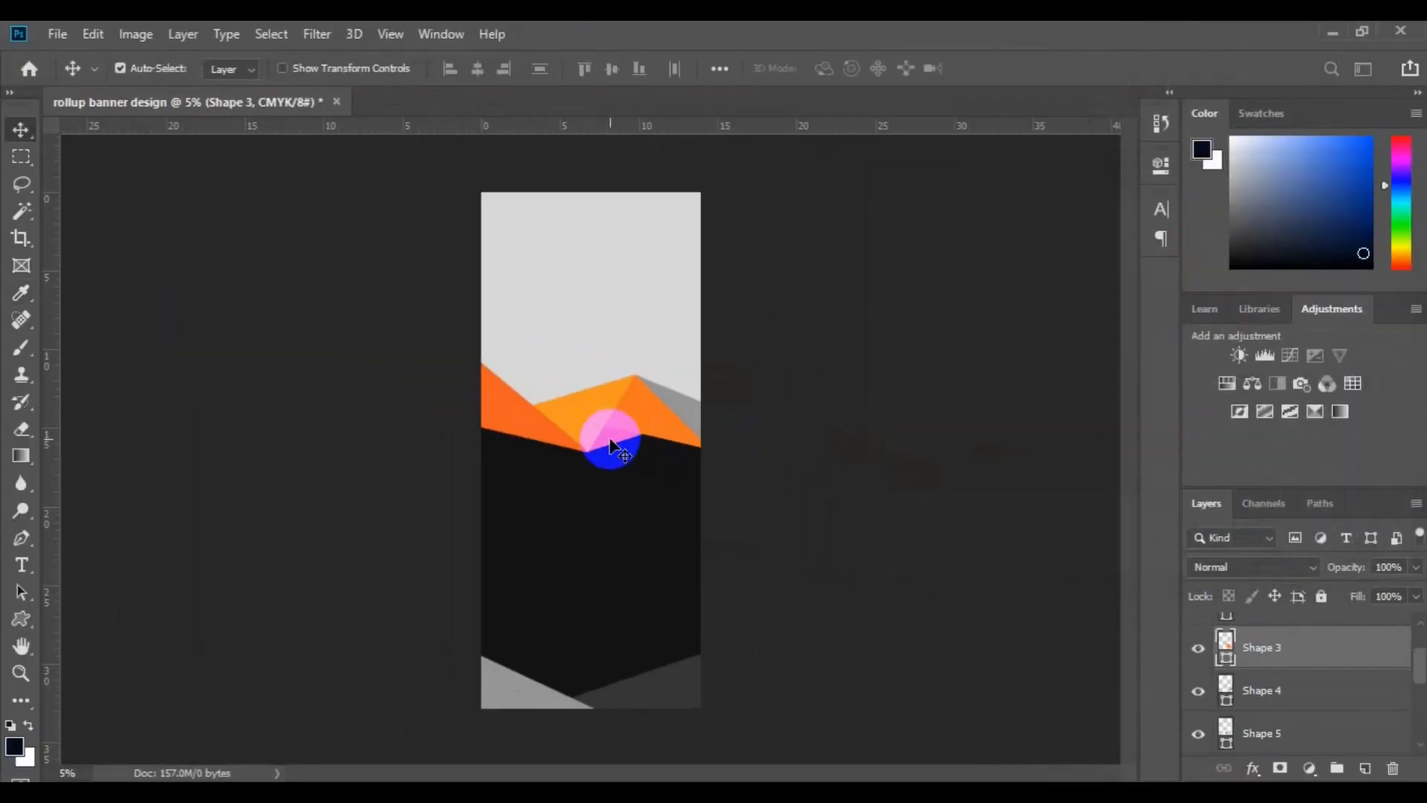
# Shift the hue of the small lower ribbon fold, Shape 5, to 0° for a red f12222 fill
pyautogui.click(610, 446)
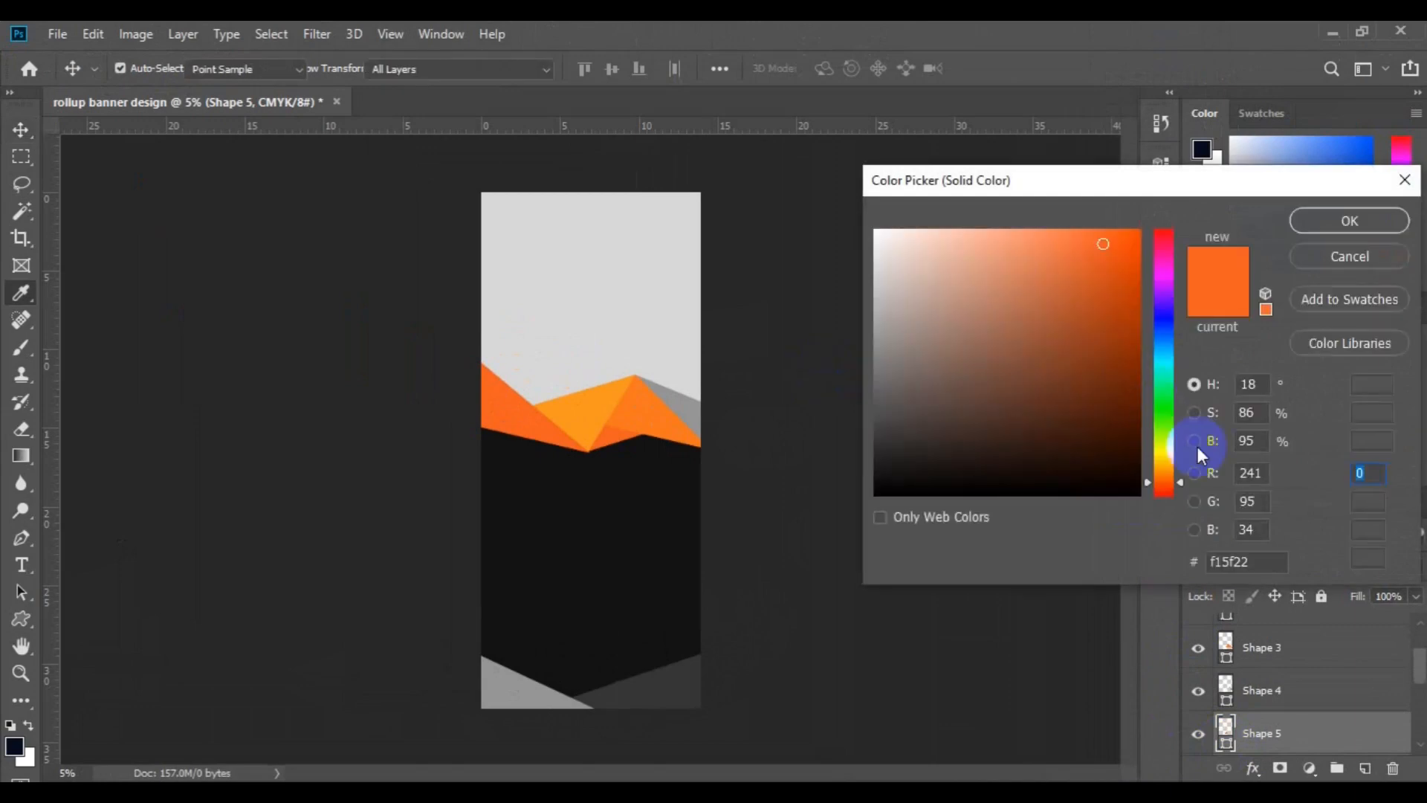
pyautogui.moveTo(1182, 481); pyautogui.dragTo(1181, 505)
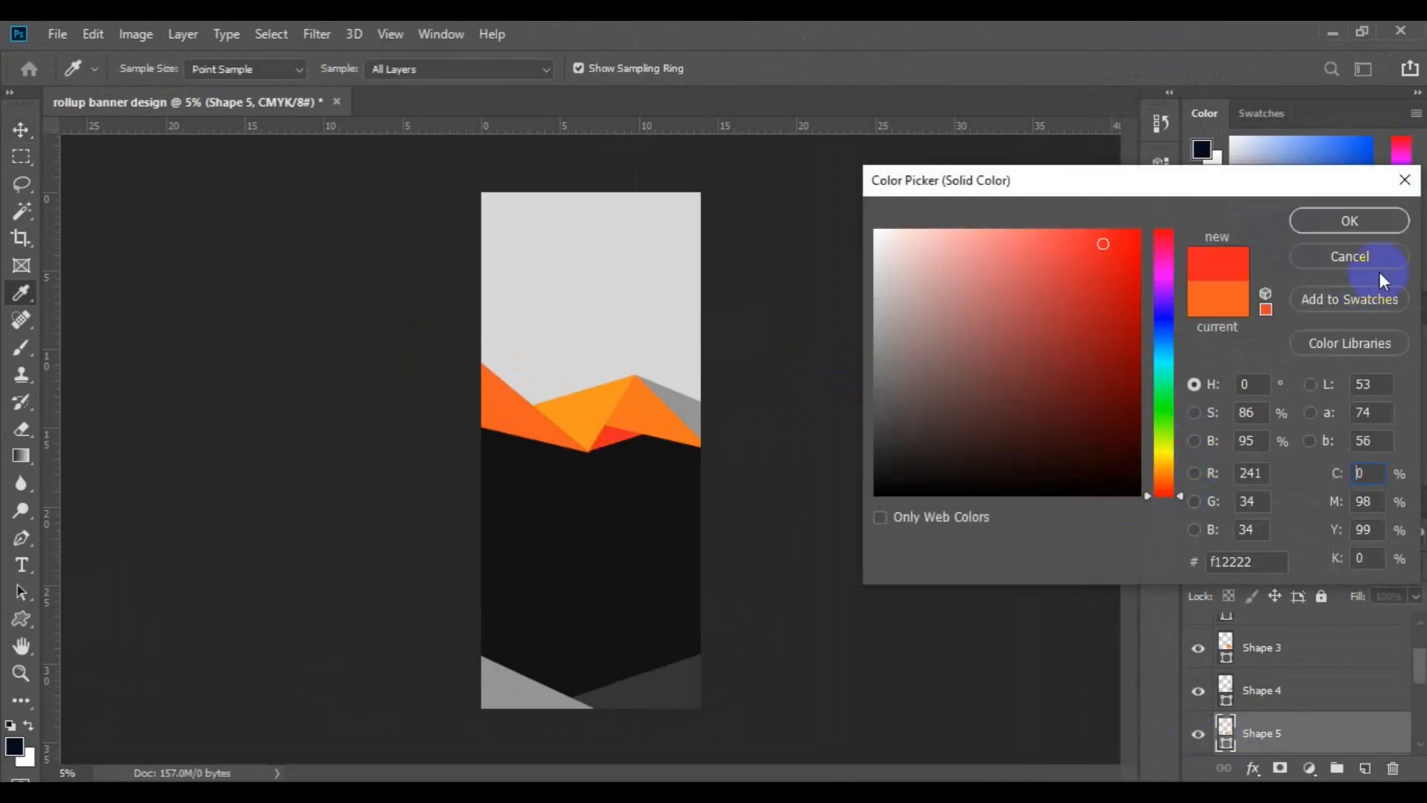
pyautogui.click(1334, 229)
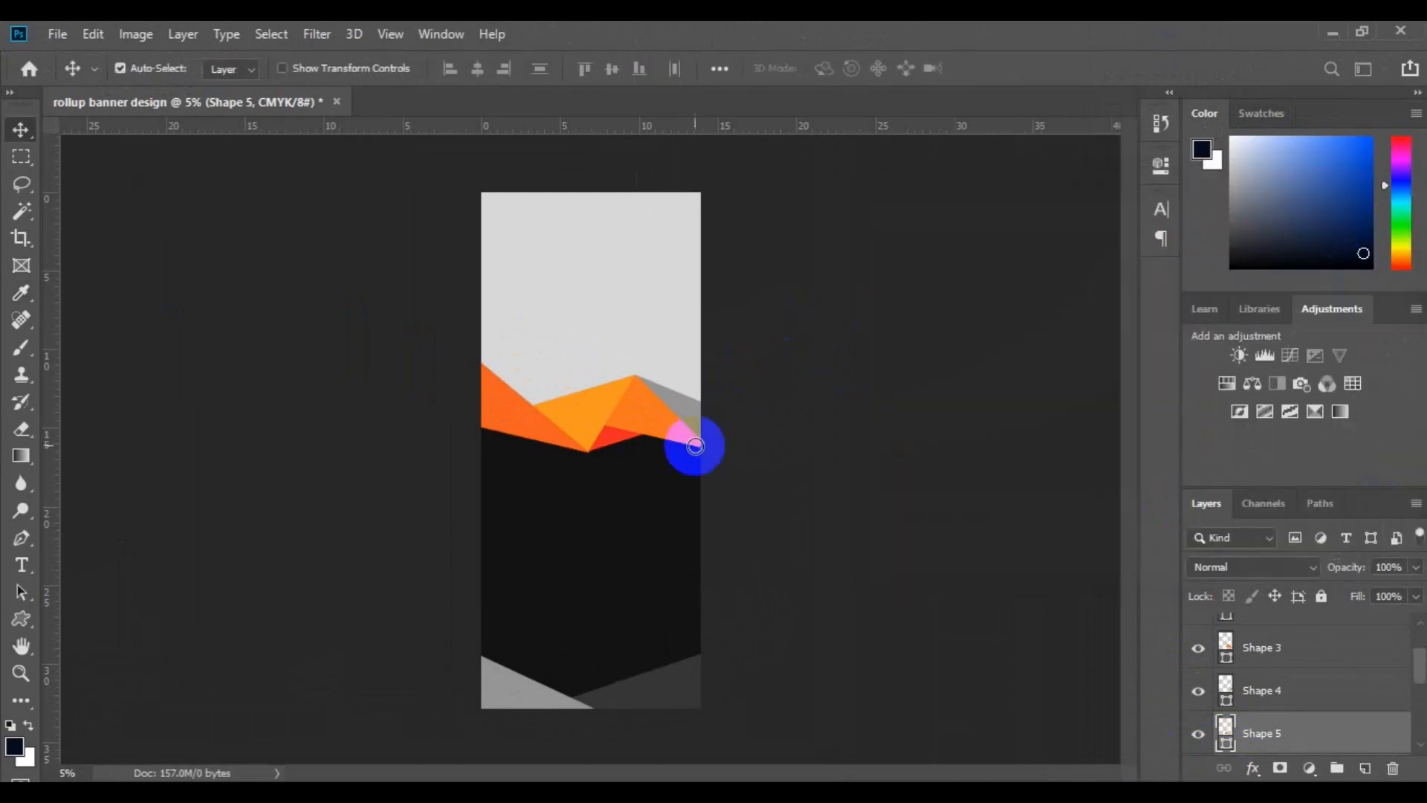
# Change the fill of the ribbon's rightmost gray piece, Shape 4, to red ee2725 sampled from the small lower fold
pyautogui.click(689, 406)
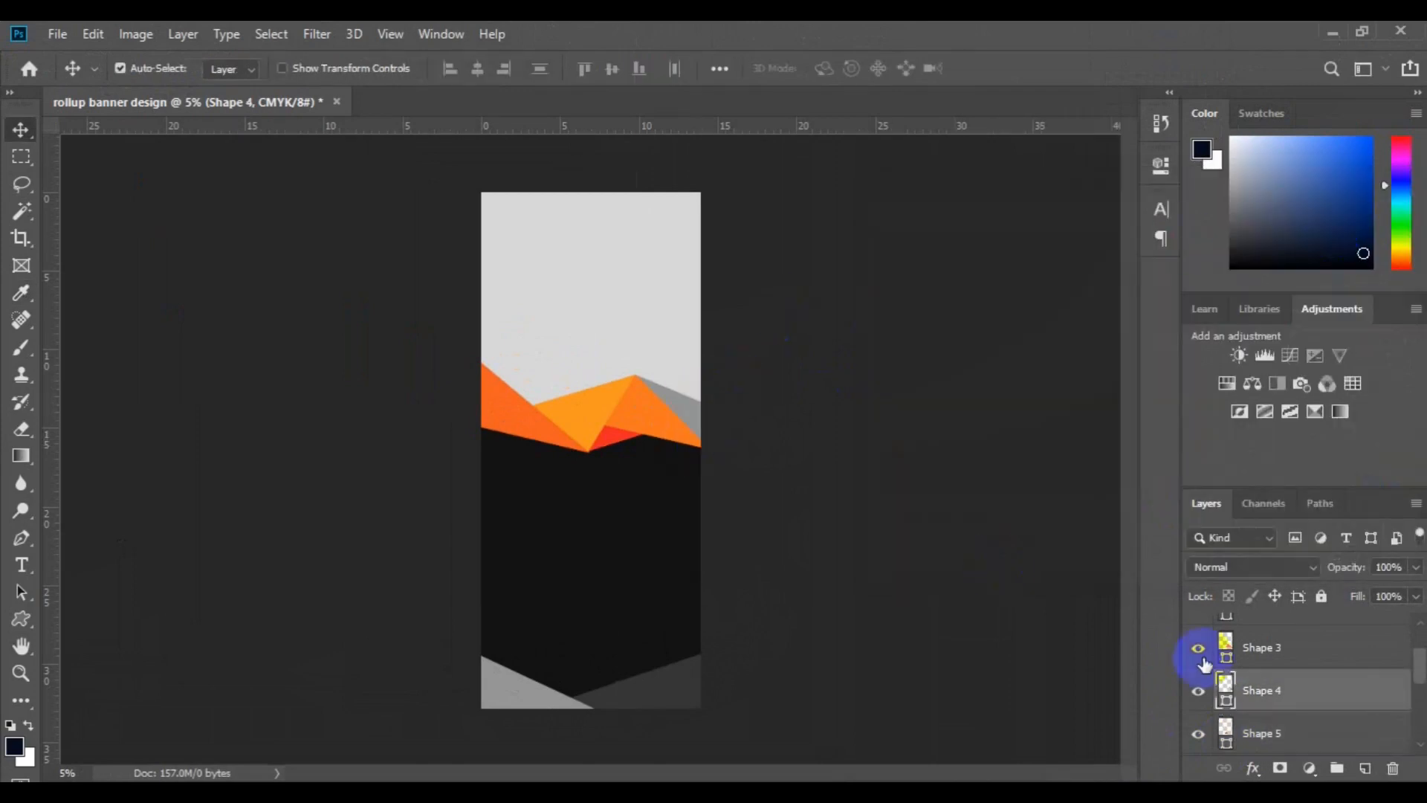
pyautogui.doubleClick(1224, 702)
pyautogui.click(615, 425)
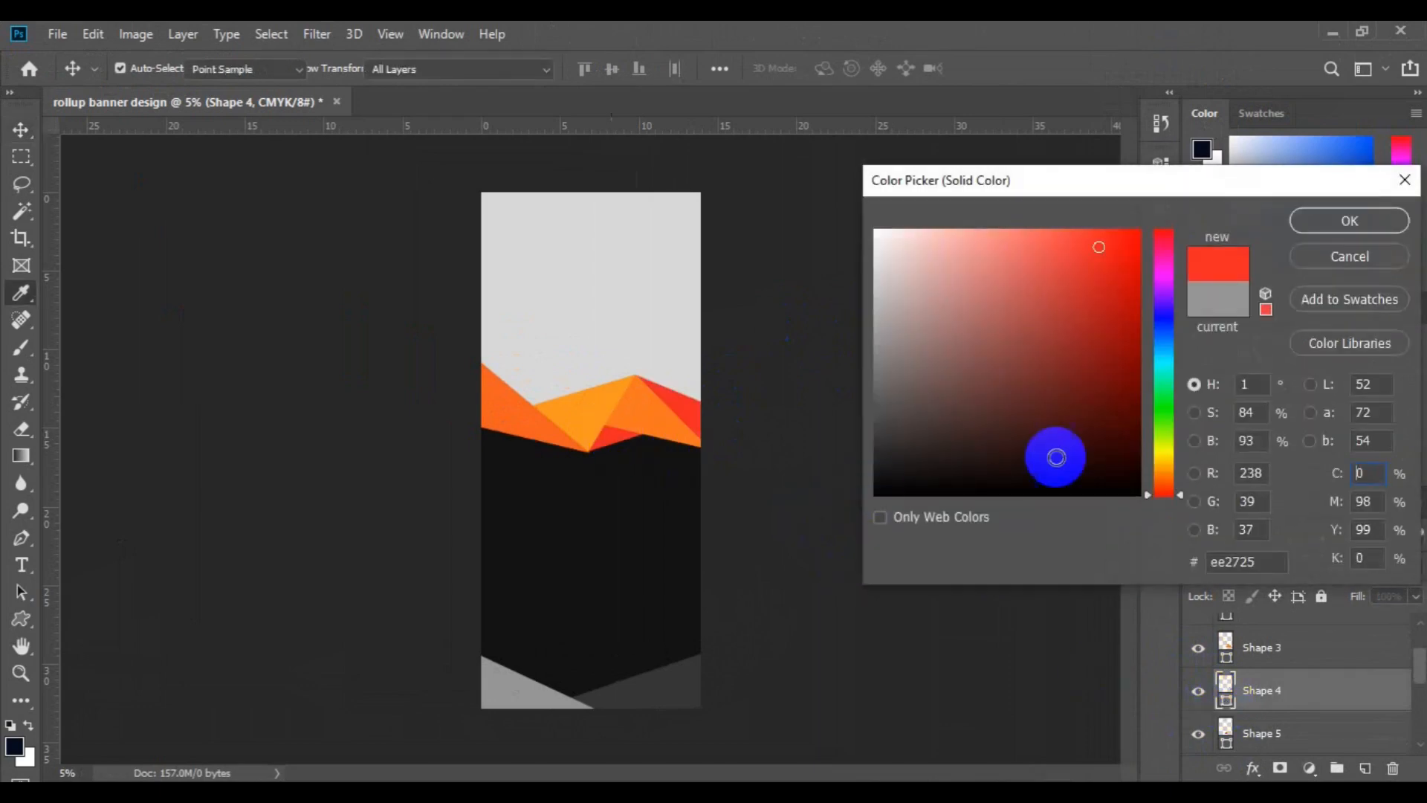
pyautogui.click(1335, 226)
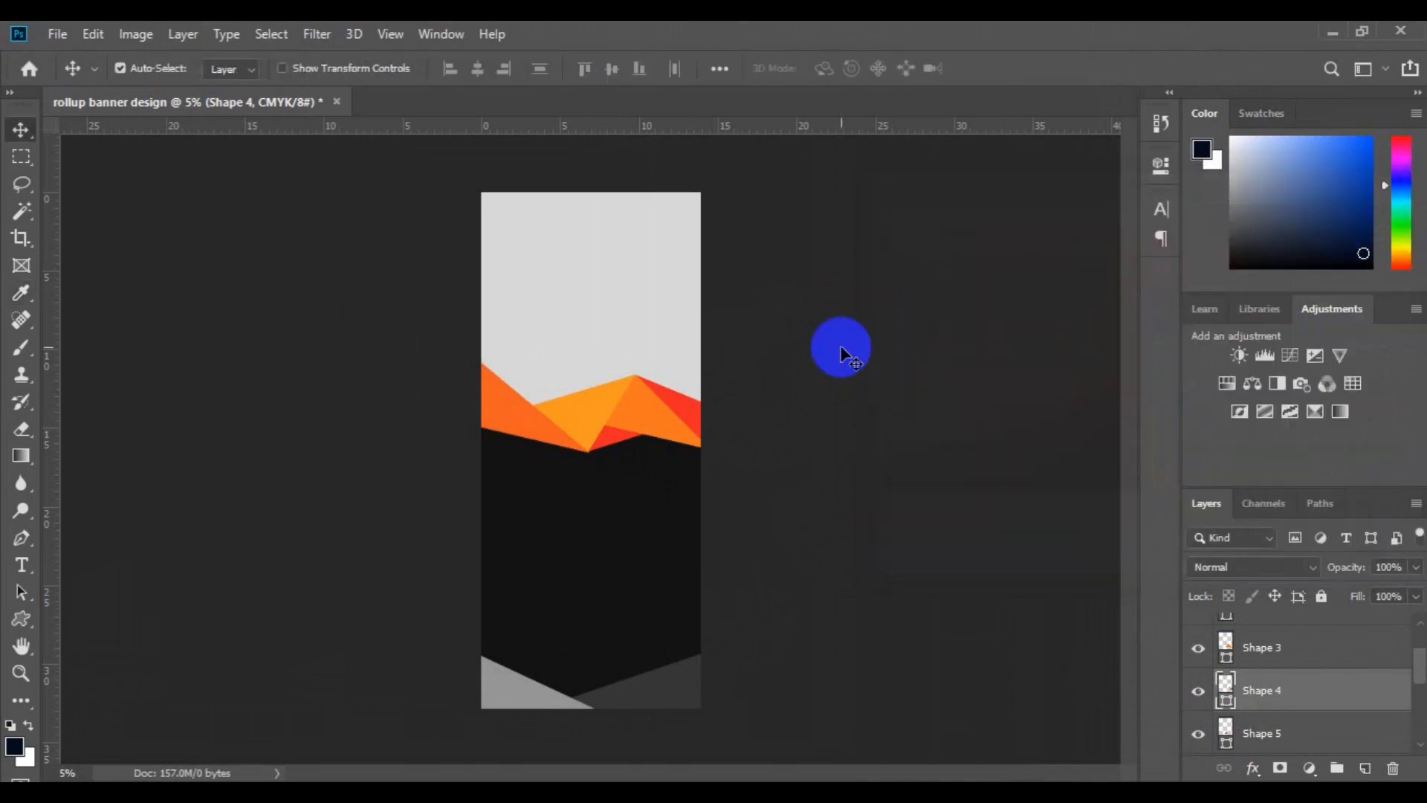
# Change the fill of the banner's bottom-left corner shape, Shape 6, to light orange f79720 sampled from the ribbon's middle piece
pyautogui.click(510, 702)
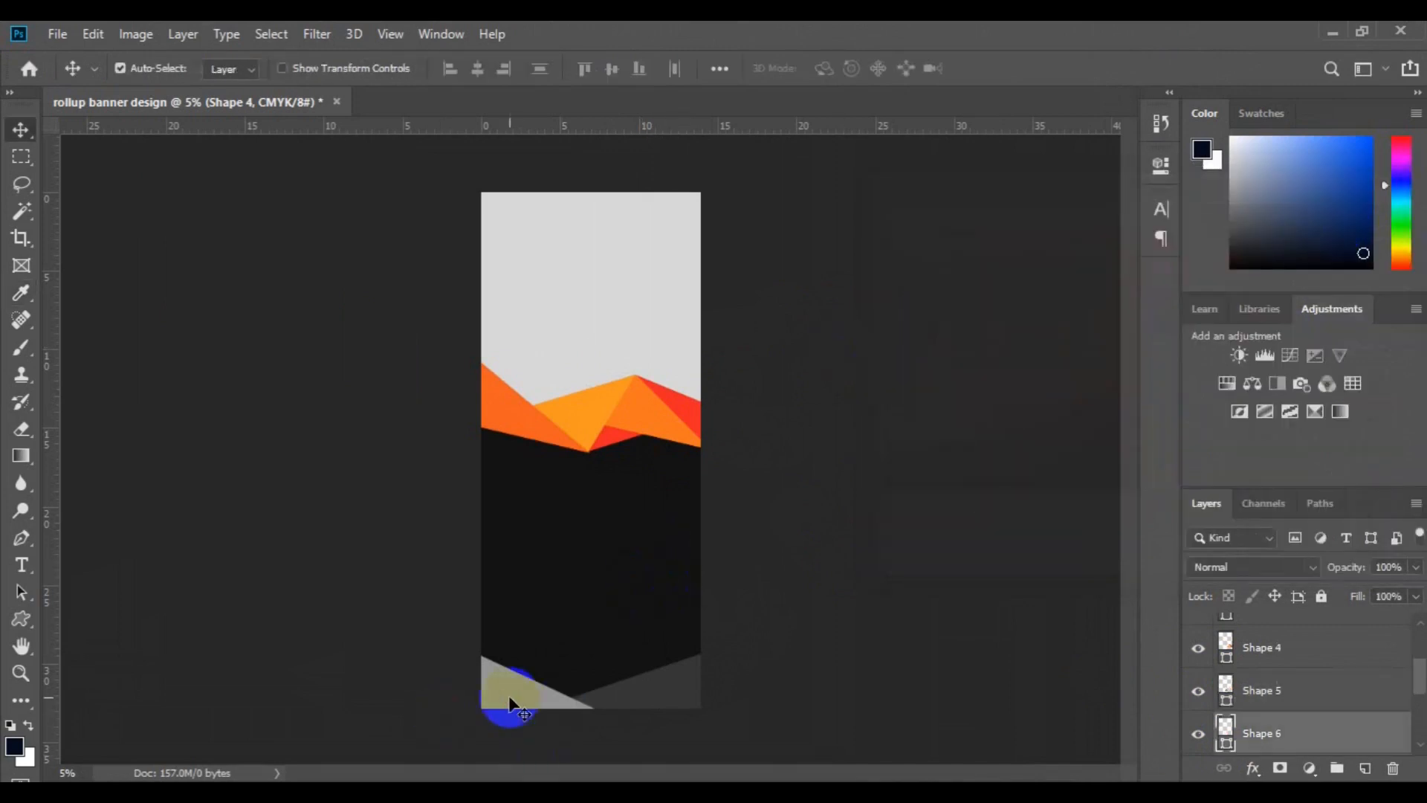
pyautogui.doubleClick(1226, 746)
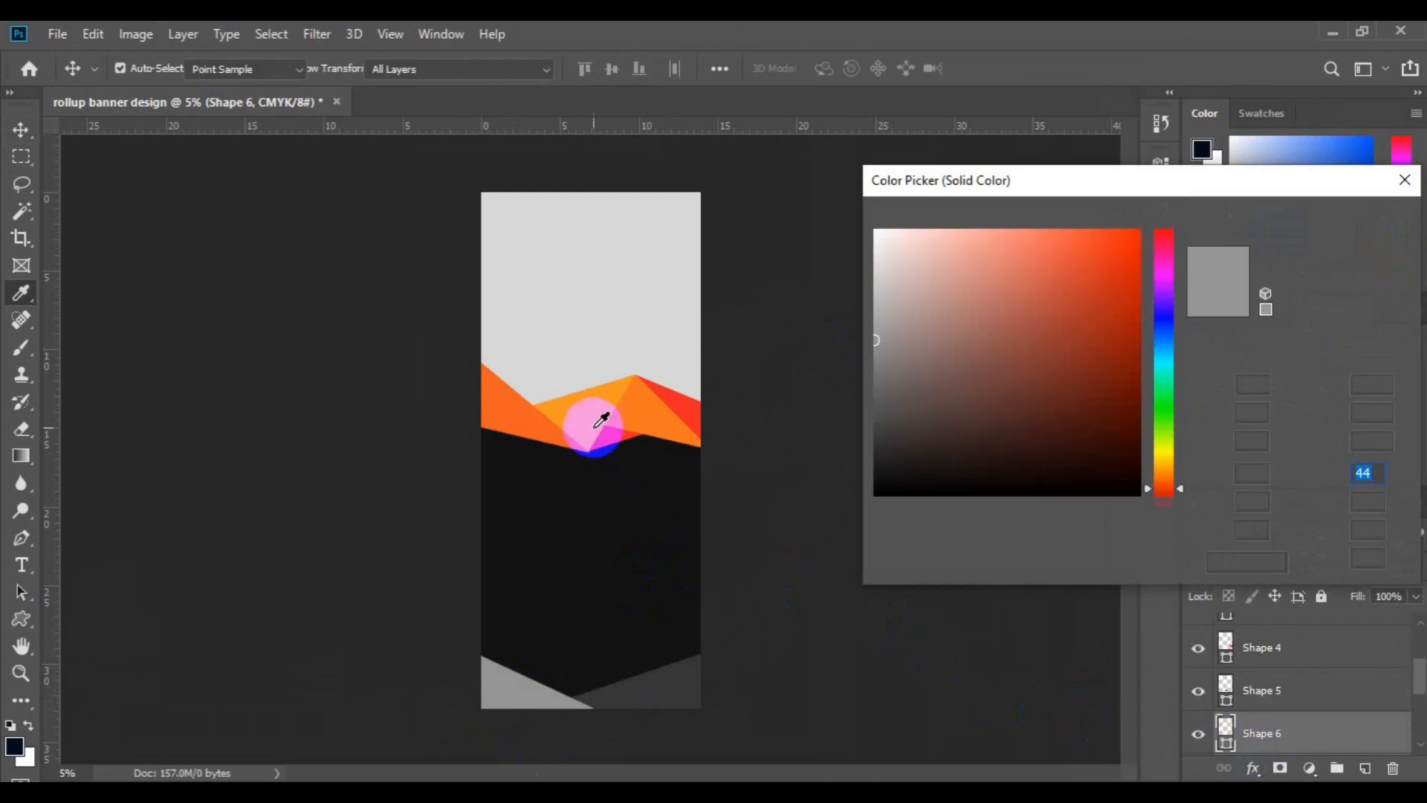
pyautogui.moveTo(600, 420); pyautogui.dragTo(637, 414)
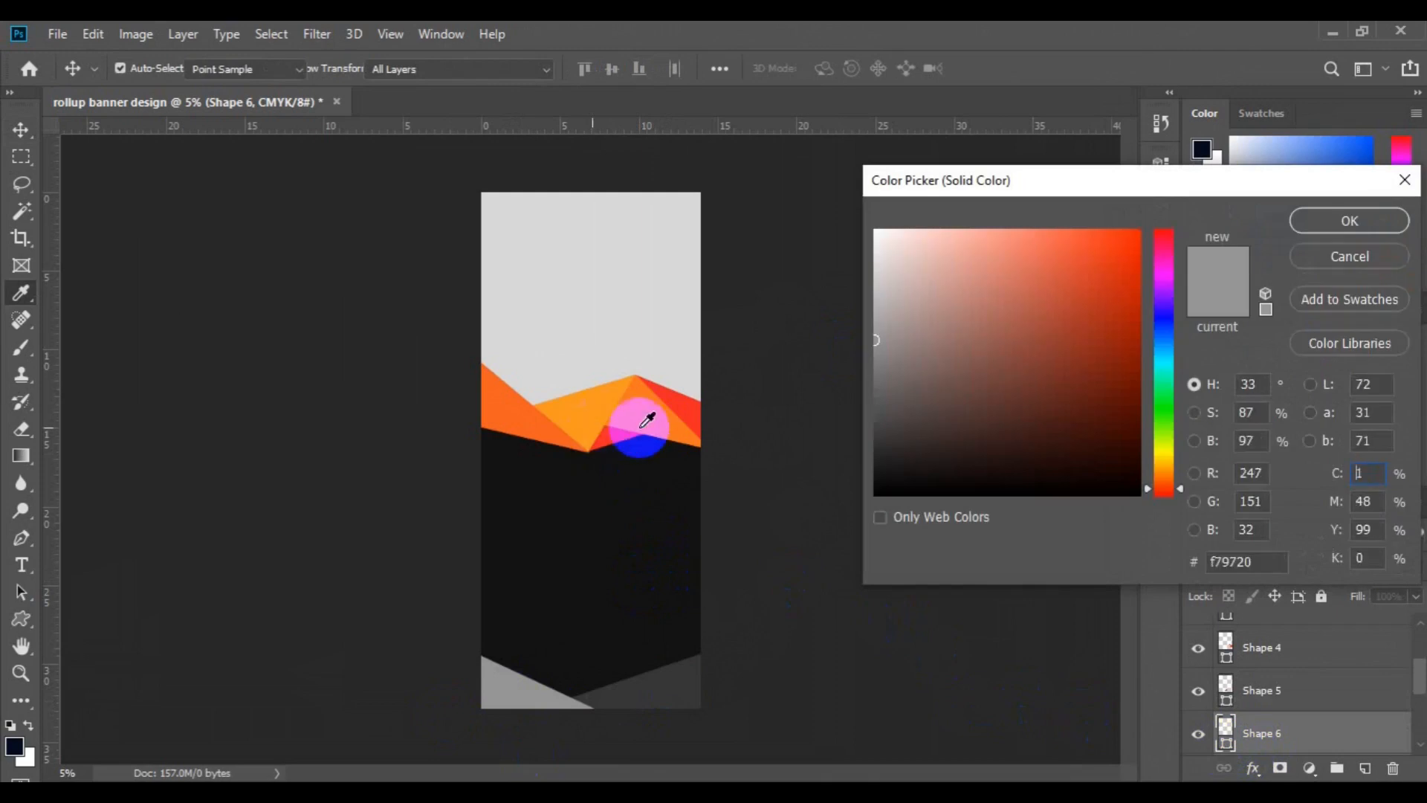
pyautogui.click(1349, 220)
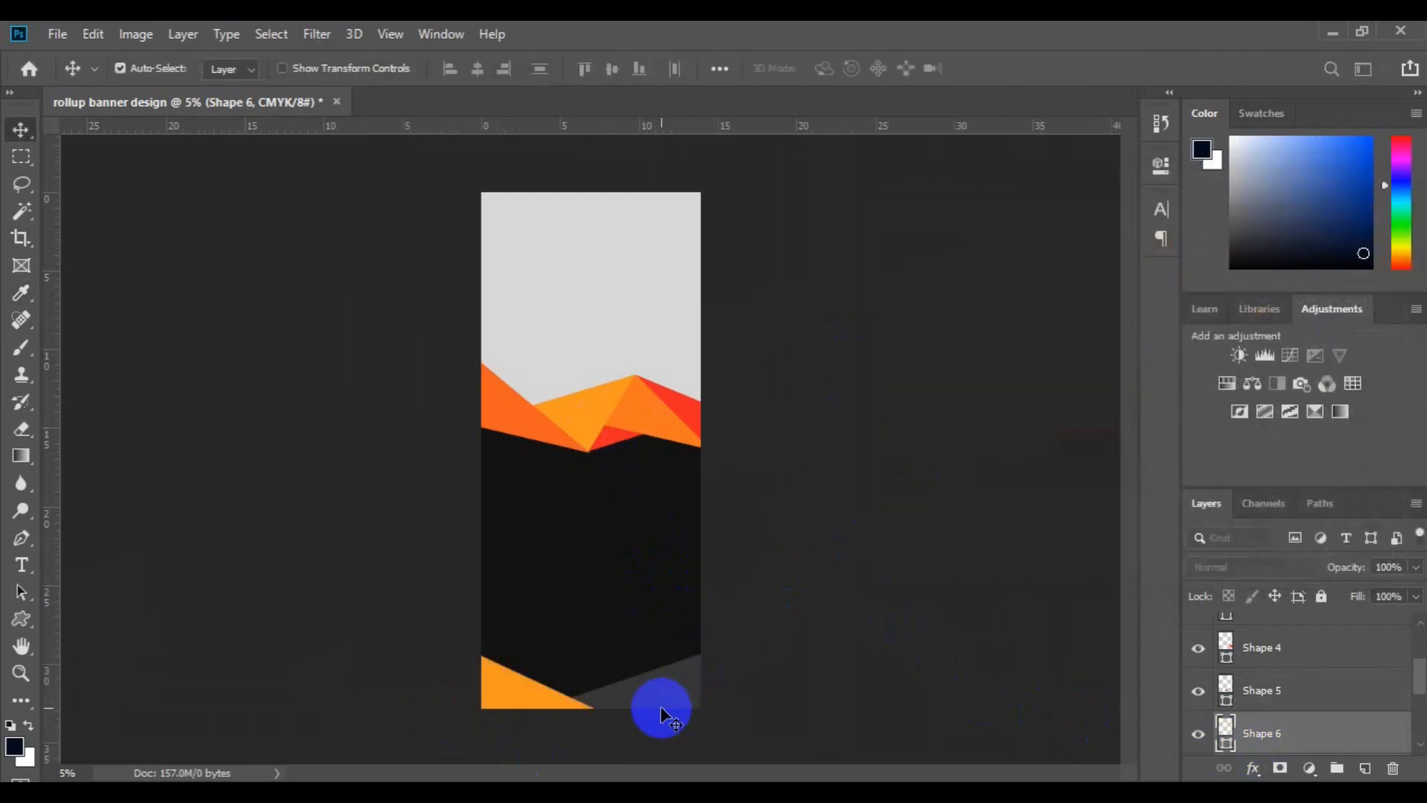
# Change the fill of the banner's bottom-right corner shape, Shape 7, to orange f15f22 sampled from the leftmost ribbon piece
pyautogui.click(1264, 718)
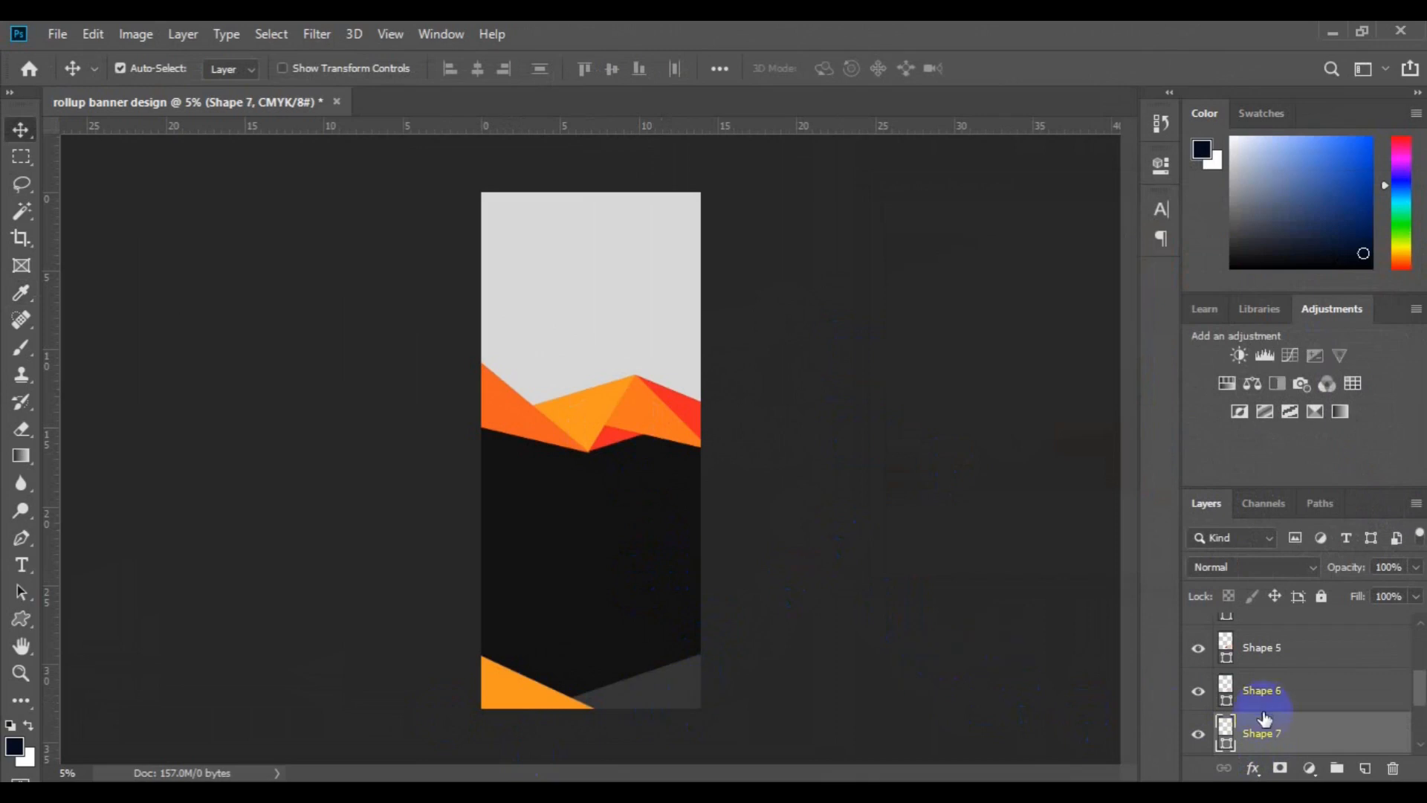
pyautogui.doubleClick(1225, 727)
pyautogui.click(506, 406)
pyautogui.moveTo(510, 407); pyautogui.dragTo(1262, 246)
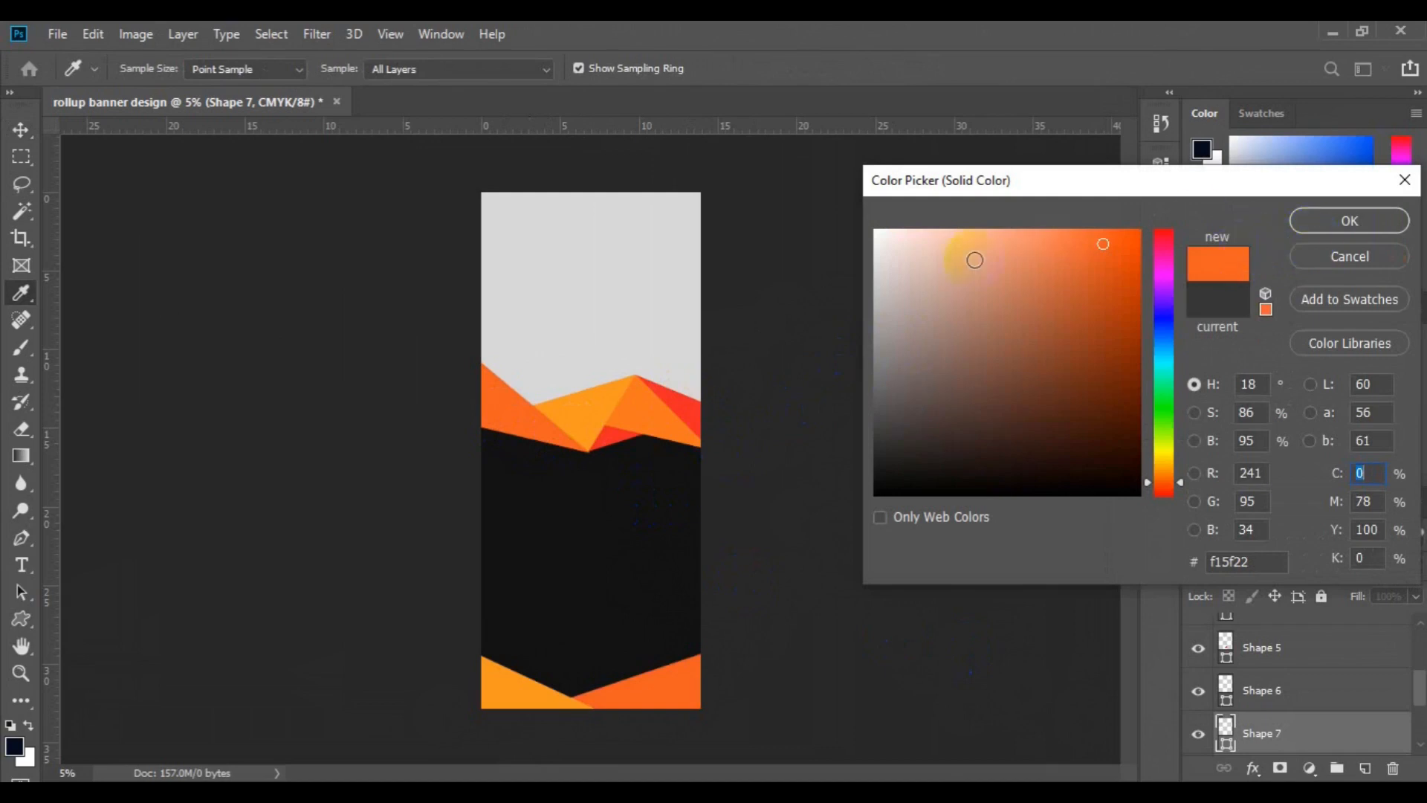
pyautogui.click(1323, 223)
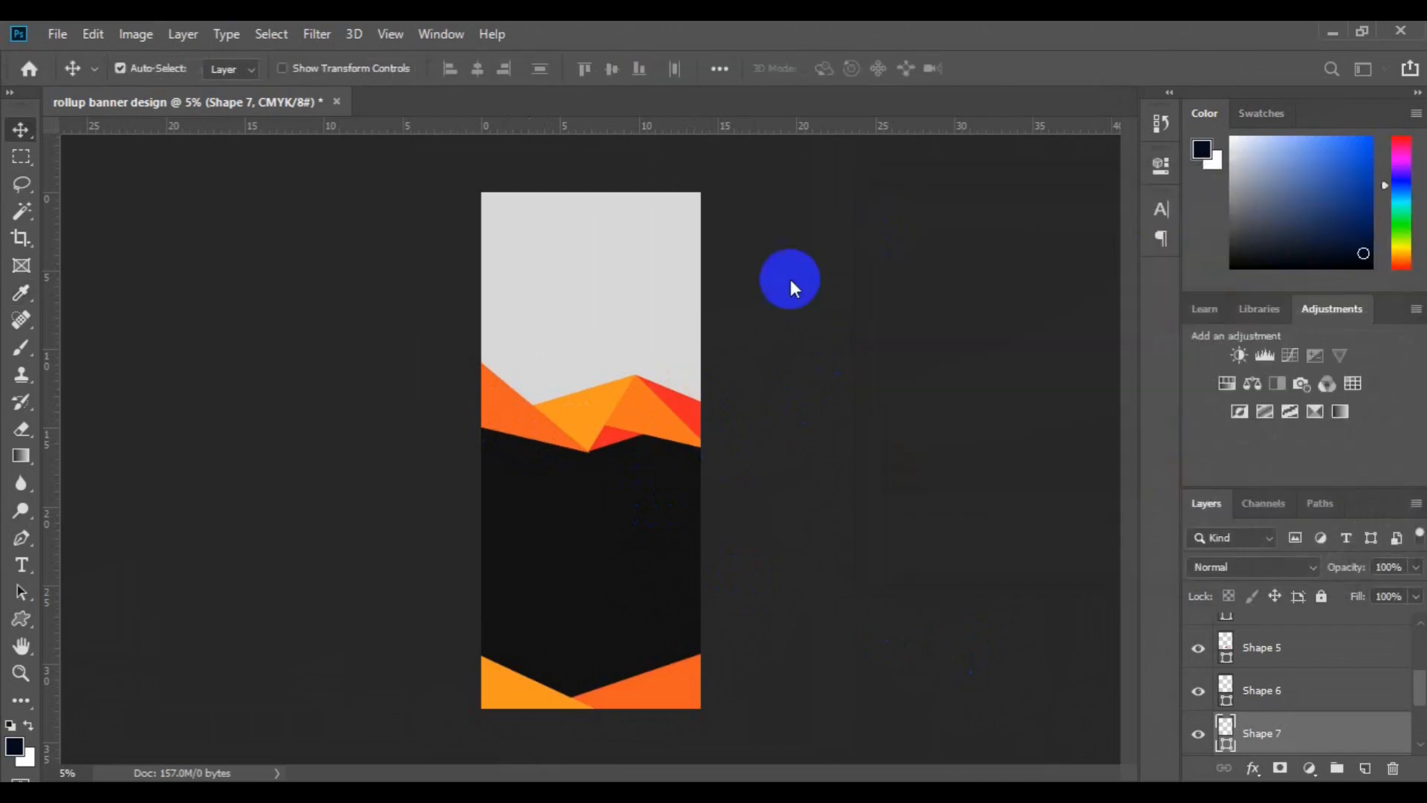
# Change the fill of the near-black lower background shape, Shape 9, to dark navy 000e1e
pyautogui.click(553, 605)
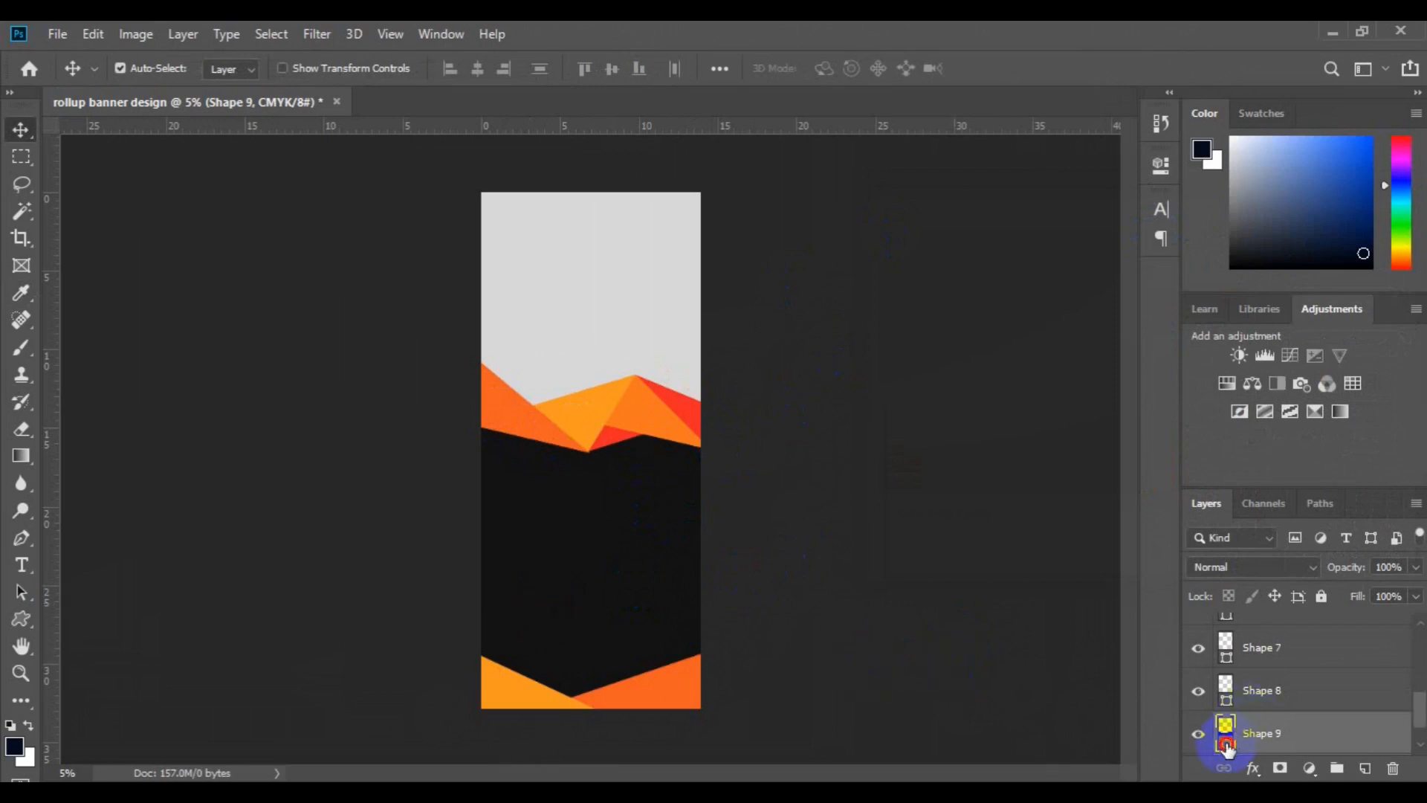
pyautogui.doubleClick(1227, 746)
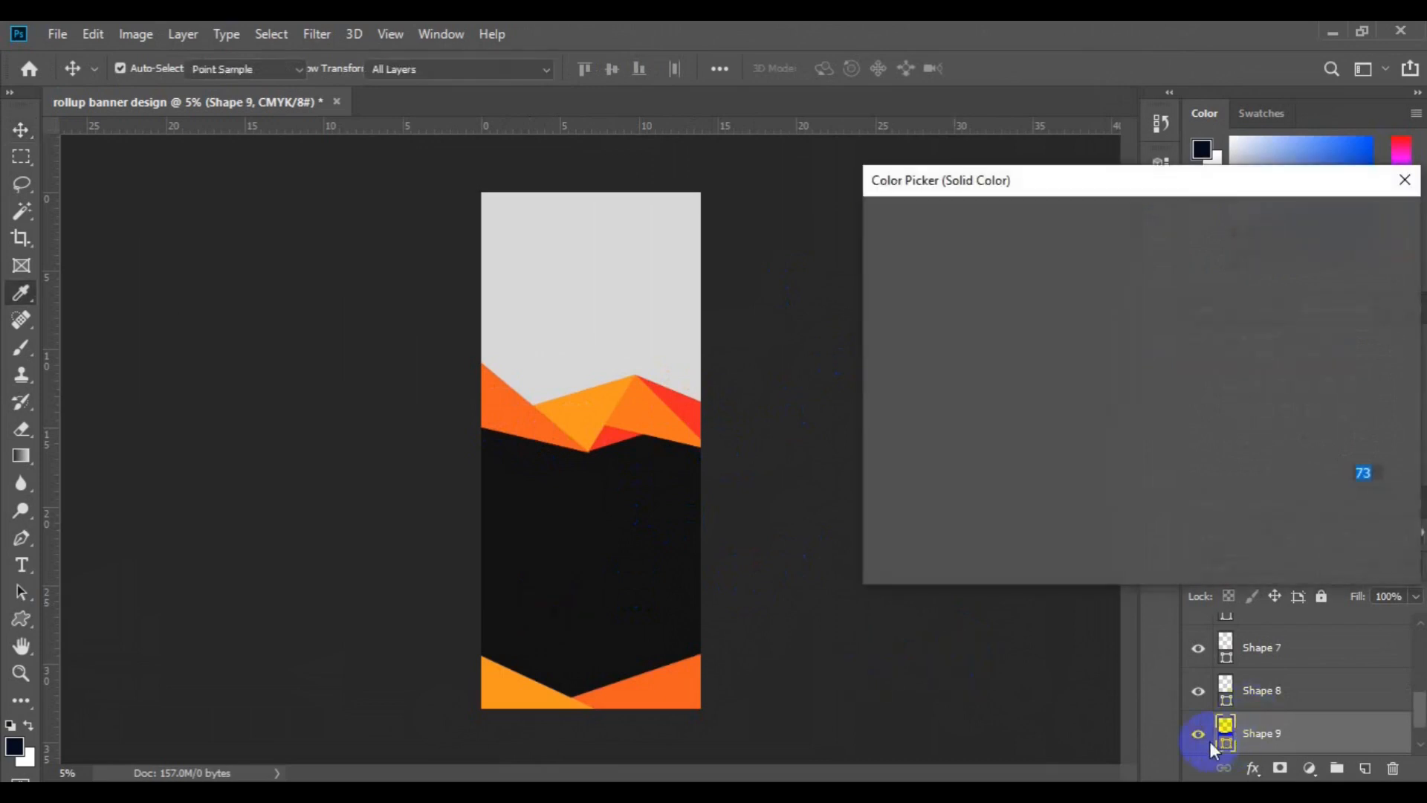
pyautogui.click(1164, 339)
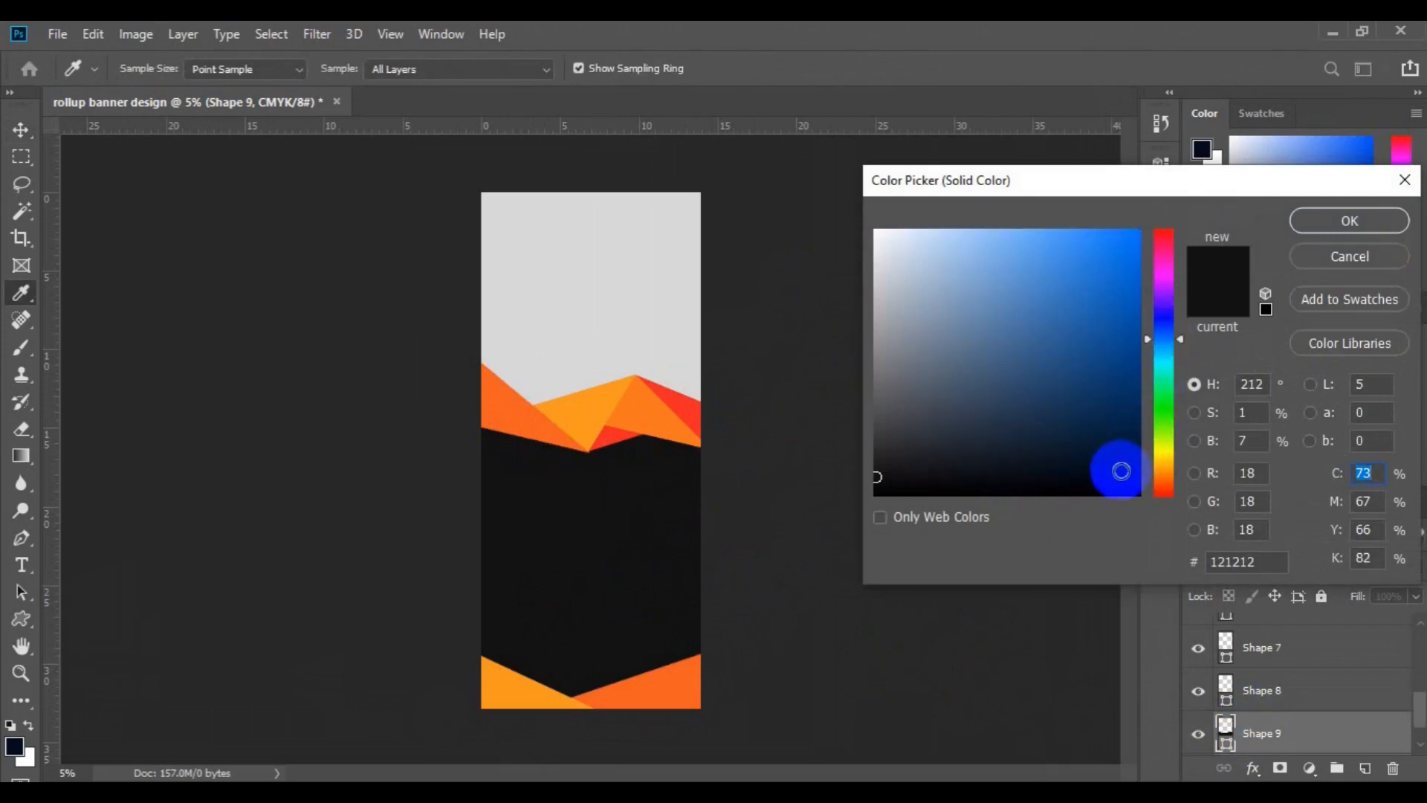
pyautogui.click(1121, 471)
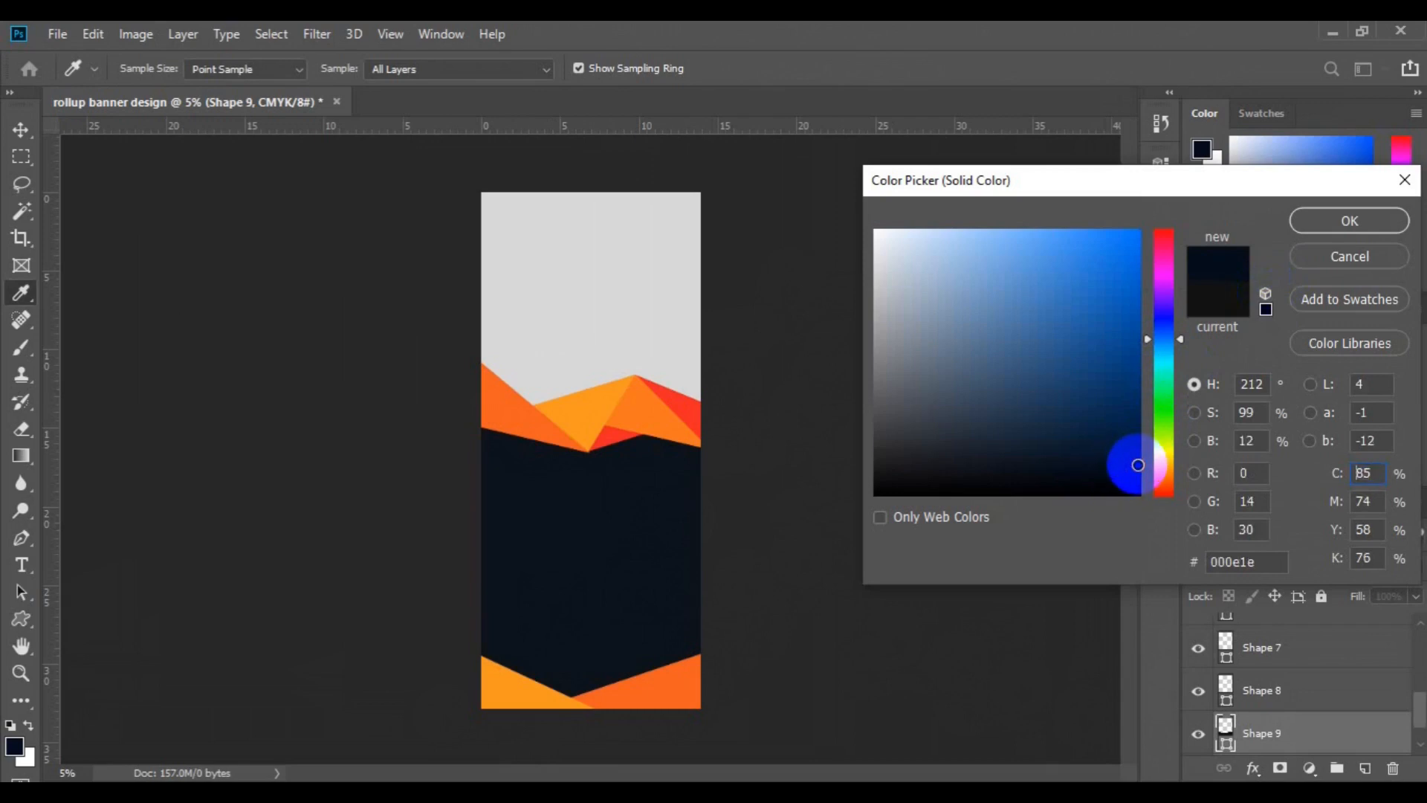
pyautogui.click(1317, 227)
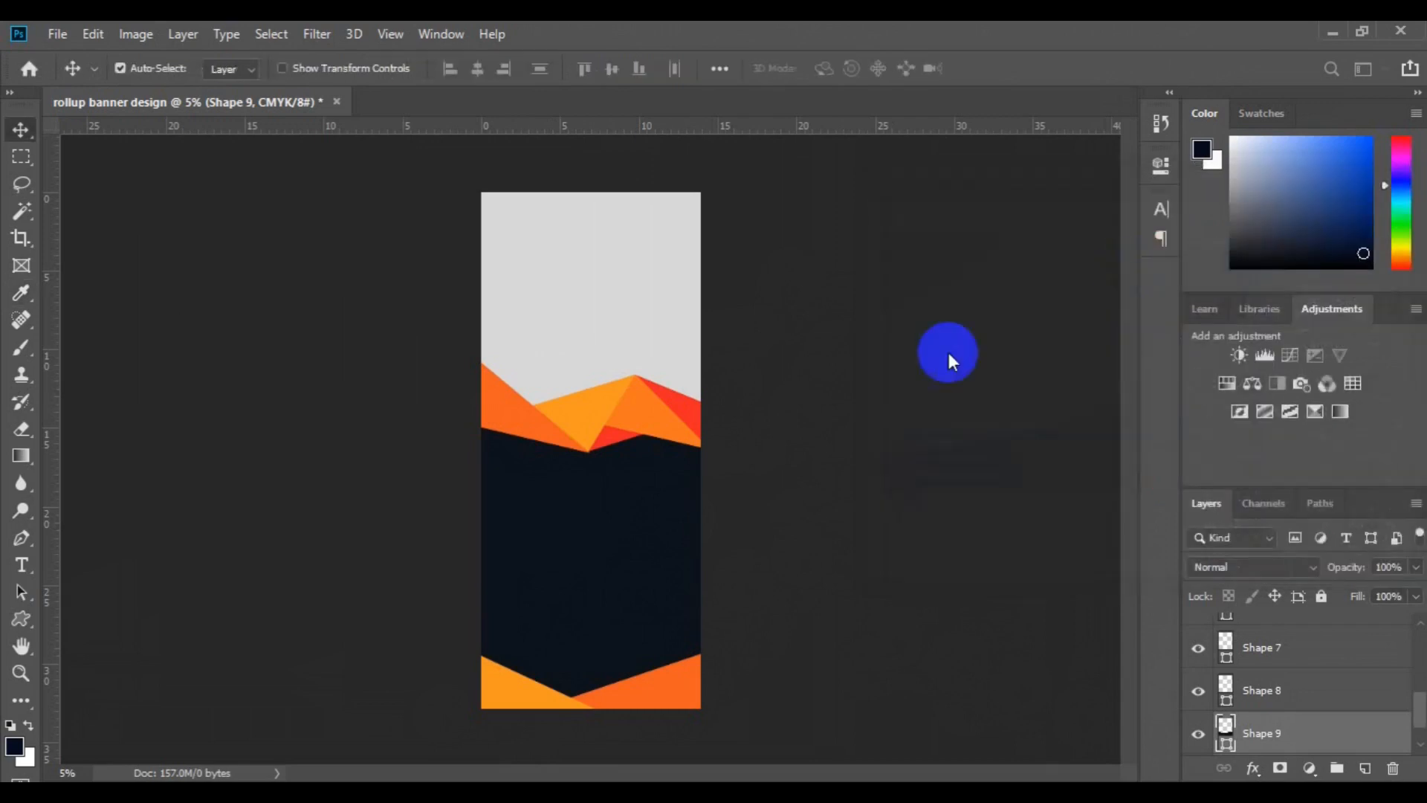
# Place the city-wallpaper-7 image as an embedded object directly above the light gray upper background shape, Shape 8
pyautogui.moveTo(691, 345); pyautogui.dragTo(554, 318)
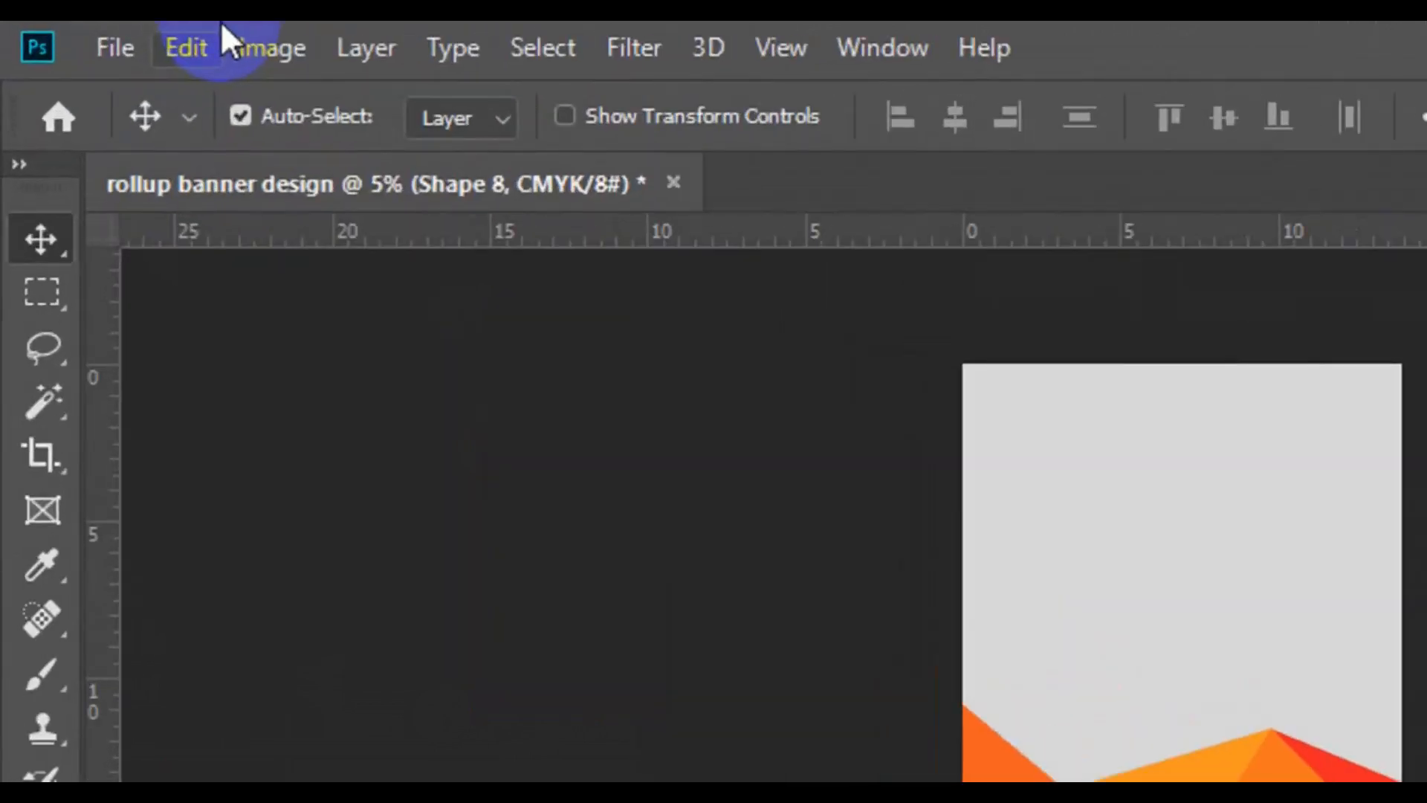
pyautogui.click(68, 35)
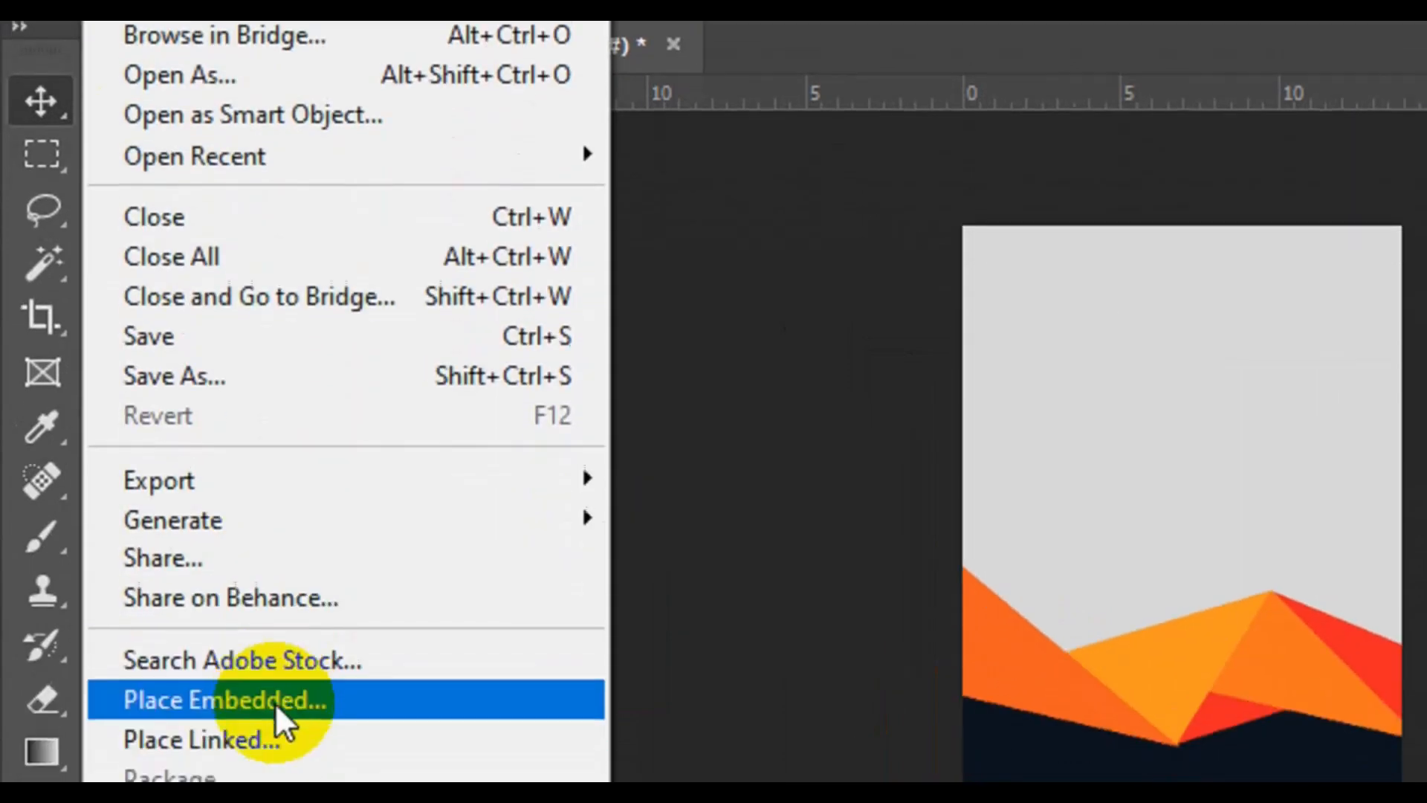
pyautogui.click(283, 595)
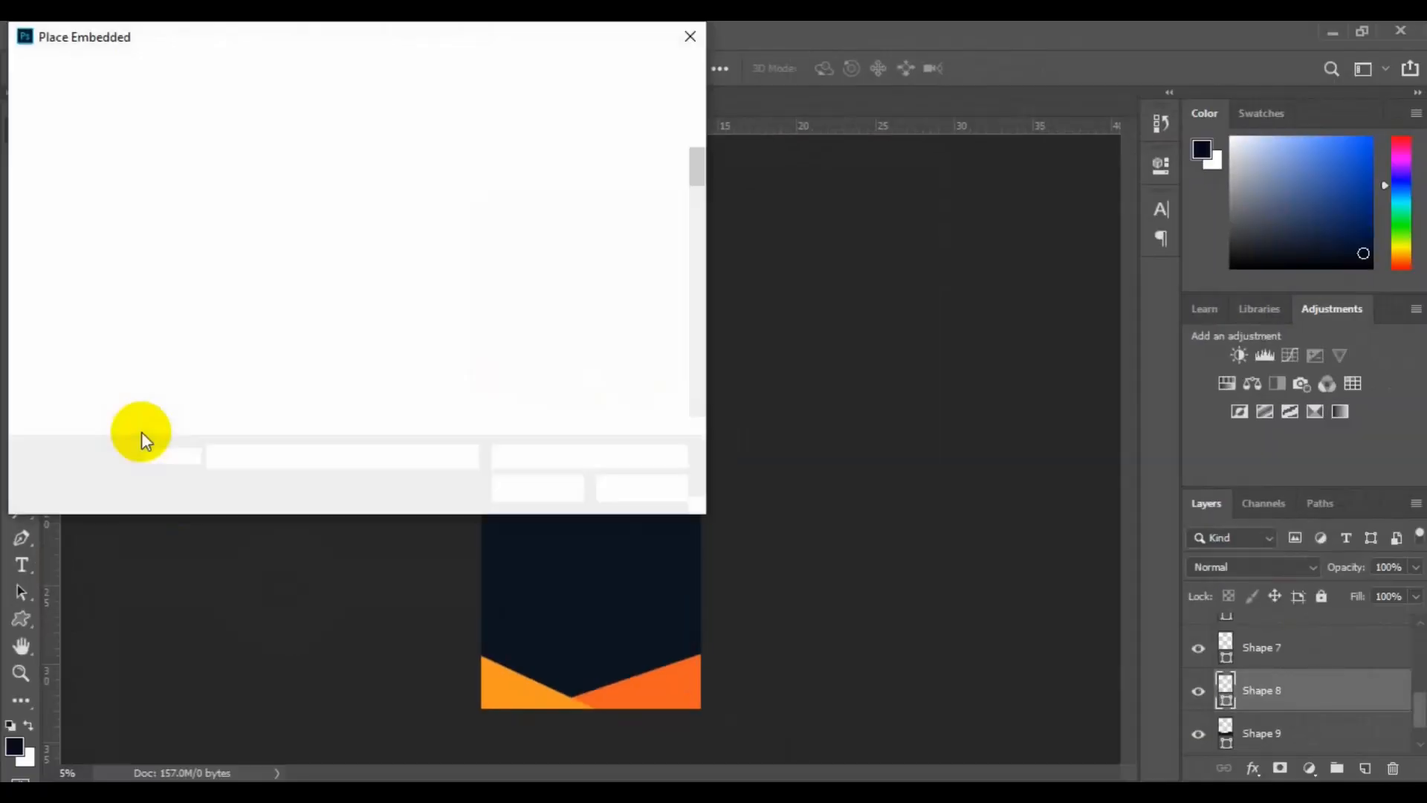
pyautogui.doubleClick(471, 357)
pyautogui.scroll(-6, 694, 415)
pyautogui.click(694, 416)
pyautogui.click(694, 416)
pyautogui.click(694, 416)
pyautogui.click(694, 416)
pyautogui.click(698, 208)
pyautogui.click(288, 212)
pyautogui.click(523, 486)
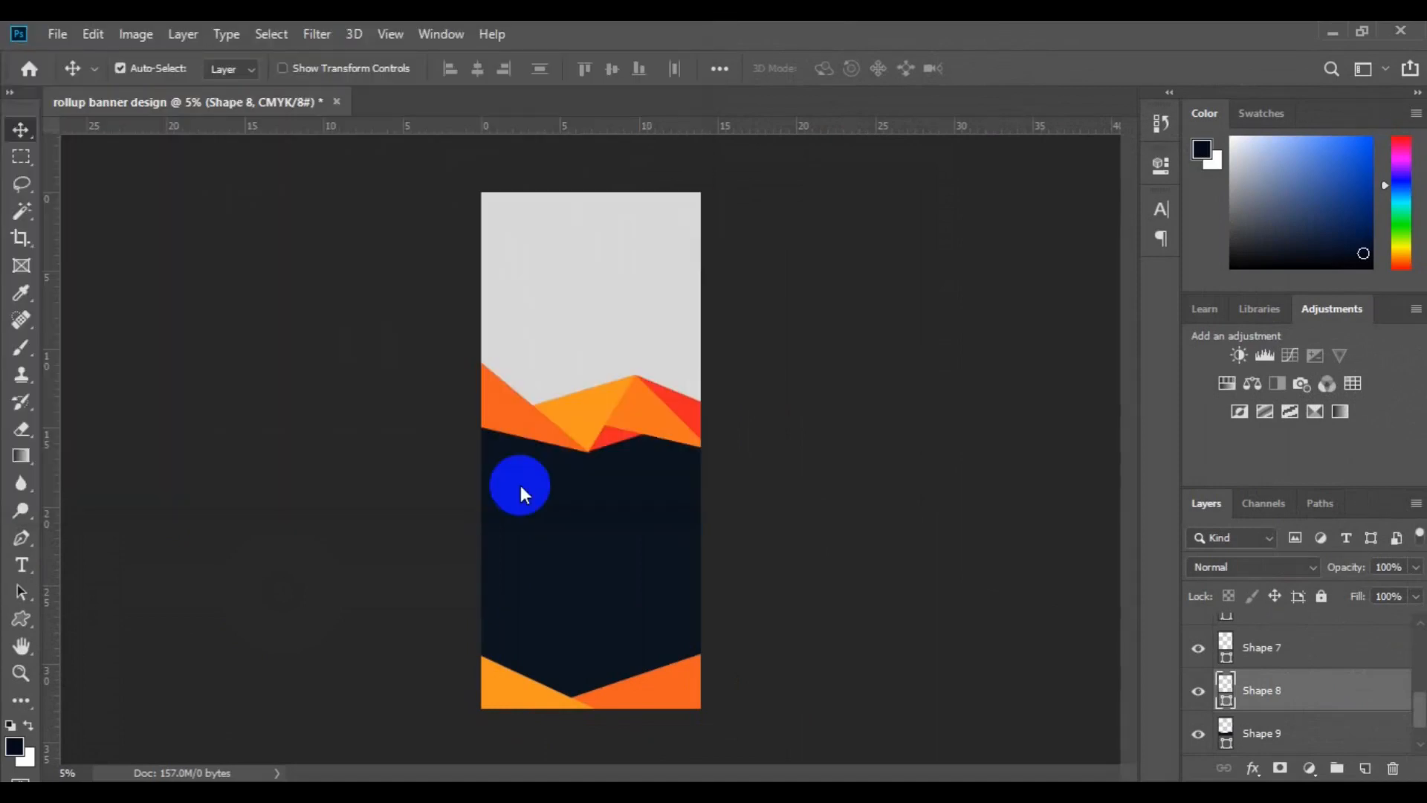
# Scale the placed city image to about 112% and move it up to cover the upper background area
pyautogui.moveTo(700, 510); pyautogui.dragTo(815, 608)
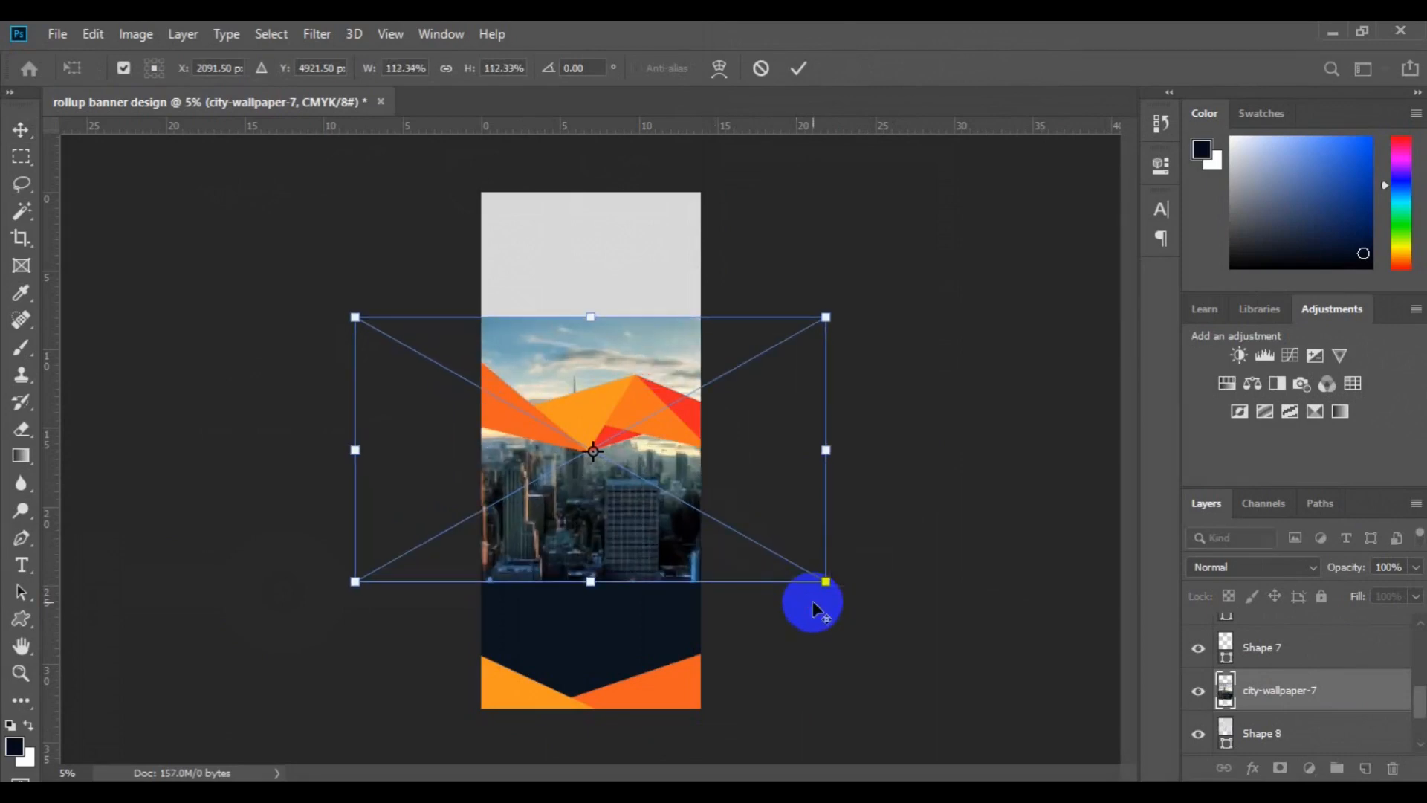
pyautogui.moveTo(605, 523); pyautogui.dragTo(634, 363)
pyautogui.press('Return')
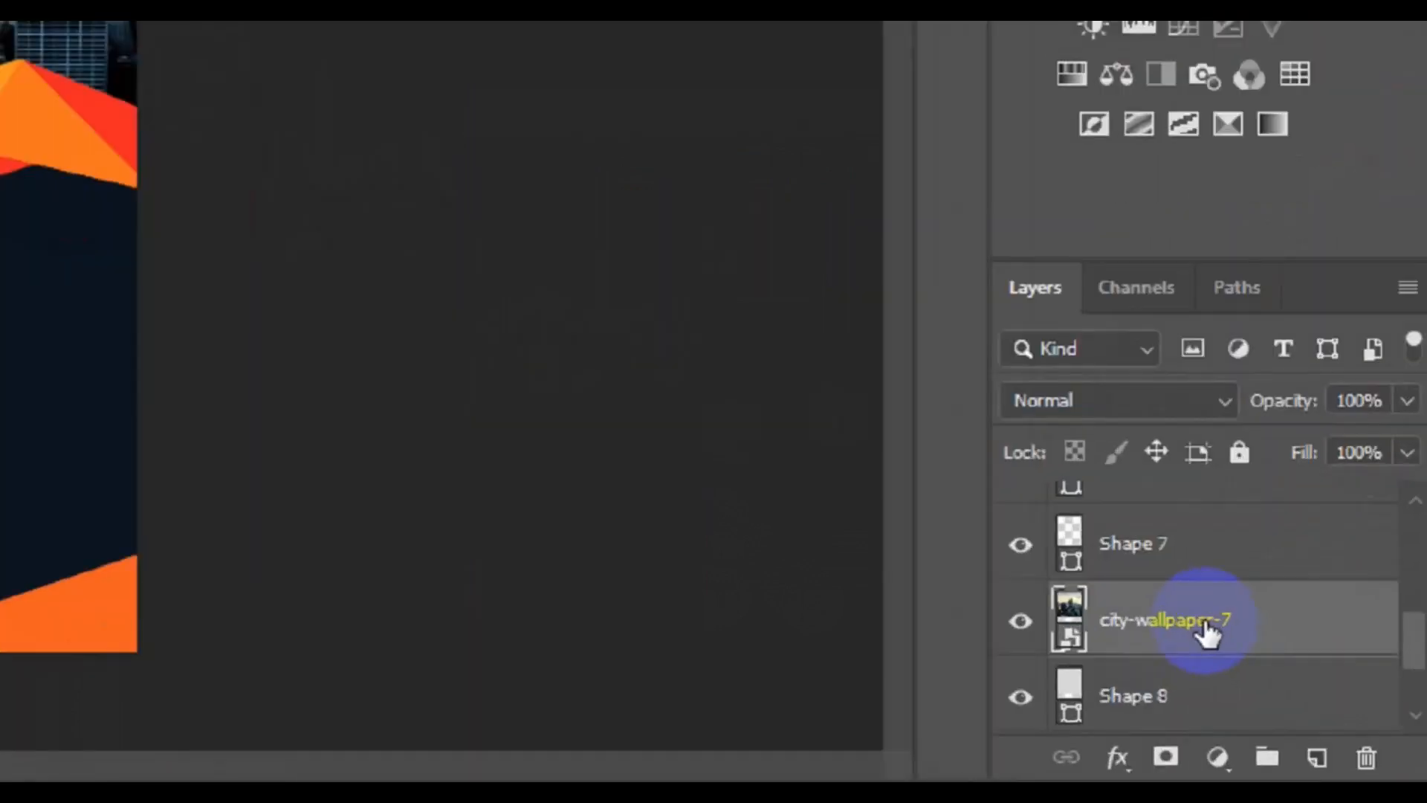
# Clip the city-wallpaper-7 image to the light gray Shape 8 and center it horizontally on the full canvas, clearing the selection
pyautogui.rightClick(1178, 606)
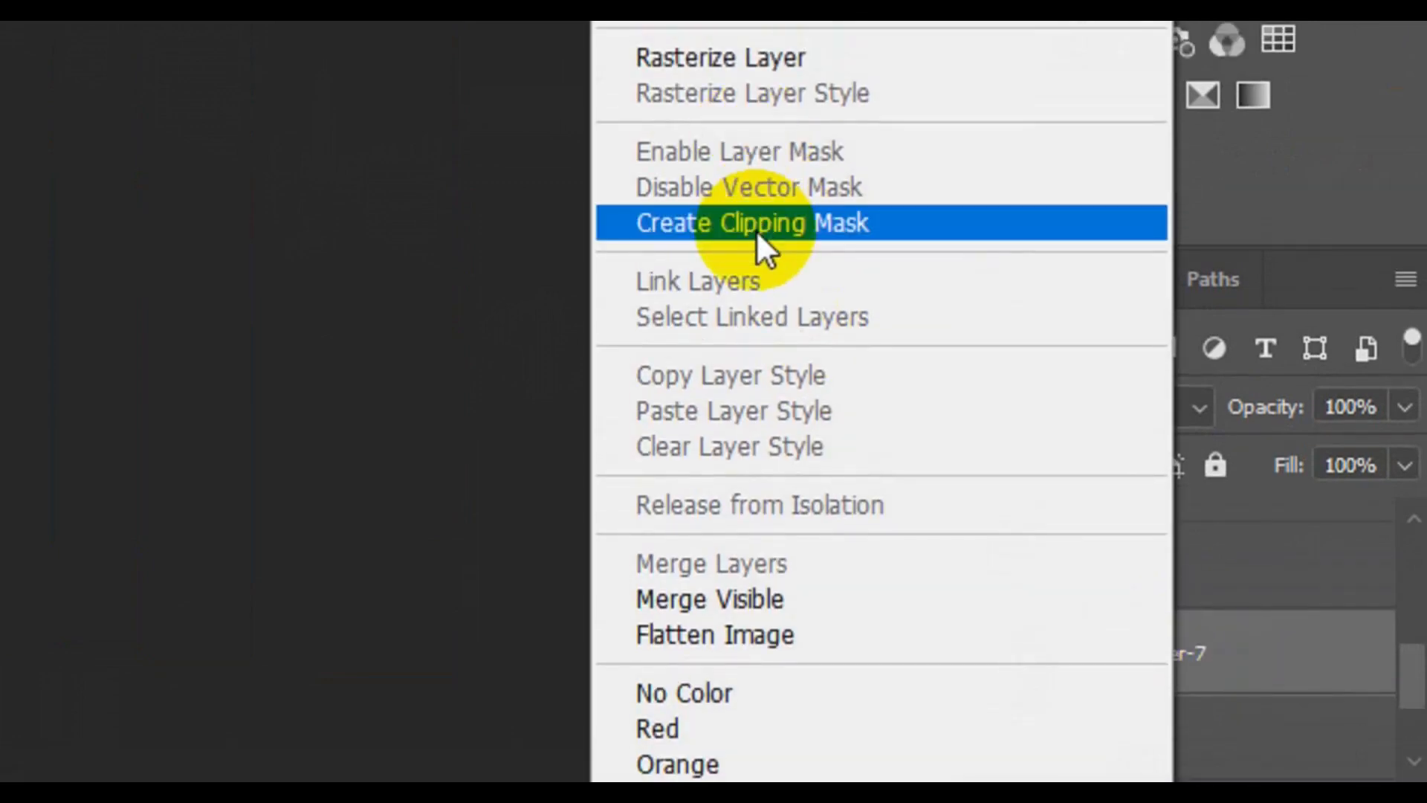
pyautogui.click(756, 229)
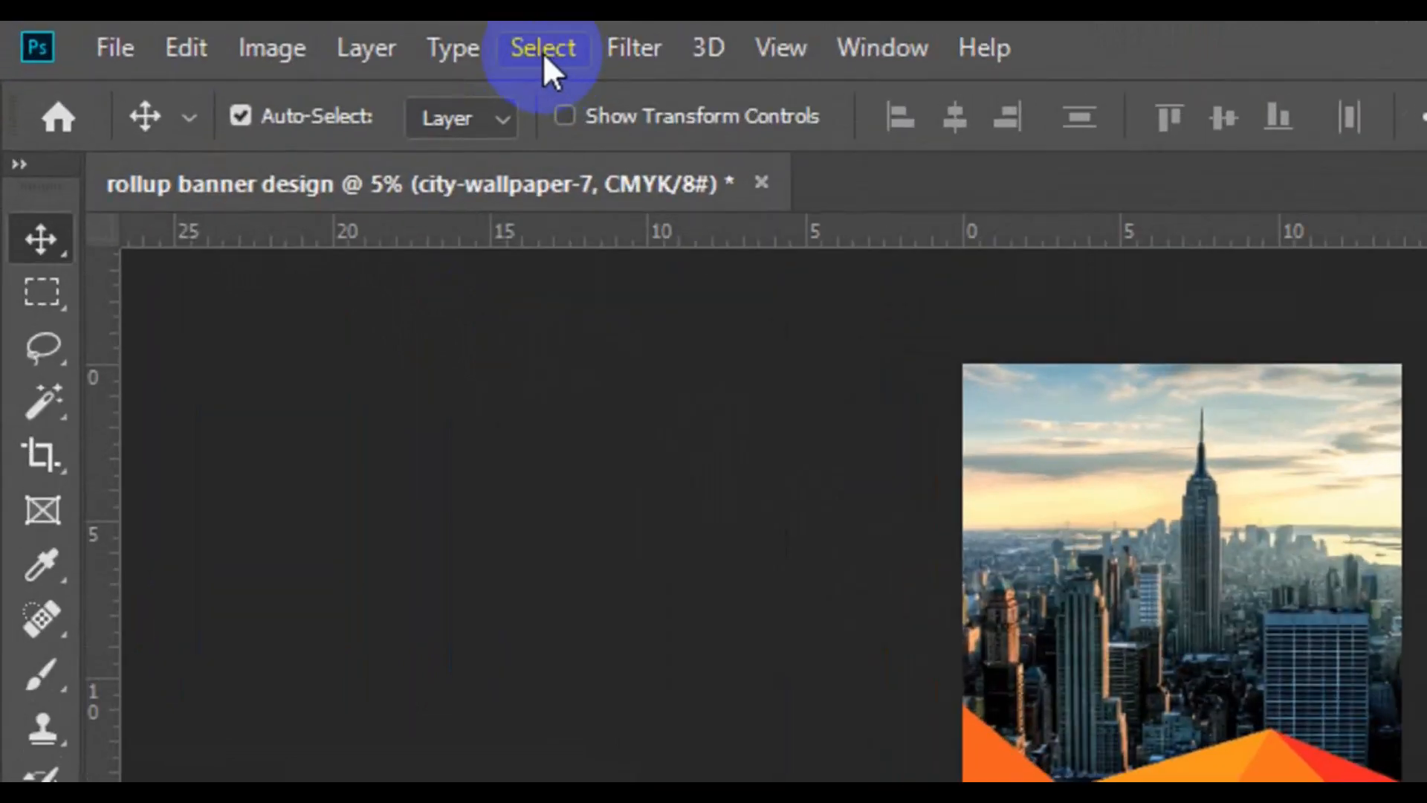
pyautogui.click(542, 49)
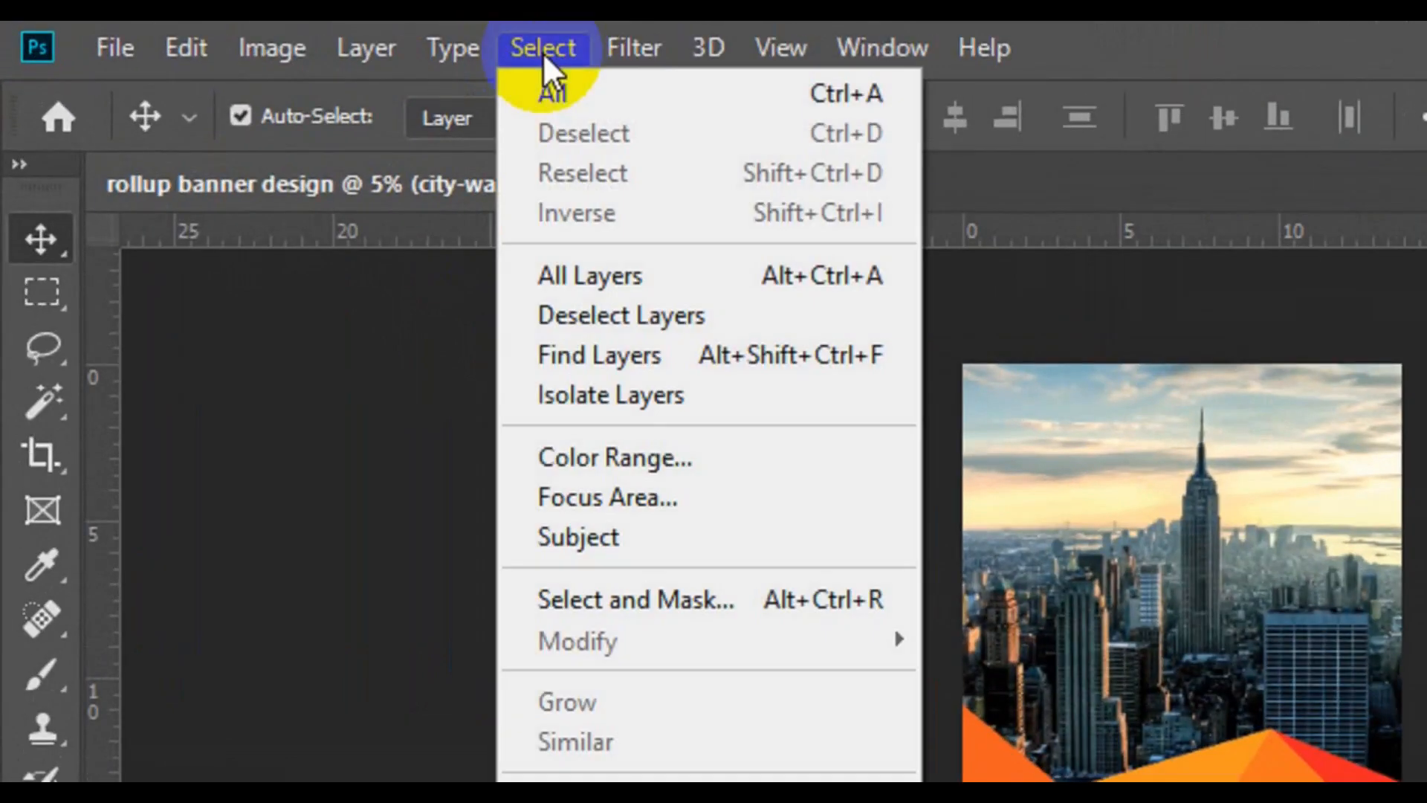
pyautogui.click(583, 94)
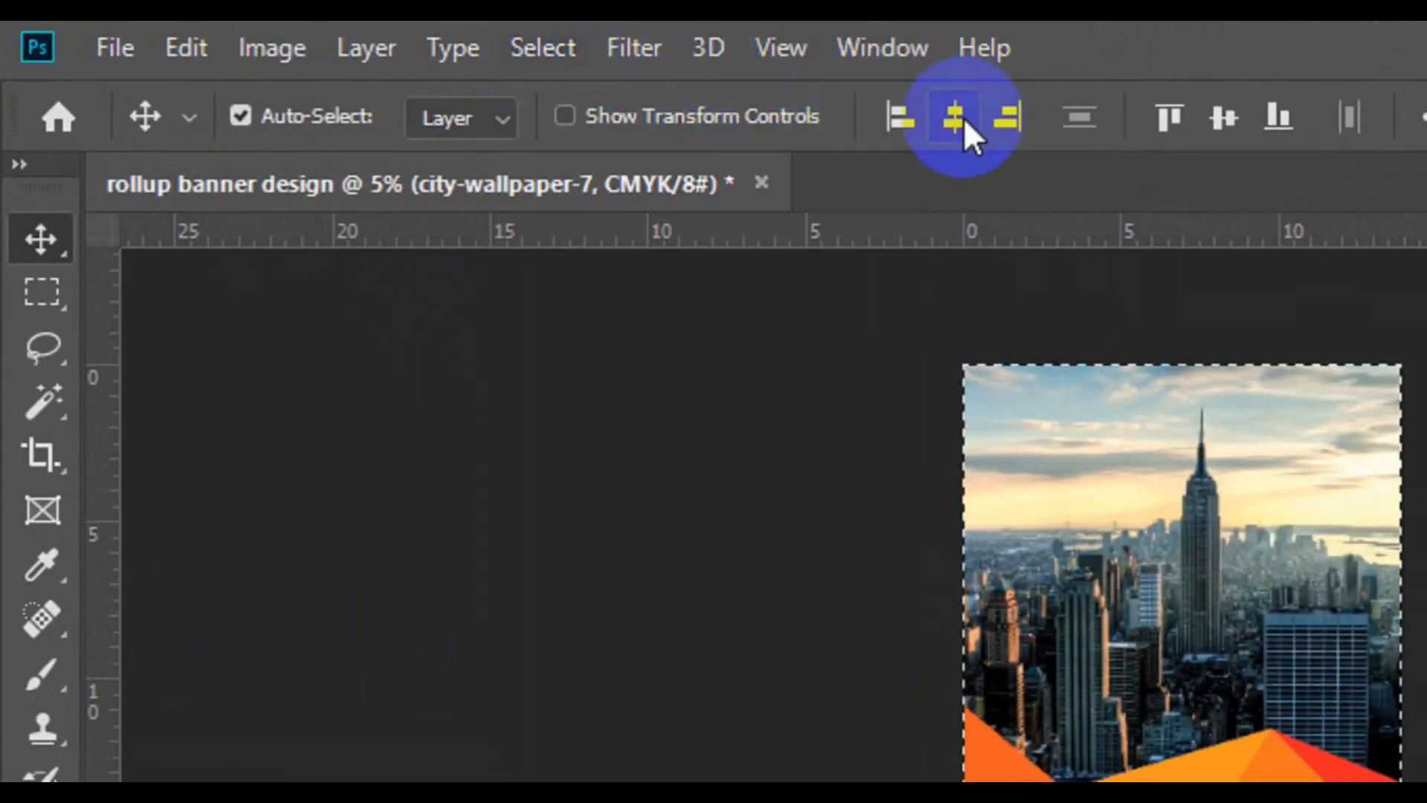
pyautogui.click(954, 117)
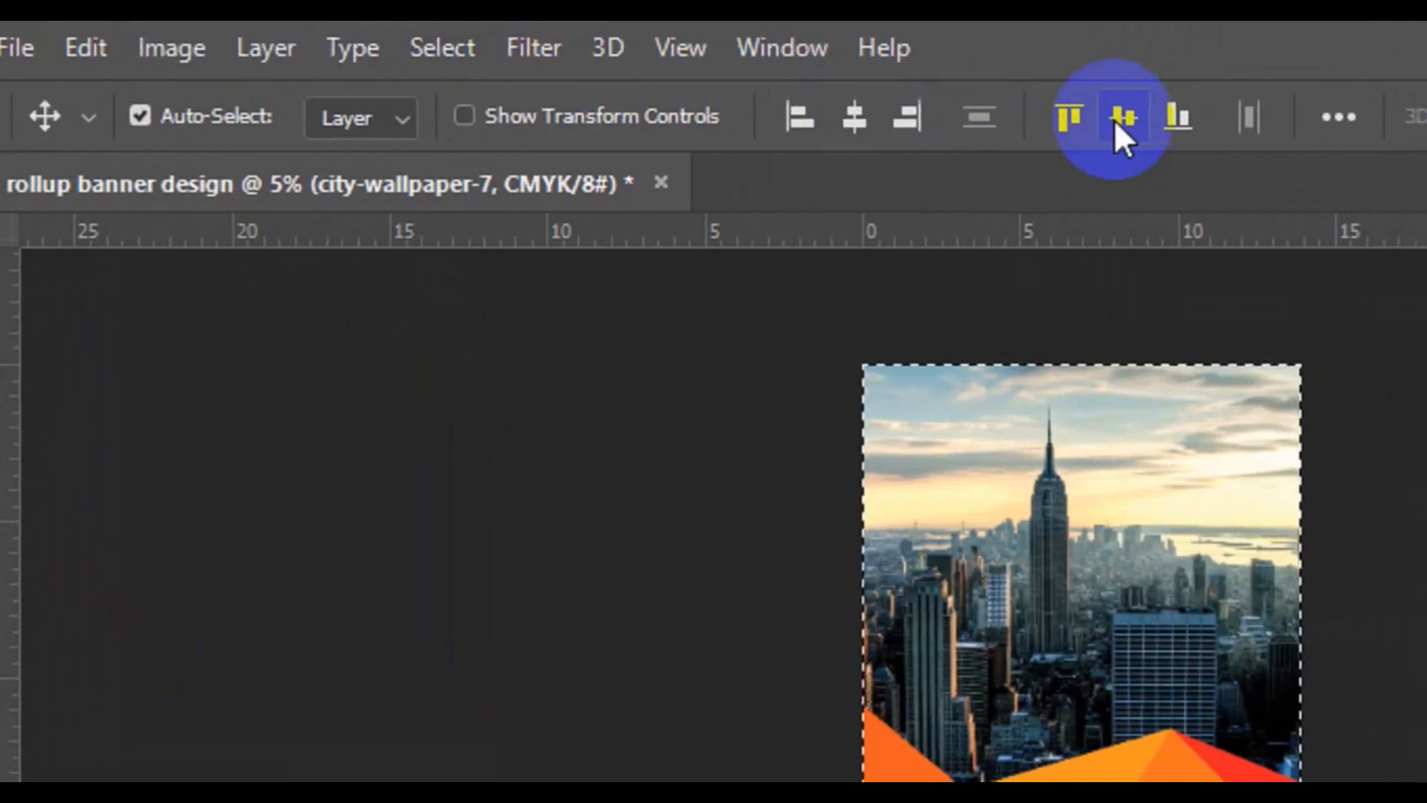
pyautogui.click(449, 44)
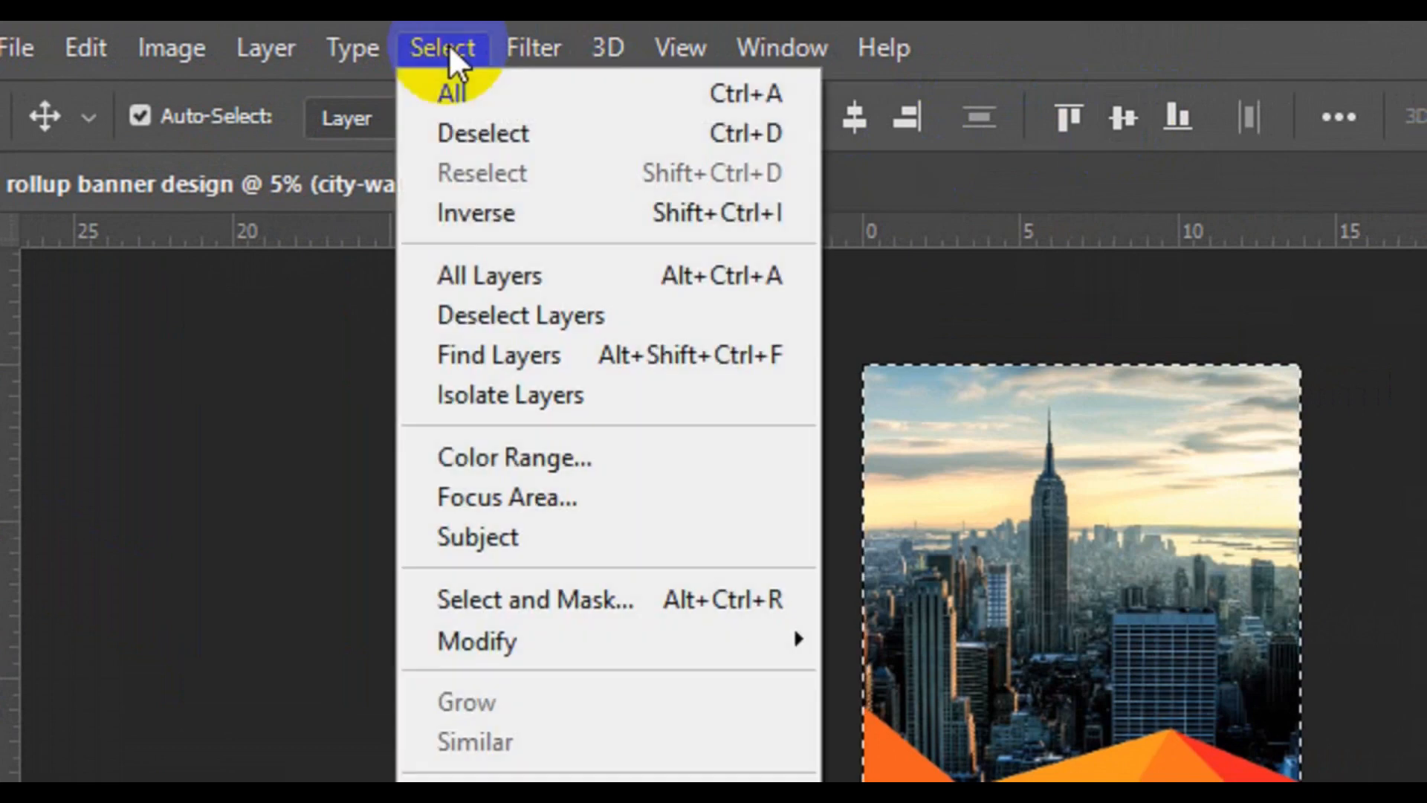
pyautogui.click(545, 140)
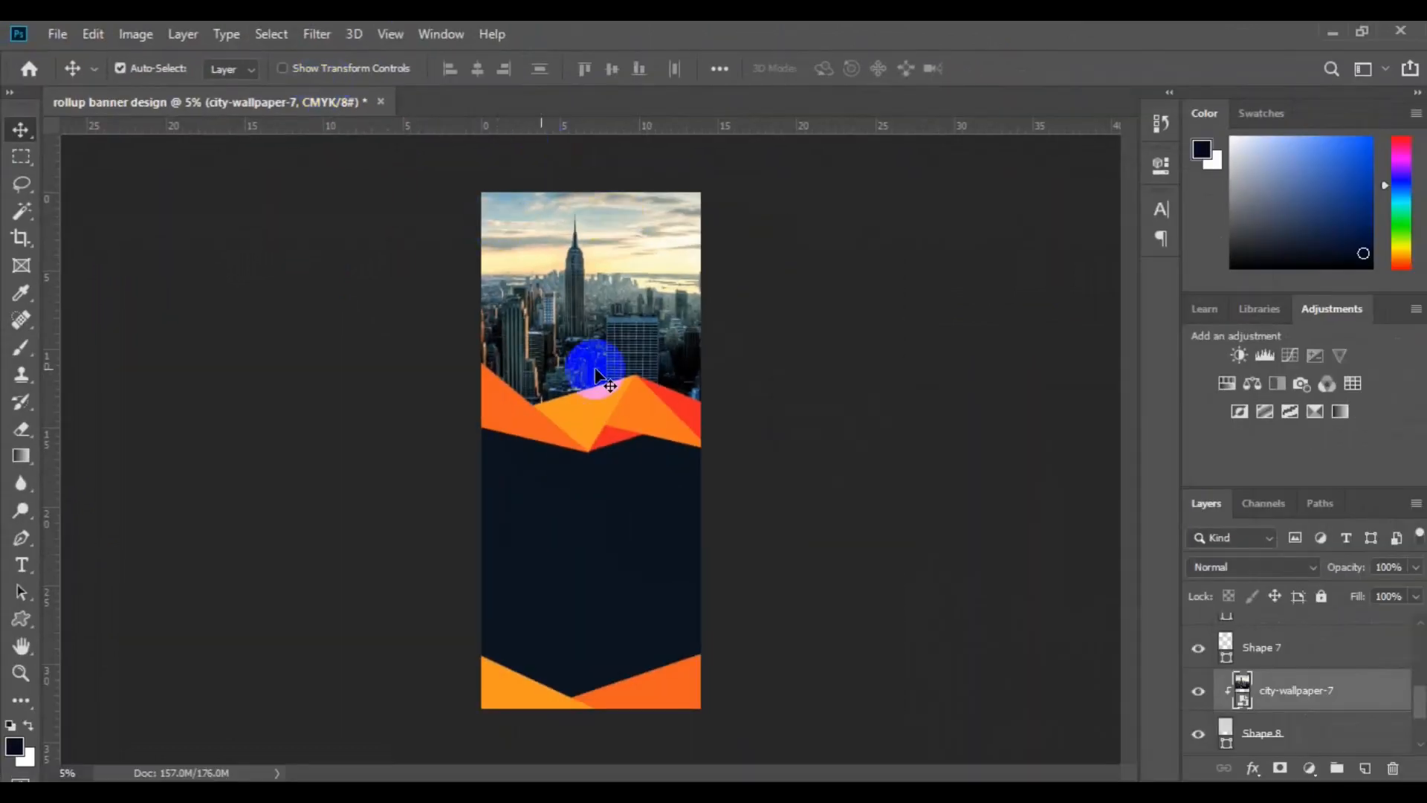
# Save the banner document as rollup banner design.psd
pyautogui.press('ctrl')
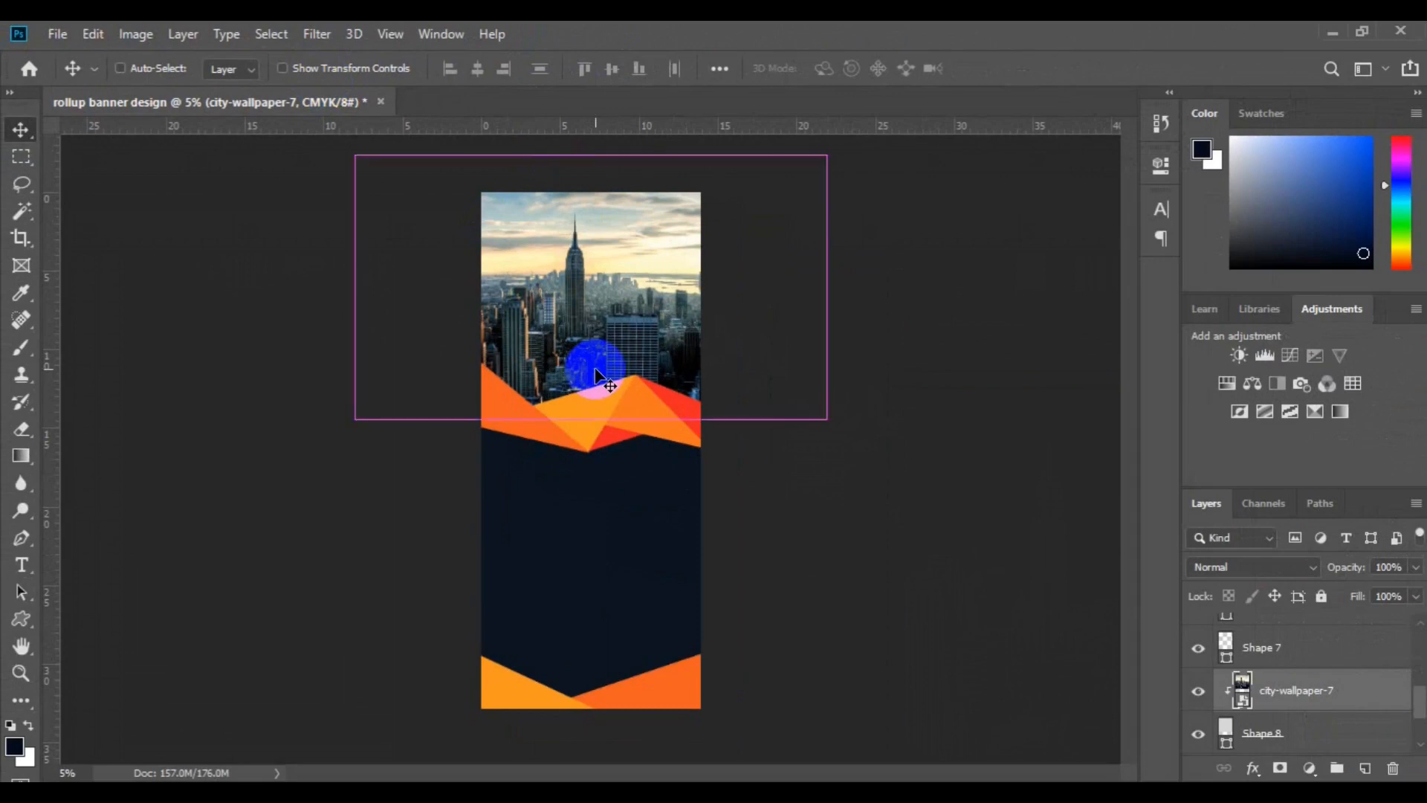
pyautogui.hotkey('ctrl', 's')
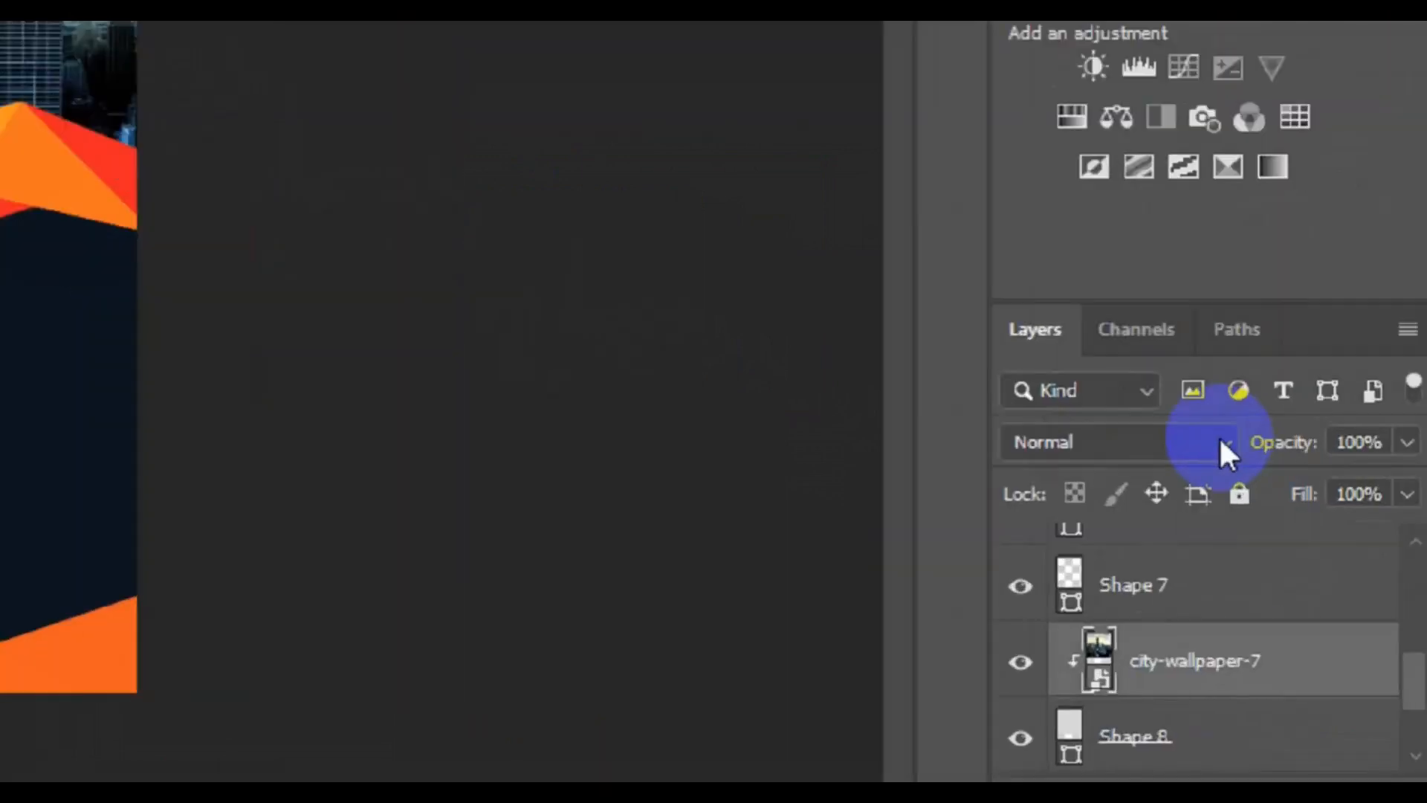
# Set the city image's blend mode to Luminosity and slightly lower its opacity
pyautogui.click(1310, 566)
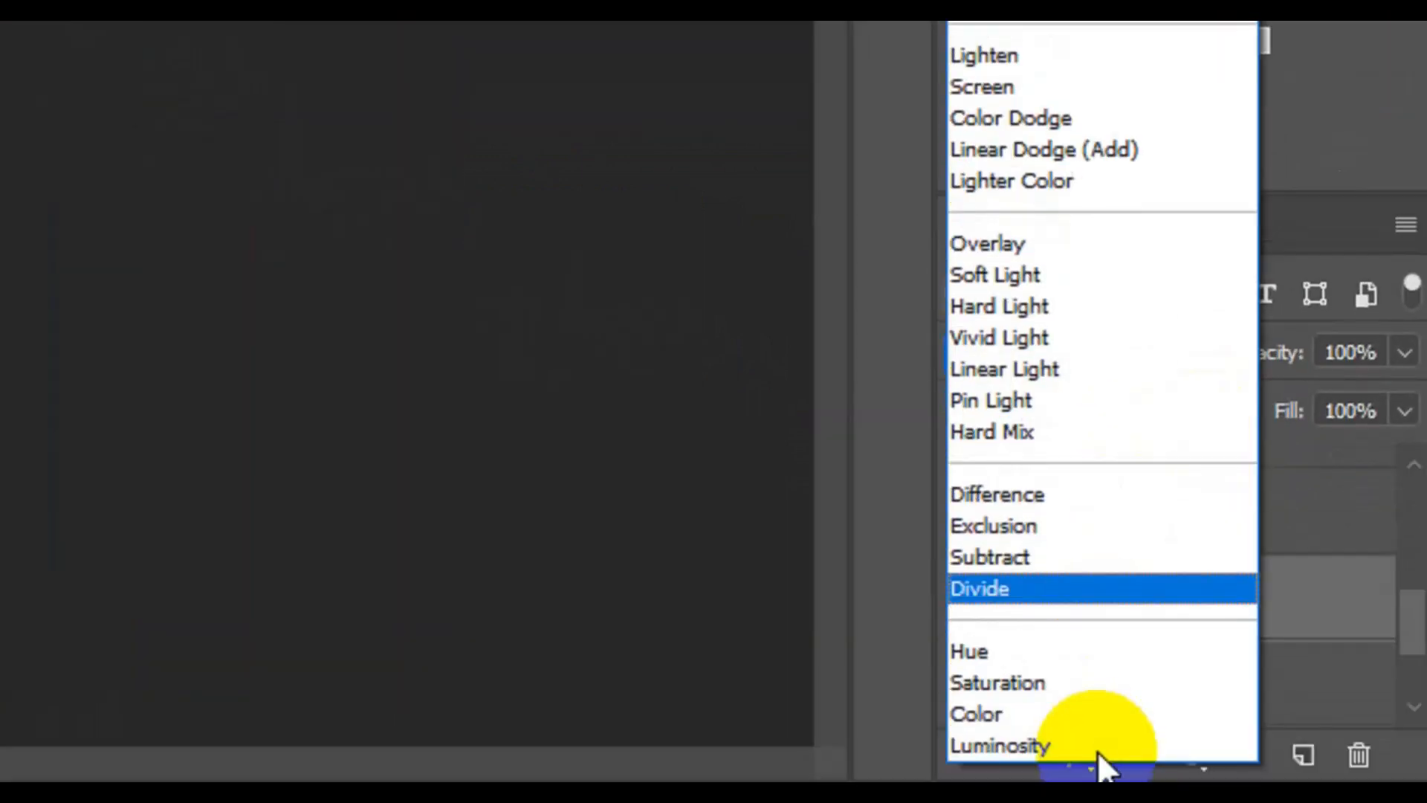
pyautogui.click(1025, 747)
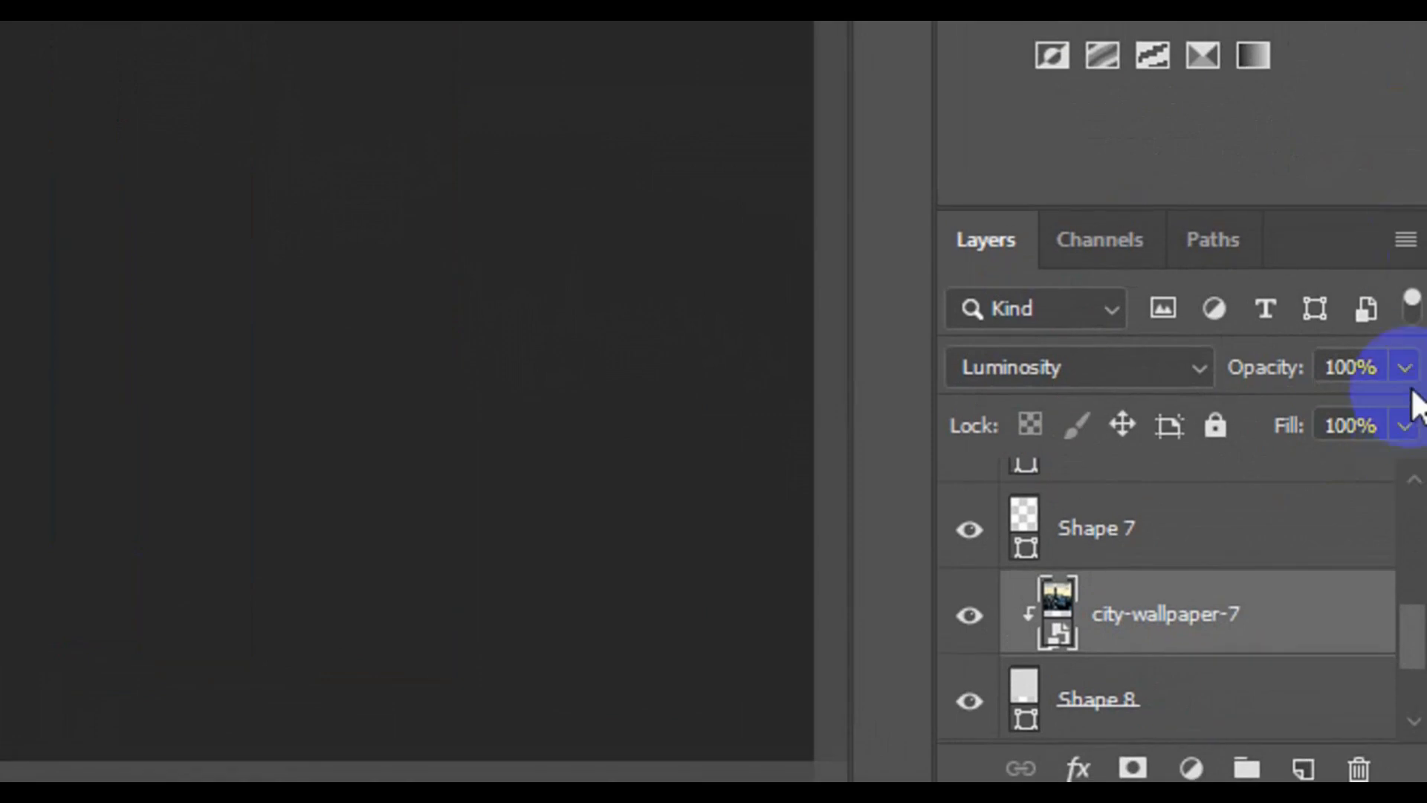
pyautogui.click(1405, 370)
pyautogui.click(1394, 420)
pyautogui.moveTo(1394, 417); pyautogui.dragTo(1389, 418)
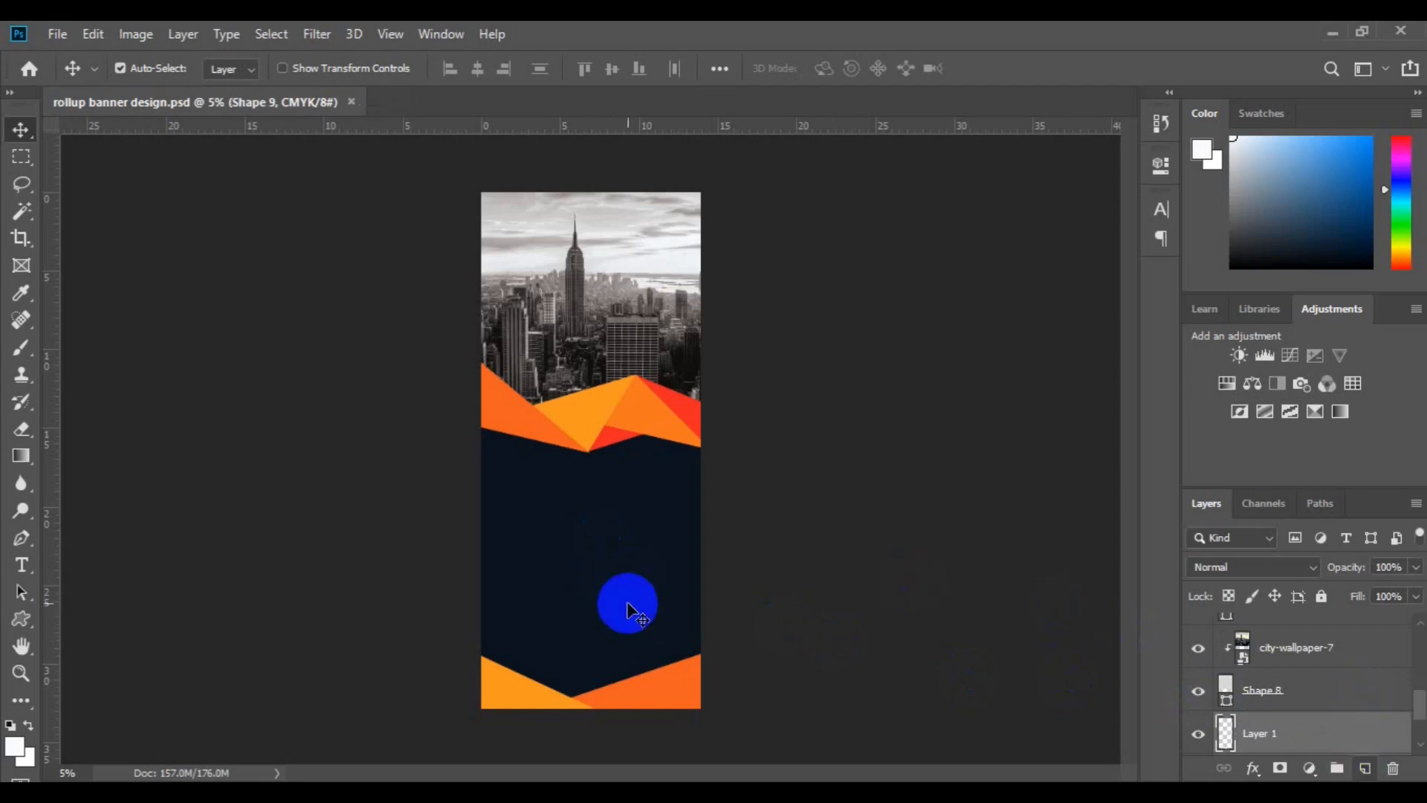
# Add the white two-line heading "ULTRAL SERVICE" and "& BEST SUPPORT" in Roboto Medium 36 pt on the navy area below the ribbon
pyautogui.hotkey('ctrl', '+')
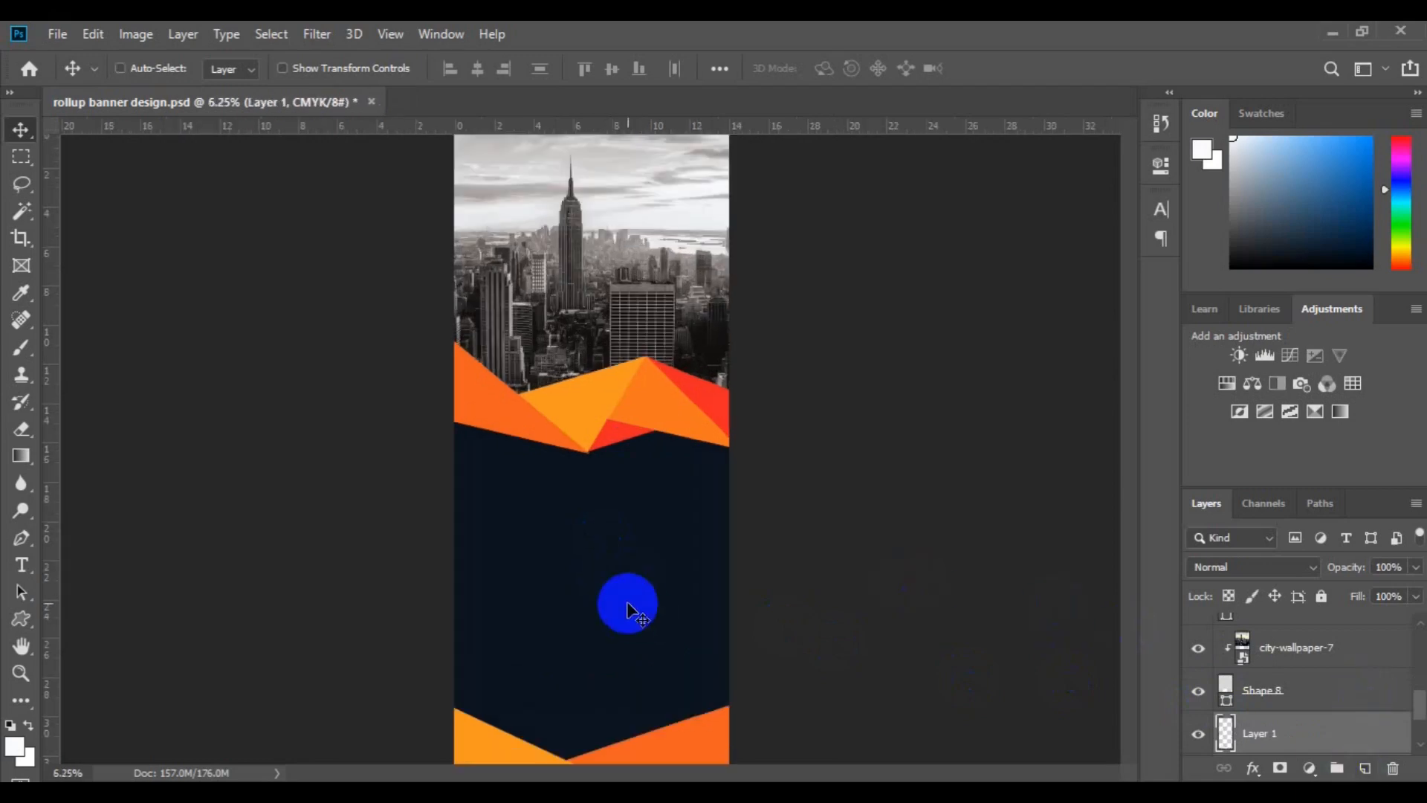
pyautogui.hotkey('ctrl', '+')
pyautogui.press('h')
pyautogui.moveTo(649, 489); pyautogui.dragTo(658, 293)
pyautogui.click(22, 565)
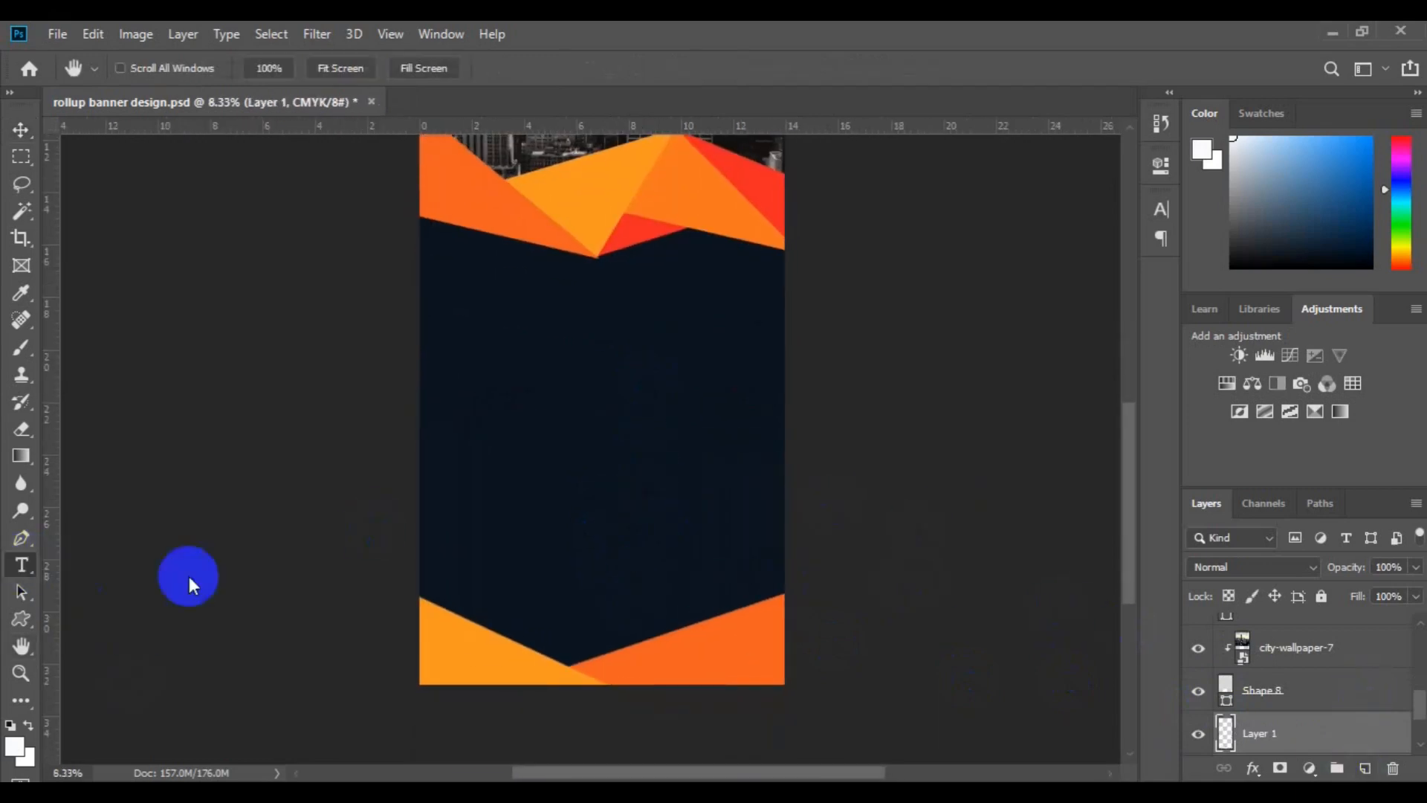
pyautogui.click(458, 67)
pyautogui.click(455, 213)
pyautogui.click(448, 316)
pyautogui.press('BackSpace')
pyautogui.press('Return')
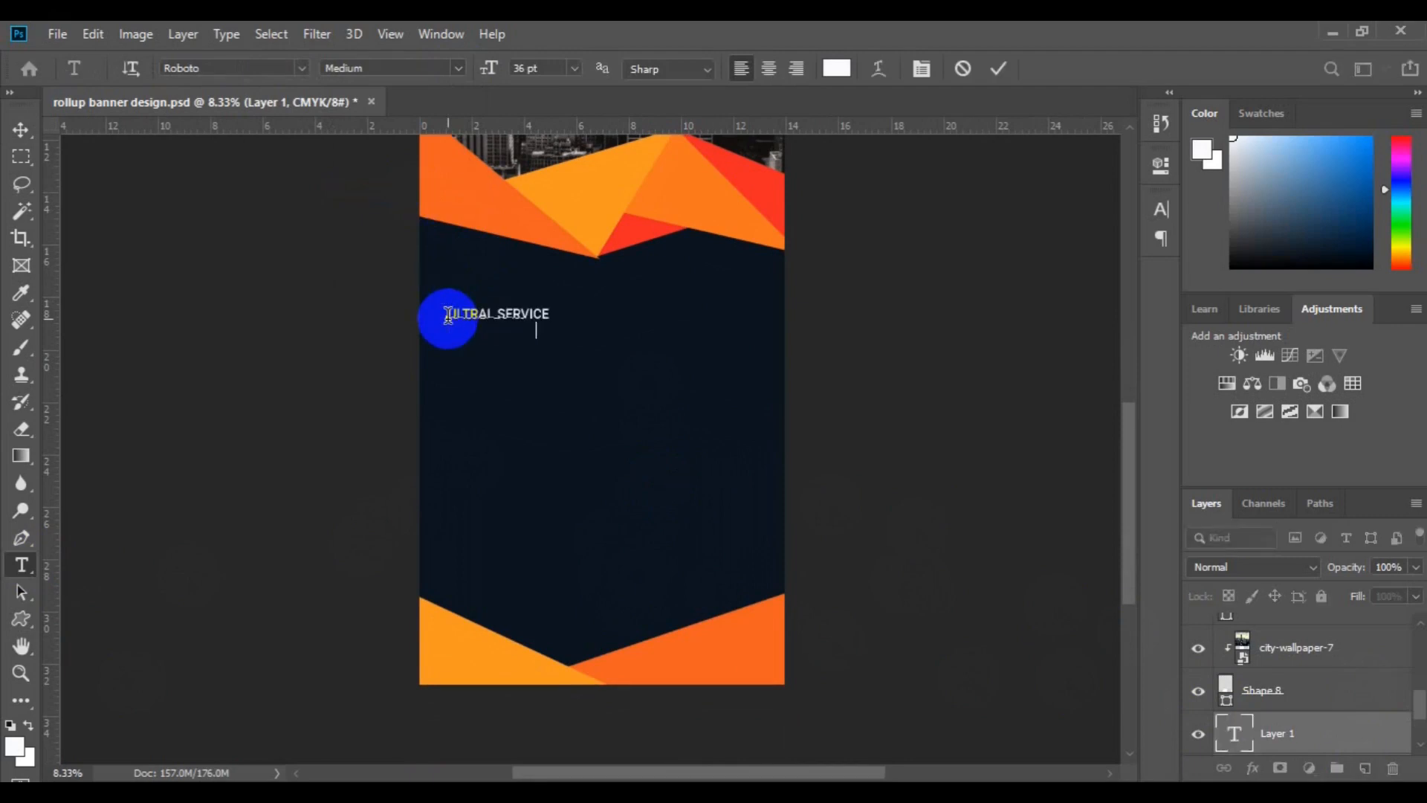
pyautogui.write('& BEST SUPPORT')
# Enlarge the whole heading and make its "& BEST SUPPORT" line bolder, orange and larger than the first line
pyautogui.hotkey('ctrl', 'a')
pyautogui.moveTo(493, 72); pyautogui.dragTo(528, 79)
pyautogui.tripleClick(451, 337)
pyautogui.click(458, 67)
pyautogui.click(462, 227)
pyautogui.click(837, 67)
pyautogui.click(1312, 220)
pyautogui.moveTo(494, 70); pyautogui.dragTo(524, 73)
# Set the heading's leading to 90.44 pt and move it up beneath the ribbon near the banner's left margin
pyautogui.click(446, 318)
pyautogui.hotkey('ctrl', 'a')
pyautogui.click(1161, 209)
pyautogui.moveTo(1051, 272); pyautogui.dragTo(1056, 272)
pyautogui.click(21, 129)
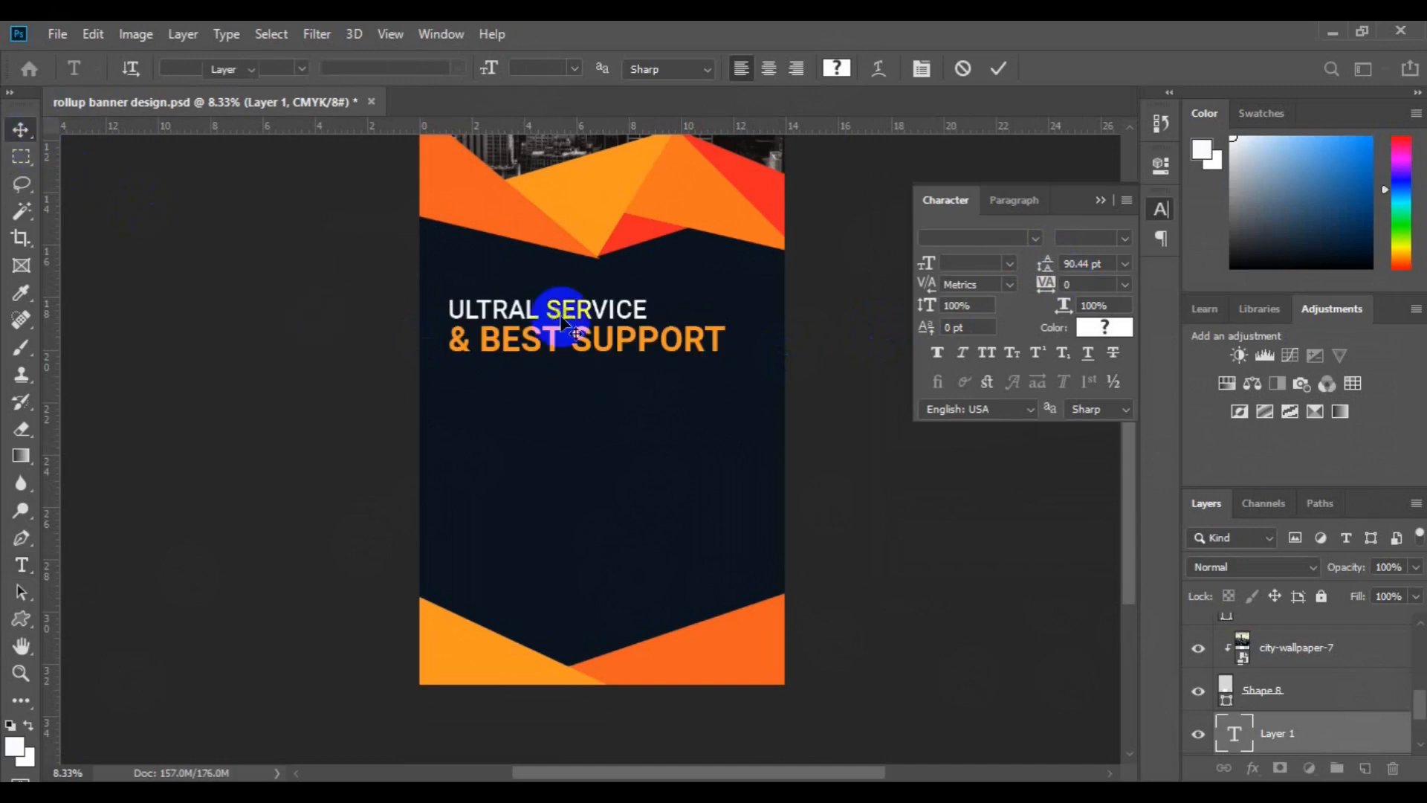
pyautogui.moveTo(559, 310); pyautogui.dragTo(533, 319)
pyautogui.moveTo(550, 312); pyautogui.dragTo(552, 303)
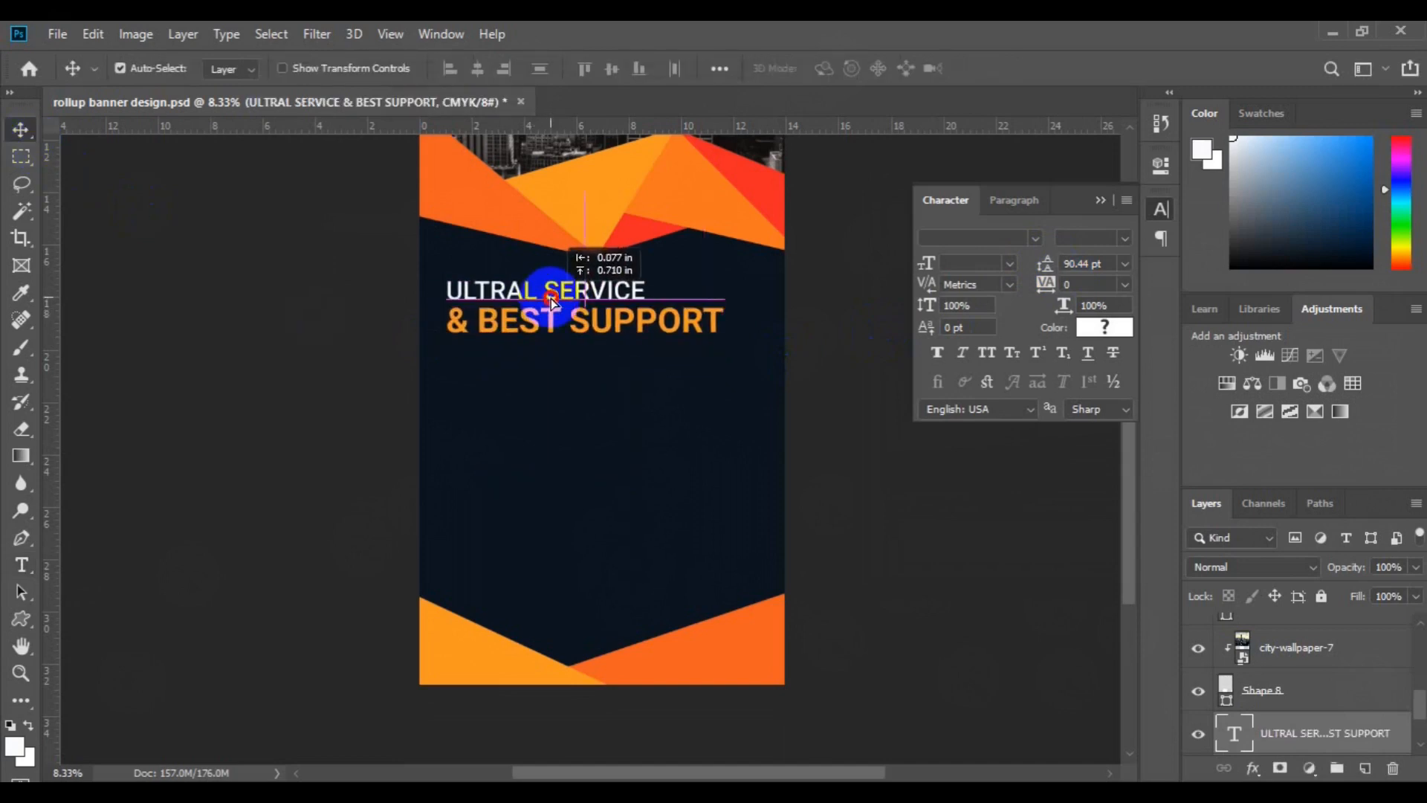
# Add a text box about 10.6 inches wide beneath the heading and paste Lorem ipsum text at 14 pt with Auto leading
pyautogui.click(1364, 768)
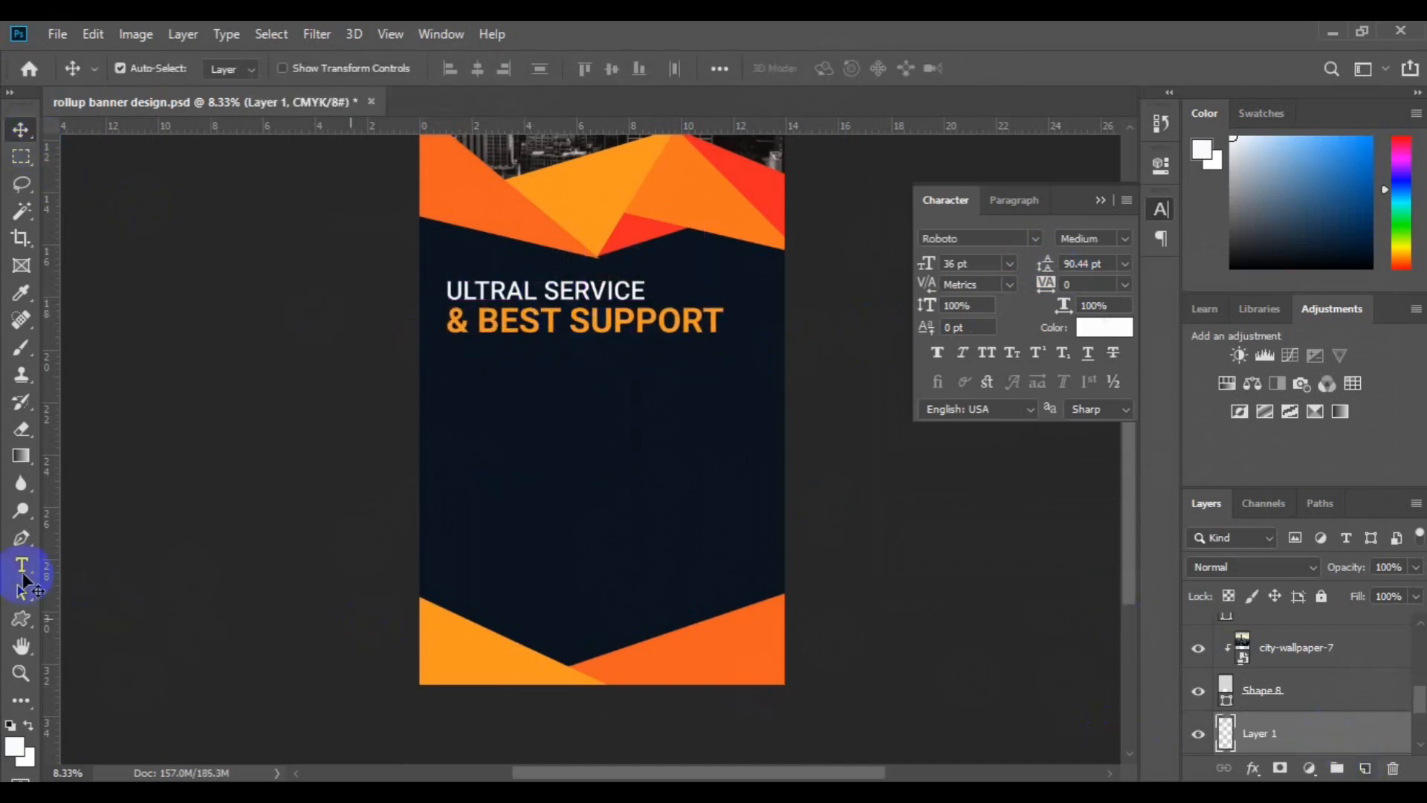
pyautogui.click(20, 565)
pyautogui.moveTo(446, 362); pyautogui.dragTo(724, 402)
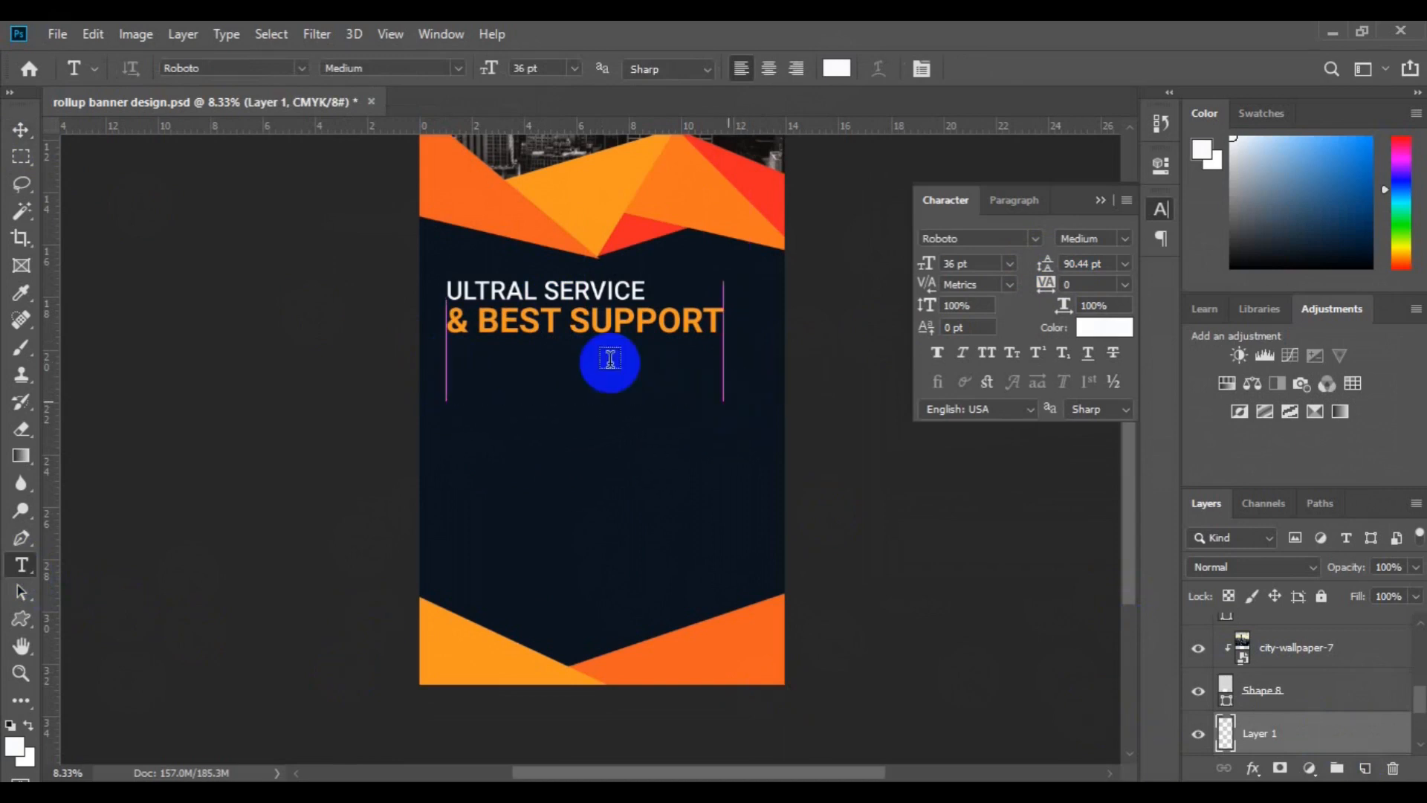
pyautogui.click(574, 69)
pyautogui.click(561, 208)
pyautogui.click(1126, 264)
pyautogui.click(1115, 281)
pyautogui.hotkey('ctrl', 'v')
# Shorten the placeholder paragraph so it ends at "varius nisl." and set its size to 24 pt
pyautogui.click(689, 363)
pyautogui.hotkey('ctrl', 'a')
pyautogui.click(574, 69)
pyautogui.click(567, 255)
pyautogui.click(616, 377)
pyautogui.hotkey('shift', 'Down')
pyautogui.hotkey('shift', 'Down')
pyautogui.click(616, 377)
pyautogui.hotkey('ctrl', 'a')
# Try the placeholder paragraph at 30 pt and switch it back to 24 pt
pyautogui.click(573, 68)
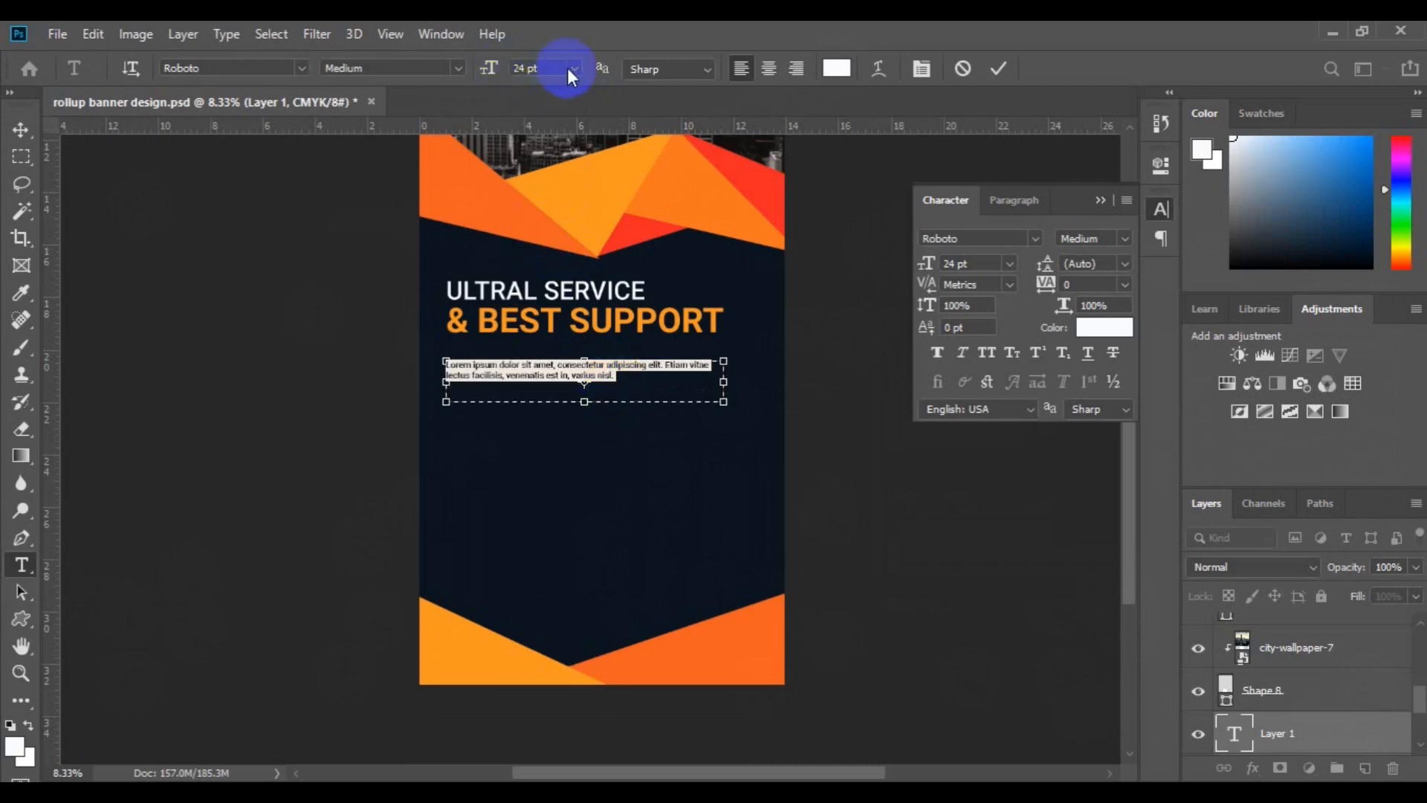
pyautogui.click(559, 272)
pyautogui.click(573, 68)
pyautogui.click(542, 255)
pyautogui.click(572, 69)
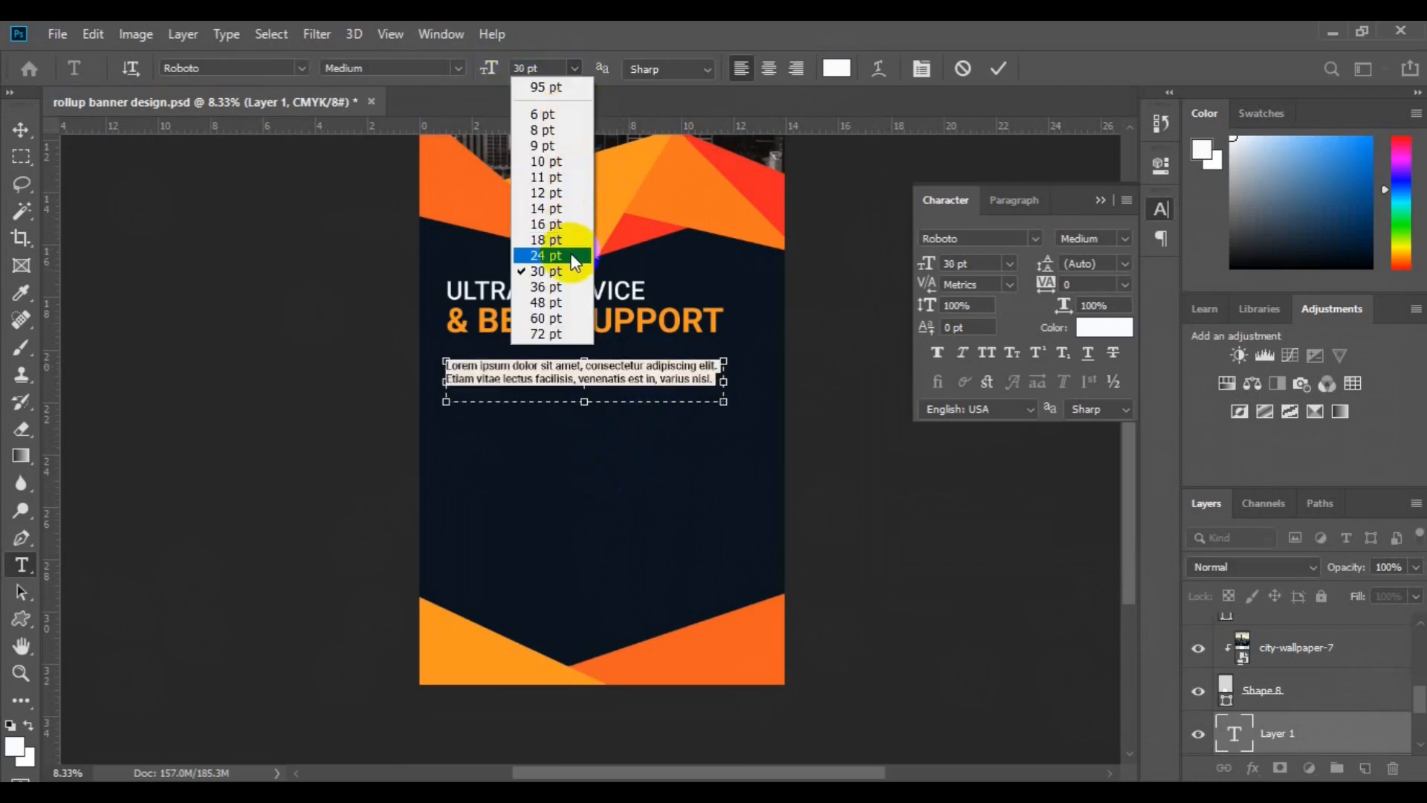
pyautogui.click(570, 253)
# Move the paragraph up closer to the heading and align the left edges of both text layers
pyautogui.press('ctrl')
pyautogui.moveTo(528, 372); pyautogui.dragTo(530, 359)
pyautogui.scroll(-2, 1405, 725)
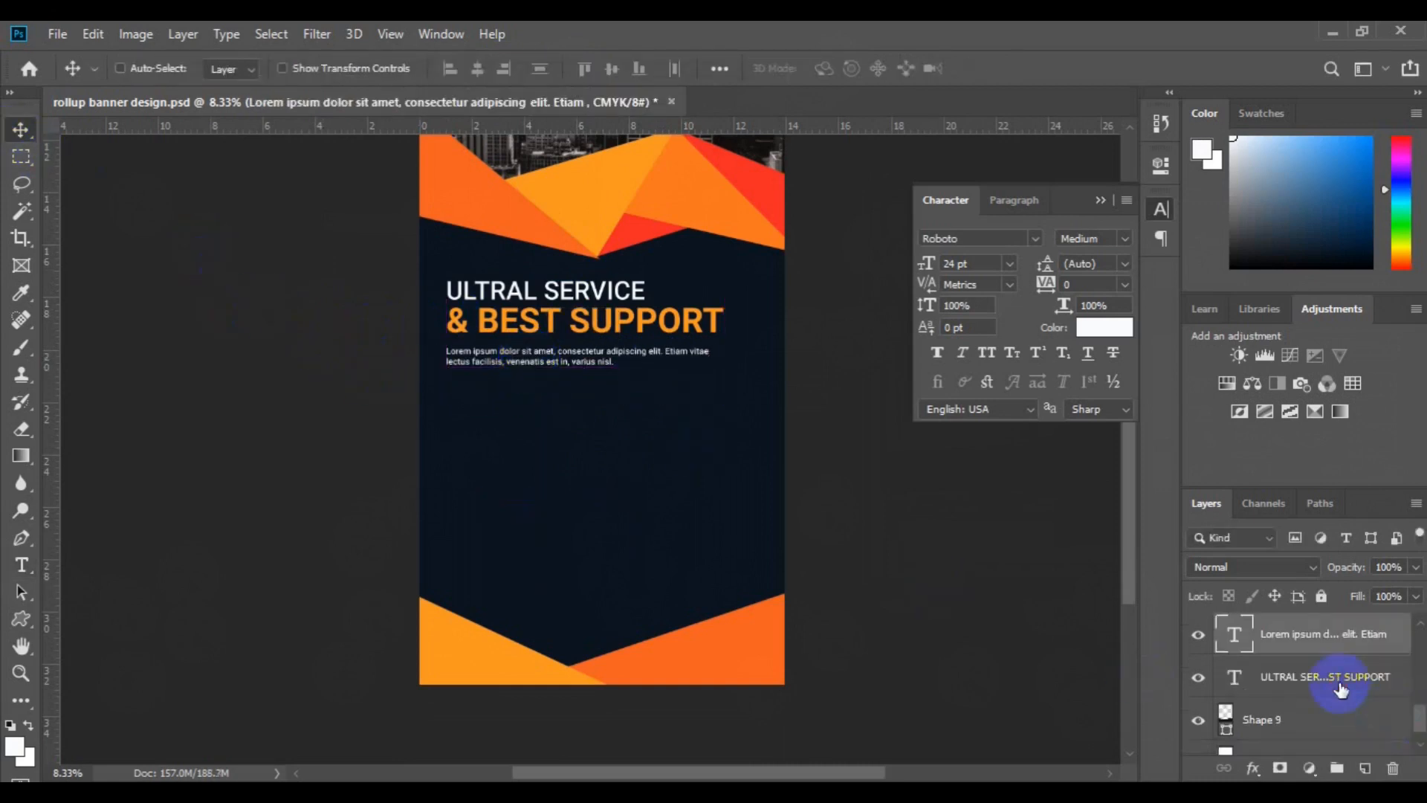
pyautogui.keyDown('ctrl'); pyautogui.click(1292, 690); pyautogui.keyUp('ctrl')
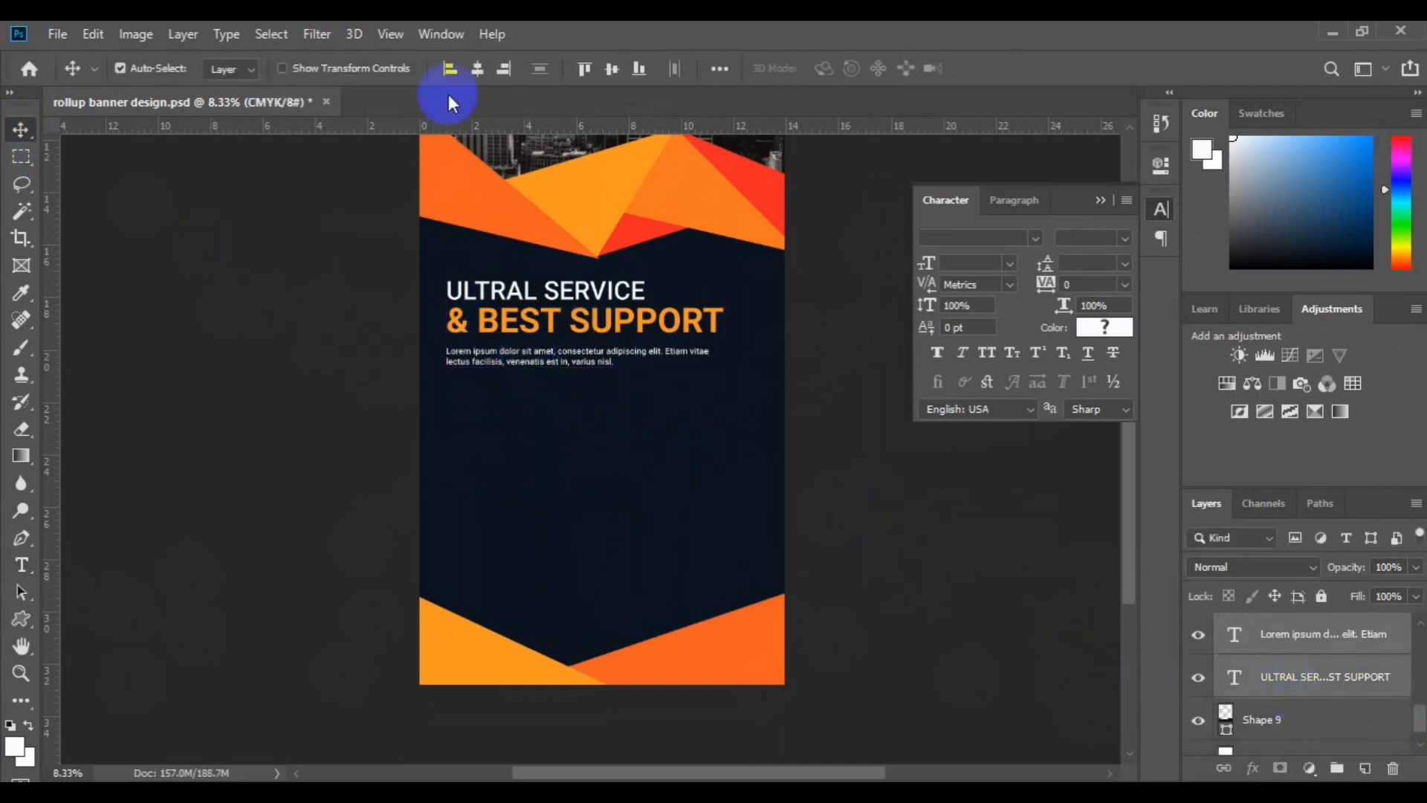
pyautogui.click(449, 68)
# Group the heading and paragraph layers and name the group Header
pyautogui.click(1336, 767)
pyautogui.doubleClick(1276, 658)
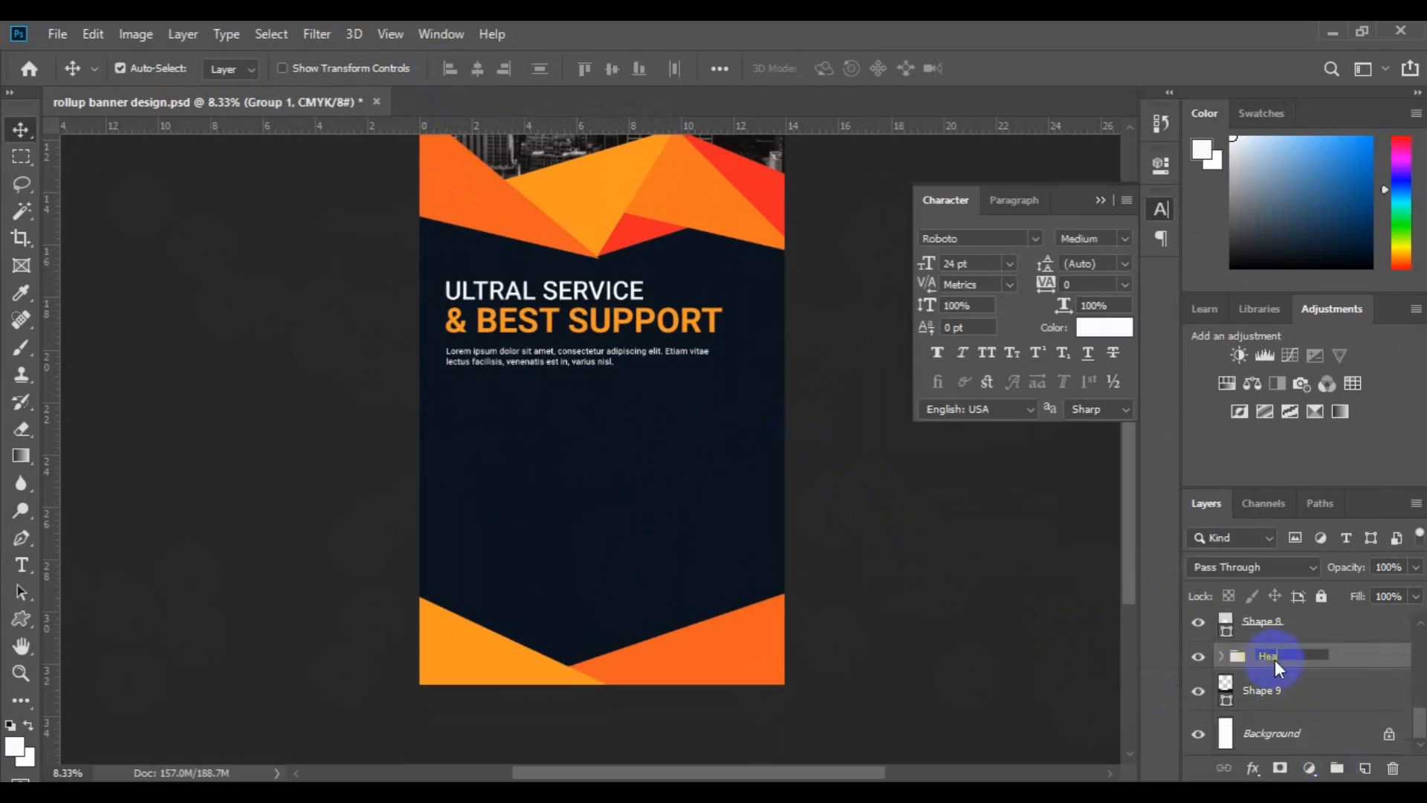
pyautogui.click(1338, 698)
# Draw a white upright hexagon about 1.7 inches wide above Shape 9 and place it below the paragraph at the text's left edge
pyautogui.click(1365, 767)
pyautogui.click(20, 618)
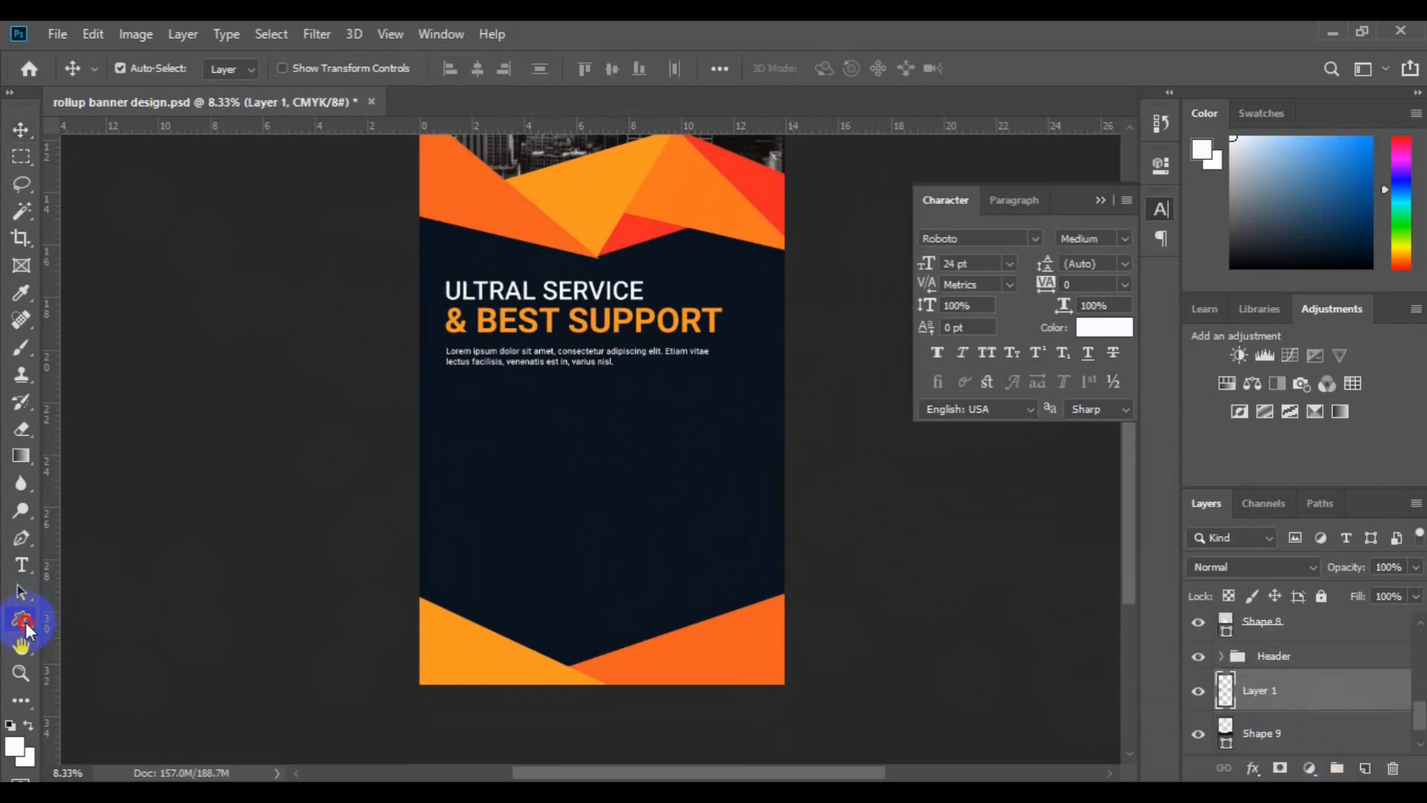
pyautogui.click(112, 679)
pyautogui.moveTo(453, 411)
pyautogui.mouseDown()
pyautogui.moveTo(478, 456)
pyautogui.moveTo(459, 369)
pyautogui.moveTo(449, 437)
pyautogui.mouseUp()
pyautogui.hotkey('ctrl', '+')
pyautogui.press('v')
pyautogui.moveTo(379, 392); pyautogui.dragTo(396, 410)
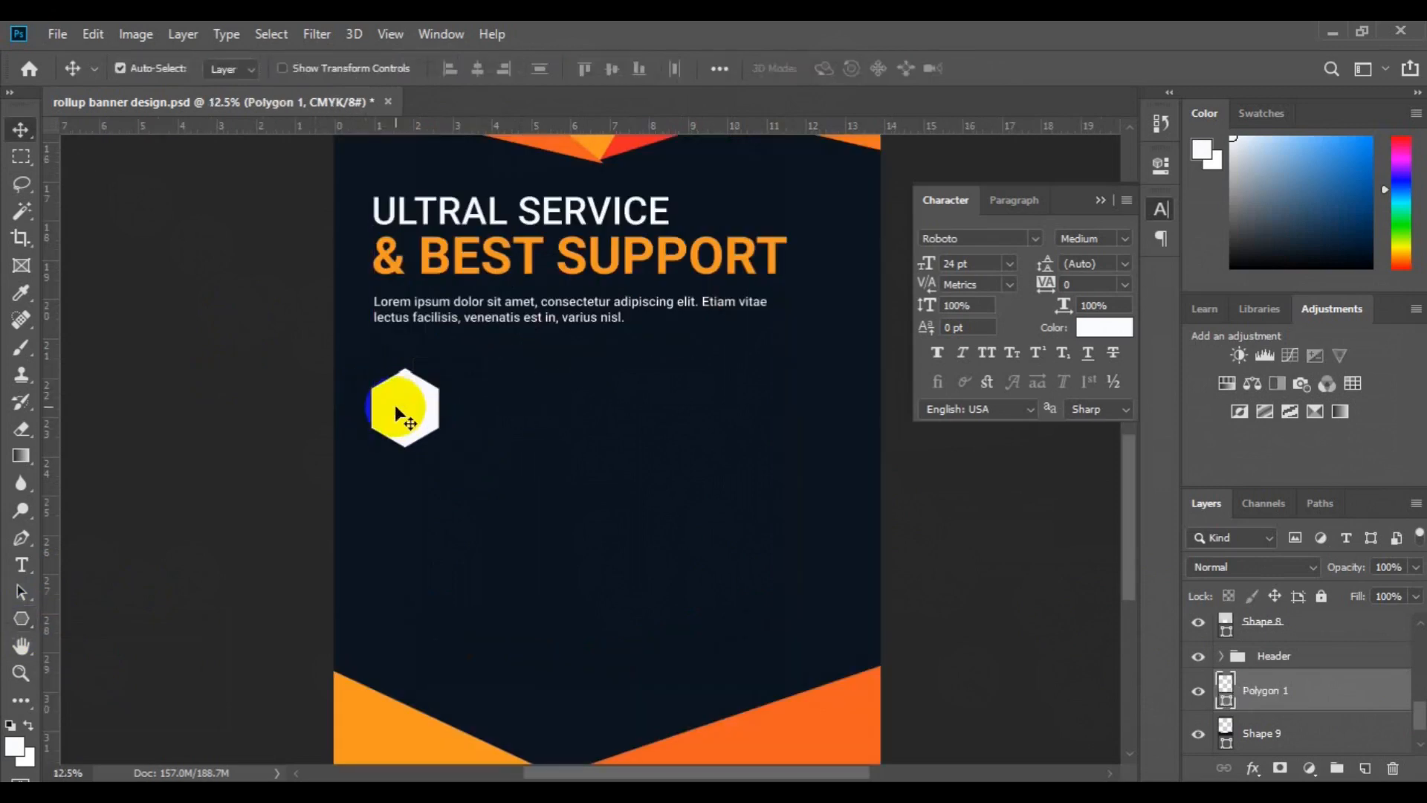
# Draw the wrench-and-hammer custom shape inside the hexagon, filled with the navy sampled from the background
pyautogui.click(1365, 767)
pyautogui.click(21, 618)
pyautogui.click(119, 718)
pyautogui.click(832, 68)
pyautogui.scroll(-5, 974, 408)
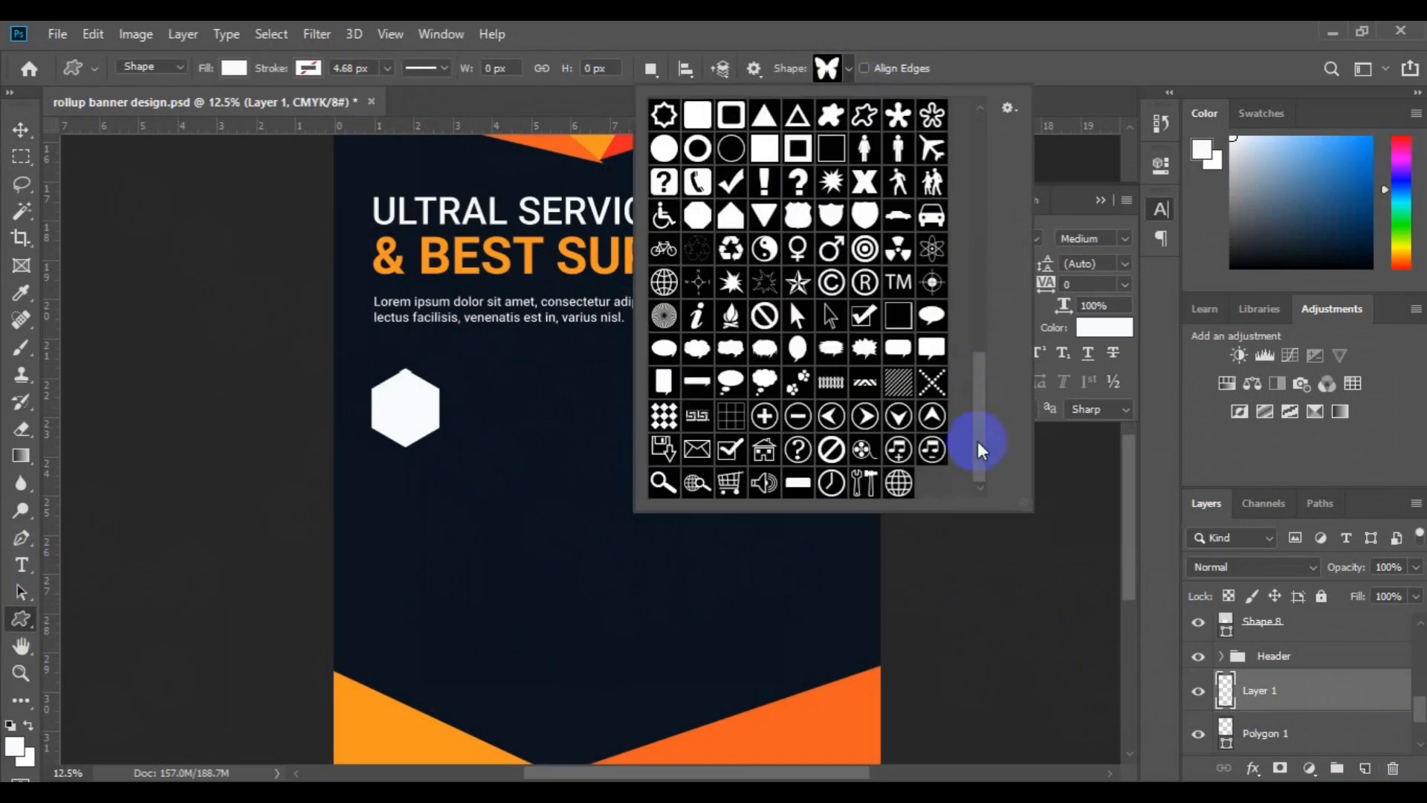
pyautogui.click(865, 482)
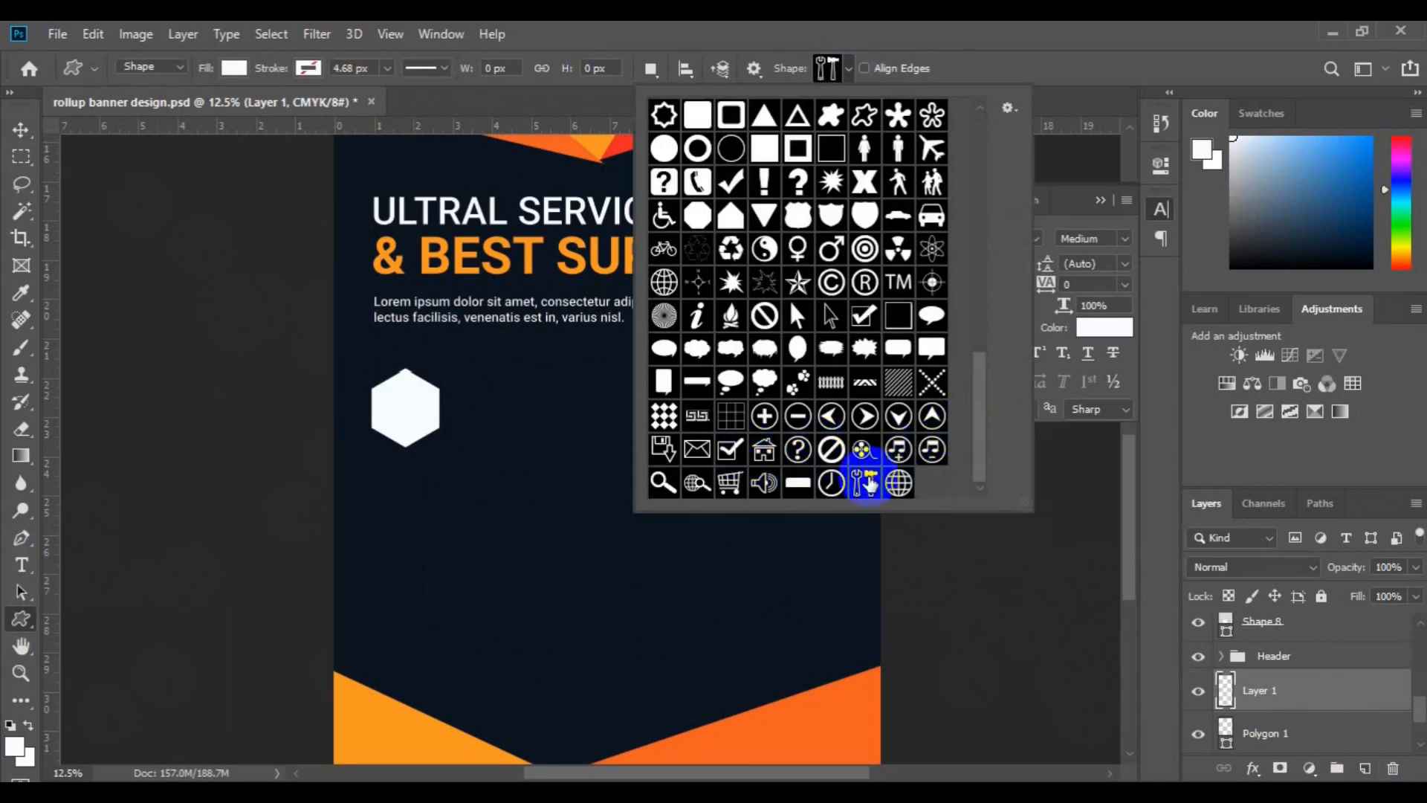
pyautogui.click(238, 73)
pyautogui.click(332, 113)
pyautogui.click(484, 420)
pyautogui.click(1324, 217)
pyautogui.moveTo(385, 390); pyautogui.dragTo(415, 424)
# Group the tools icon with its white hexagon
pyautogui.press('v')
pyautogui.keyDown('shift'); pyautogui.click(1256, 736); pyautogui.keyUp('shift')
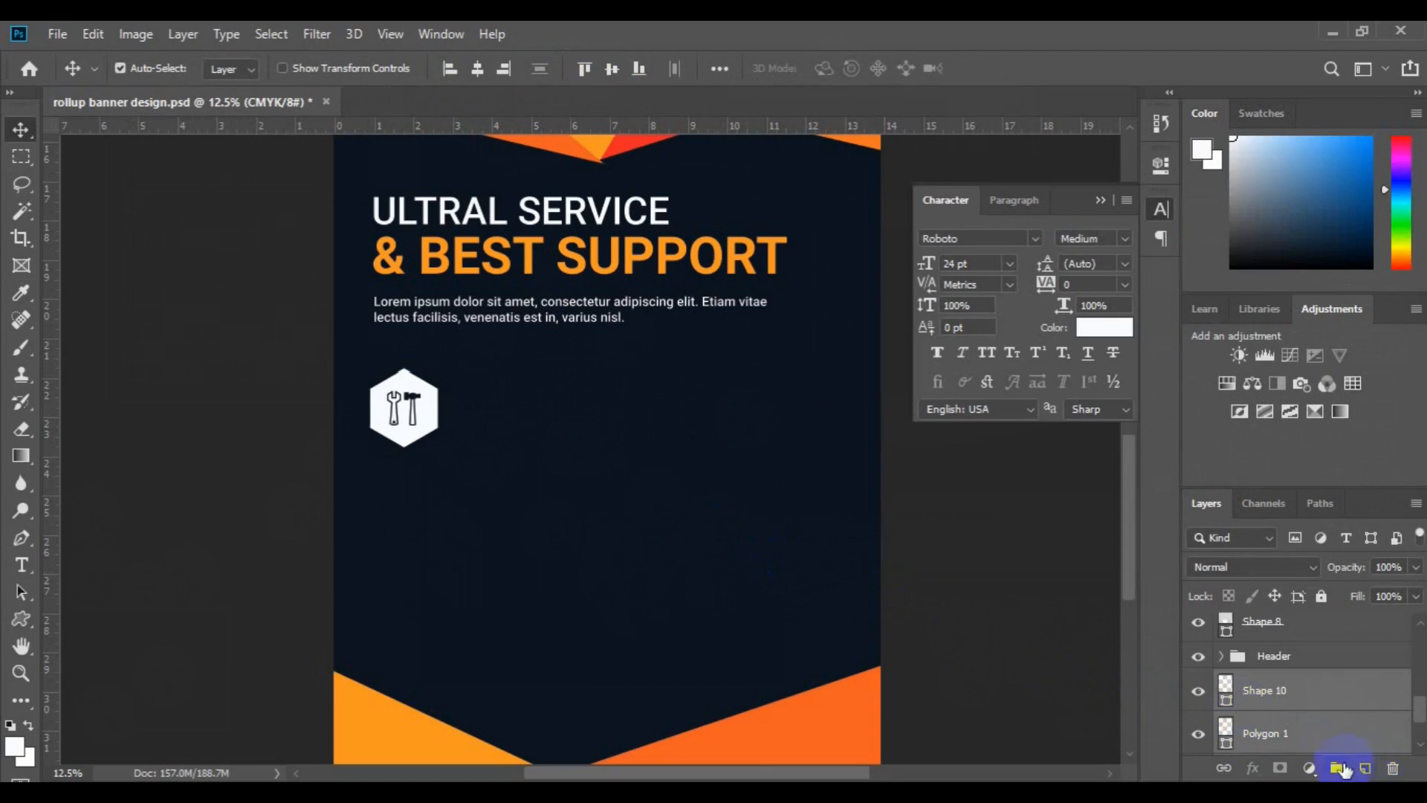
pyautogui.click(1343, 769)
# Add the label "DEVELOPMENT" below the hexagon in Roboto Black 24 pt, colored orange f79720 sampled from the heading
pyautogui.click(21, 564)
pyautogui.click(376, 478)
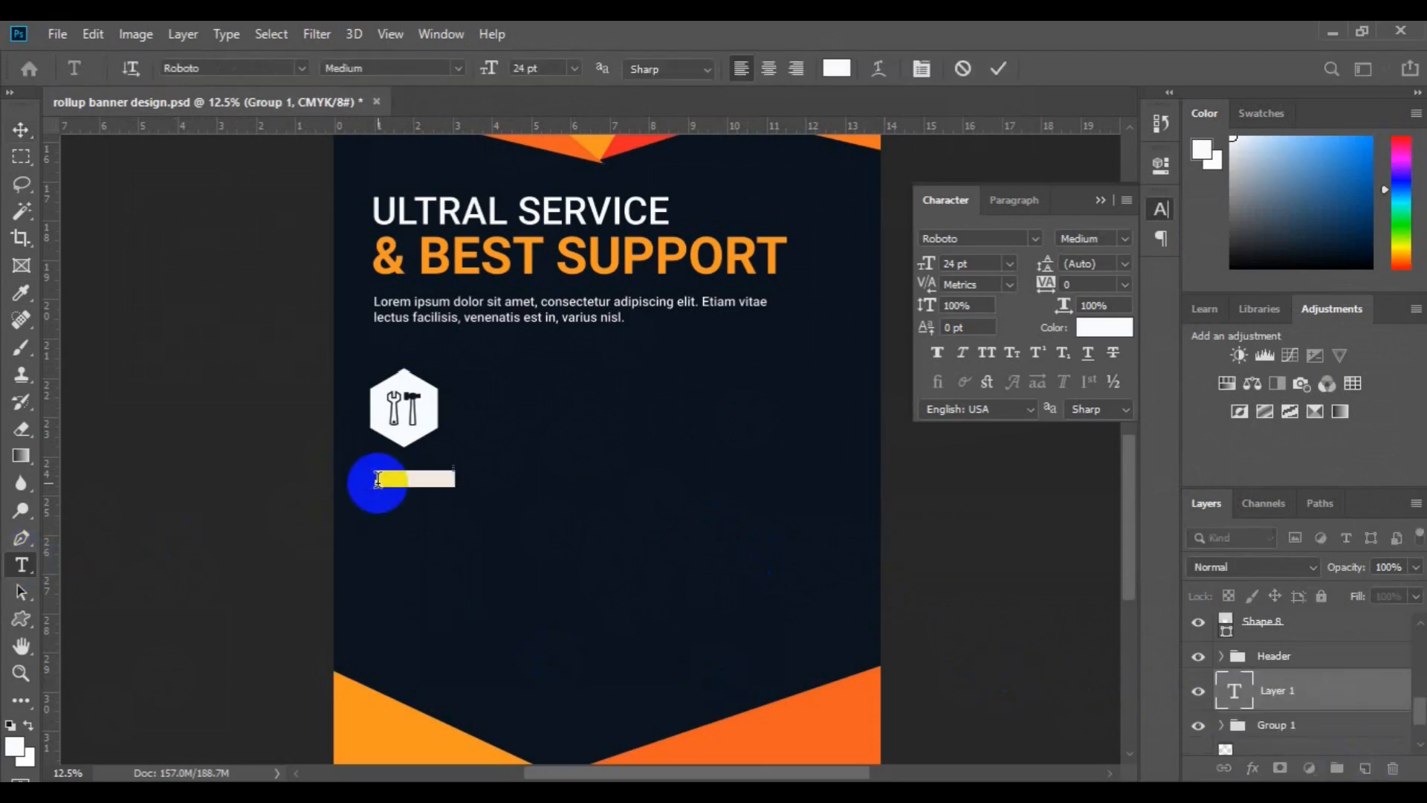
pyautogui.click(377, 479)
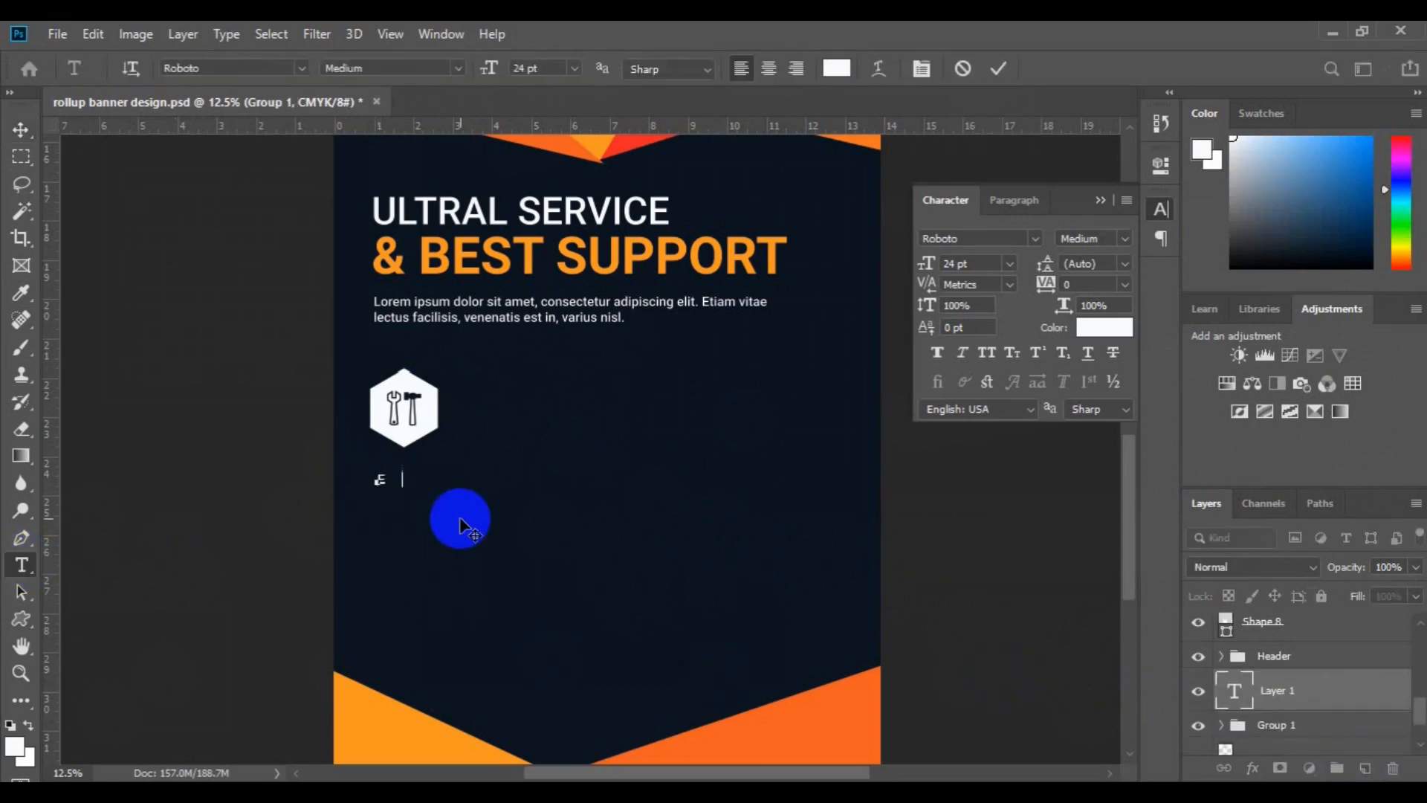
pyautogui.click(834, 69)
pyautogui.click(674, 271)
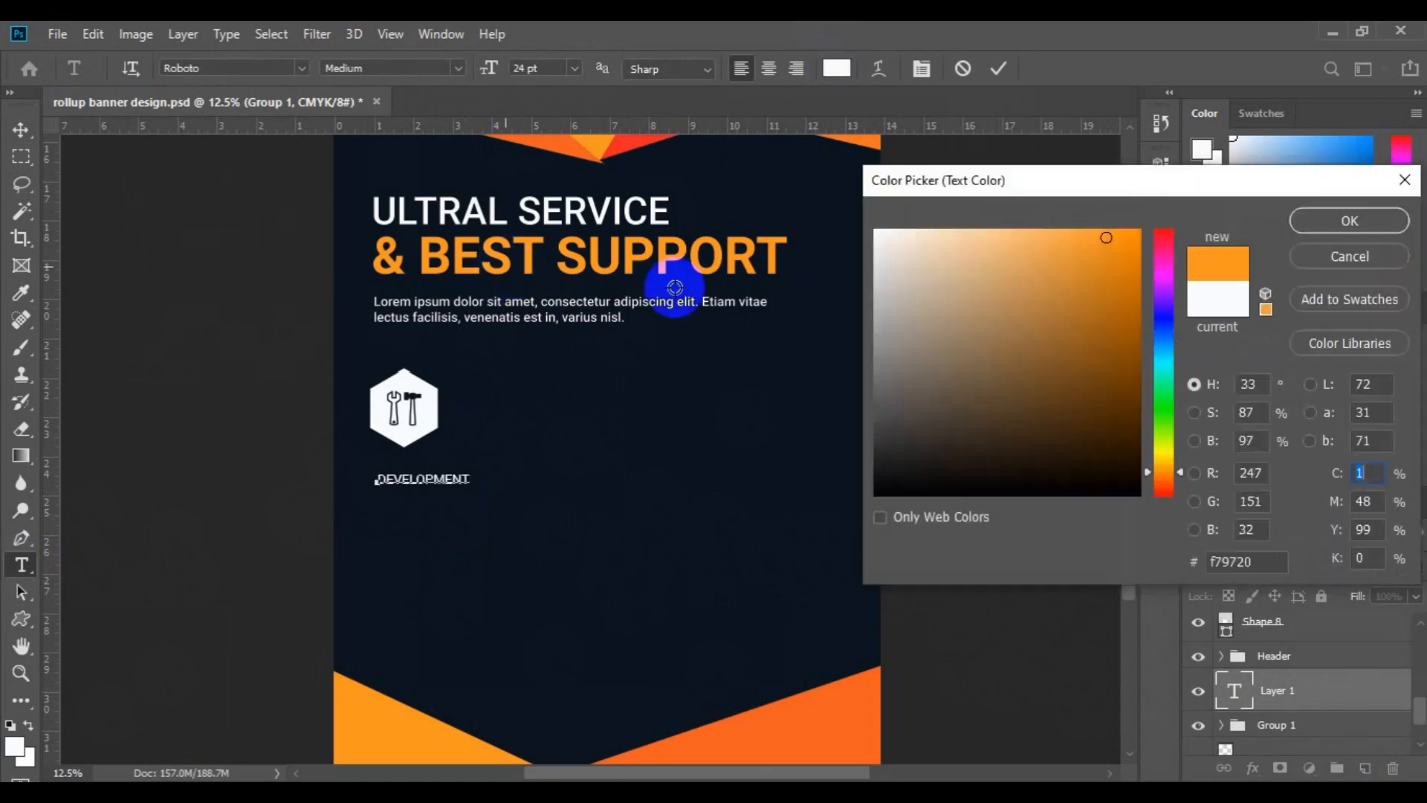
pyautogui.click(1330, 217)
pyautogui.click(416, 67)
pyautogui.click(413, 255)
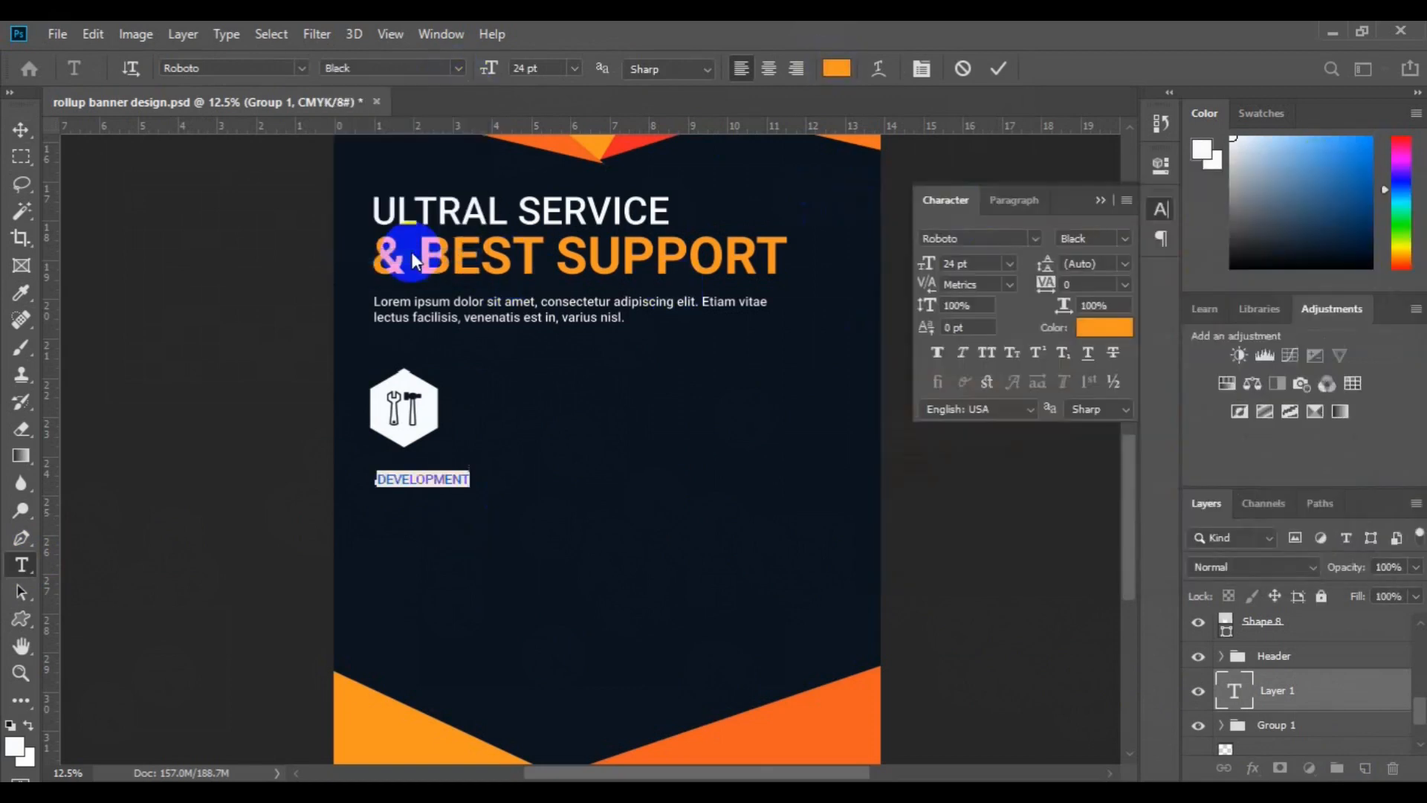
pyautogui.click(20, 129)
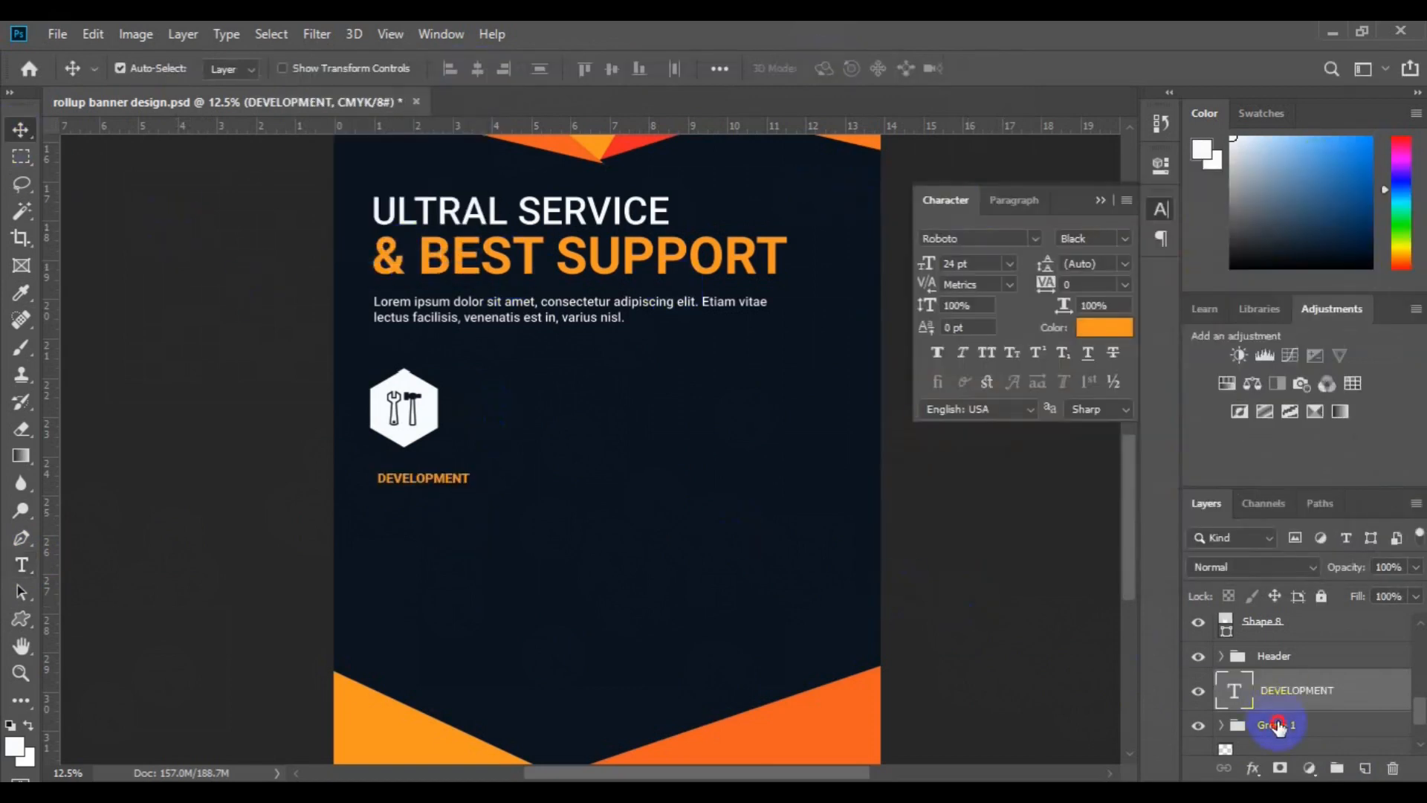
# Add a small lorem ipsum paragraph box below the DEVELOPMENT label in white Roboto Regular 18 pt
pyautogui.click(1277, 726)
pyautogui.click(1364, 768)
pyautogui.click(20, 564)
pyautogui.moveTo(368, 507); pyautogui.dragTo(489, 566)
pyautogui.click(457, 68)
pyautogui.click(401, 154)
pyautogui.click(572, 68)
pyautogui.click(563, 210)
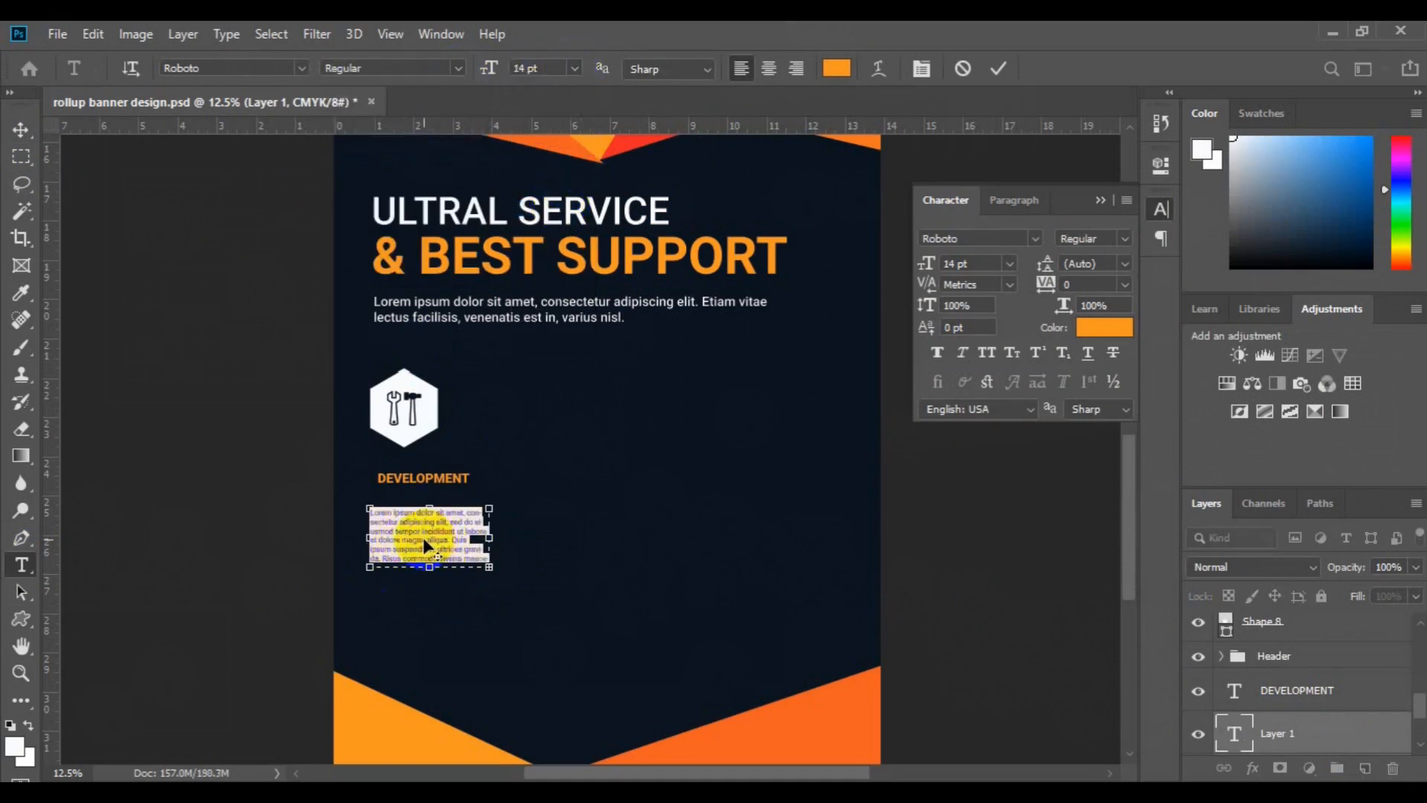
pyautogui.click(573, 69)
pyautogui.click(563, 227)
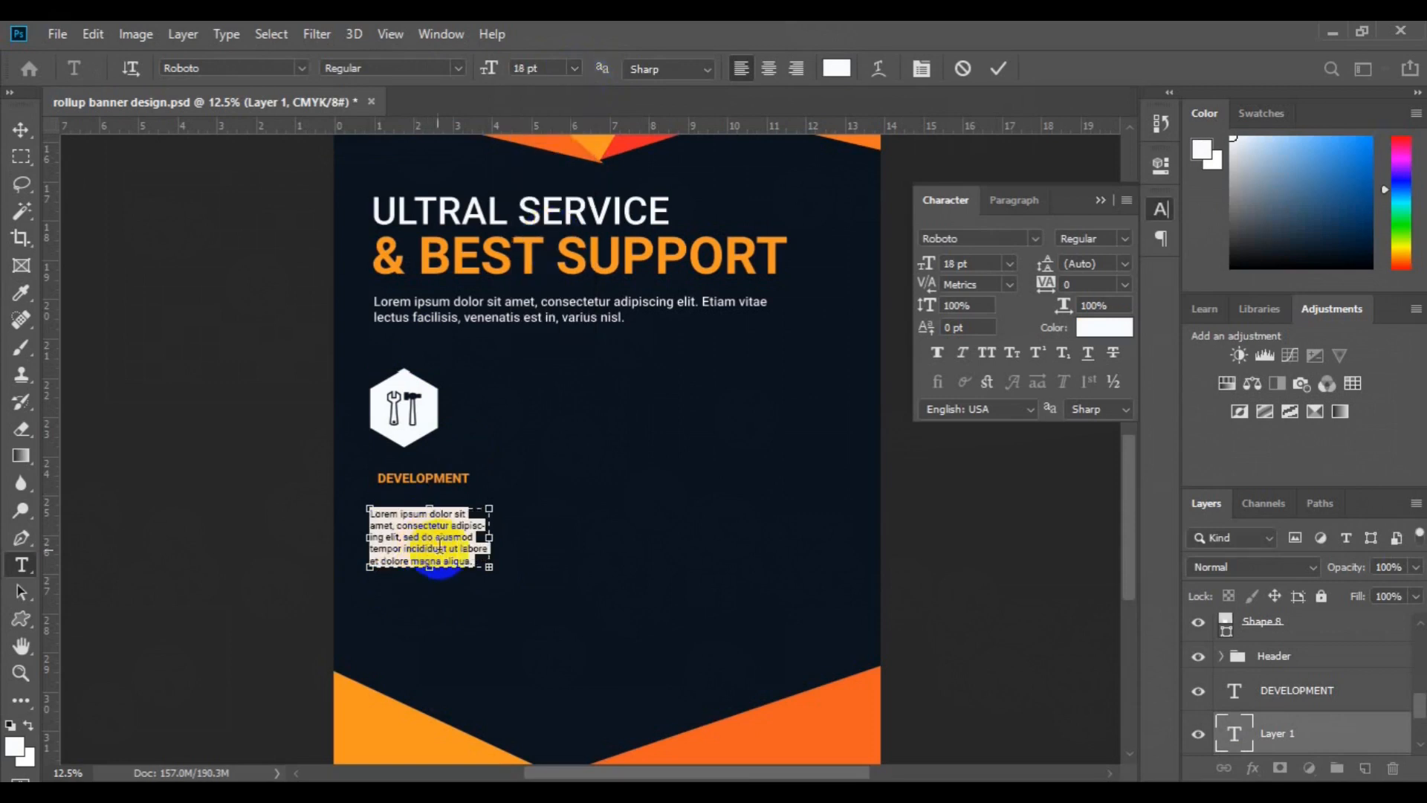
# Justify the small paragraph with its last line centered, shorten its text to four lines, and place it directly beneath the DEVELOPMENT label
pyautogui.click(1015, 200)
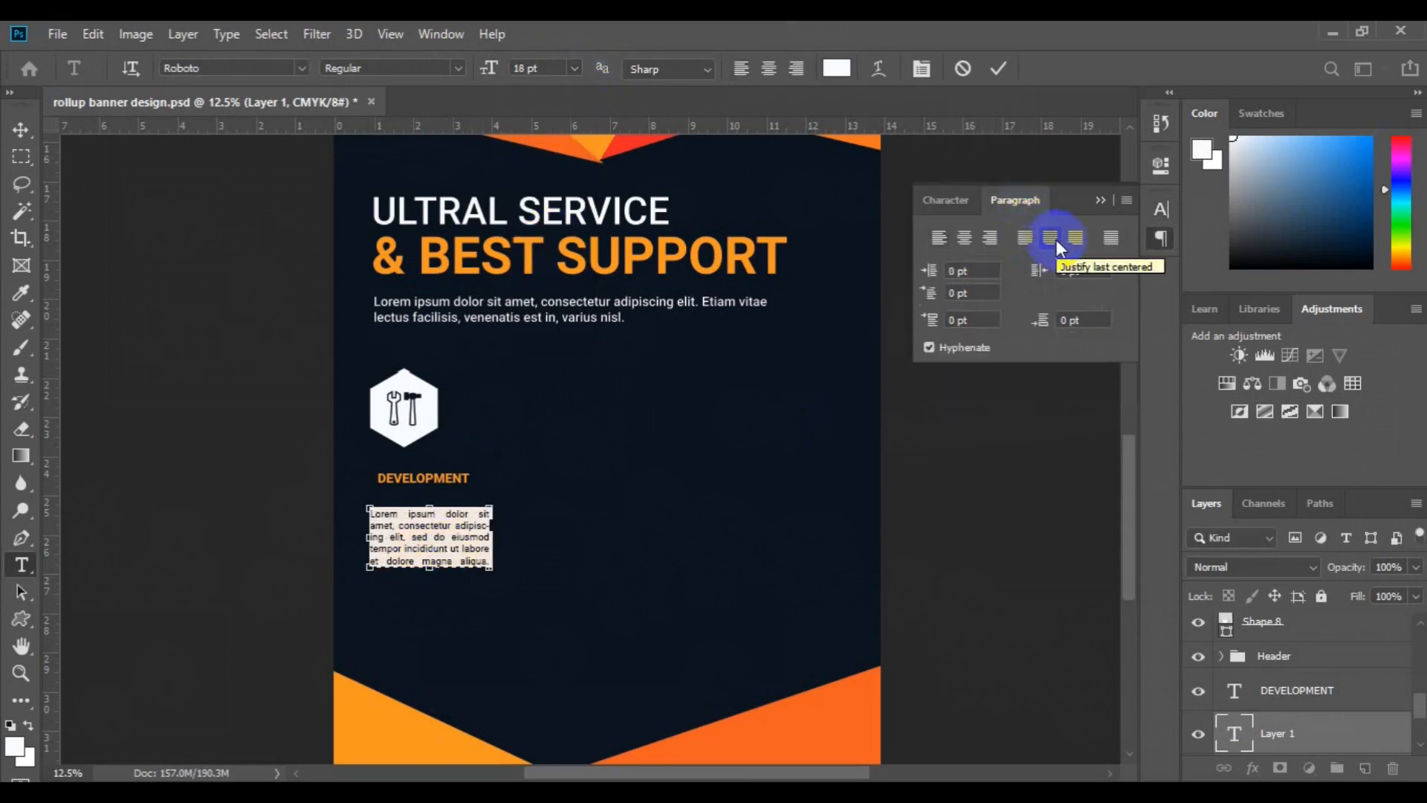
pyautogui.click(452, 553)
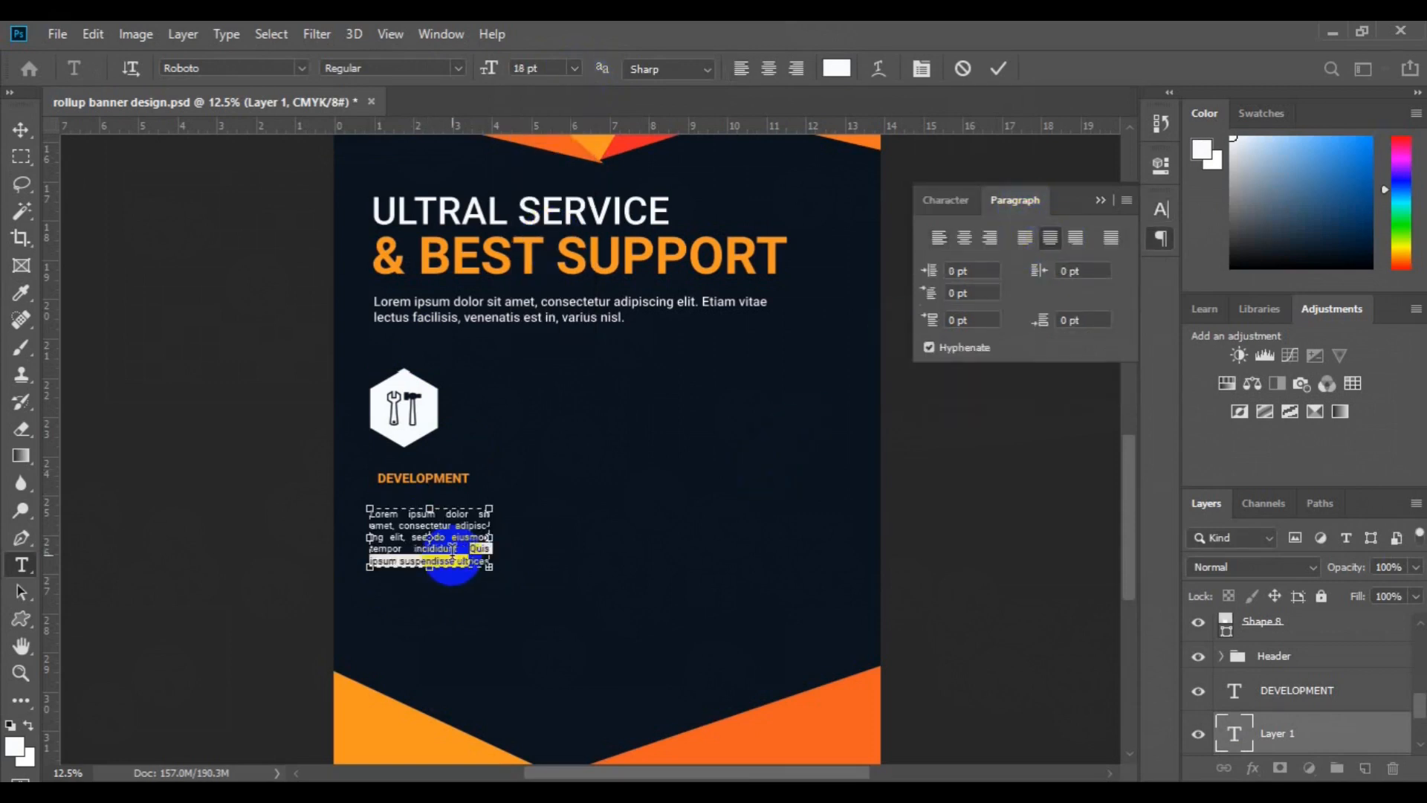
pyautogui.press('BackSpace')
pyautogui.click(21, 131)
pyautogui.moveTo(412, 525)
pyautogui.mouseDown()
pyautogui.moveTo(405, 516)
pyautogui.moveTo(419, 534)
pyautogui.mouseUp()
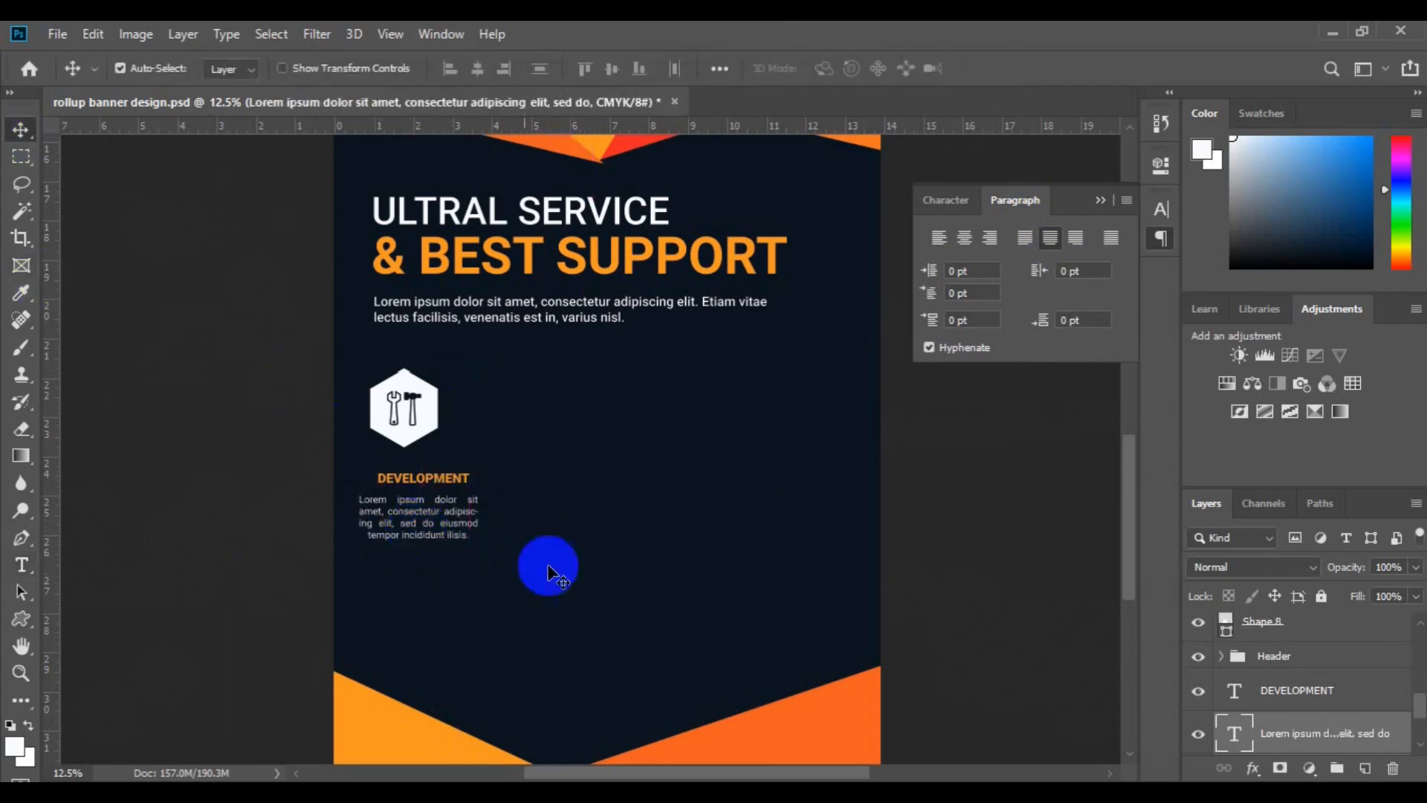
# Center the DEVELOPMENT label and its paragraph horizontally on each other and group them as "Sub text"
pyautogui.keyDown('ctrl'); pyautogui.click(1274, 698); pyautogui.keyUp('ctrl')
pyautogui.click(477, 69)
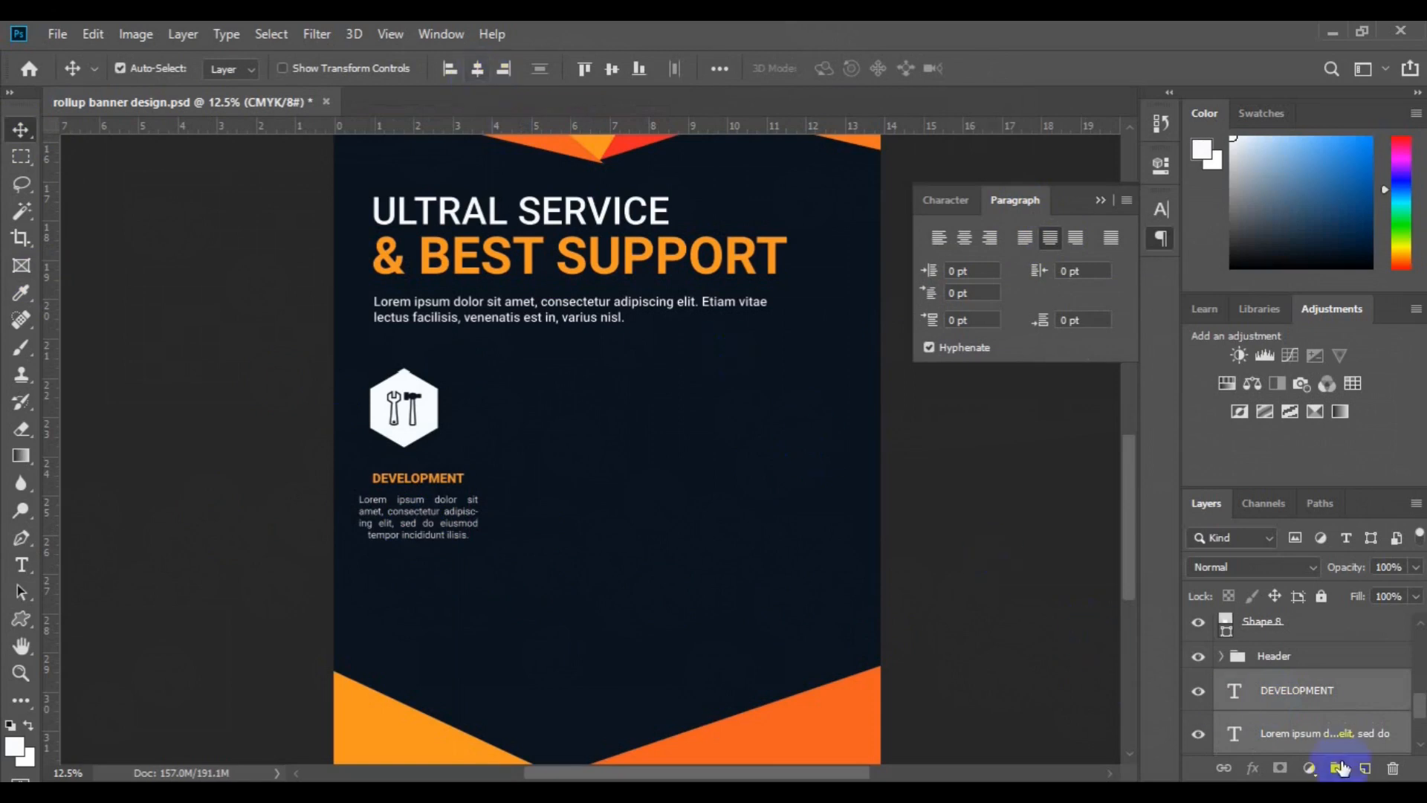
pyautogui.hotkey('ctrl', 'g')
pyautogui.doubleClick(1264, 682)
pyautogui.write('Sub text')
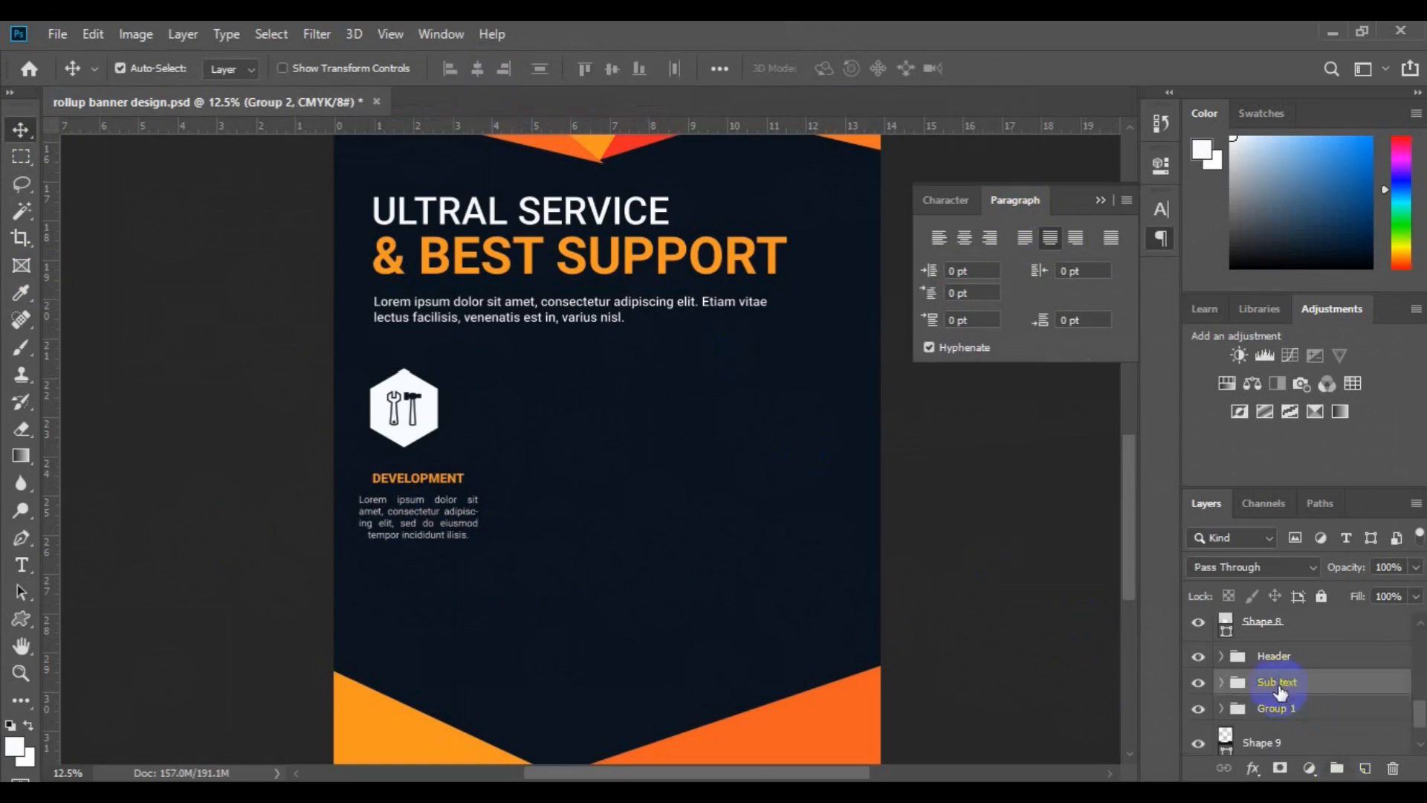
# Center the tools icon group over the Sub text group, rename it "icon", and group both as one service block
pyautogui.keyDown('ctrl'); pyautogui.click(1283, 712); pyautogui.keyUp('ctrl')
pyautogui.click(479, 68)
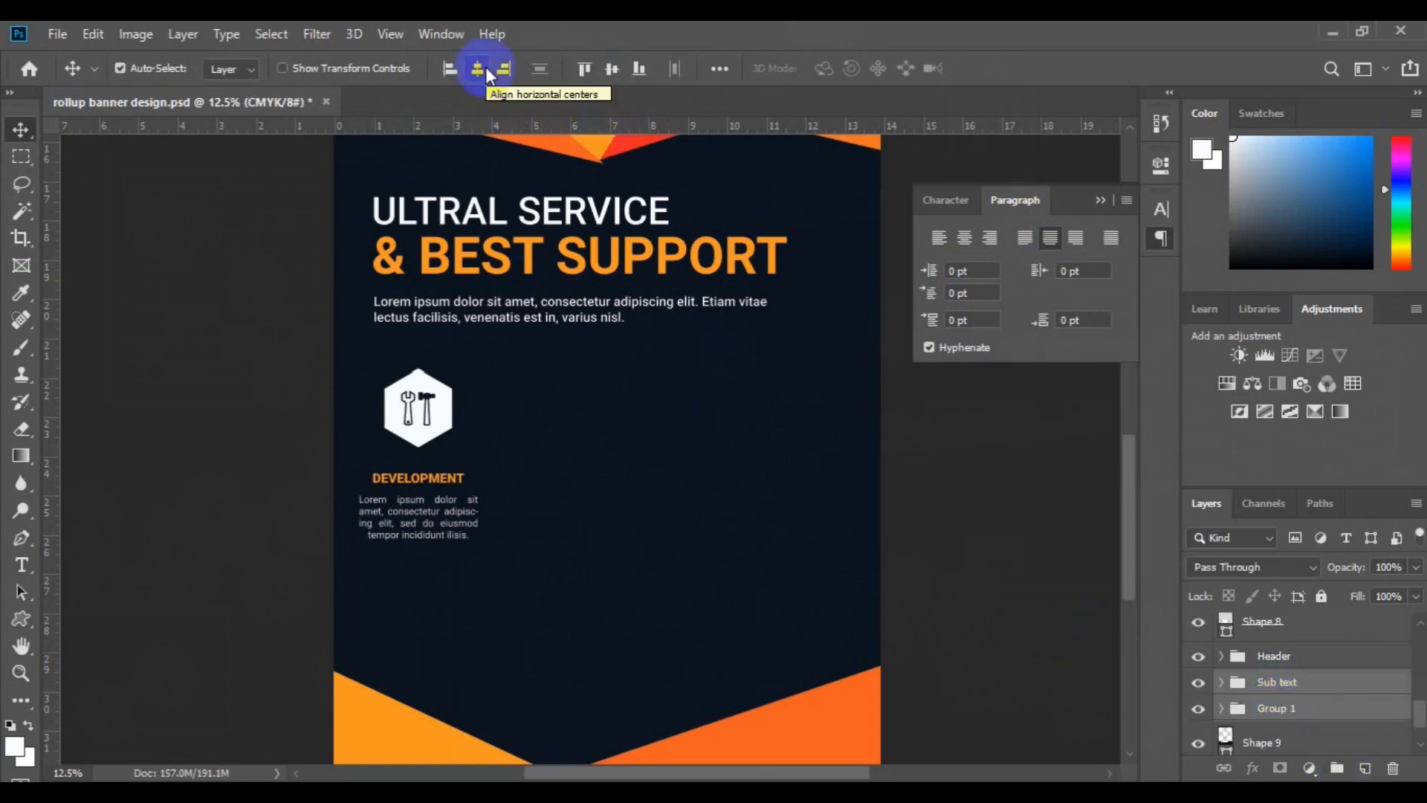
pyautogui.doubleClick(1273, 709)
pyautogui.write('id')
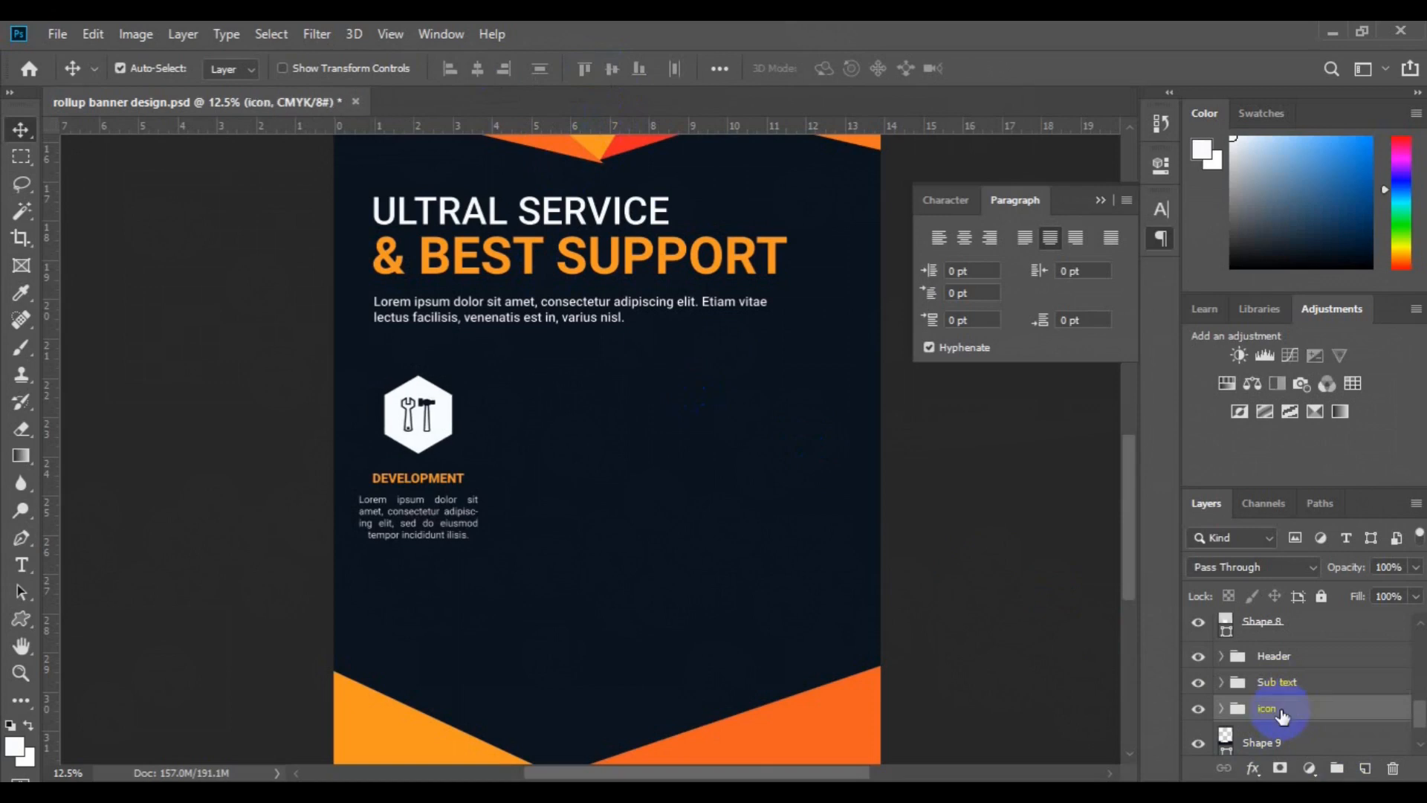
pyautogui.keyDown('ctrl'); pyautogui.click(1315, 690); pyautogui.keyUp('ctrl')
pyautogui.click(1336, 767)
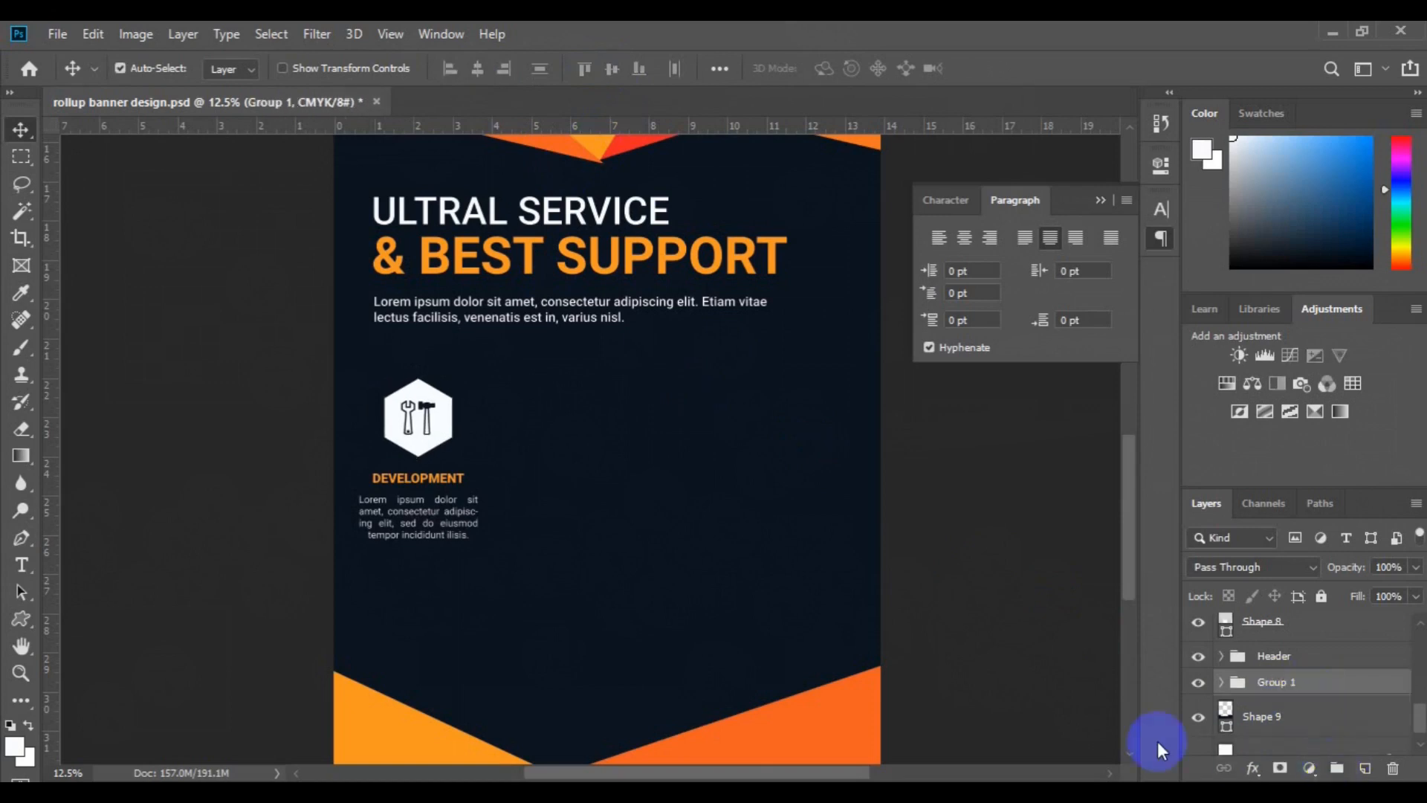
# Duplicate the service block twice to form a row of three, offsetting the first copy about 4.17 in to the right
pyautogui.hotkey('ctrl', 'j')
pyautogui.hotkey('ctrl', 't')
pyautogui.moveTo(501, 513); pyautogui.dragTo(607, 506)
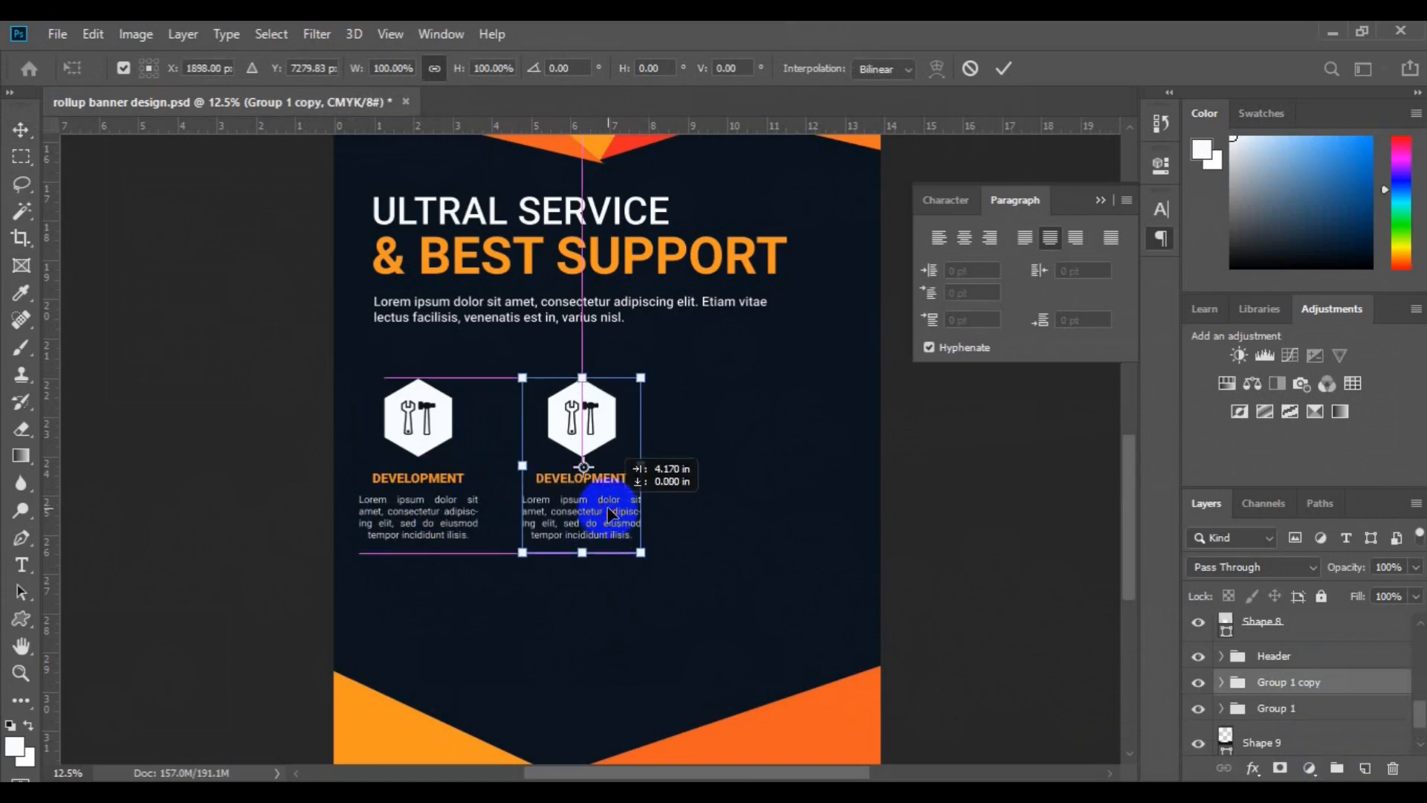
pyautogui.press('Return')
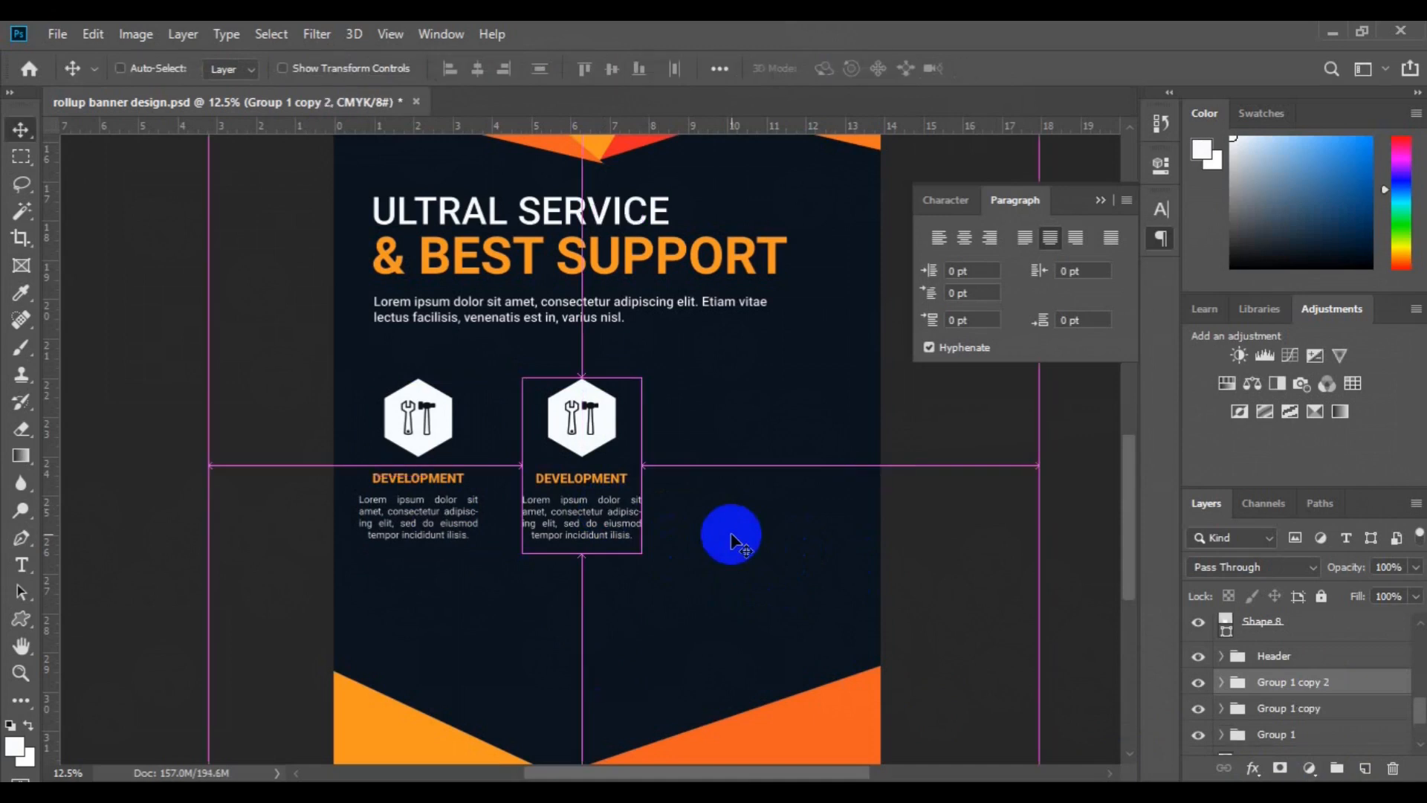
pyautogui.hotkey('ctrl', 'alt', 't')
pyautogui.moveTo(607, 509); pyautogui.dragTo(766, 507)
pyautogui.press('Return')
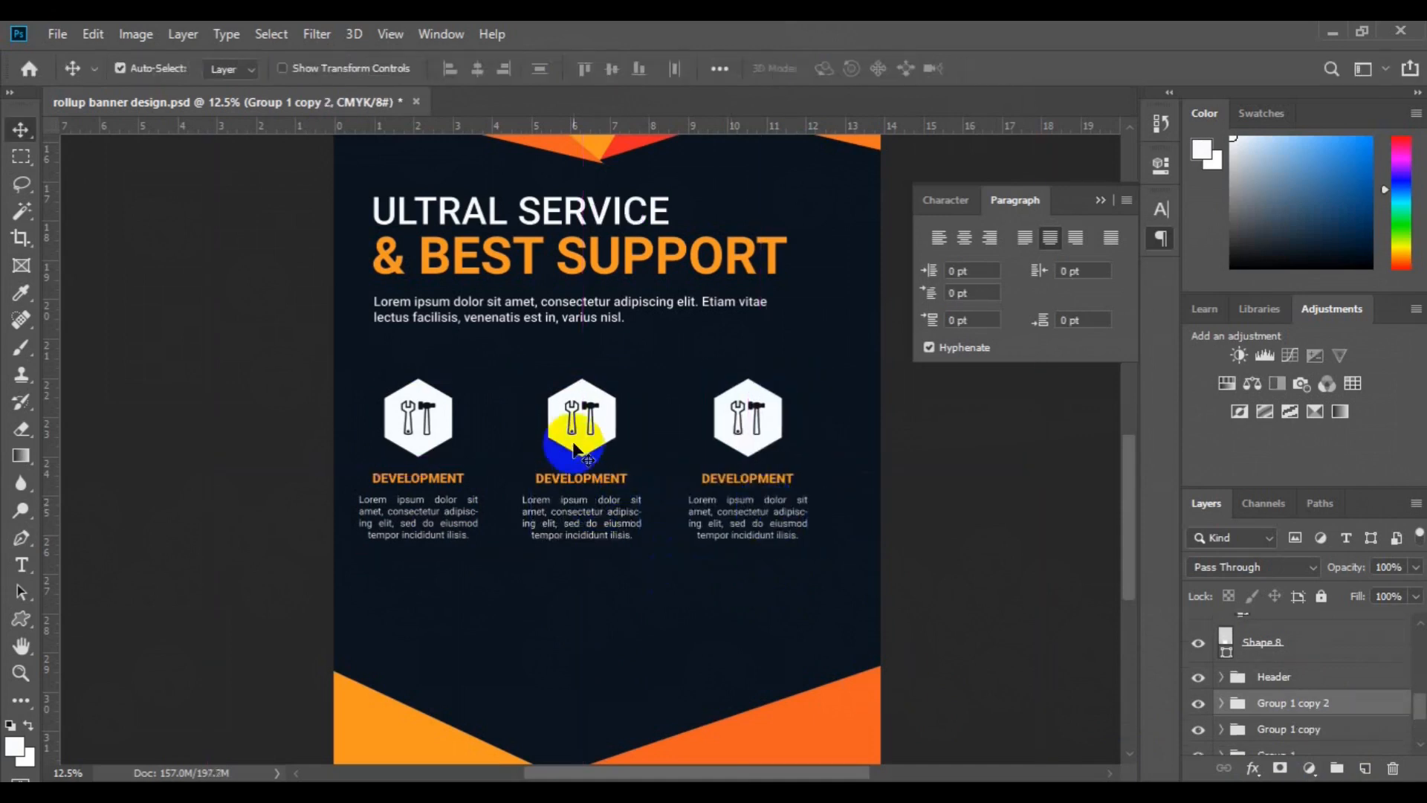
# Group the three service blocks together and align their left edge with the Header group
pyautogui.keyDown('ctrl'); pyautogui.click(1273, 727); pyautogui.keyUp('ctrl')
pyautogui.hotkey('ctrl', 'g')
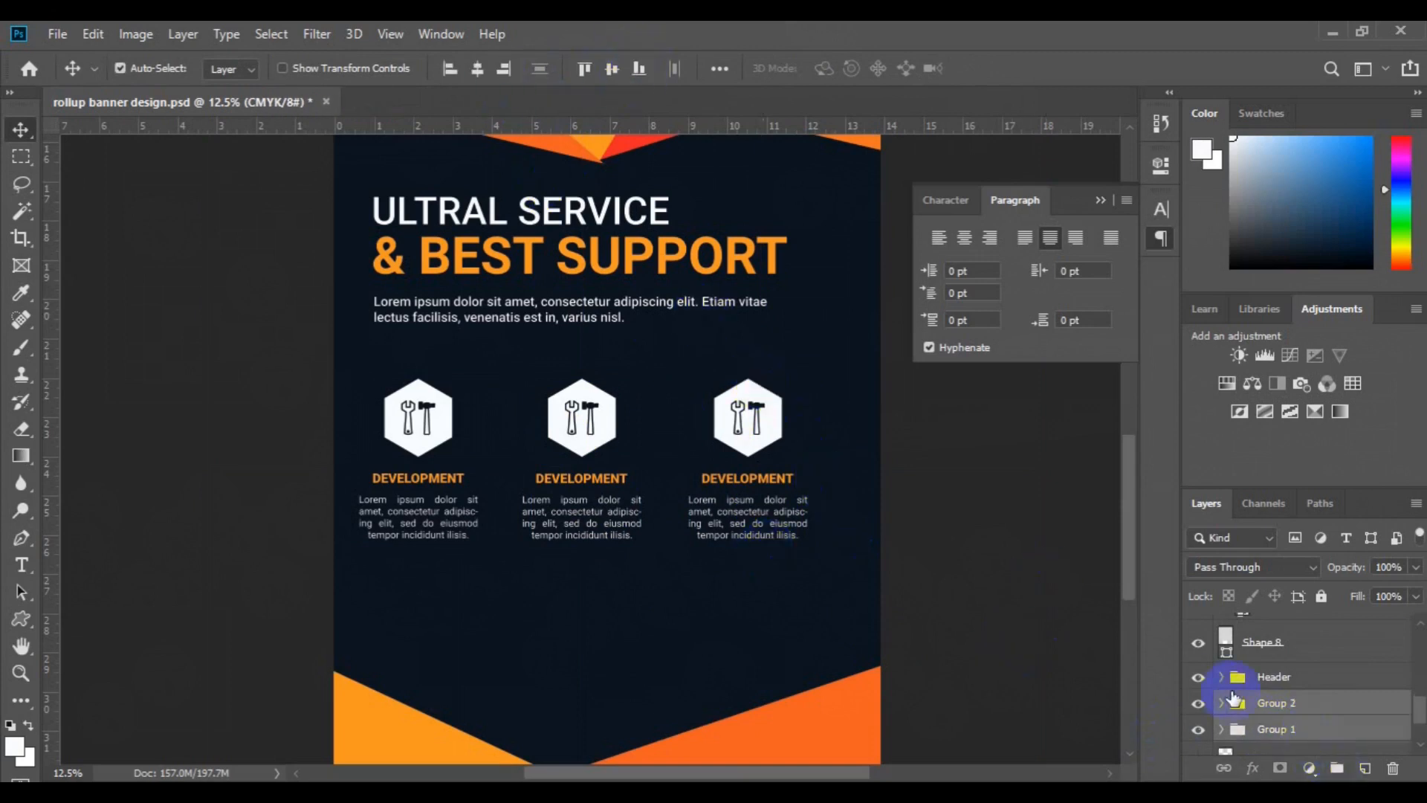
pyautogui.moveTo(1232, 697); pyautogui.dragTo(1332, 771)
pyautogui.keyDown('ctrl'); pyautogui.click(1263, 680); pyautogui.keyUp('ctrl')
pyautogui.click(450, 69)
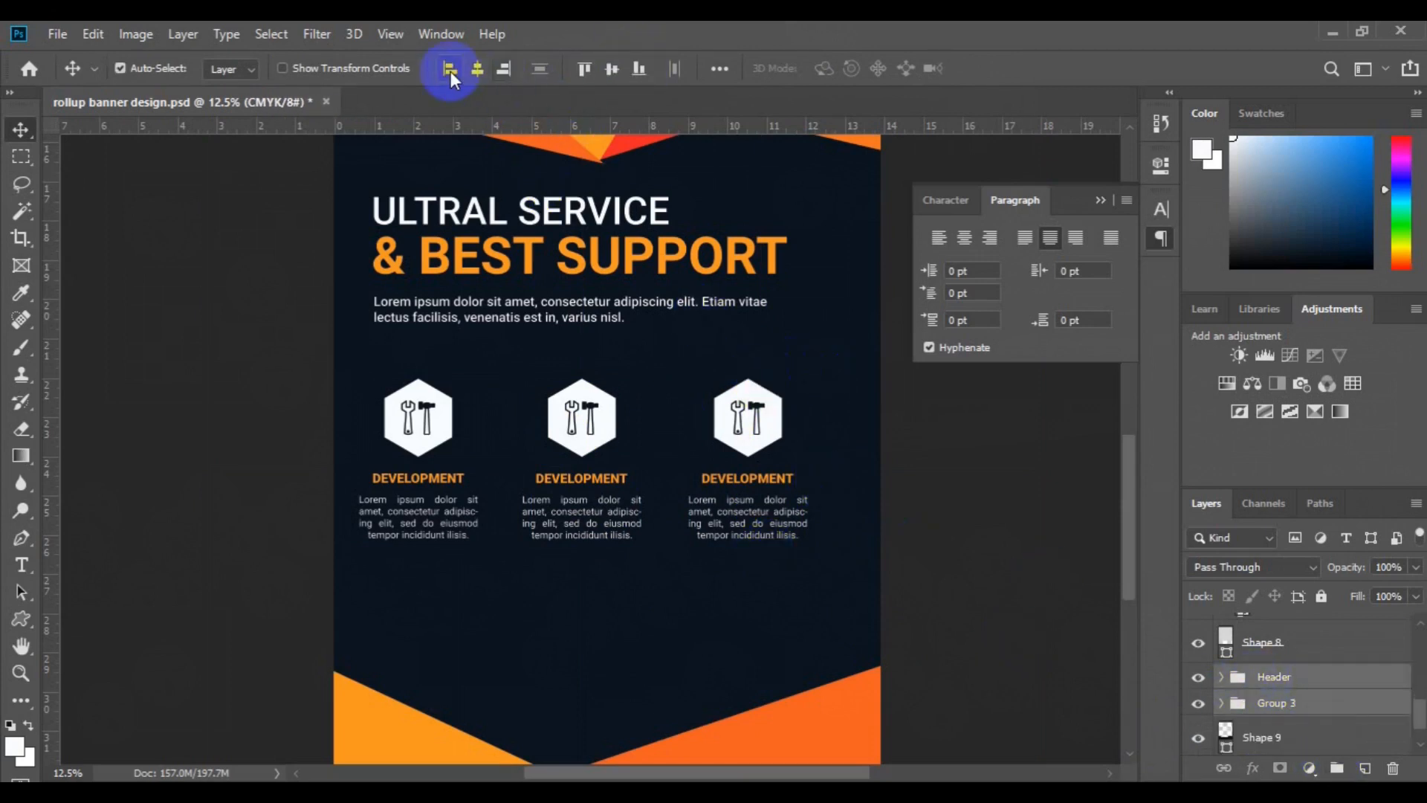
# Draw a strokeless pen shape of about 521 × 444 px over the middle hexagon's lower-left part, filled with the darker orange from the lower-right ribbon
pyautogui.click(569, 411)
pyautogui.click(1417, 737)
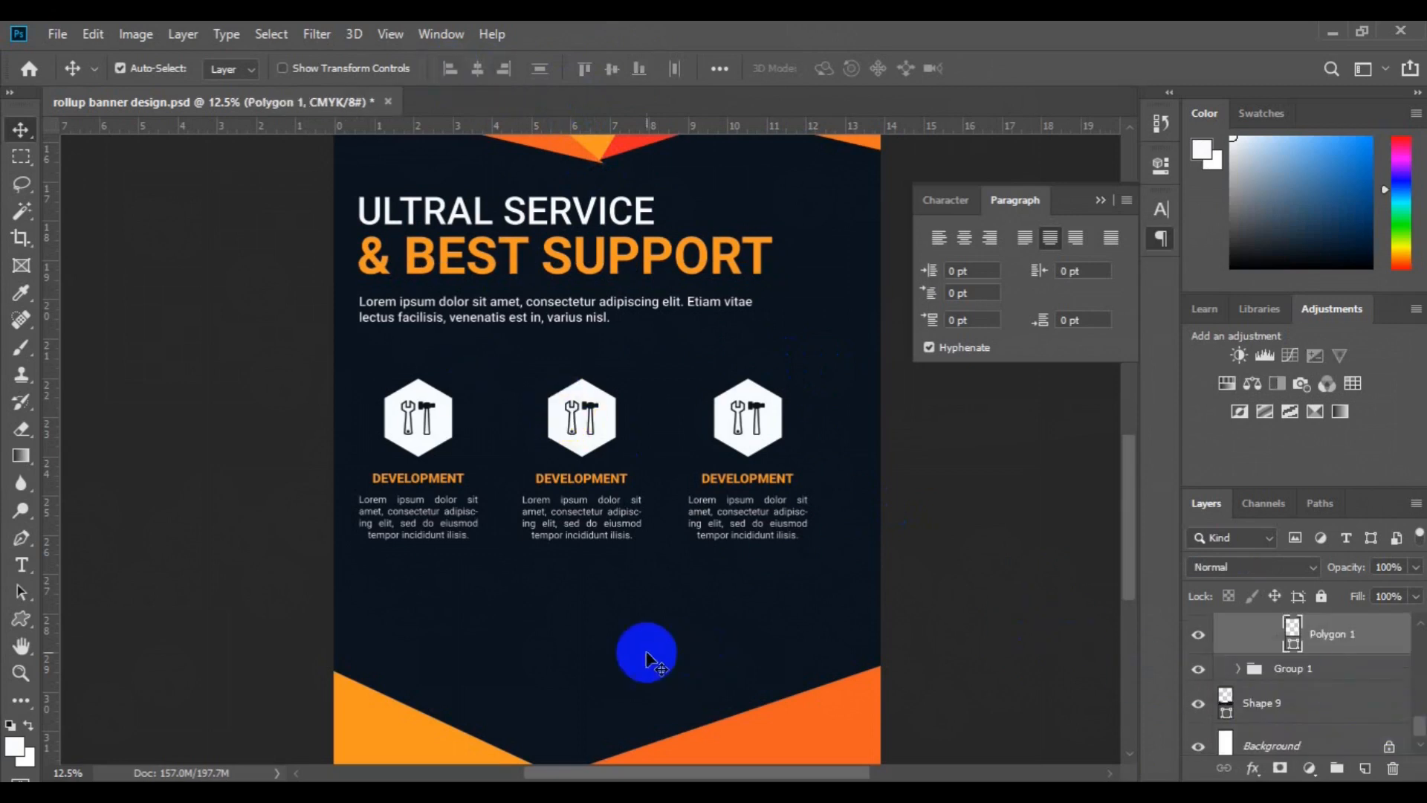
pyautogui.click(21, 537)
pyautogui.click(1364, 768)
pyautogui.hotkey('ctrl', '+')
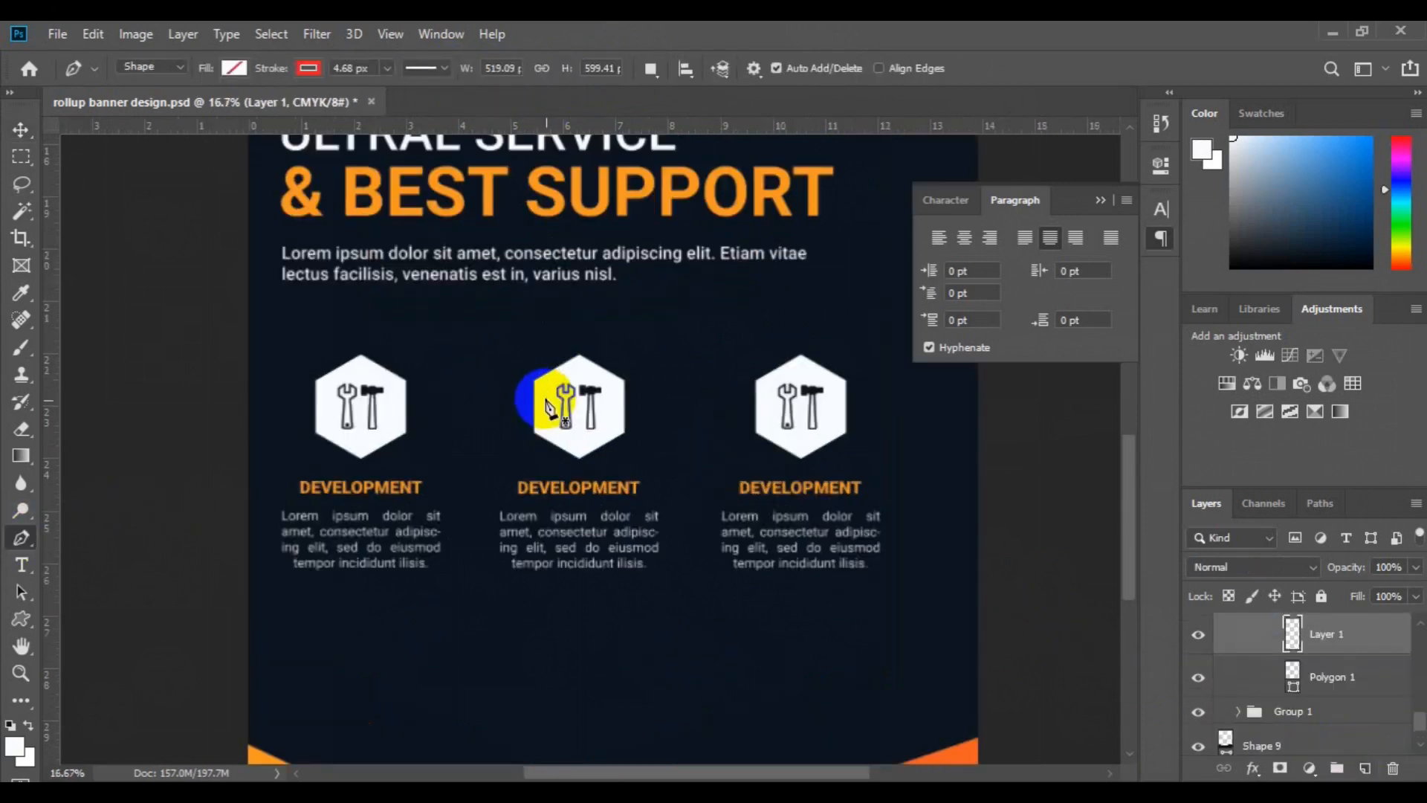
pyautogui.click(234, 68)
pyautogui.click(143, 108)
pyautogui.click(332, 107)
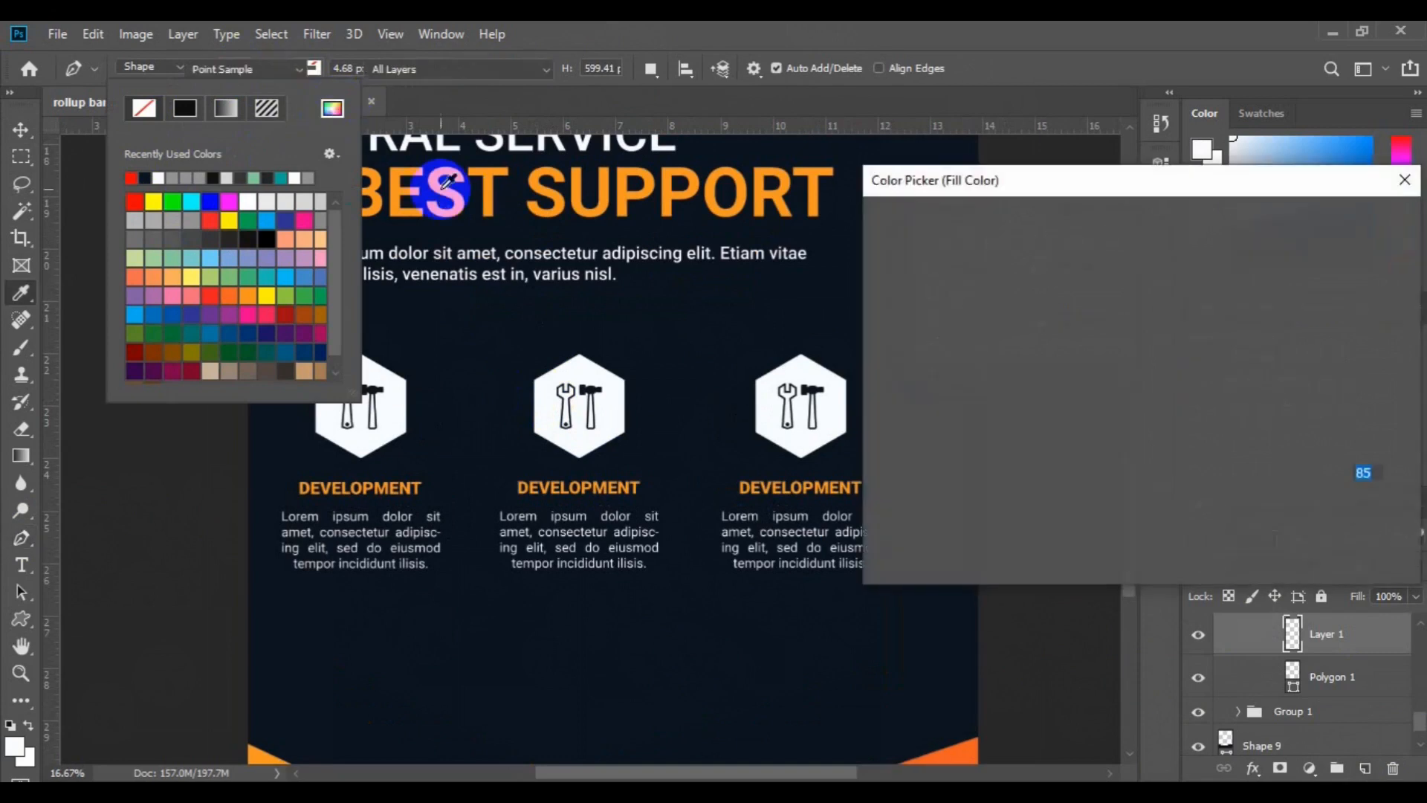
pyautogui.click(938, 749)
pyautogui.click(1349, 220)
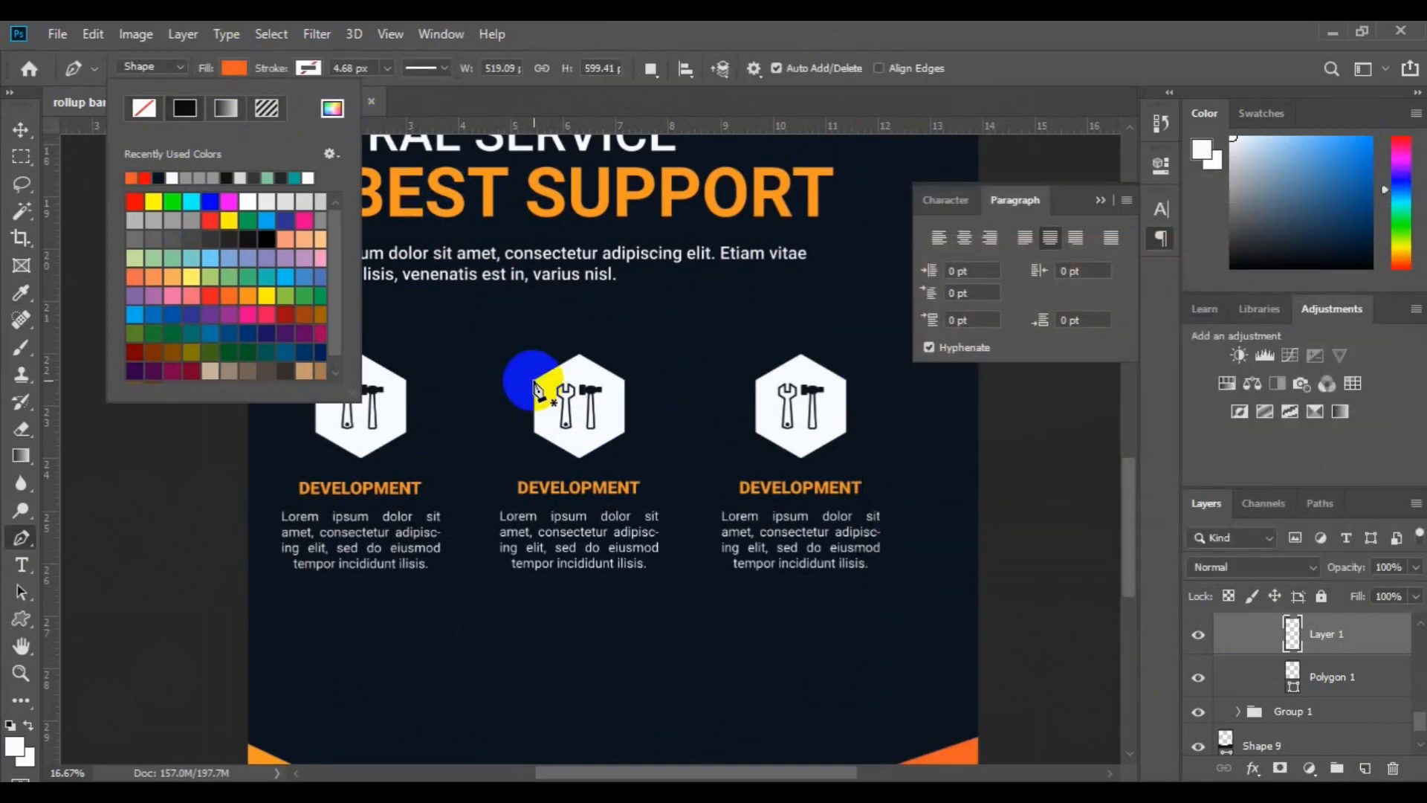
pyautogui.click(533, 380)
pyautogui.click(625, 431)
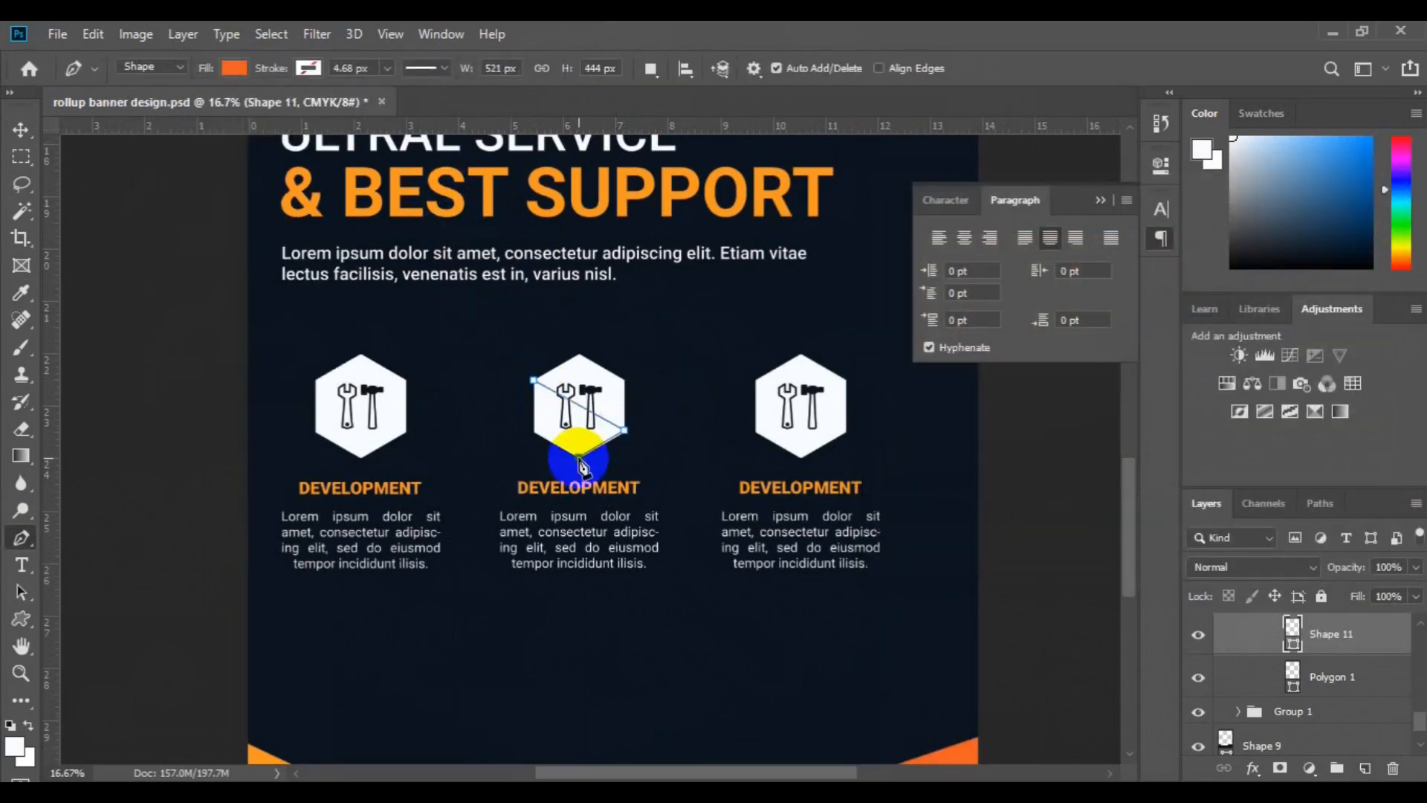
pyautogui.click(578, 456)
pyautogui.click(533, 433)
pyautogui.click(533, 379)
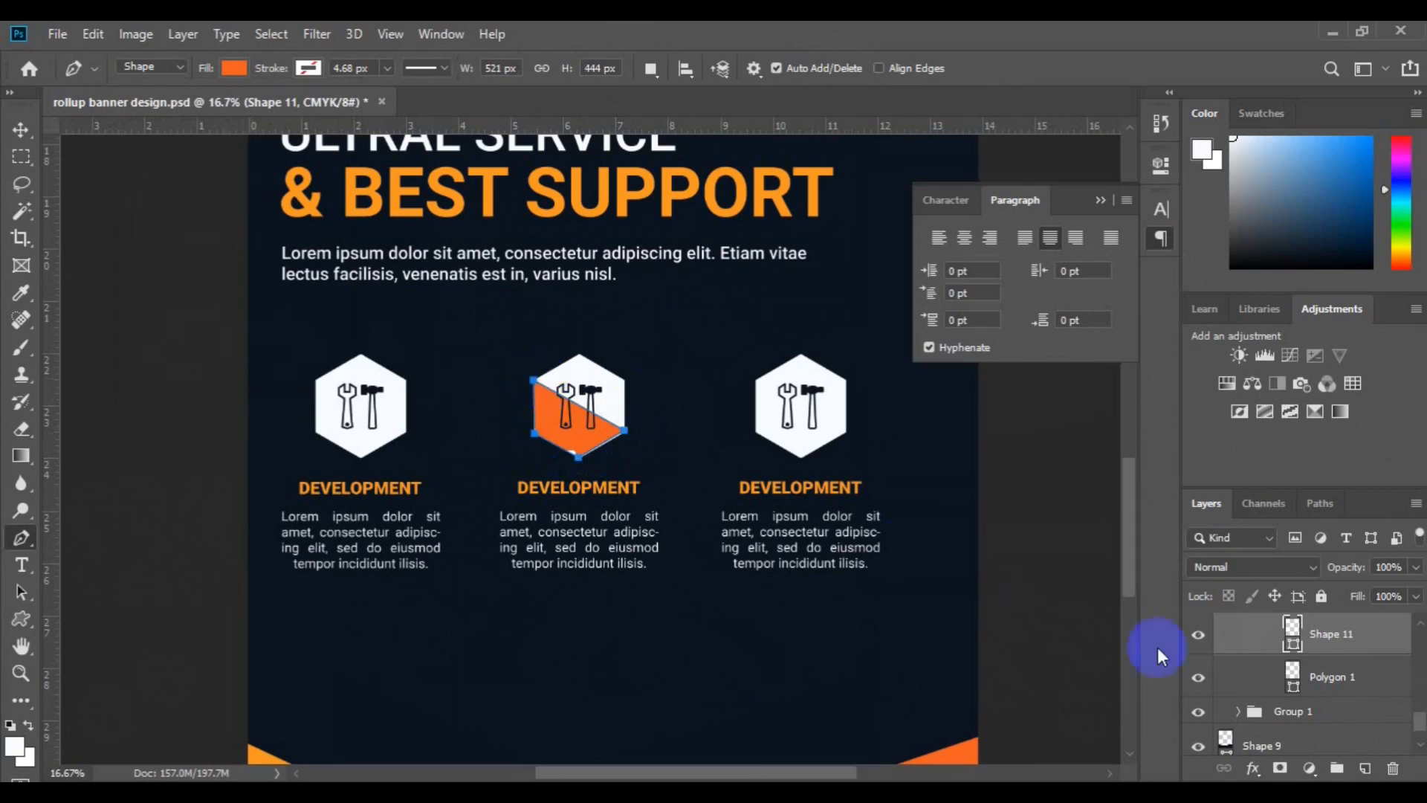
# Add a layer between the middle hexagon and its orange facet and set the pen shape fill to the lighter orange f79720
pyautogui.click(1324, 676)
pyautogui.click(1366, 770)
pyautogui.click(234, 68)
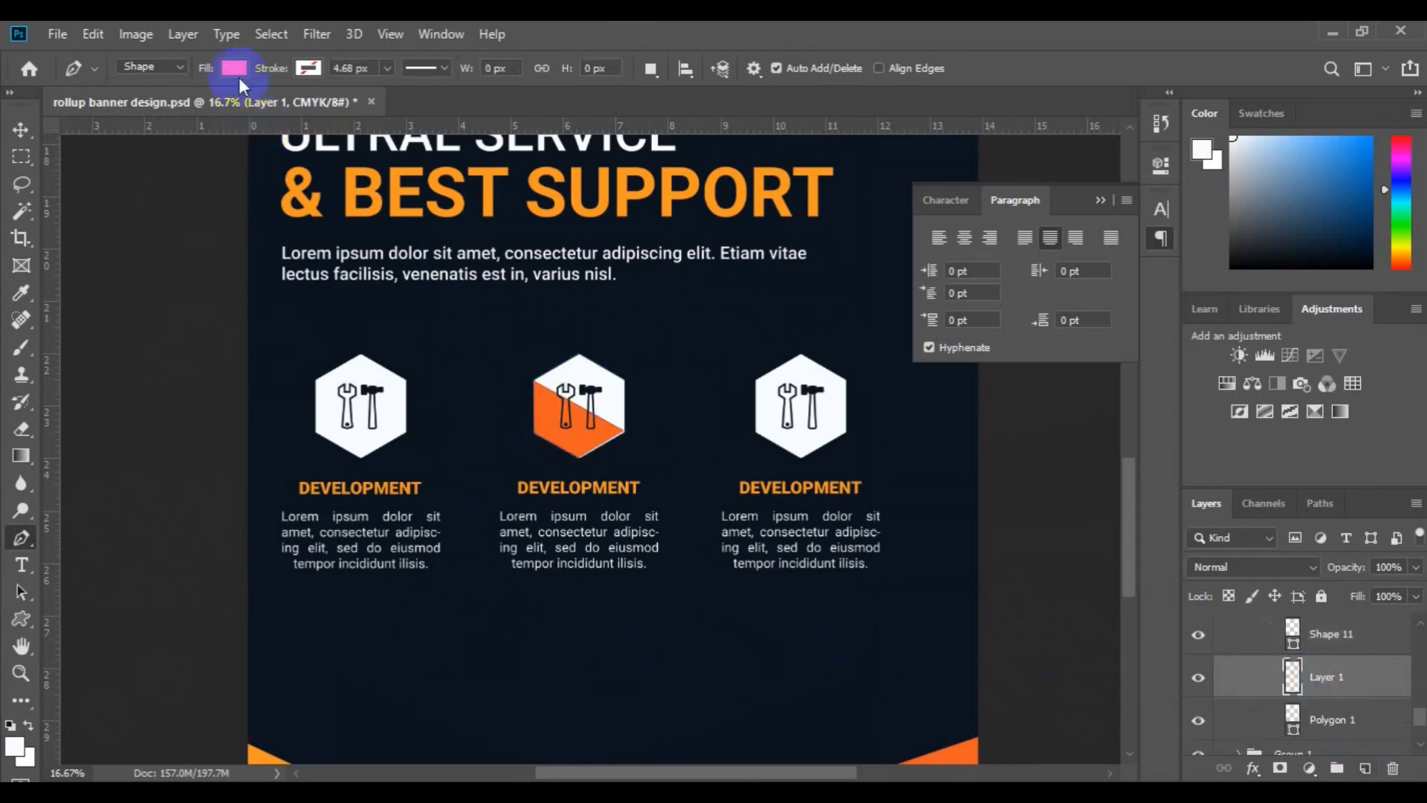
pyautogui.click(332, 109)
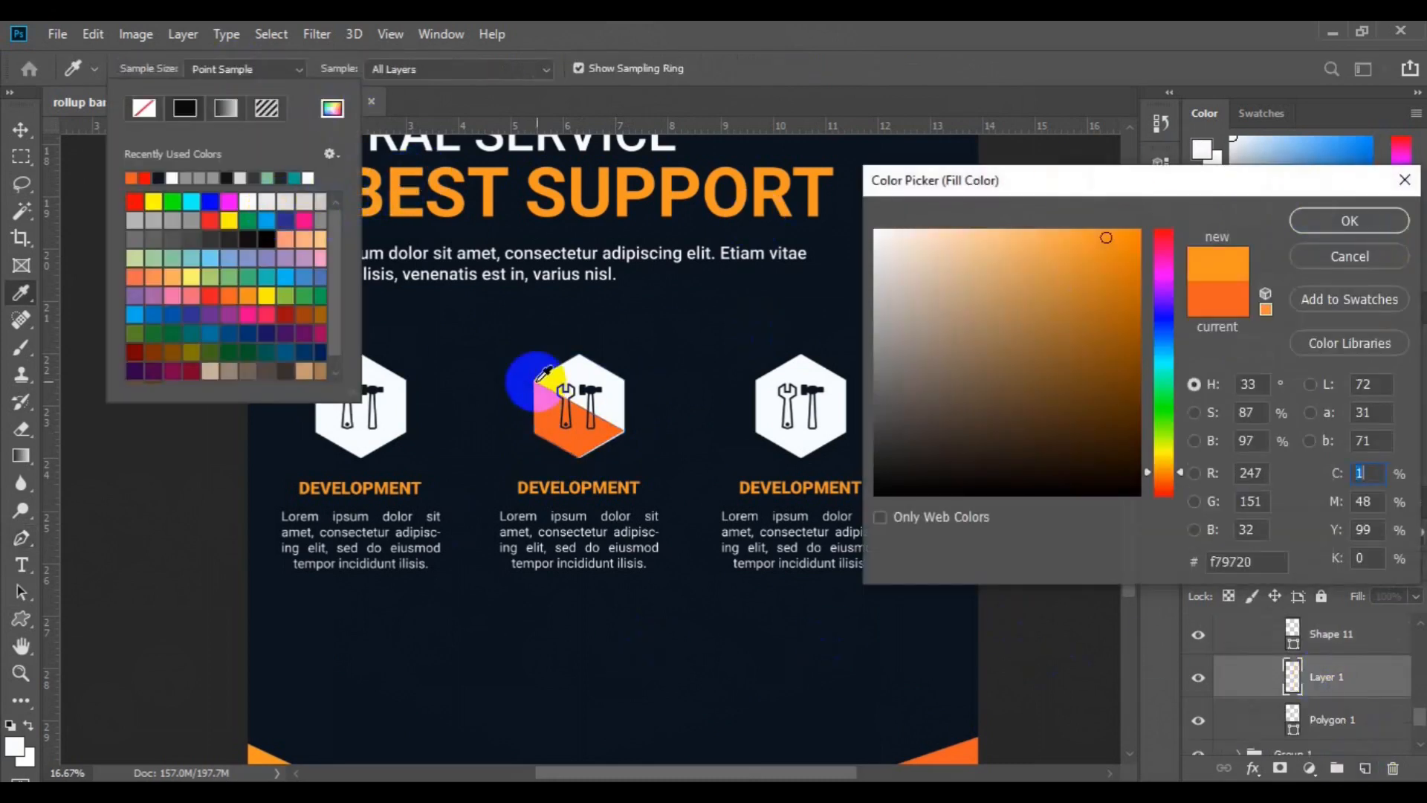
pyautogui.click(529, 372)
pyautogui.click(251, 758)
pyautogui.press('Return')
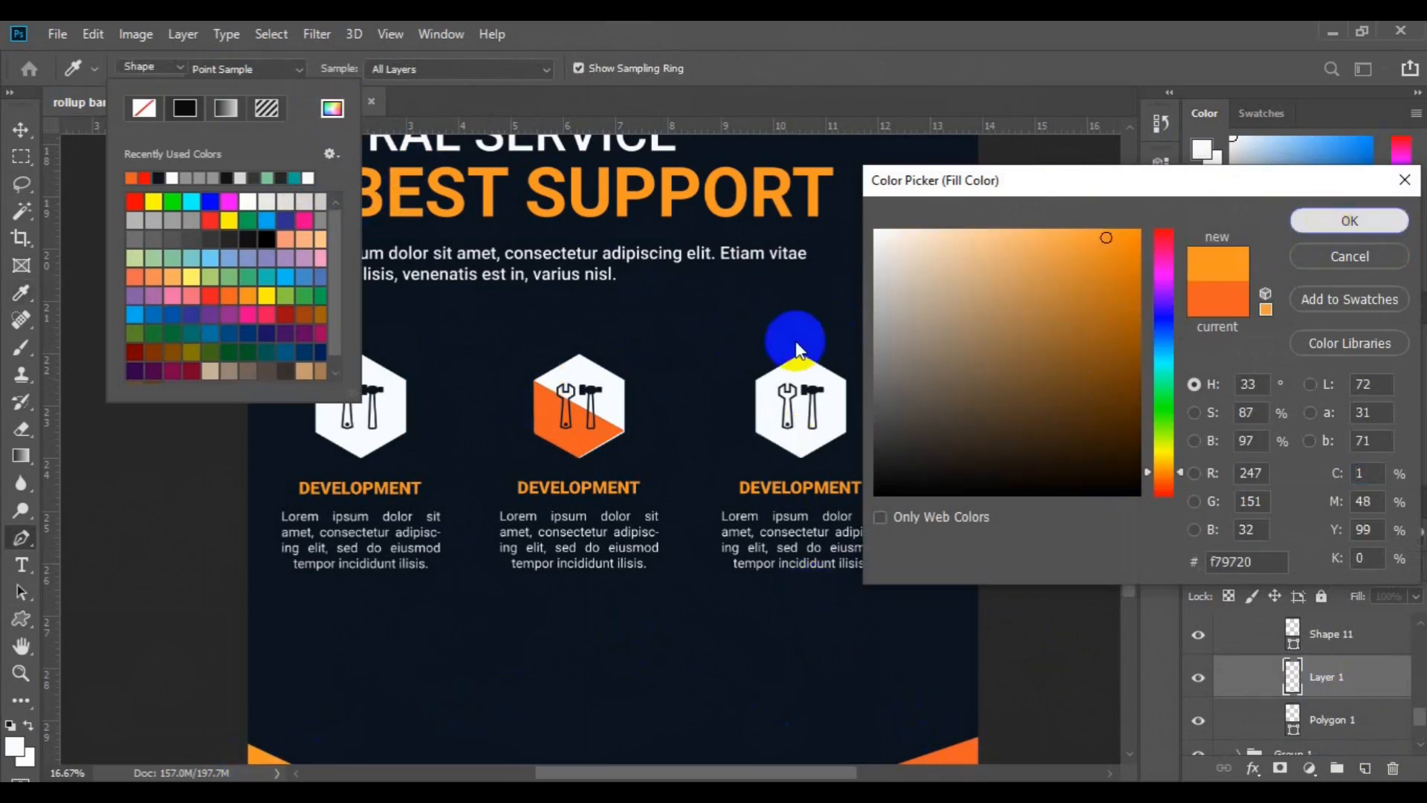